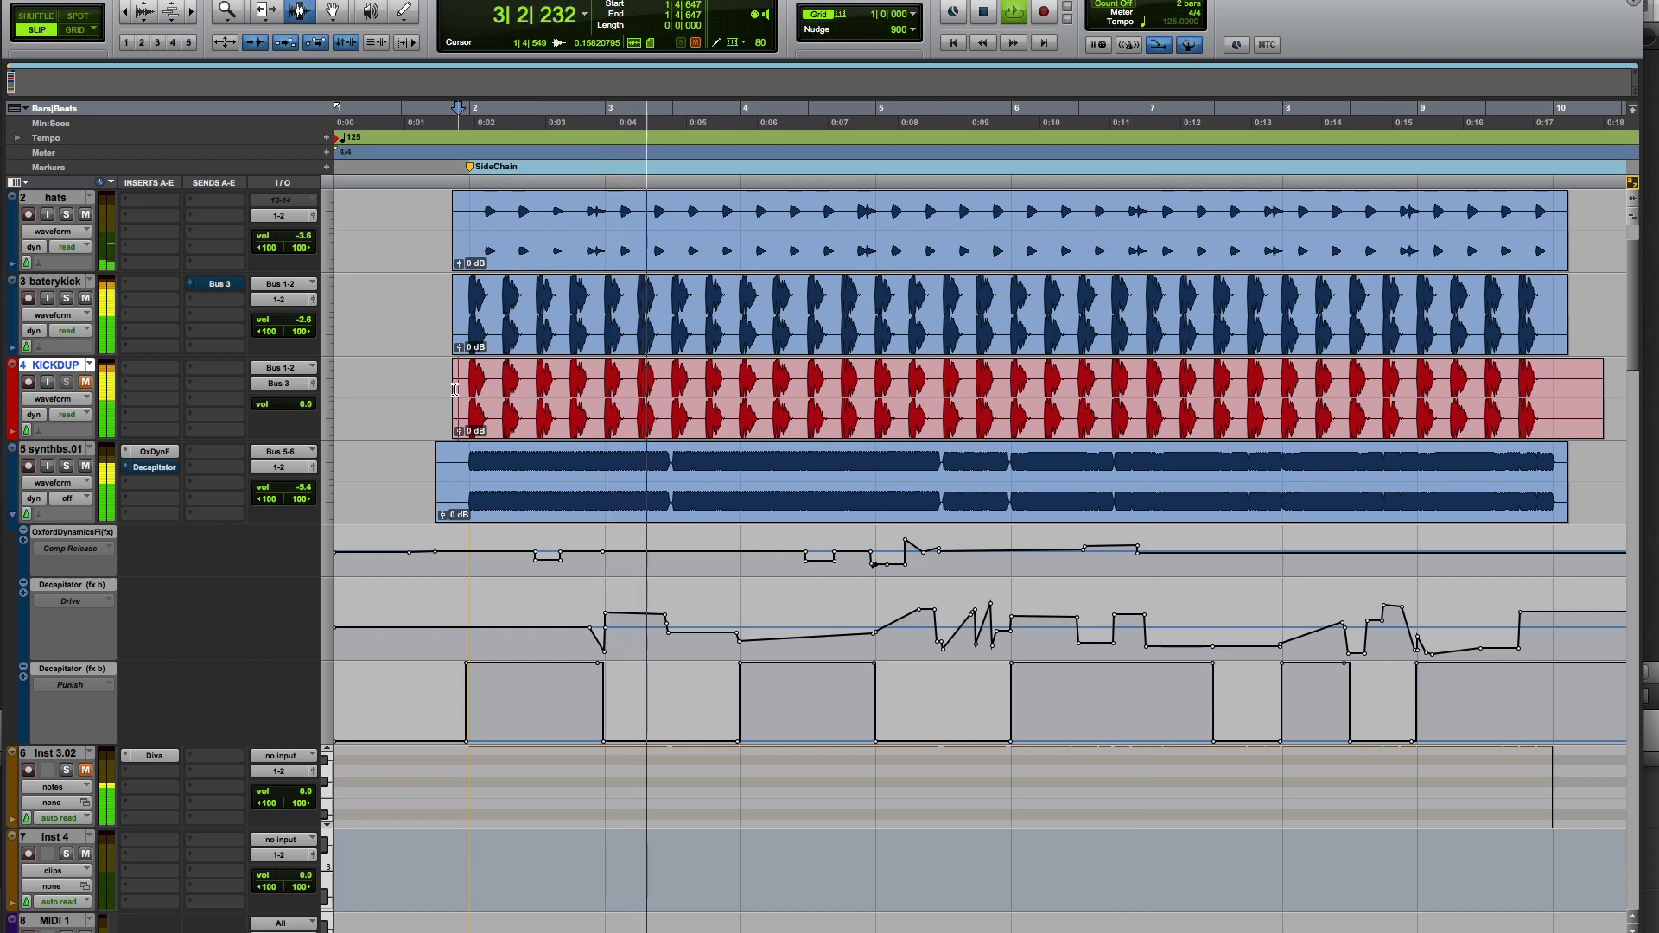
- Unmute the baterykick track's Bus 3 send and audition the section with the send active
key(space)
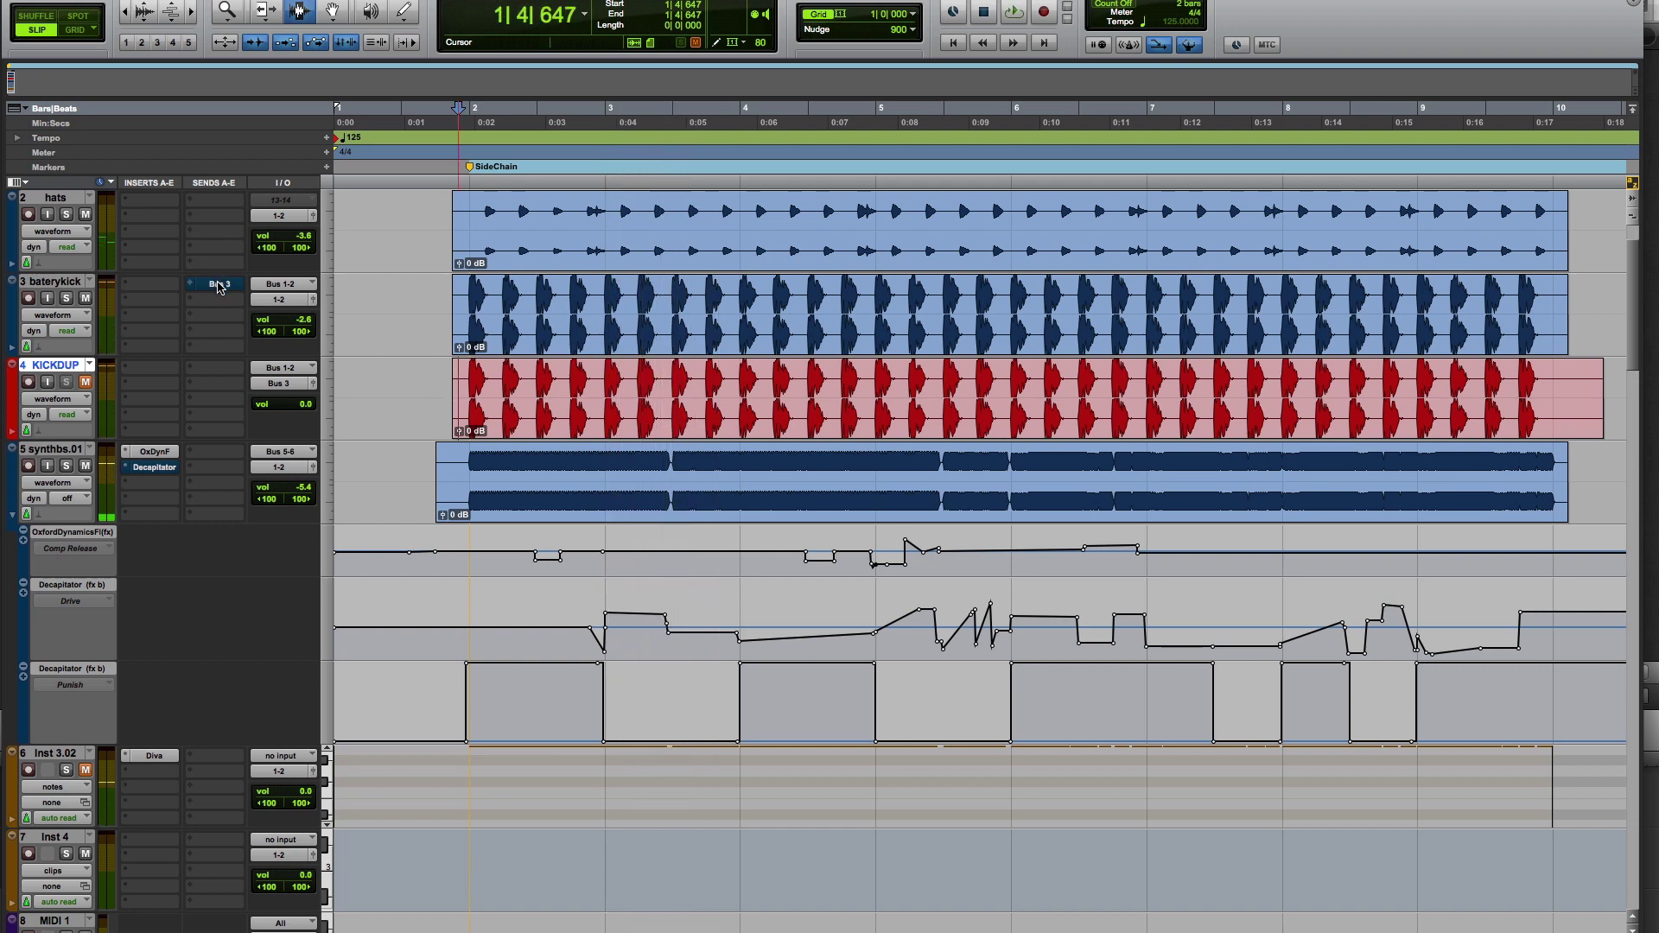
key(space)
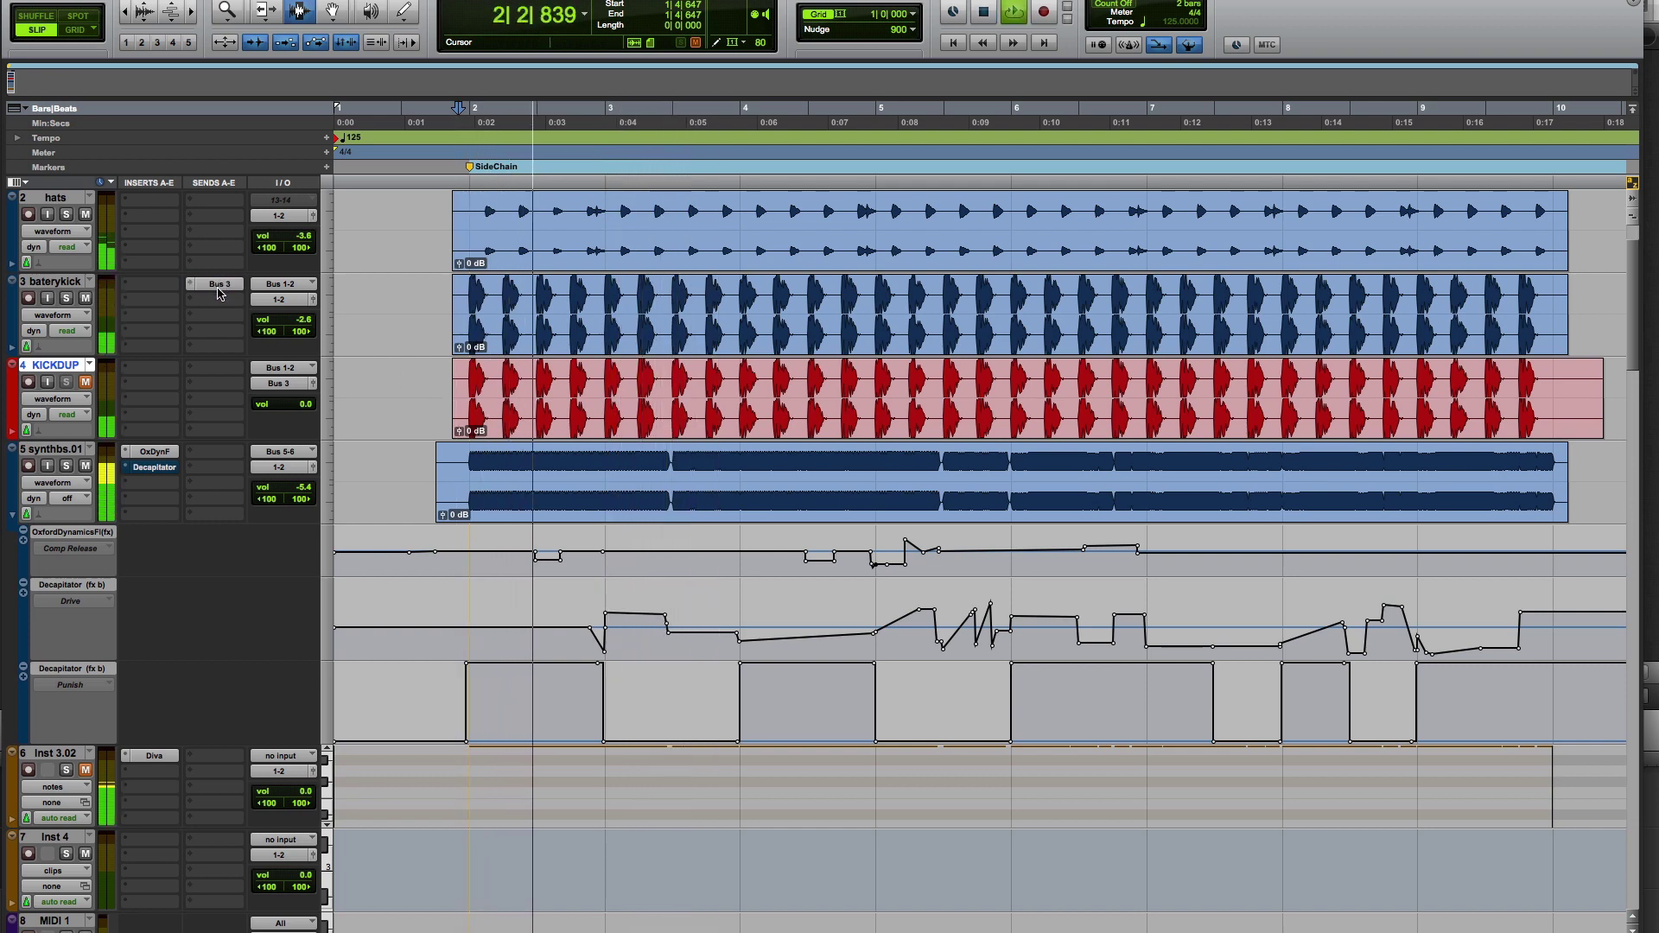
key(space)
- Open the Oxford Dynamics compressor on the synthbs.01 track and move its window clear of the KICKDUP clip's opening bars
click(157, 452)
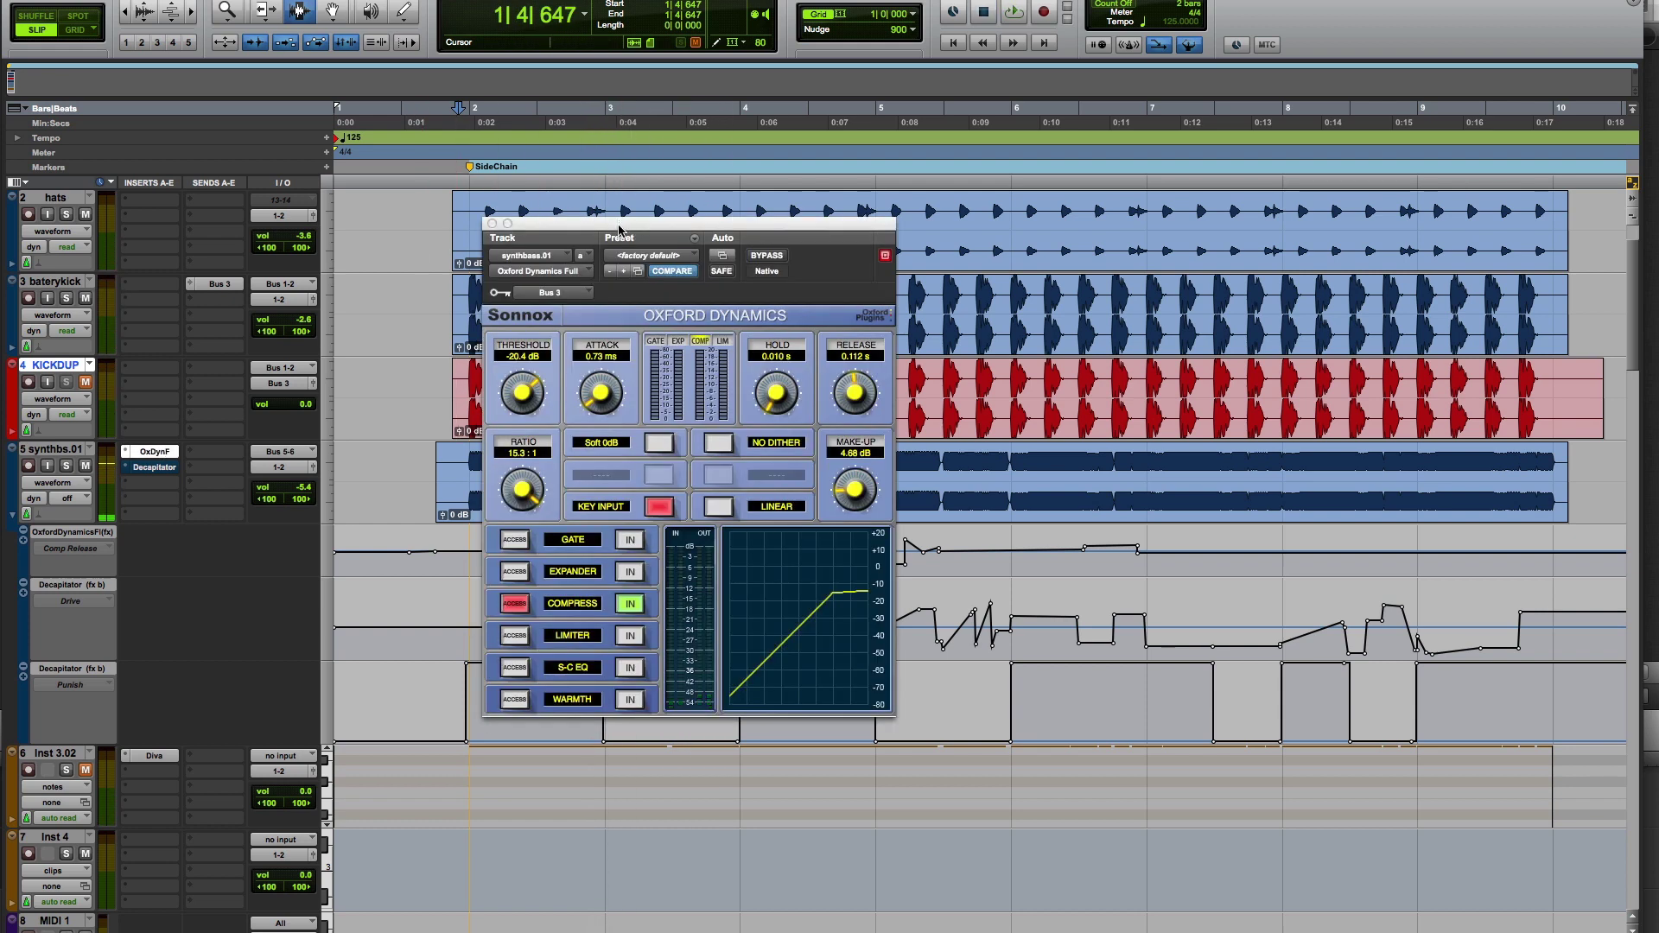
drag(619, 229, 1319, 468)
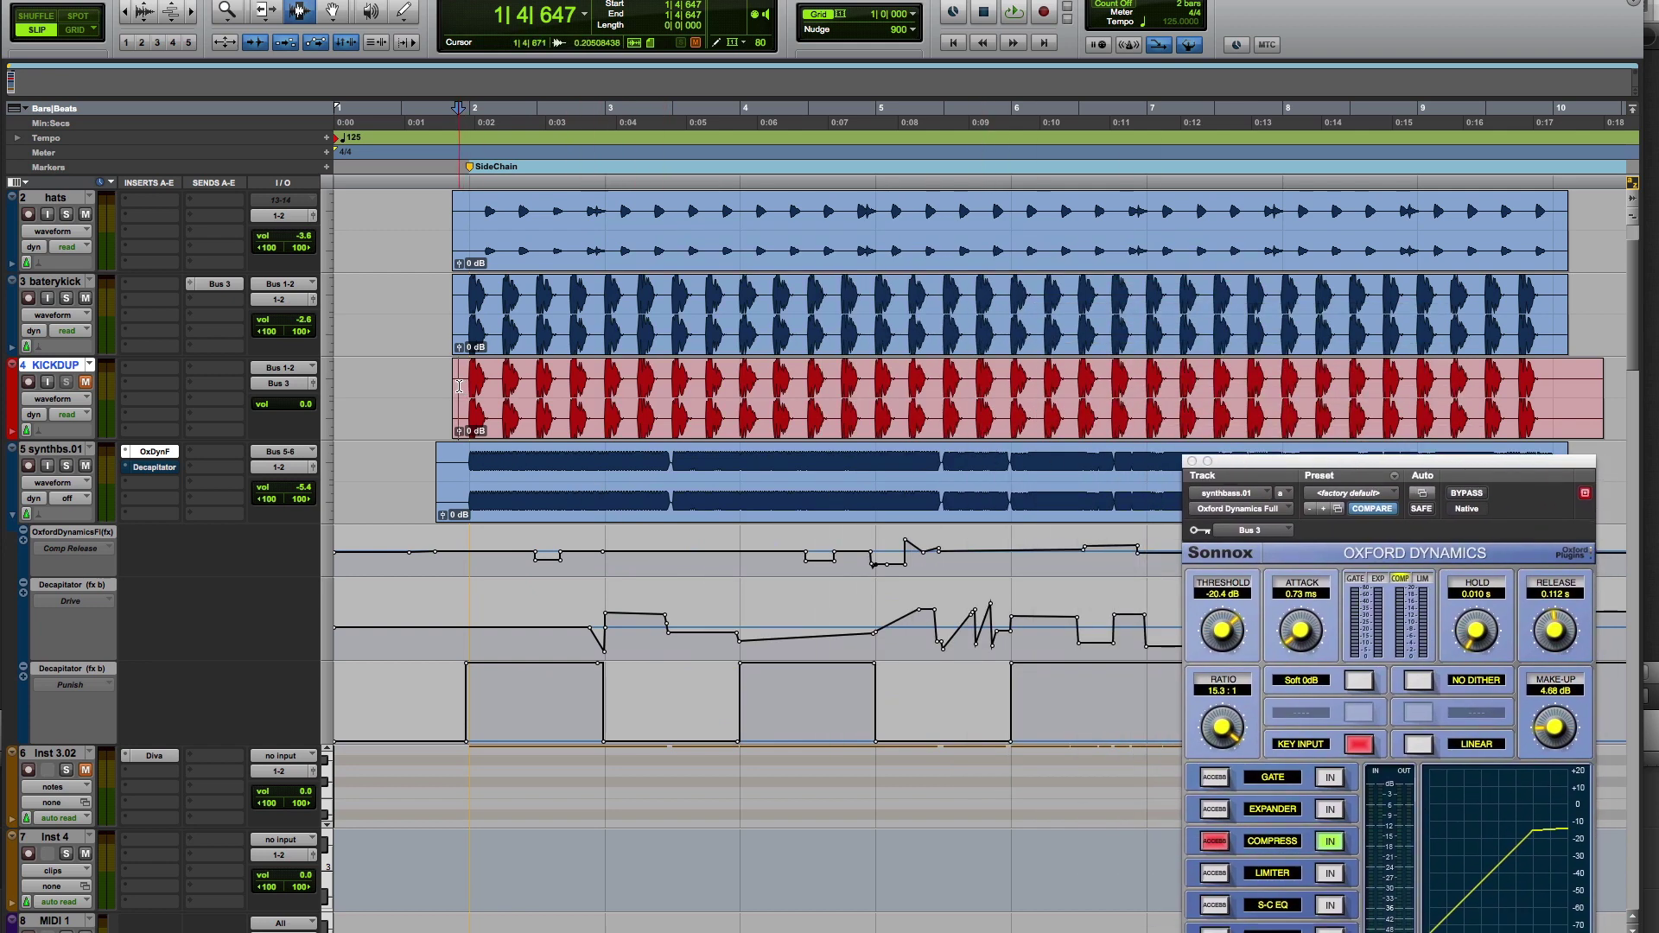
drag(459, 387, 694, 390)
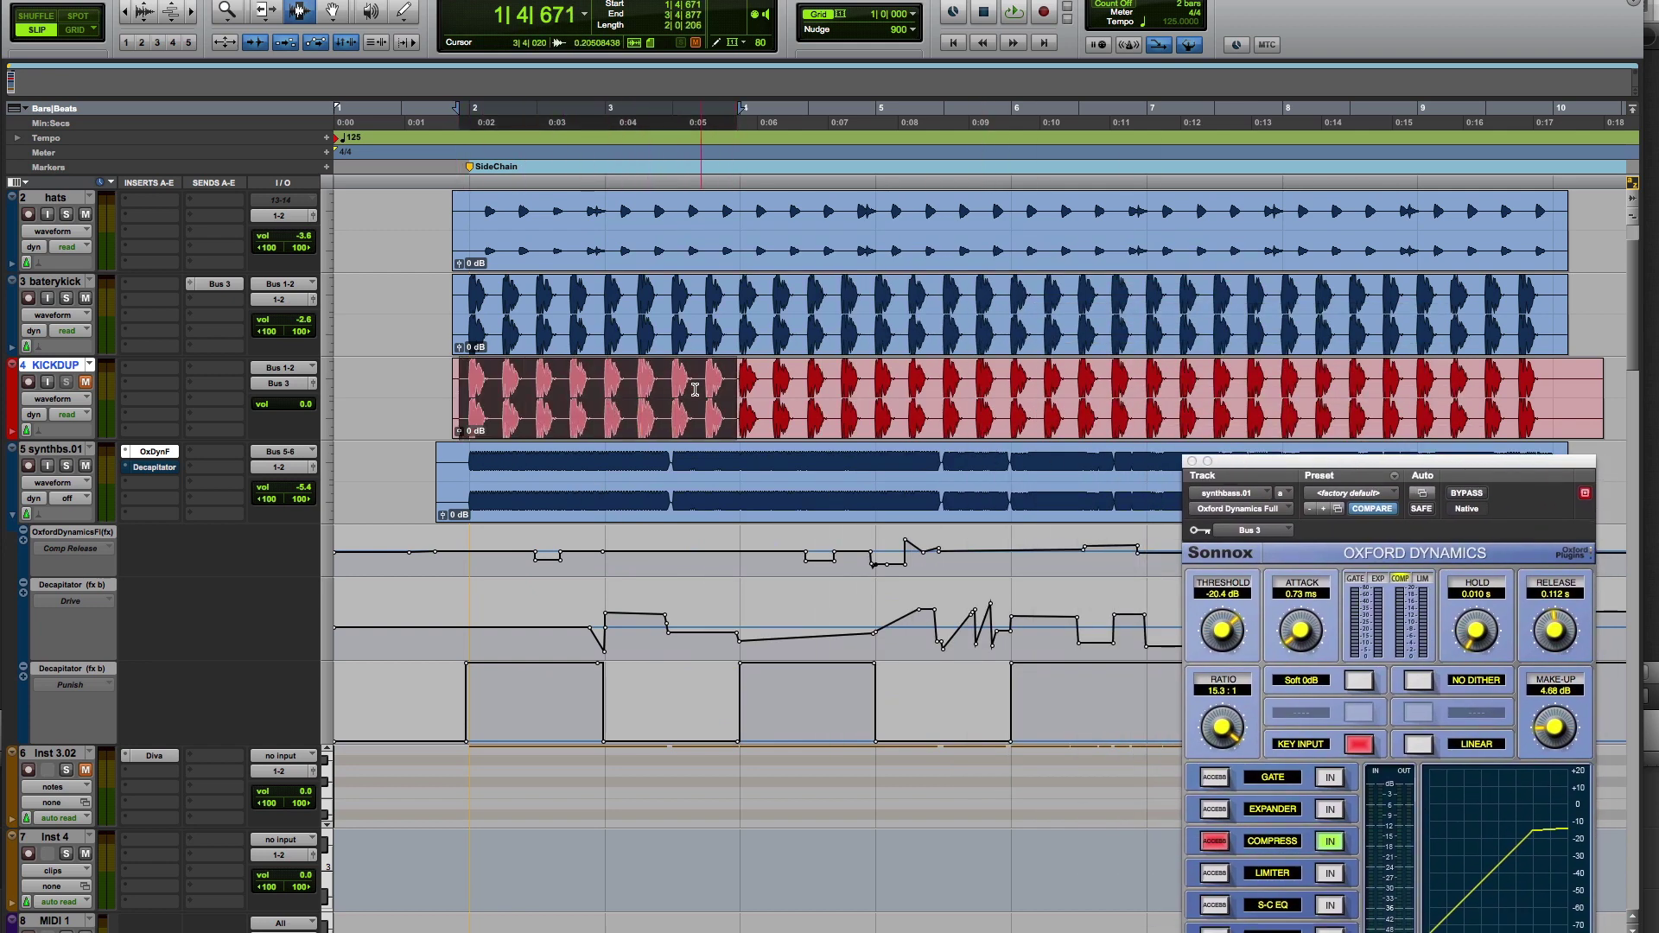
click(612, 399)
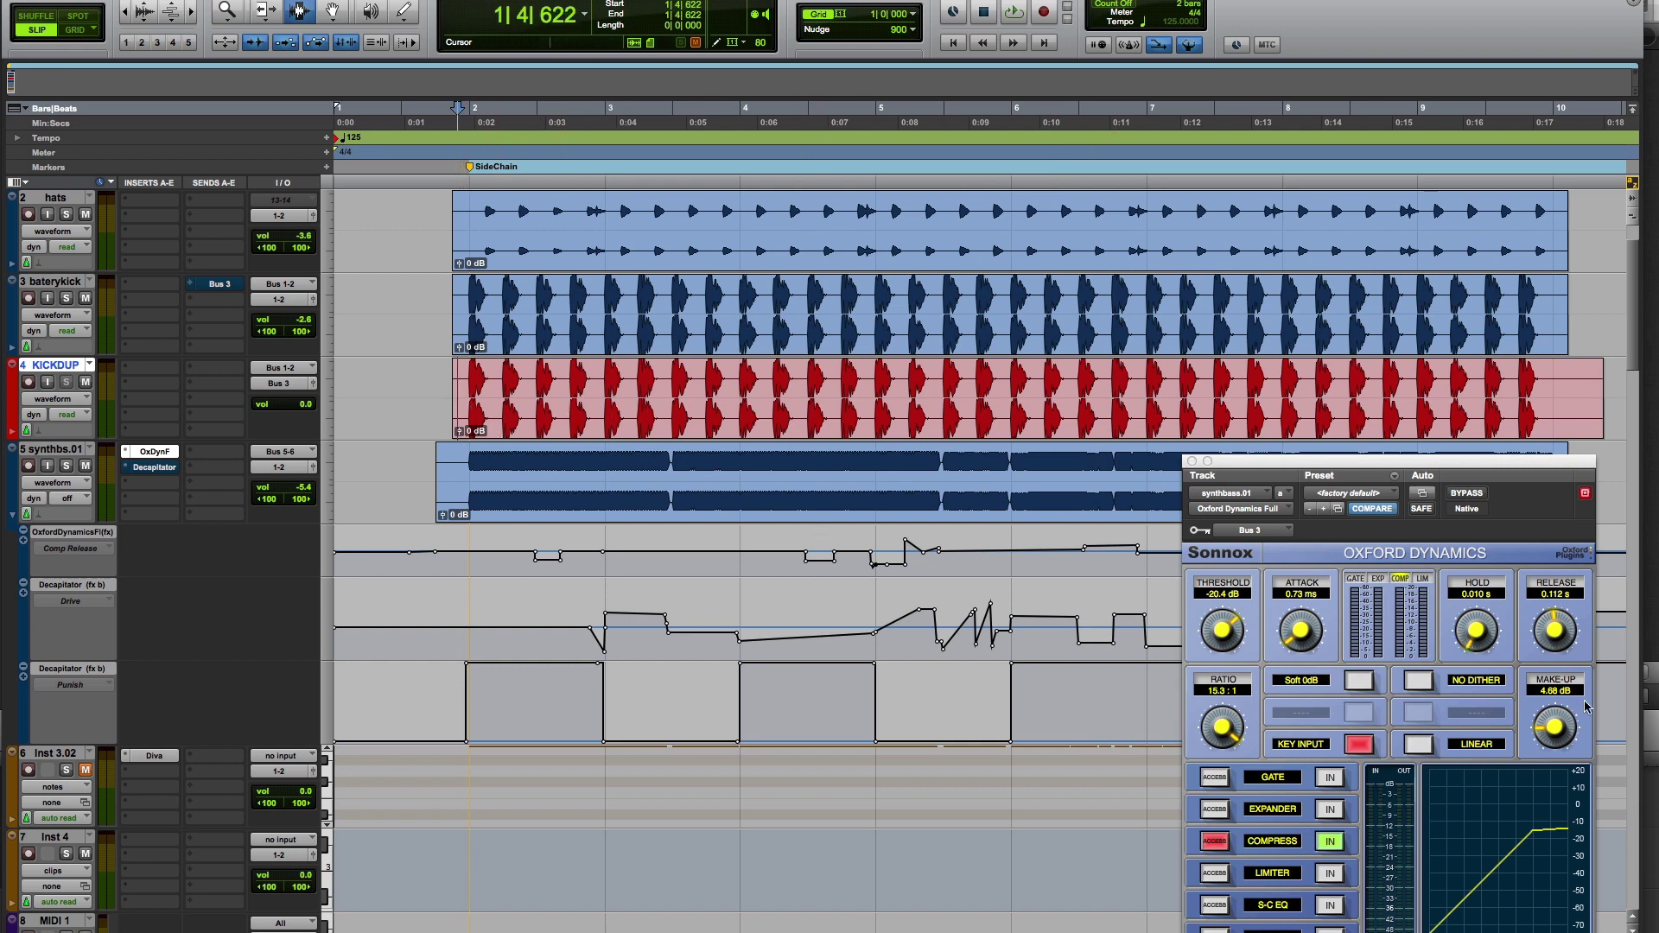
- Raise the compressor's release to 0.145 s while playing back the section
key(space)
drag(1549, 633, 1536, 603)
key(space)
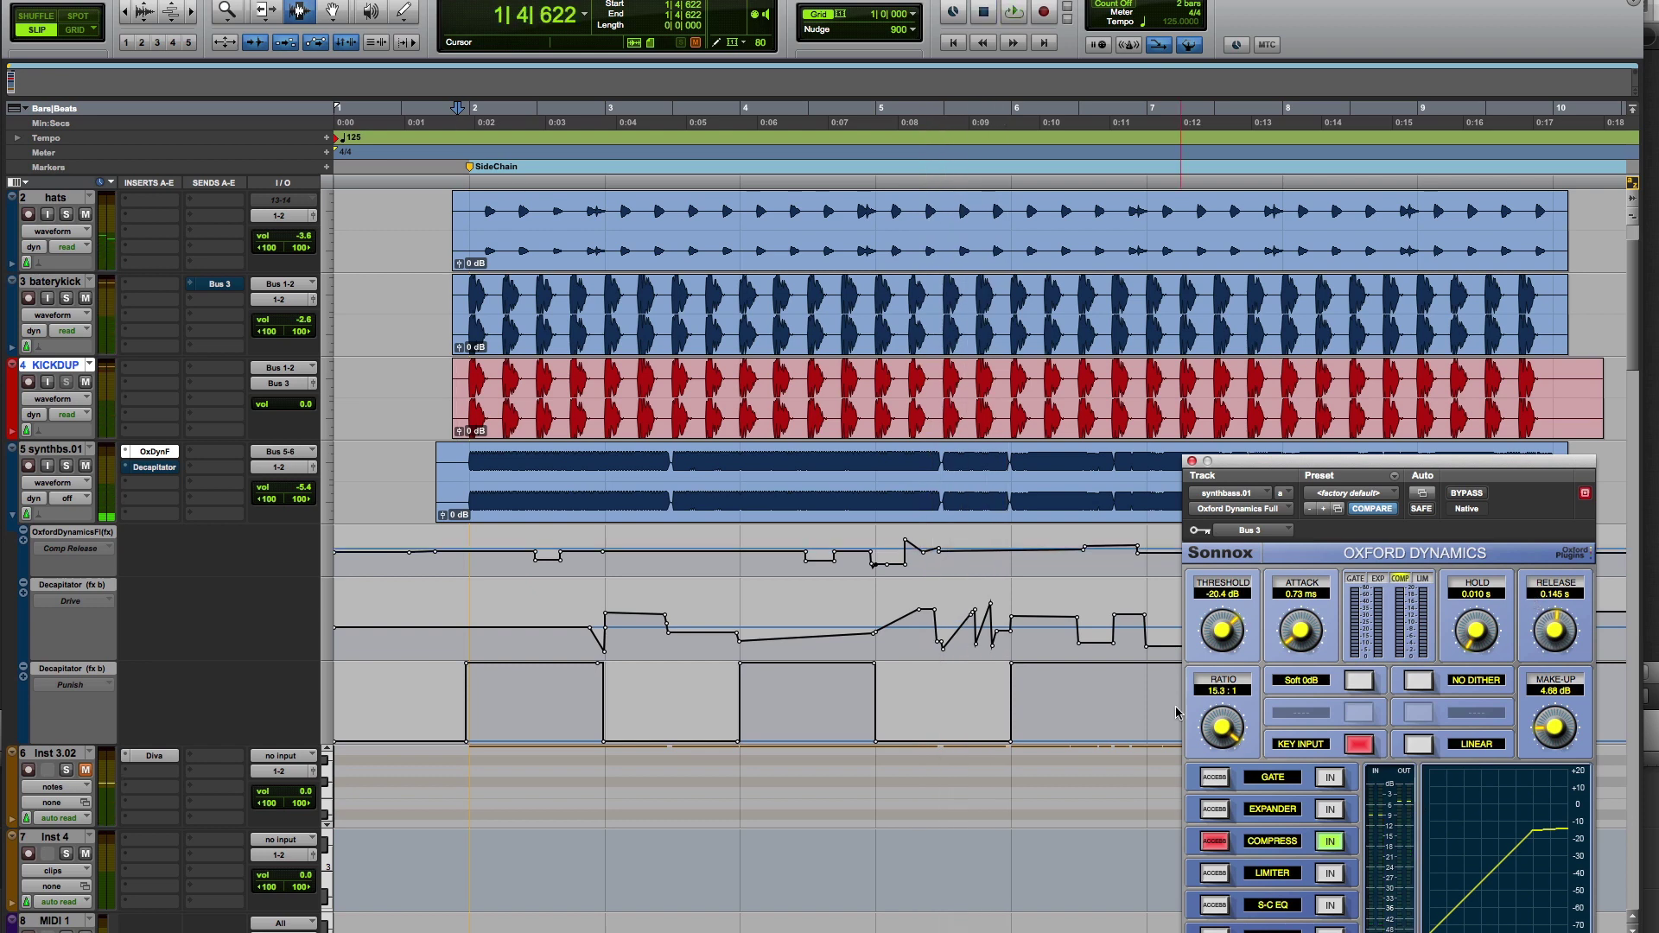
- Switch the KICKDUP track to its alternate TRIGGER playlist
drag(465, 424, 904, 406)
click(814, 406)
click(89, 364)
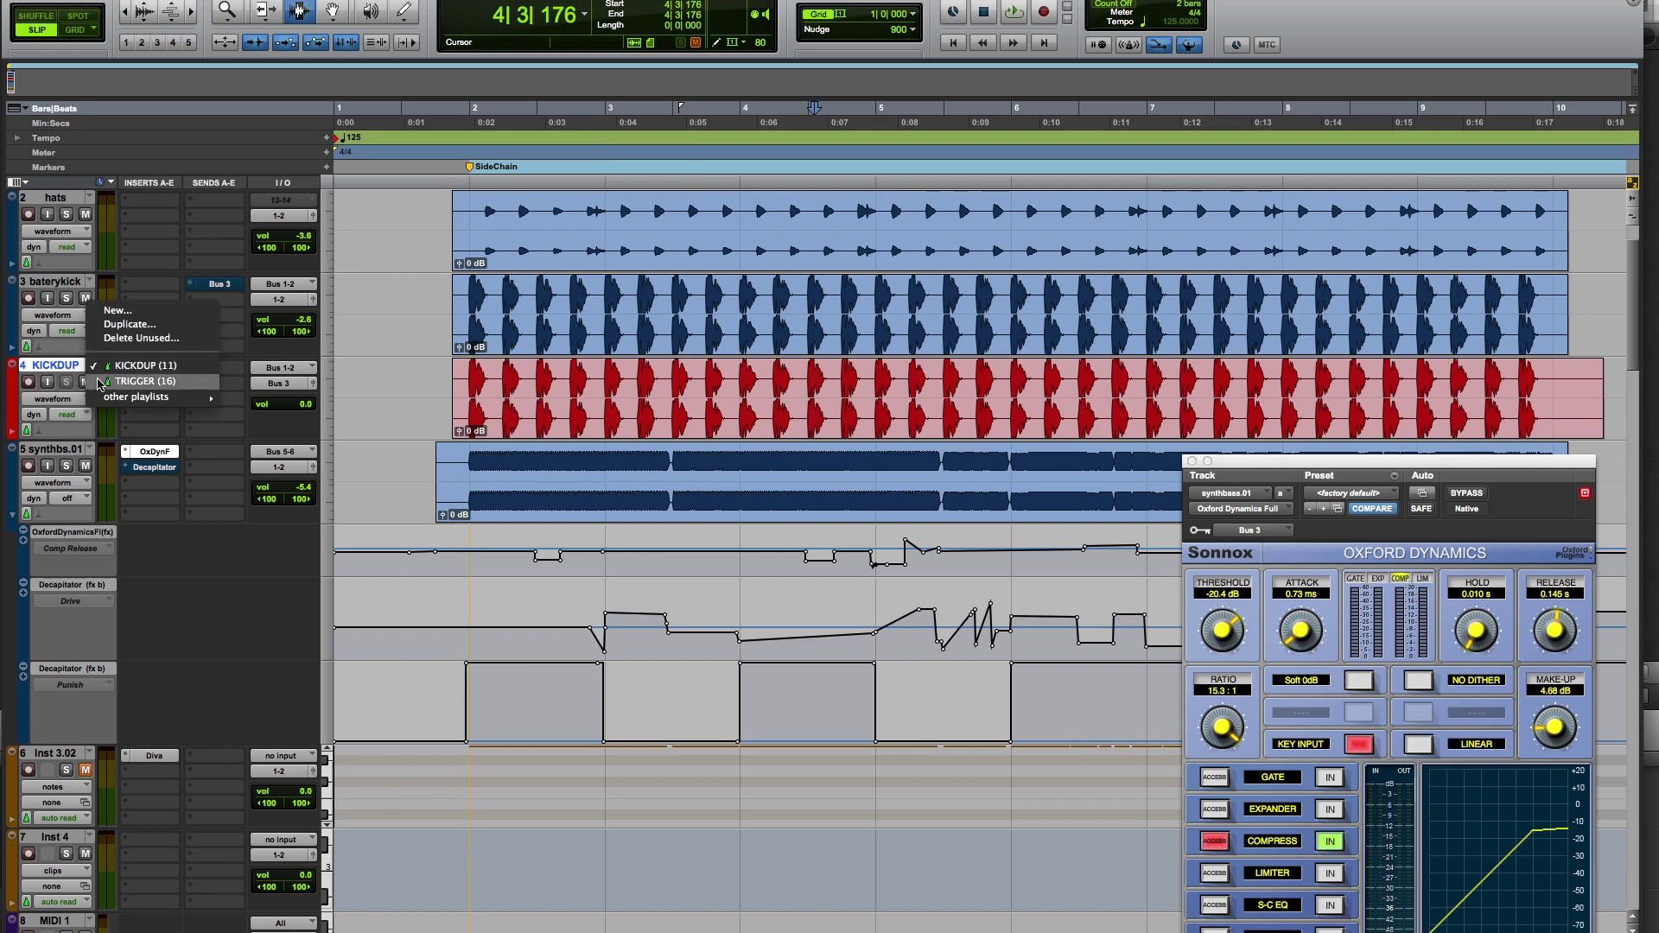
click(139, 381)
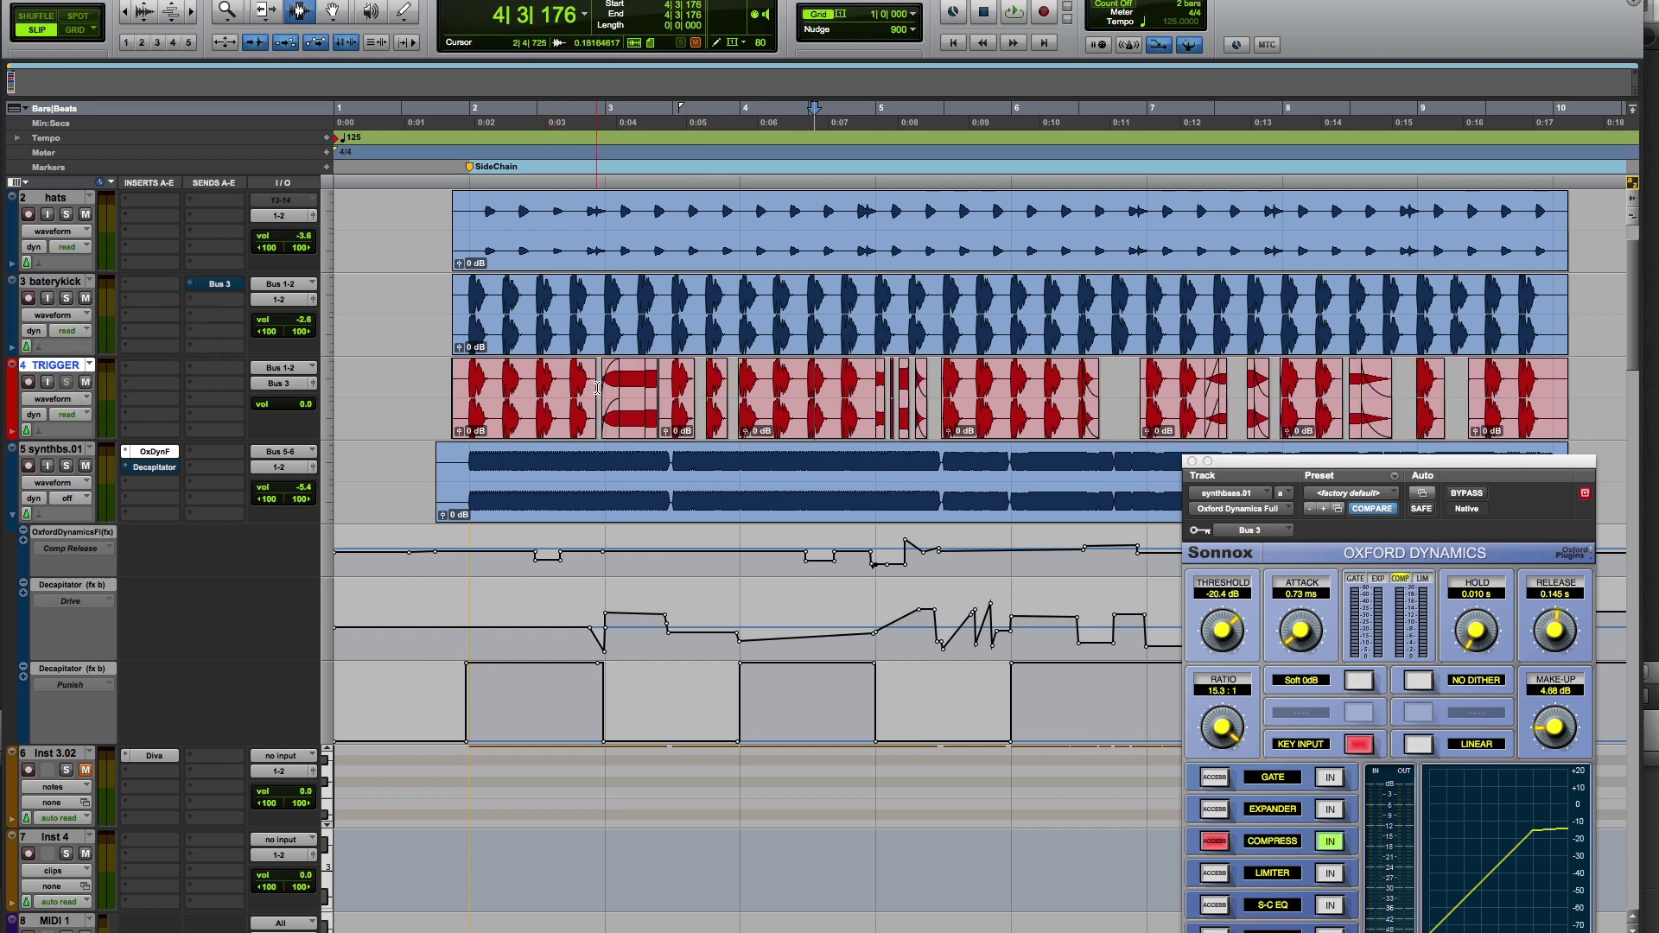
- Examine the edited stretches of clips along the TRIGGER track by highlighting them
drag(603, 388, 665, 389)
click(708, 389)
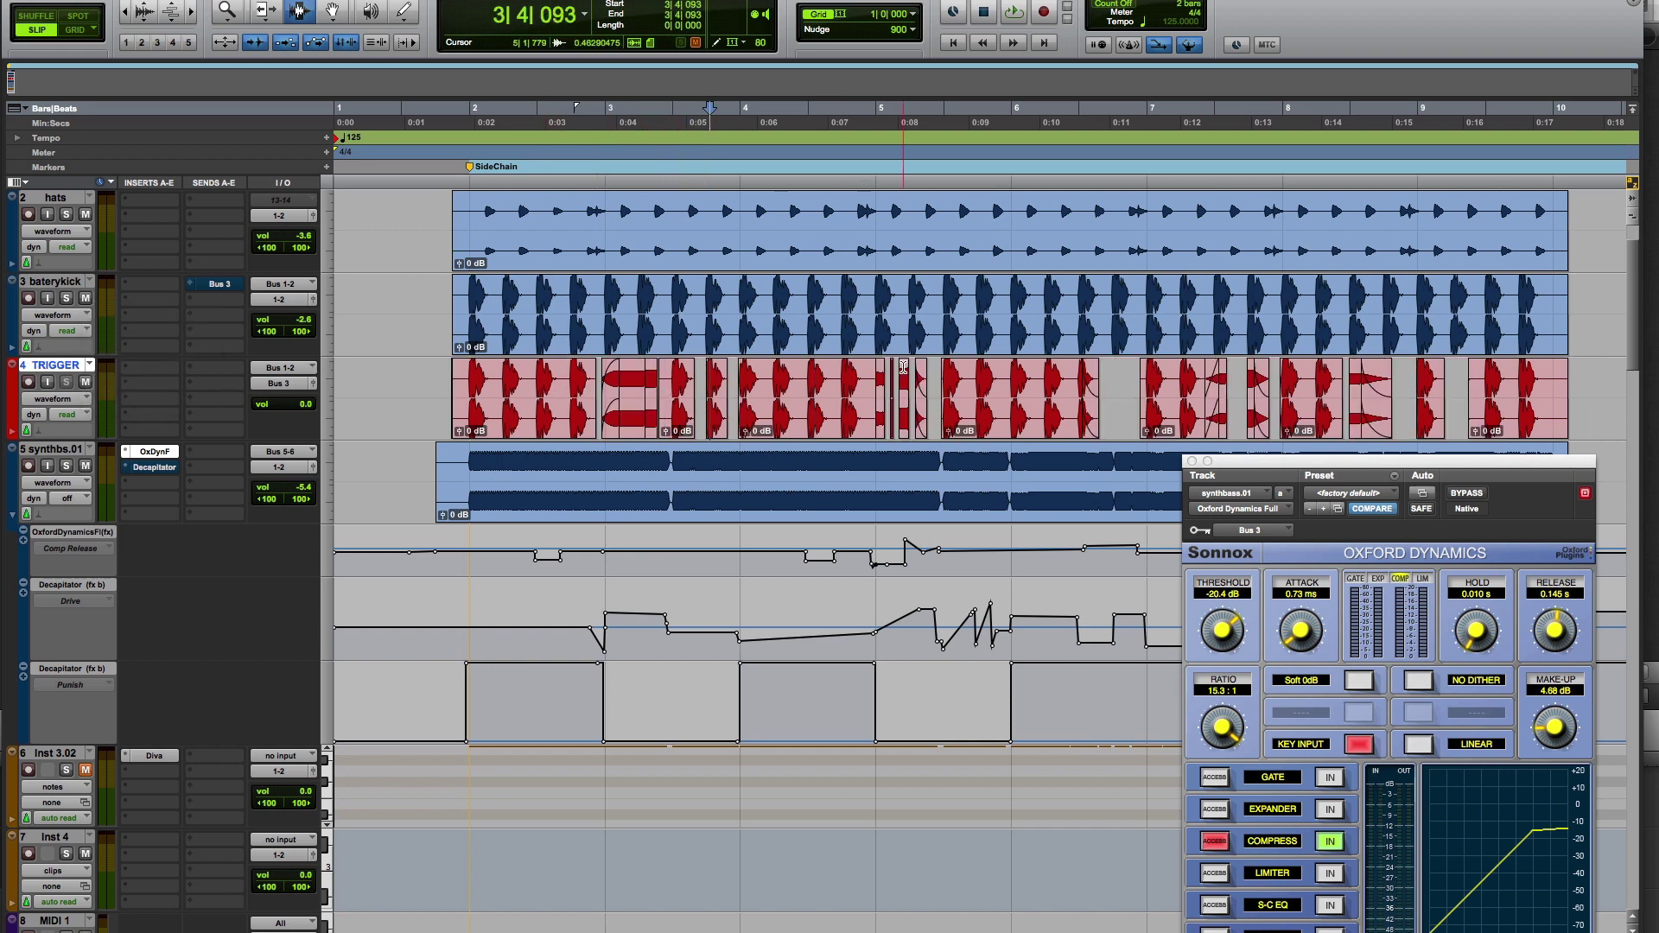
drag(861, 389, 936, 389)
click(1018, 389)
drag(1048, 389, 1329, 385)
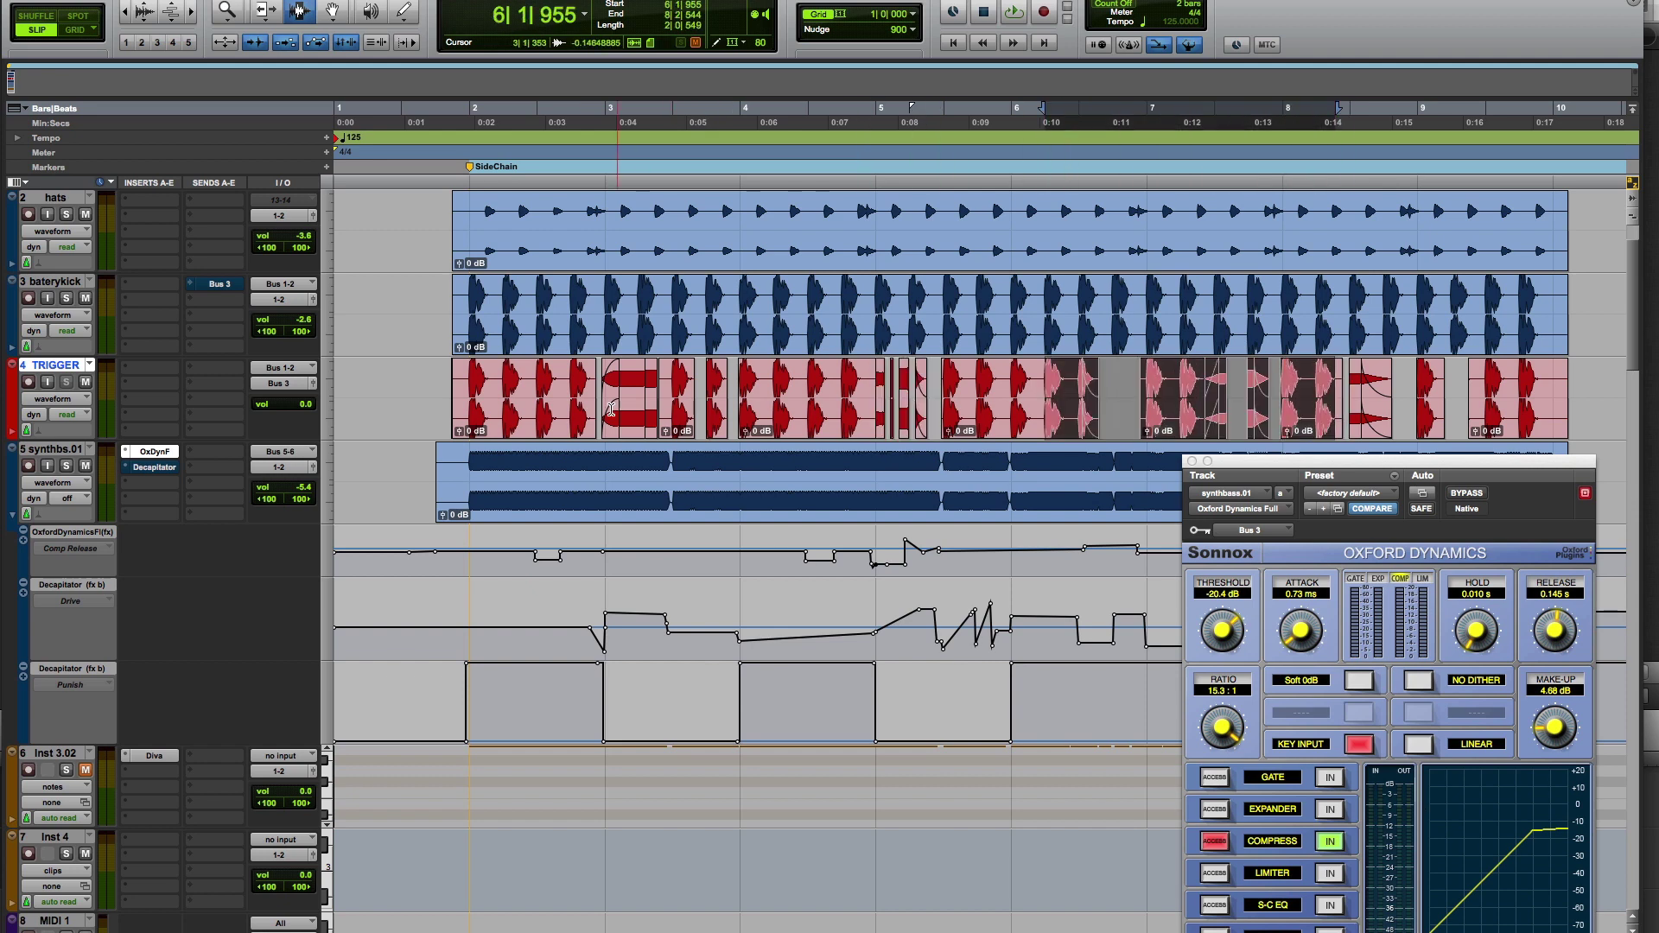
- Place the playback cursor at the start of the TRIGGER clips and set the synthbs.01 track's automation mode to read
click(460, 385)
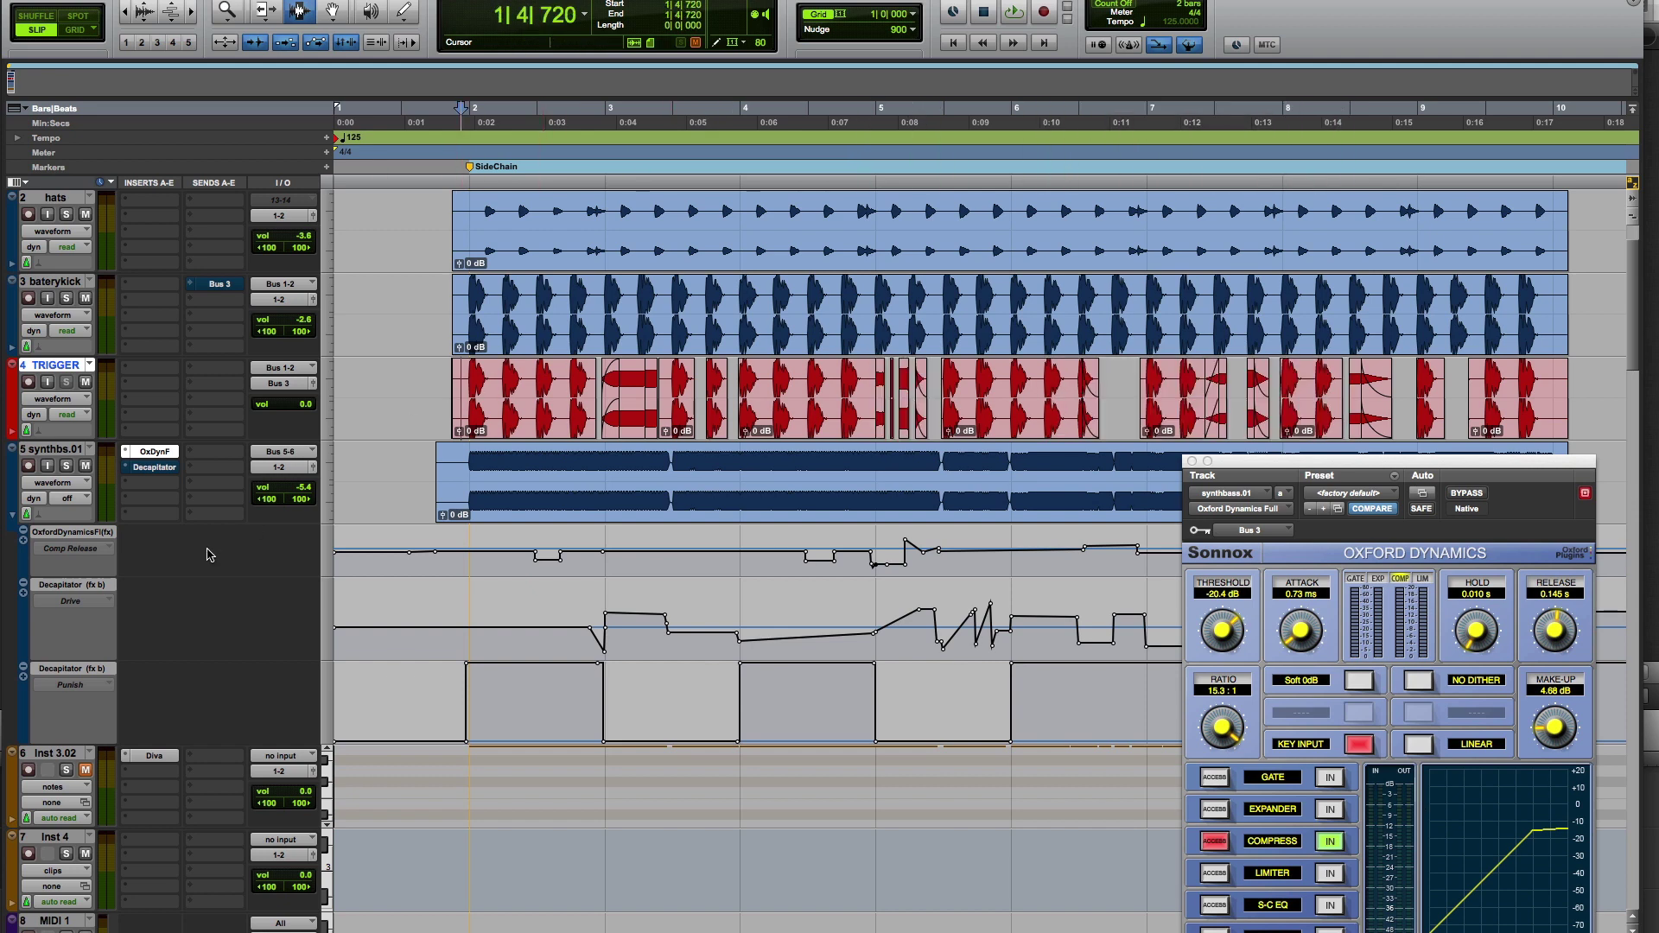
click(39, 510)
click(82, 553)
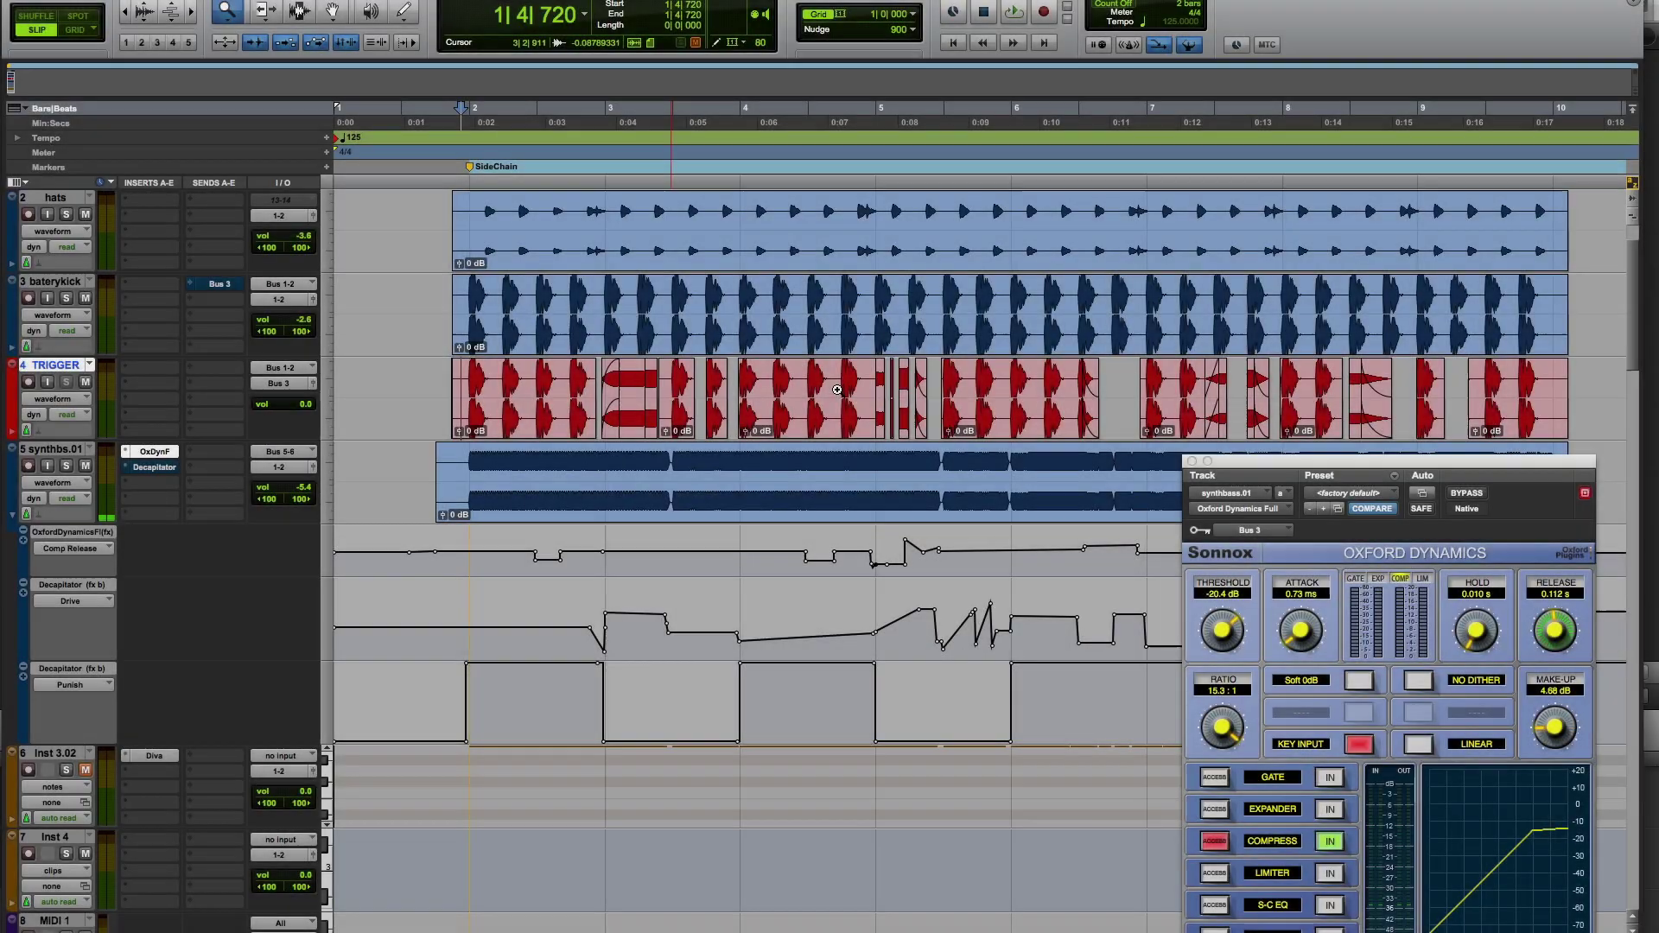
- Time-stretch the short TRIGGER clip at 3|4|000 with the TCE Trim tool so it ends where the next clip starts
click(752, 400)
key(F7)
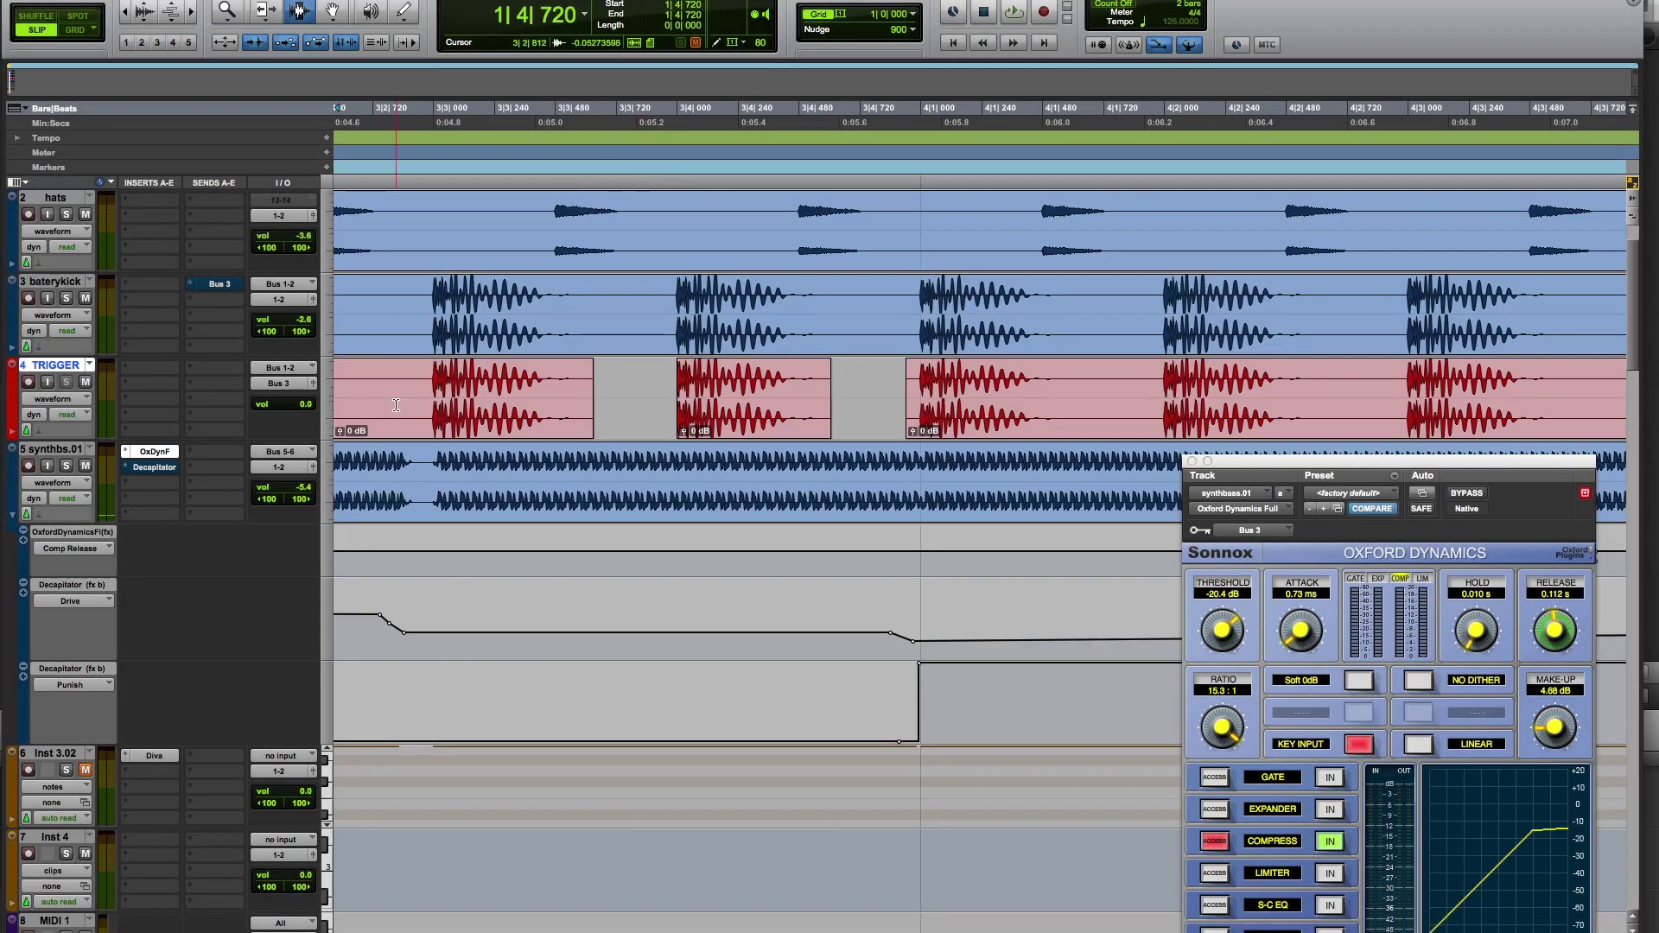
click(259, 12)
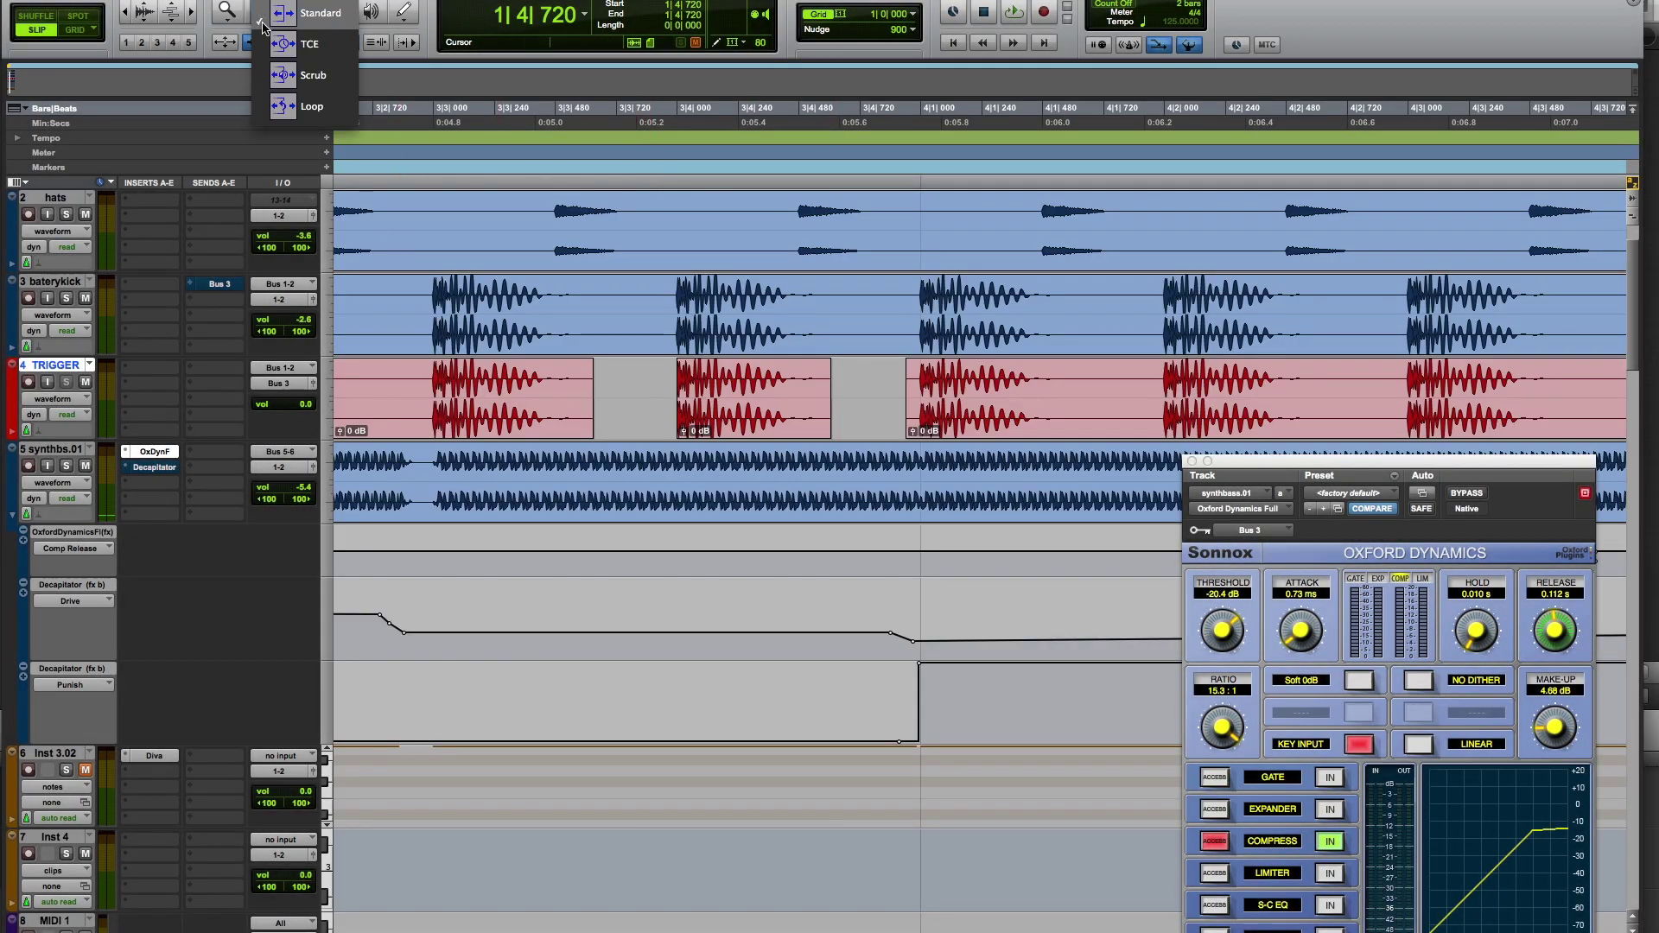
click(299, 43)
click(810, 402)
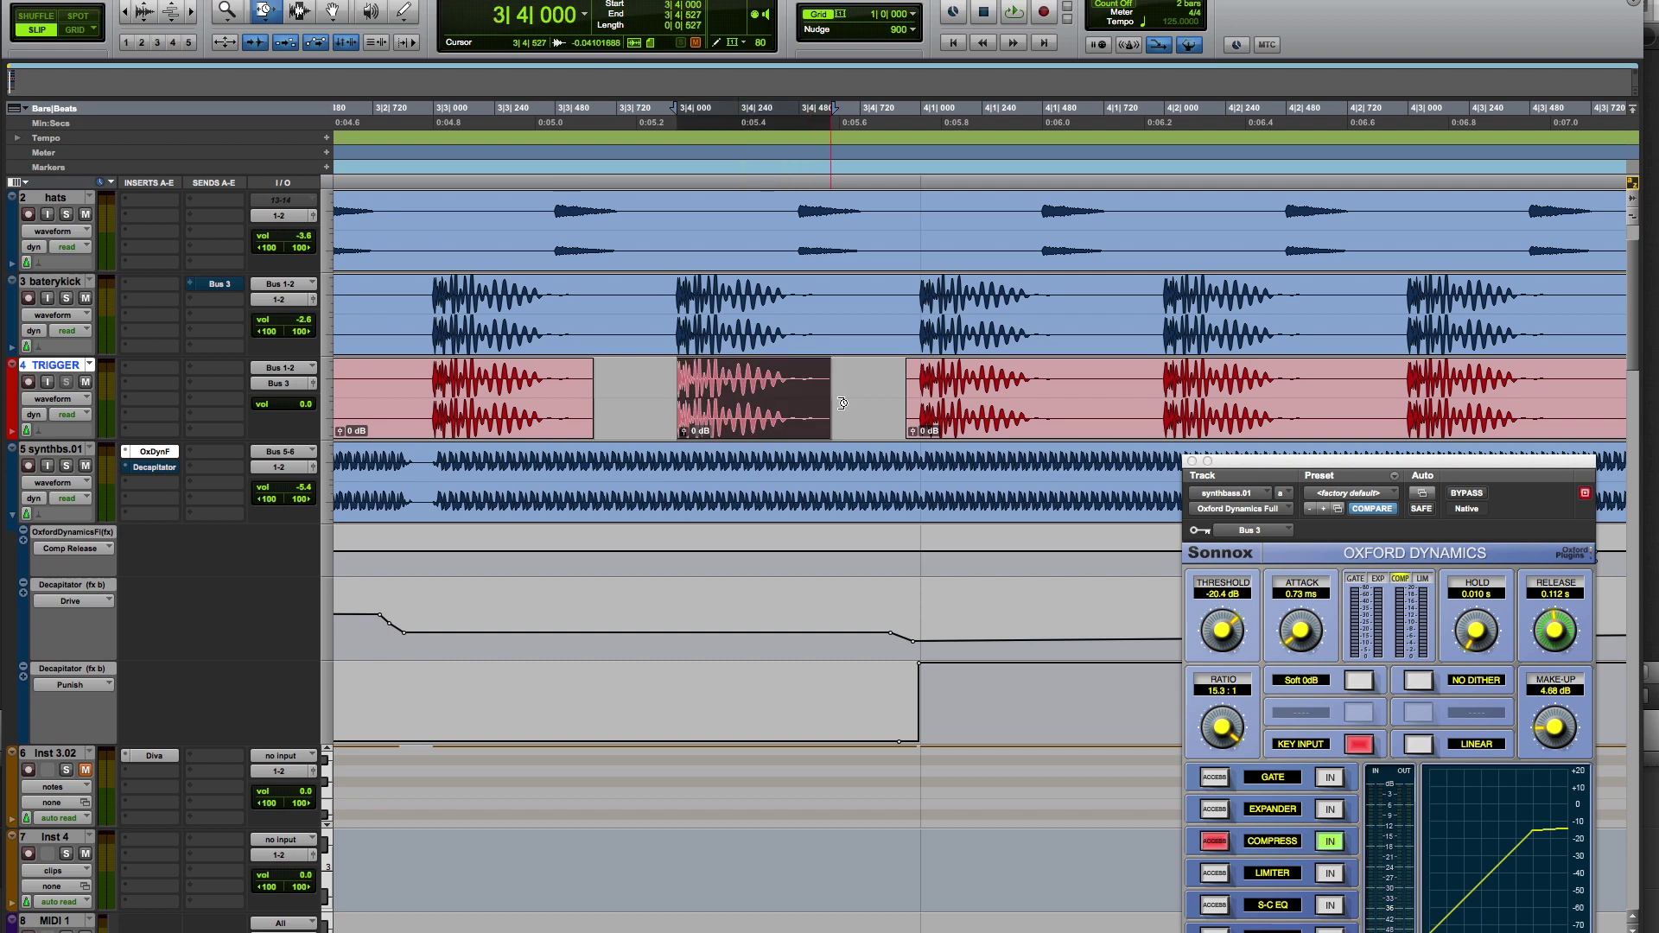
drag(904, 402, 904, 402)
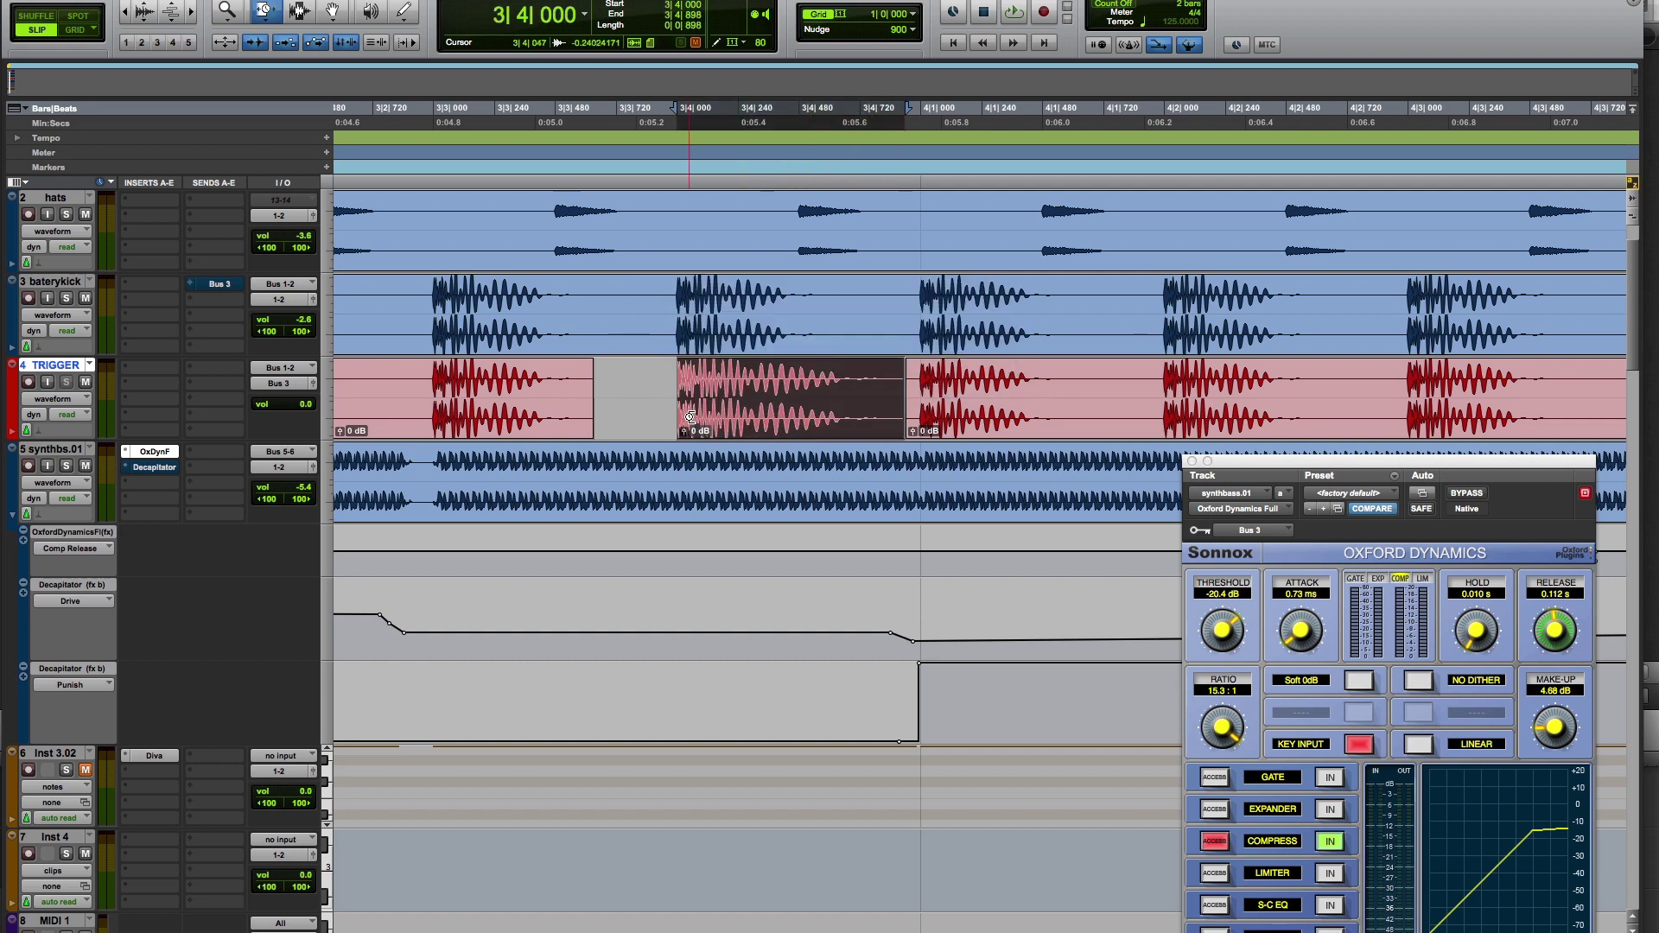
- Compare playback of the stretched TRIGGER clip with its original length by undoing and redoing the stretch
key(space)
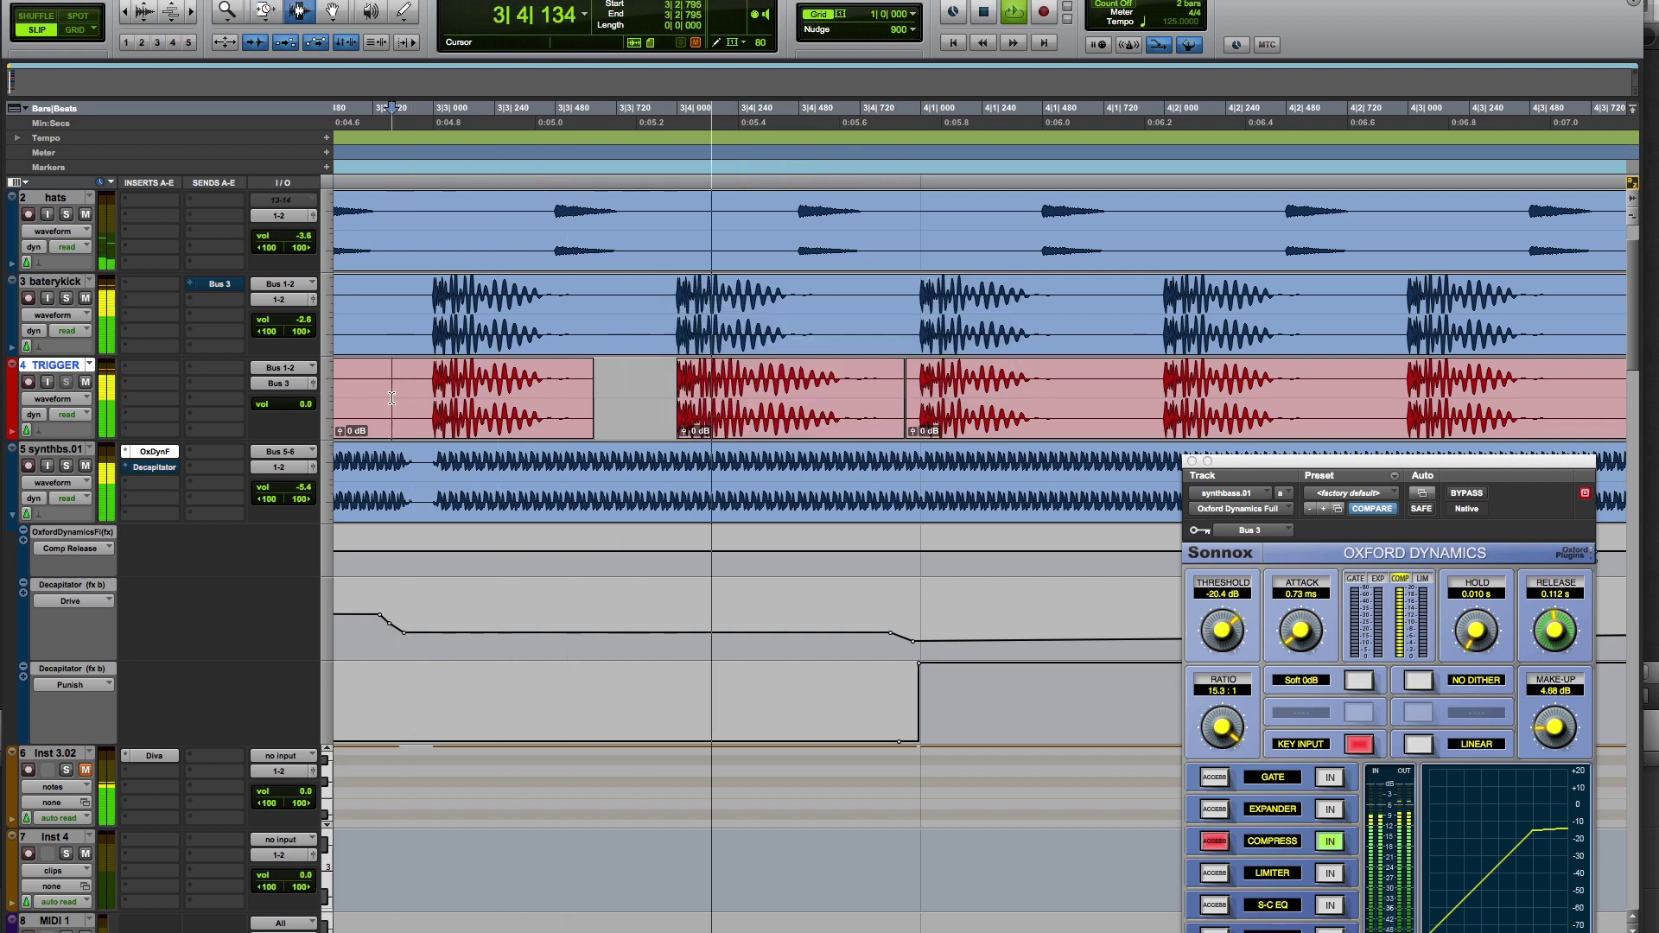
click(391, 397)
key(space)
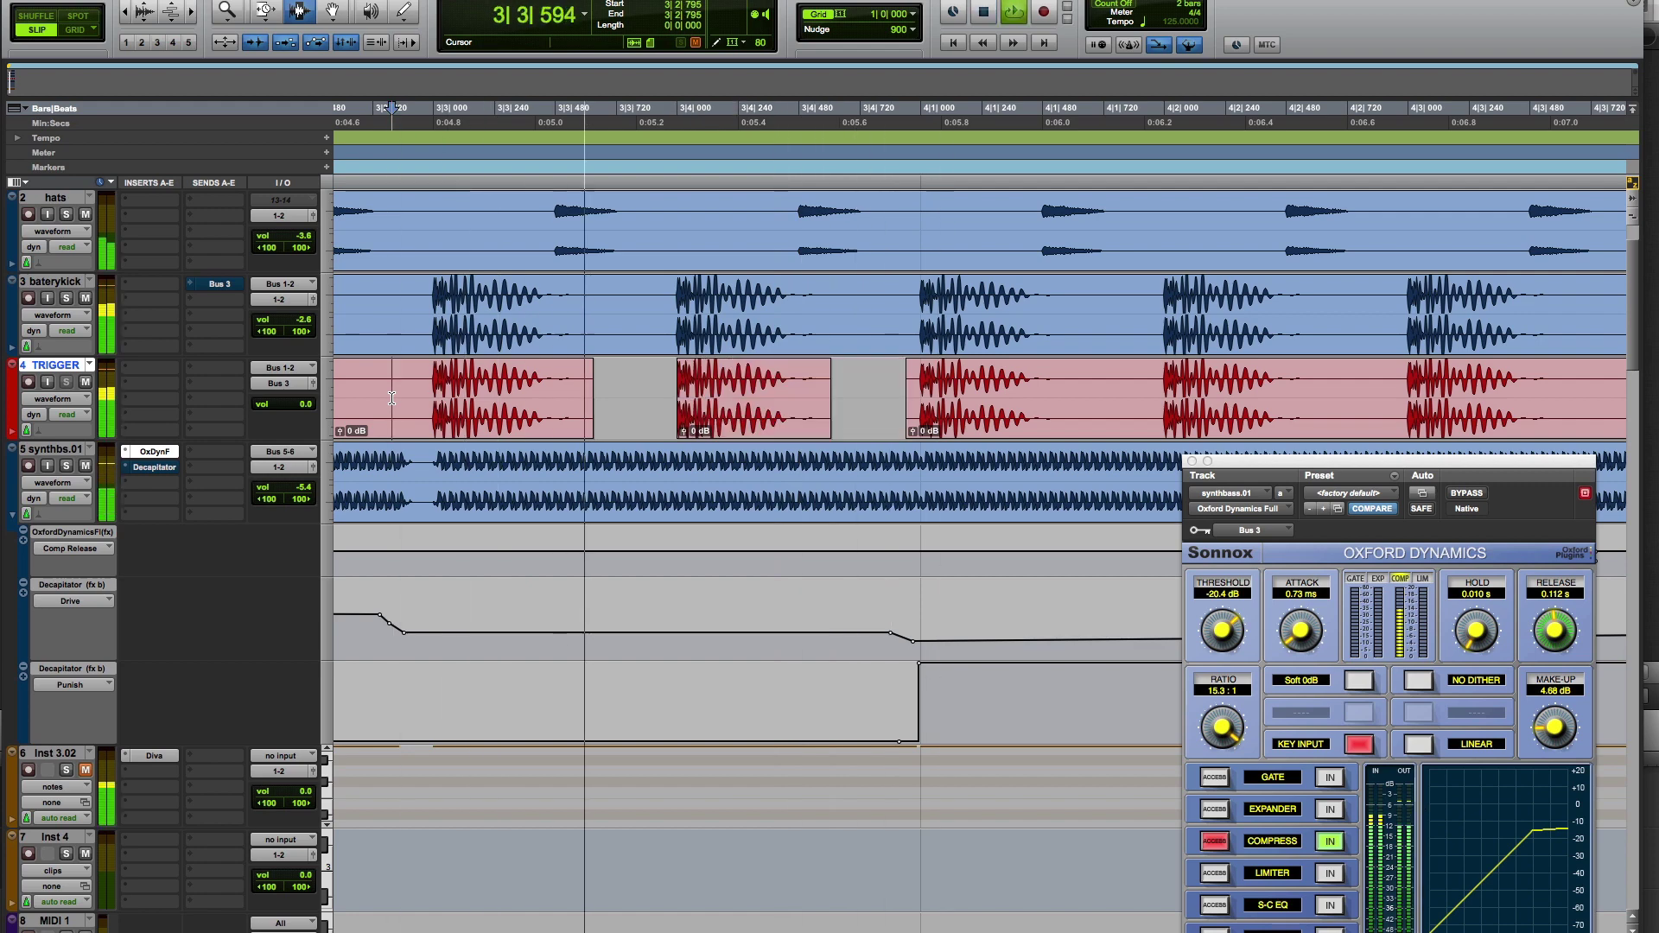
key(space)
key(ctrl+shift+z)
key(space)
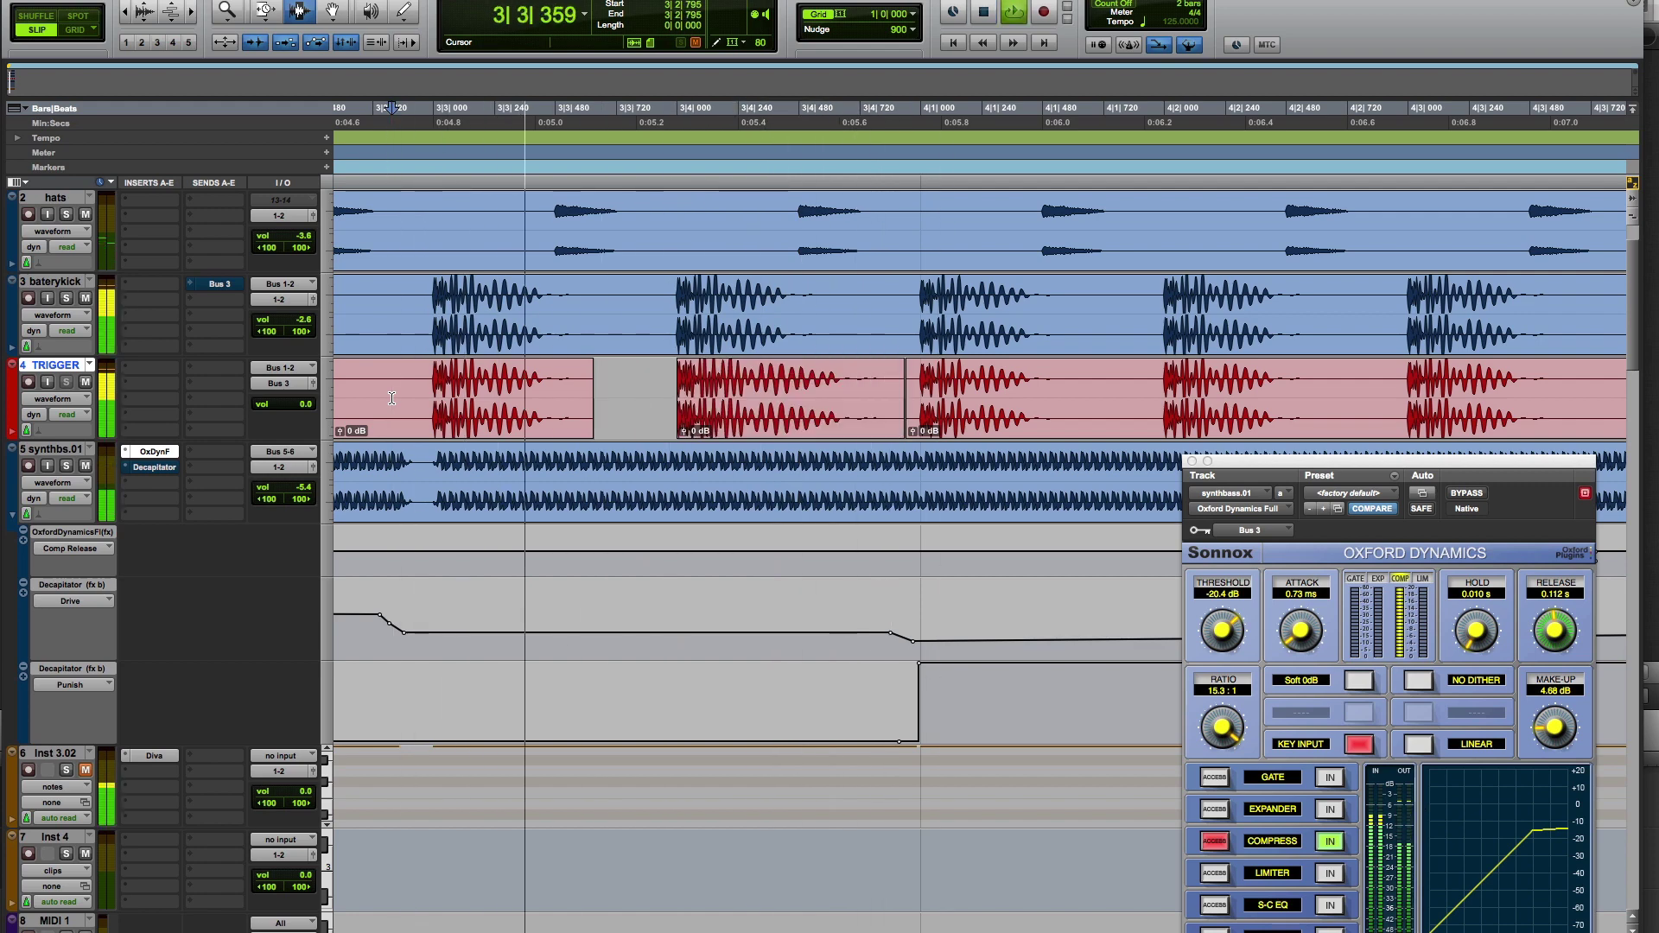
key(space)
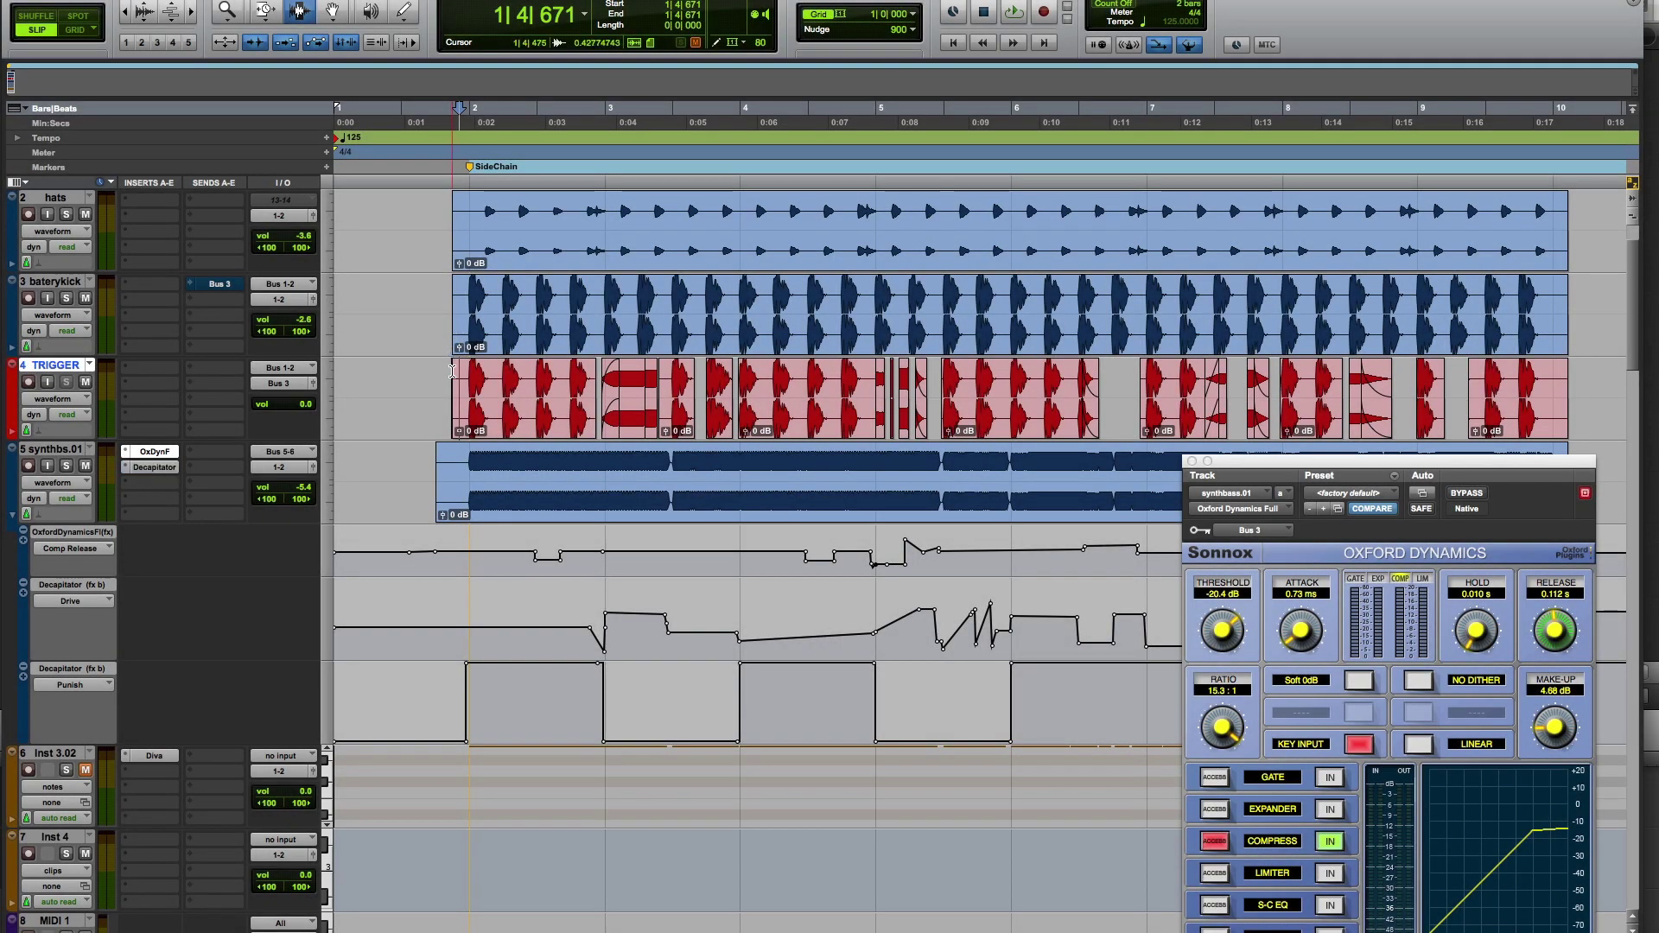
- Play the SideChain section from its start while viewing the automated Decapitator and Oxford Dynamics plug-ins on the synthbs.01 track
key(space)
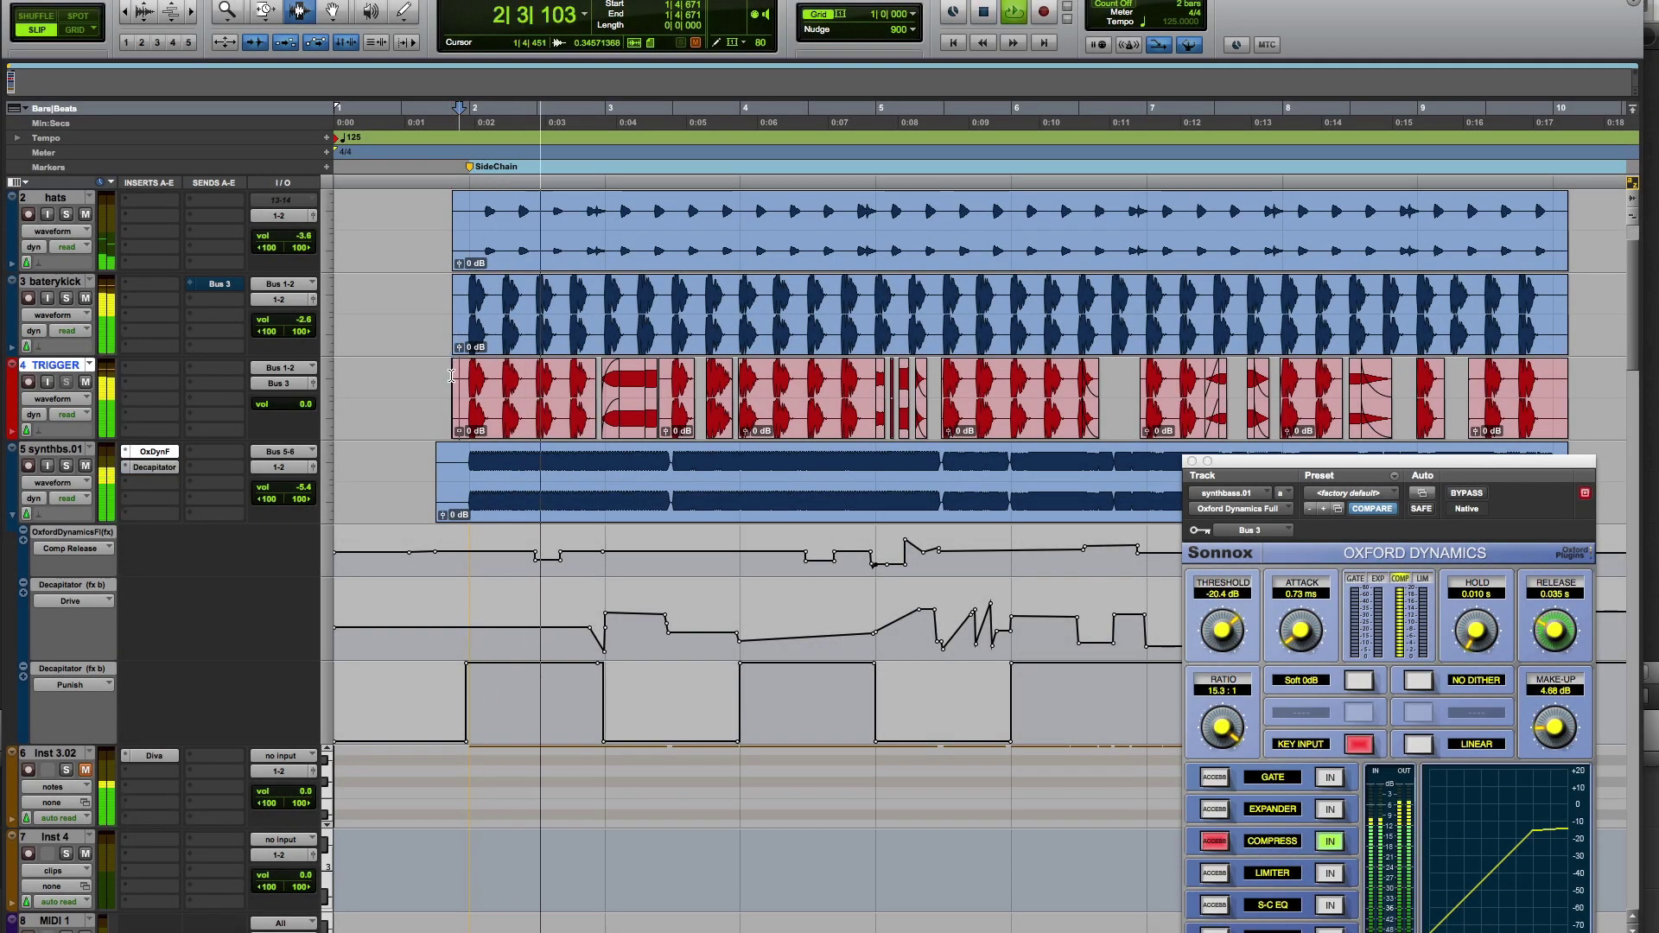
click(154, 467)
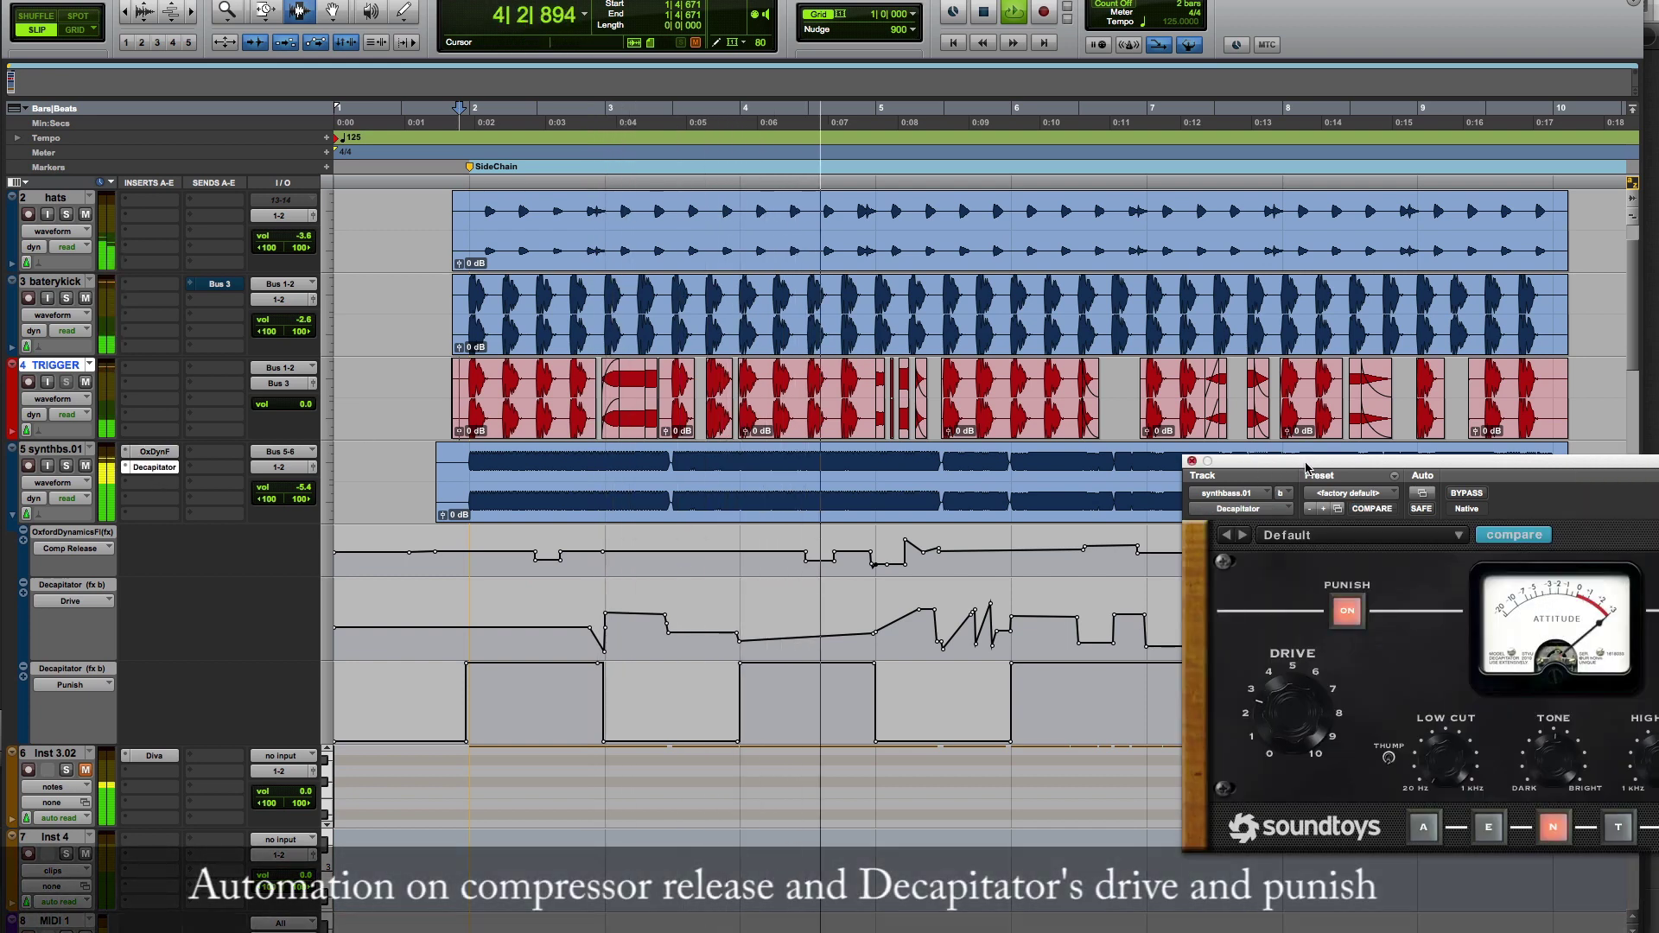
drag(1306, 470, 961, 506)
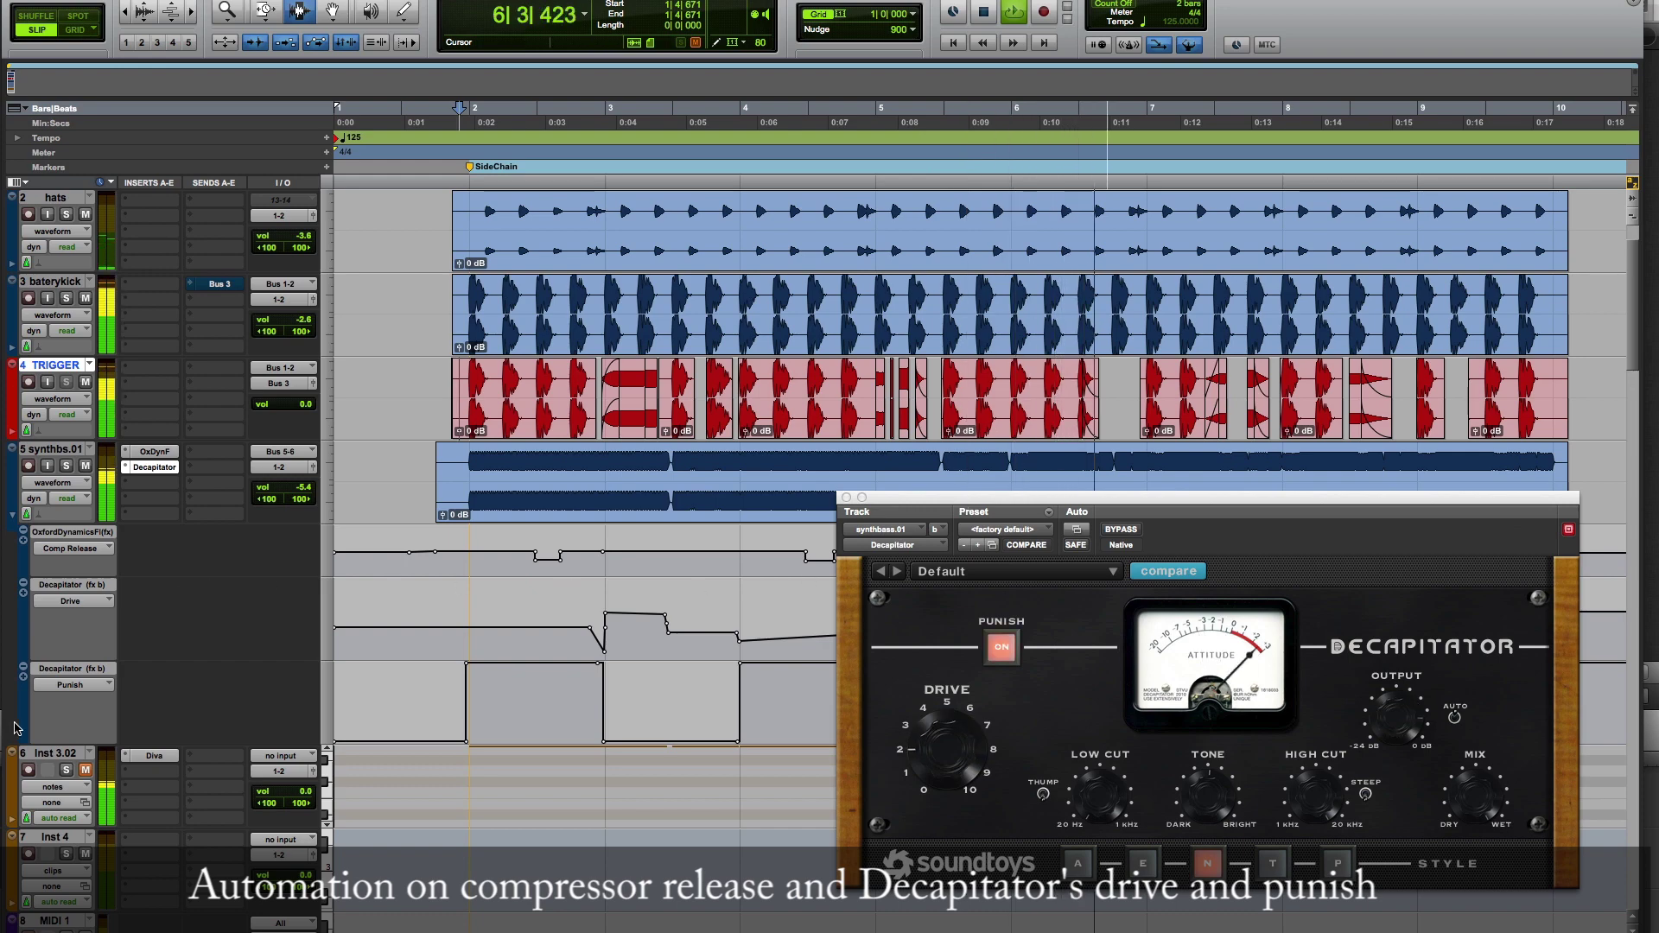
click(155, 452)
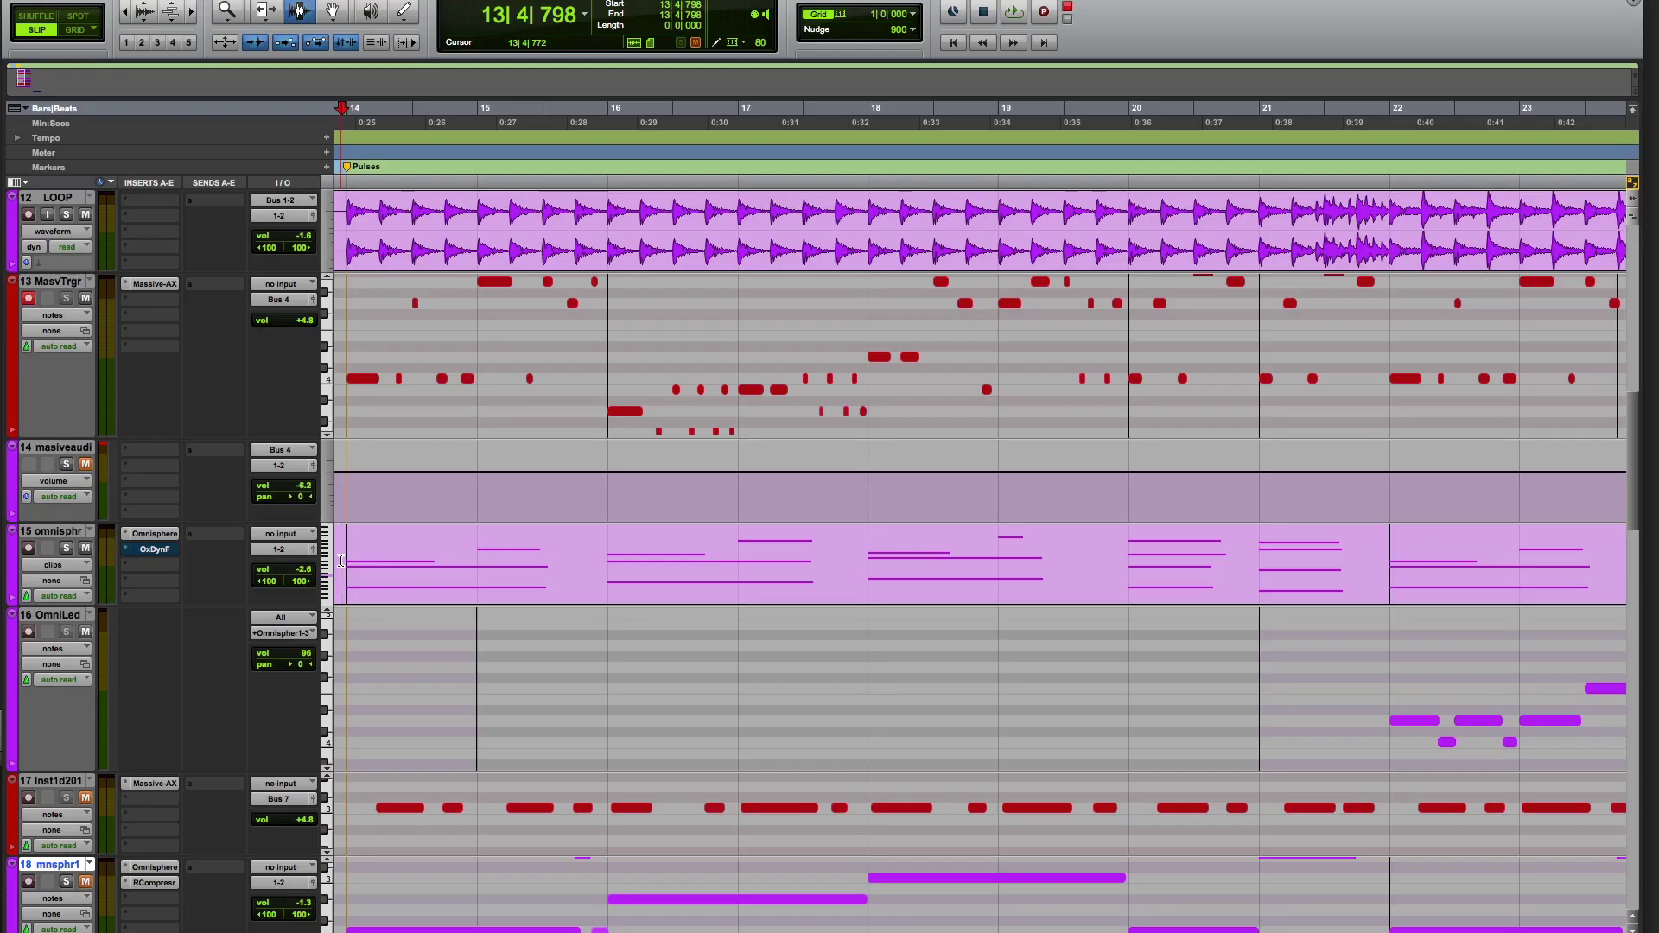
- Audition the Pulses section with the omnisphr track's Omnisphere instrument open, and inspect the Massive instrument on the MasvTrgr track
click(154, 535)
key(space)
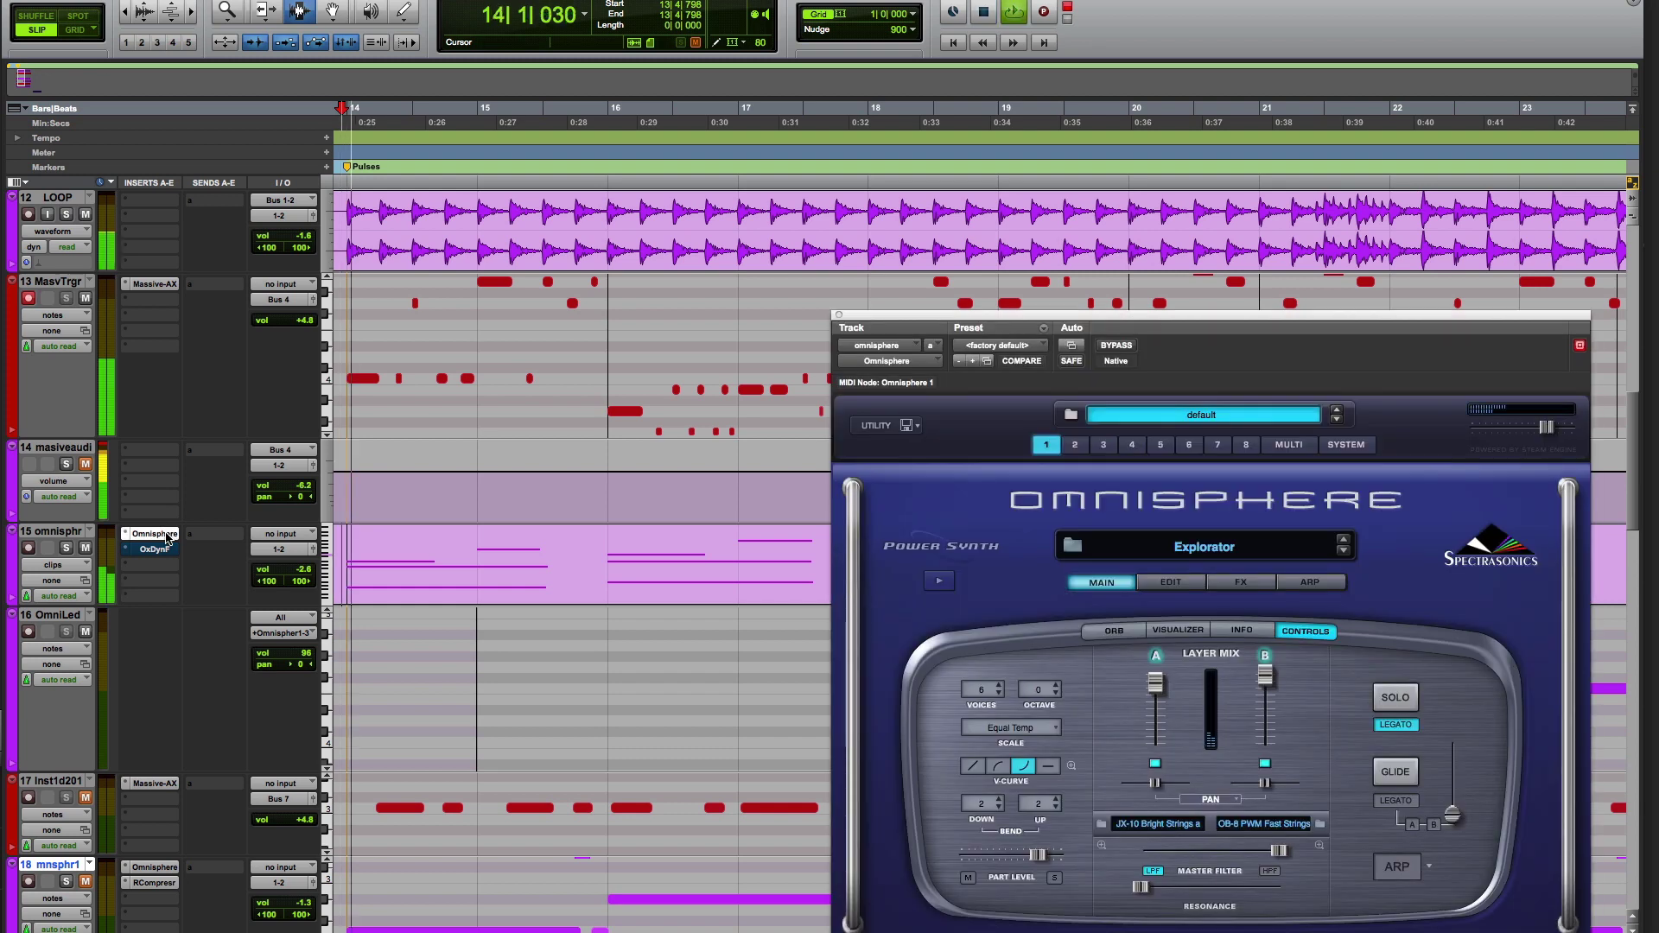
click(166, 537)
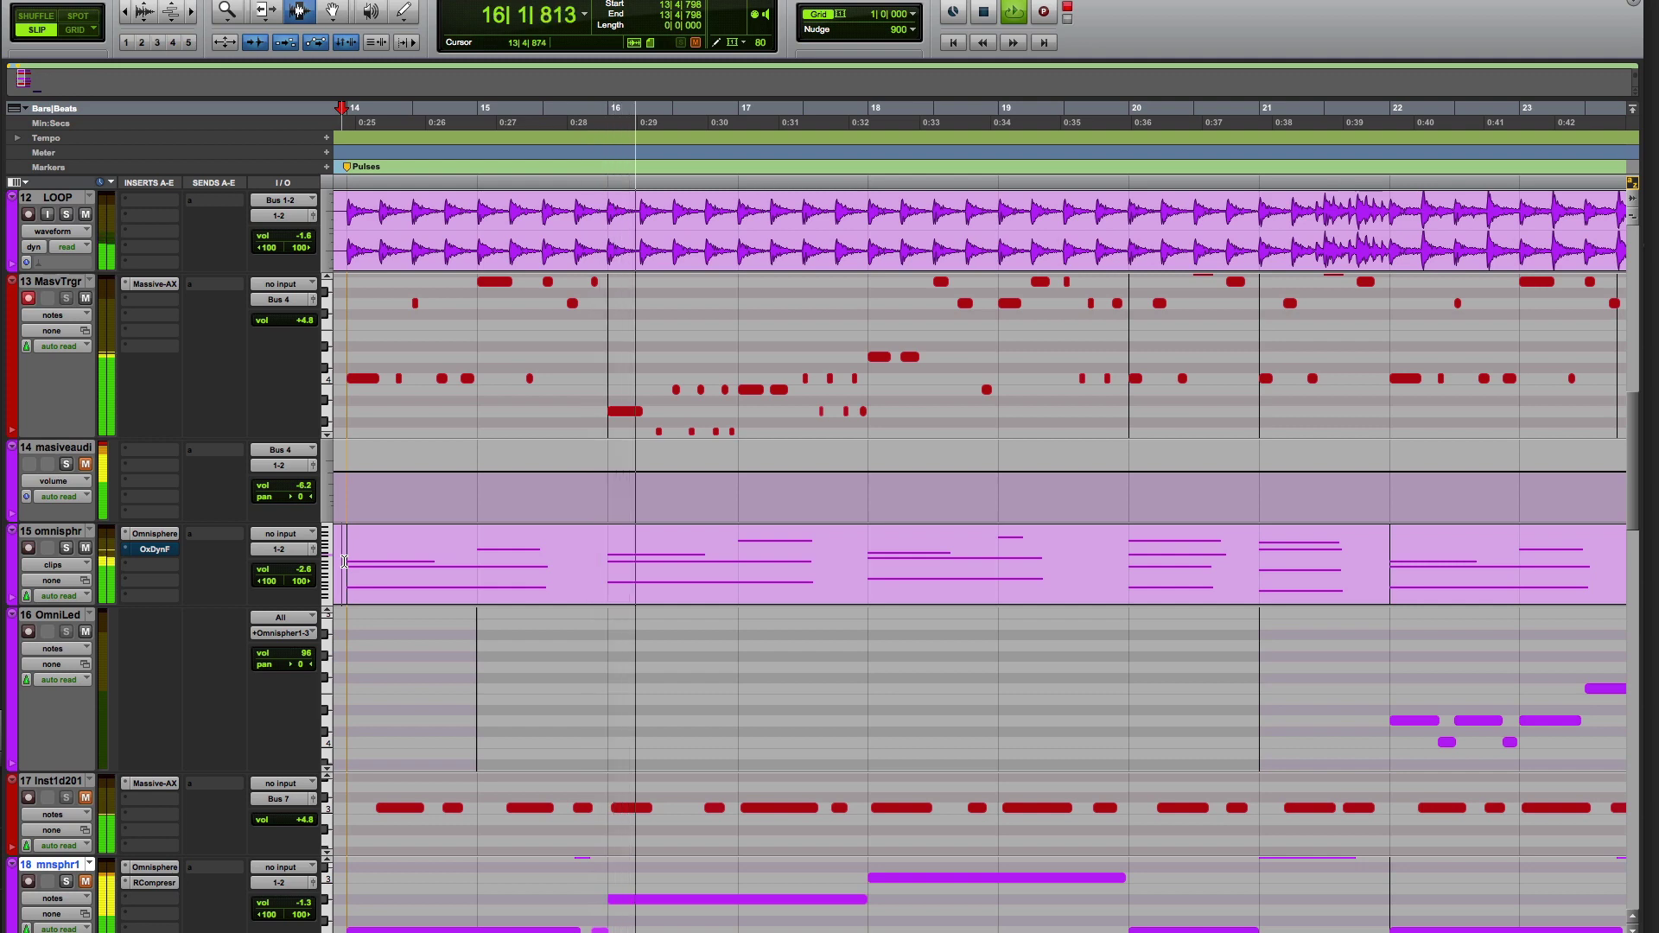
key(space)
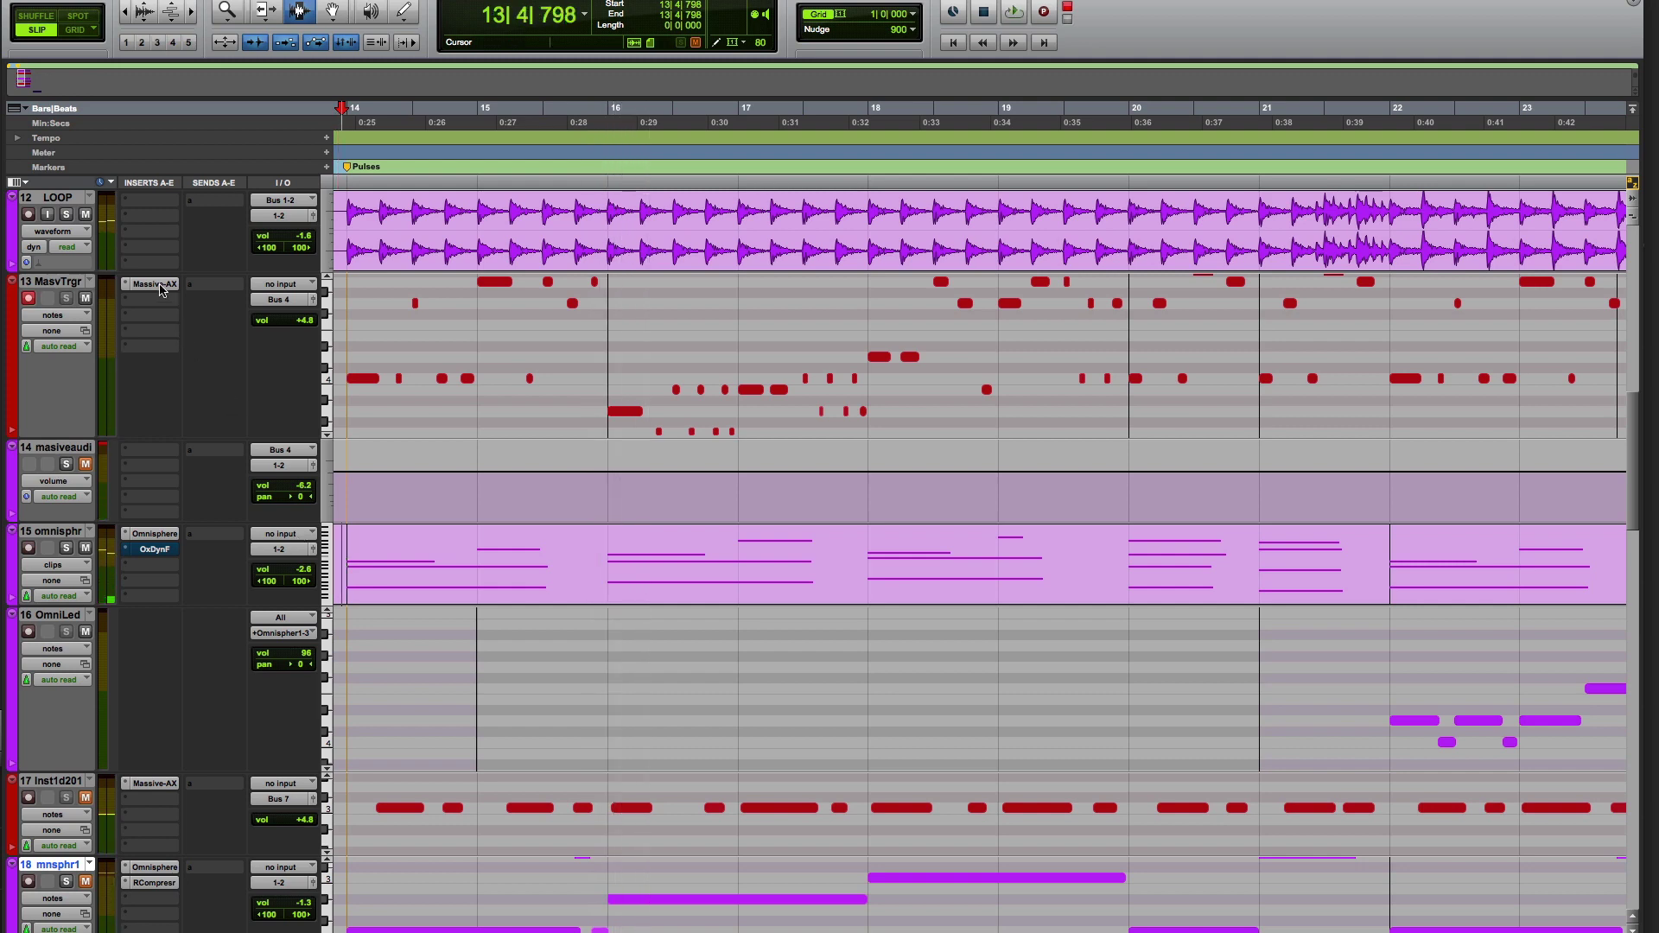
click(156, 284)
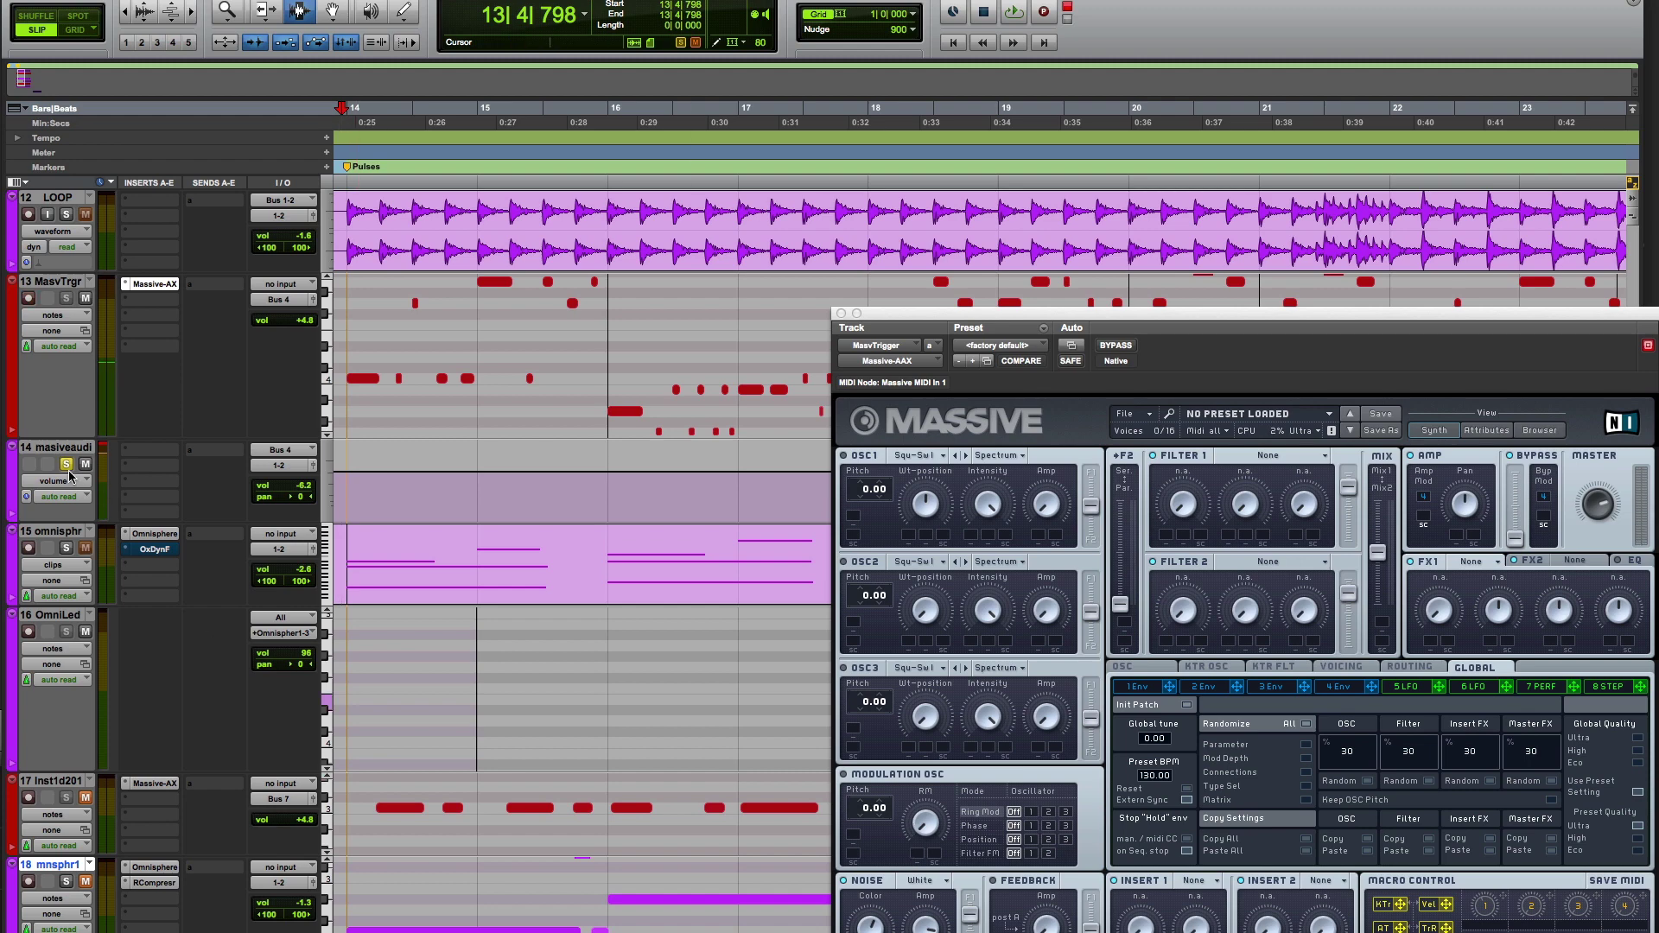
click(841, 315)
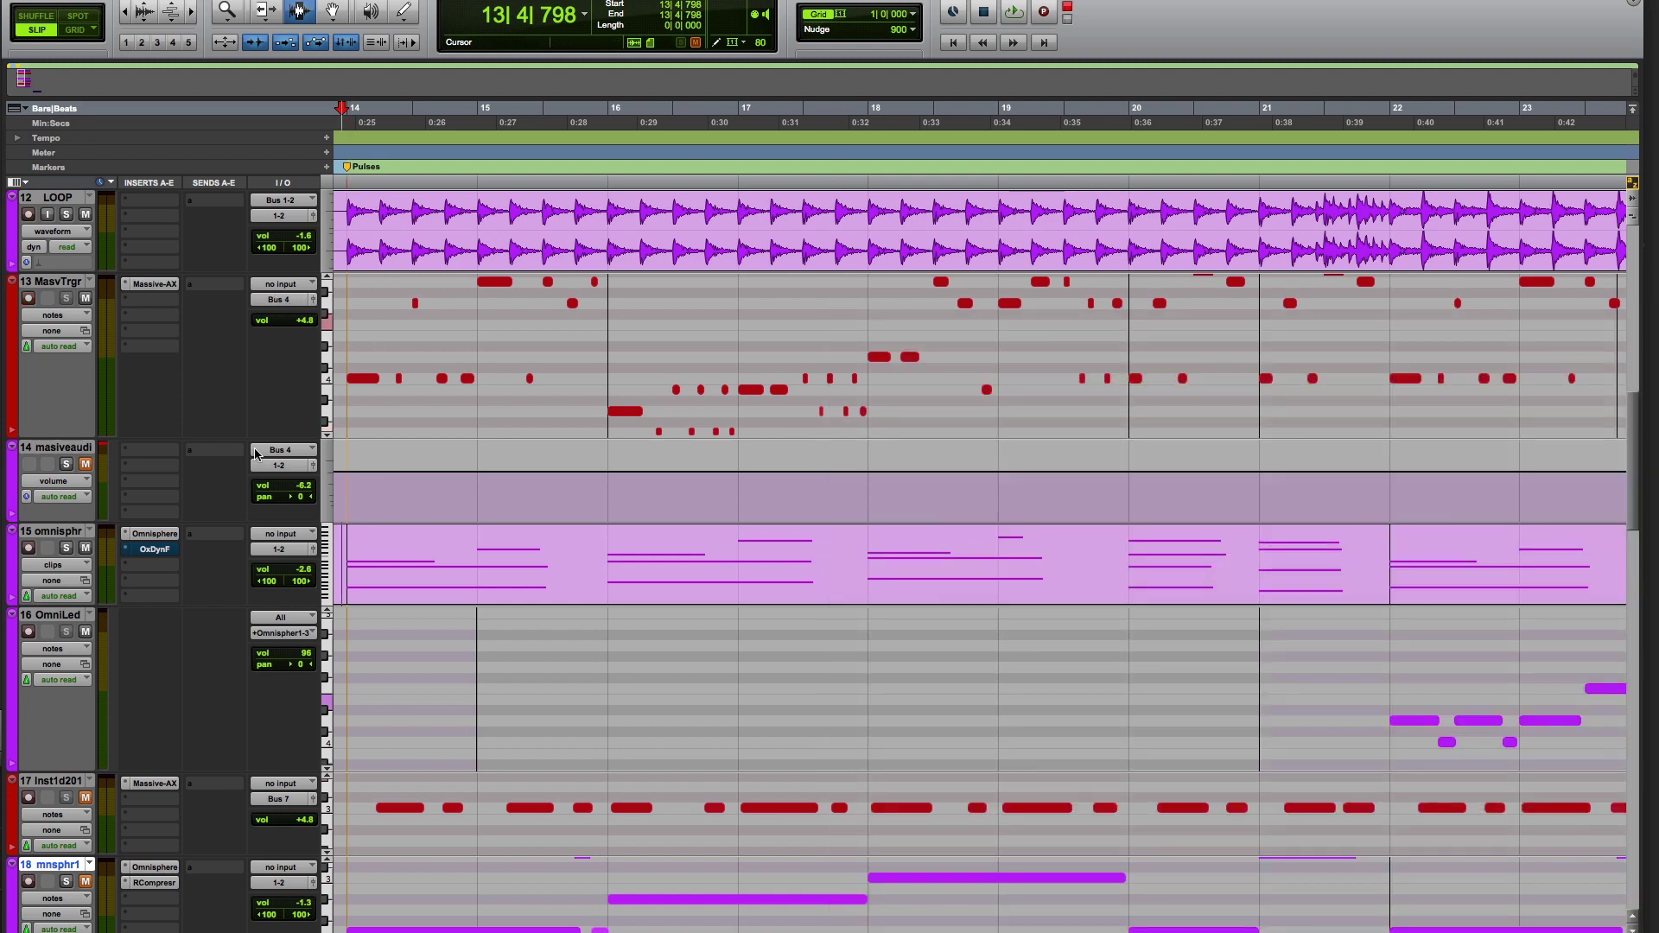
- Audition the Pulses section through the omnisphr track's Oxford Dynamics gate and set the gate's range to -67.6 dB
click(153, 551)
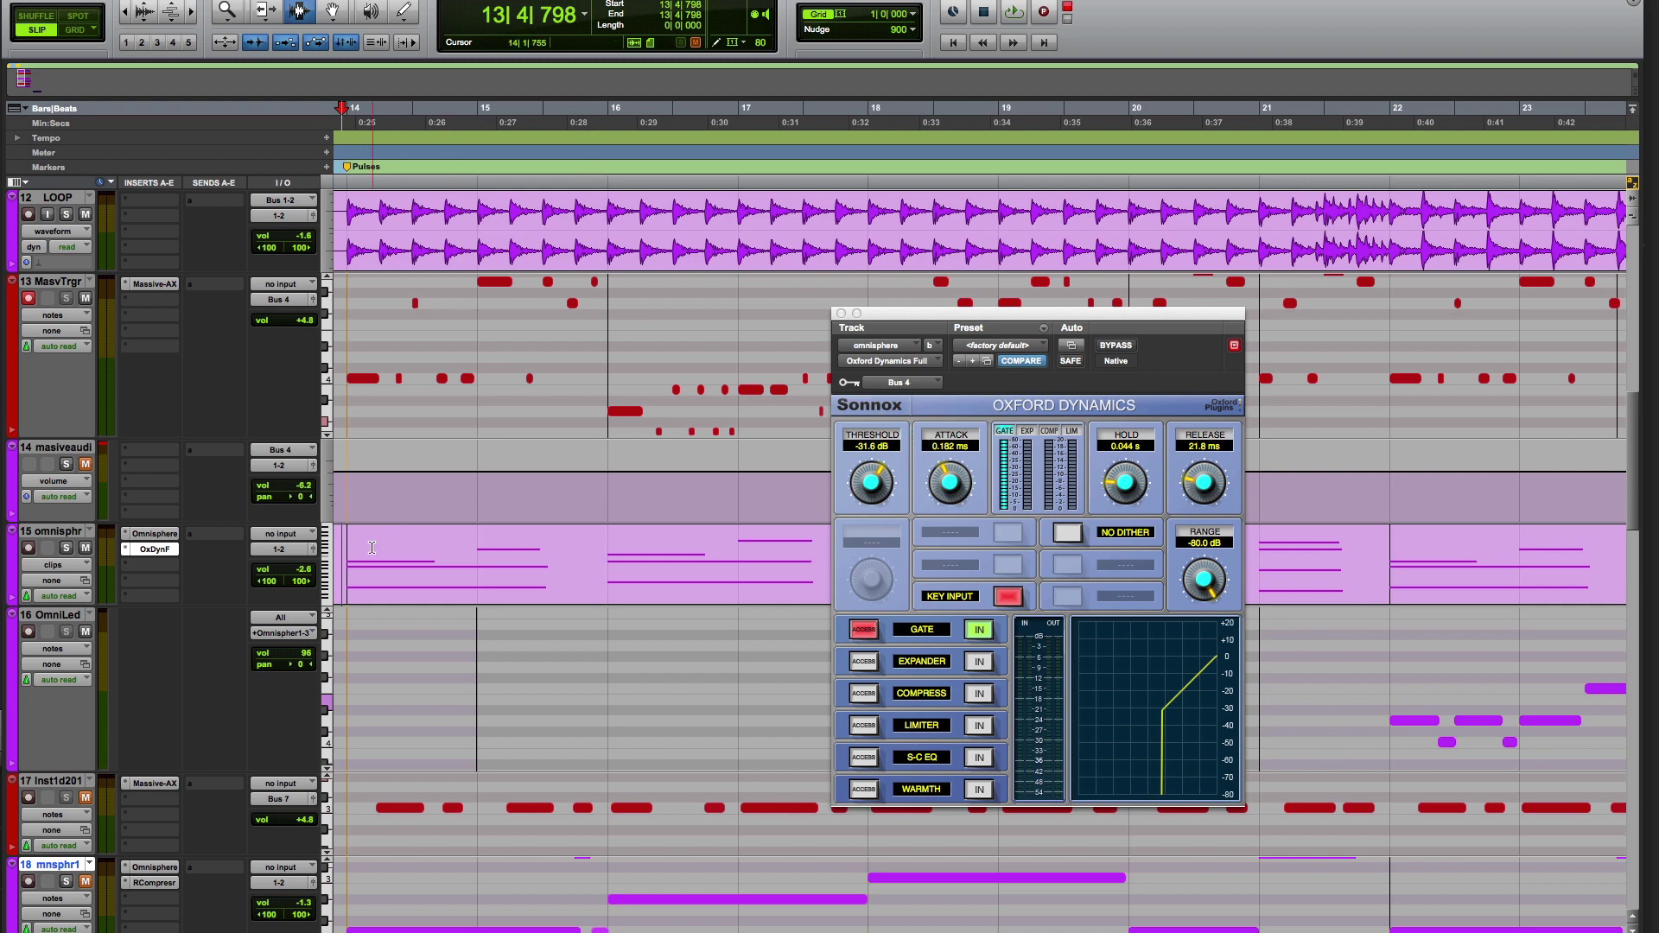
key(space)
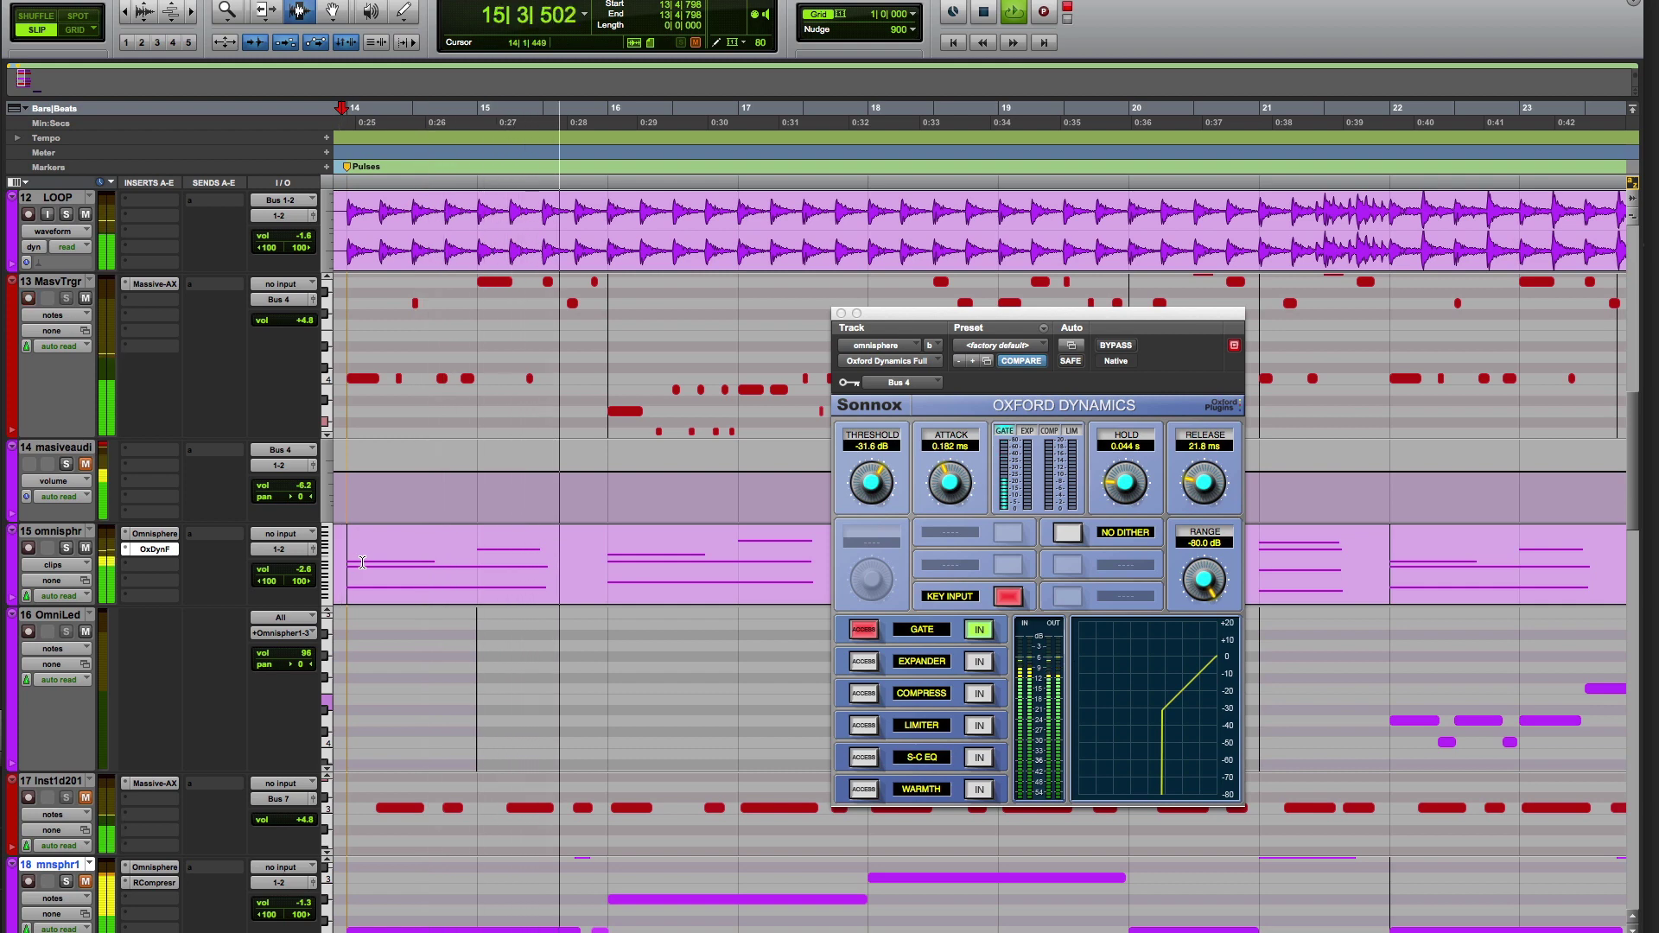
drag(932, 316, 924, 471)
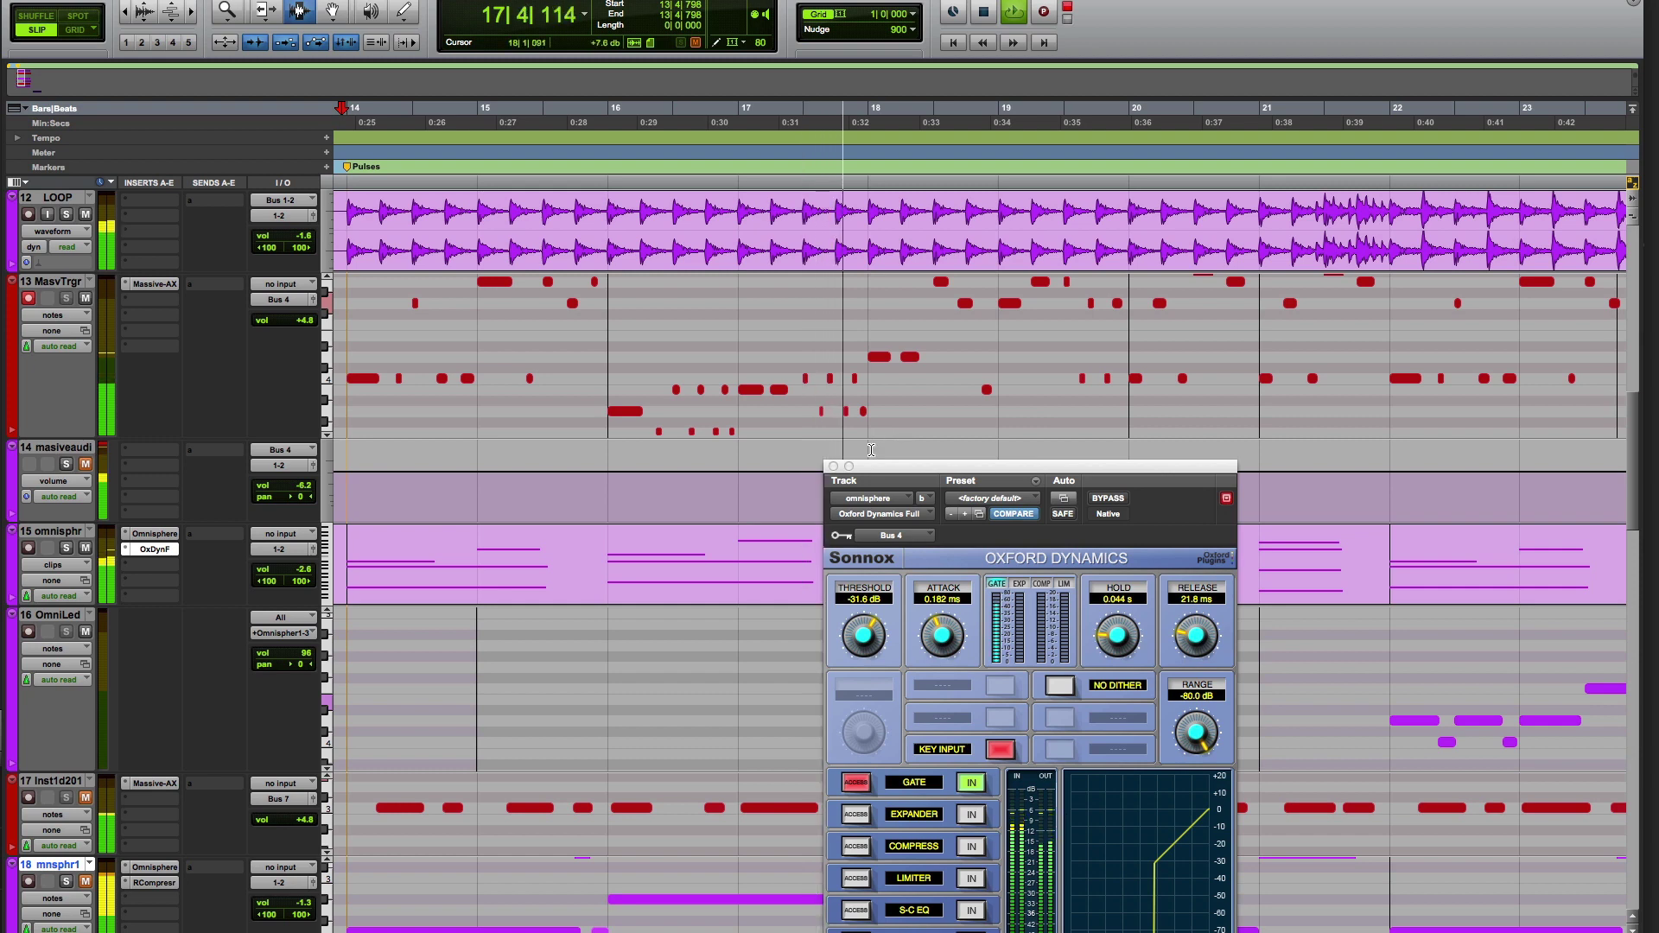
key(space)
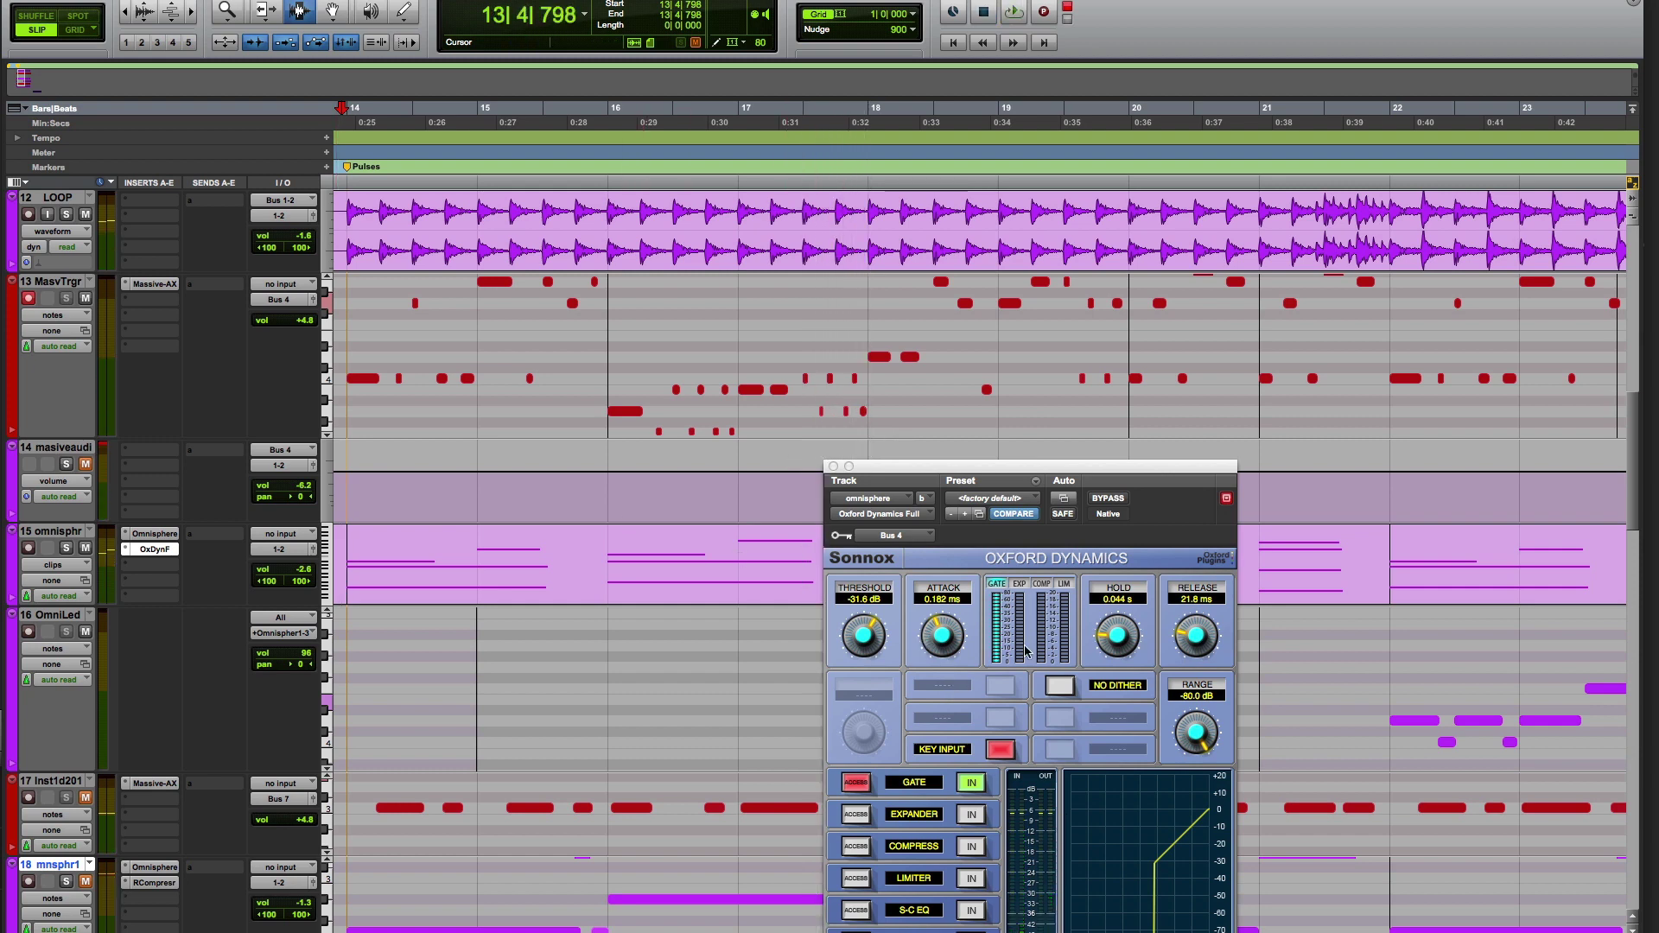
drag(1191, 733, 1168, 833)
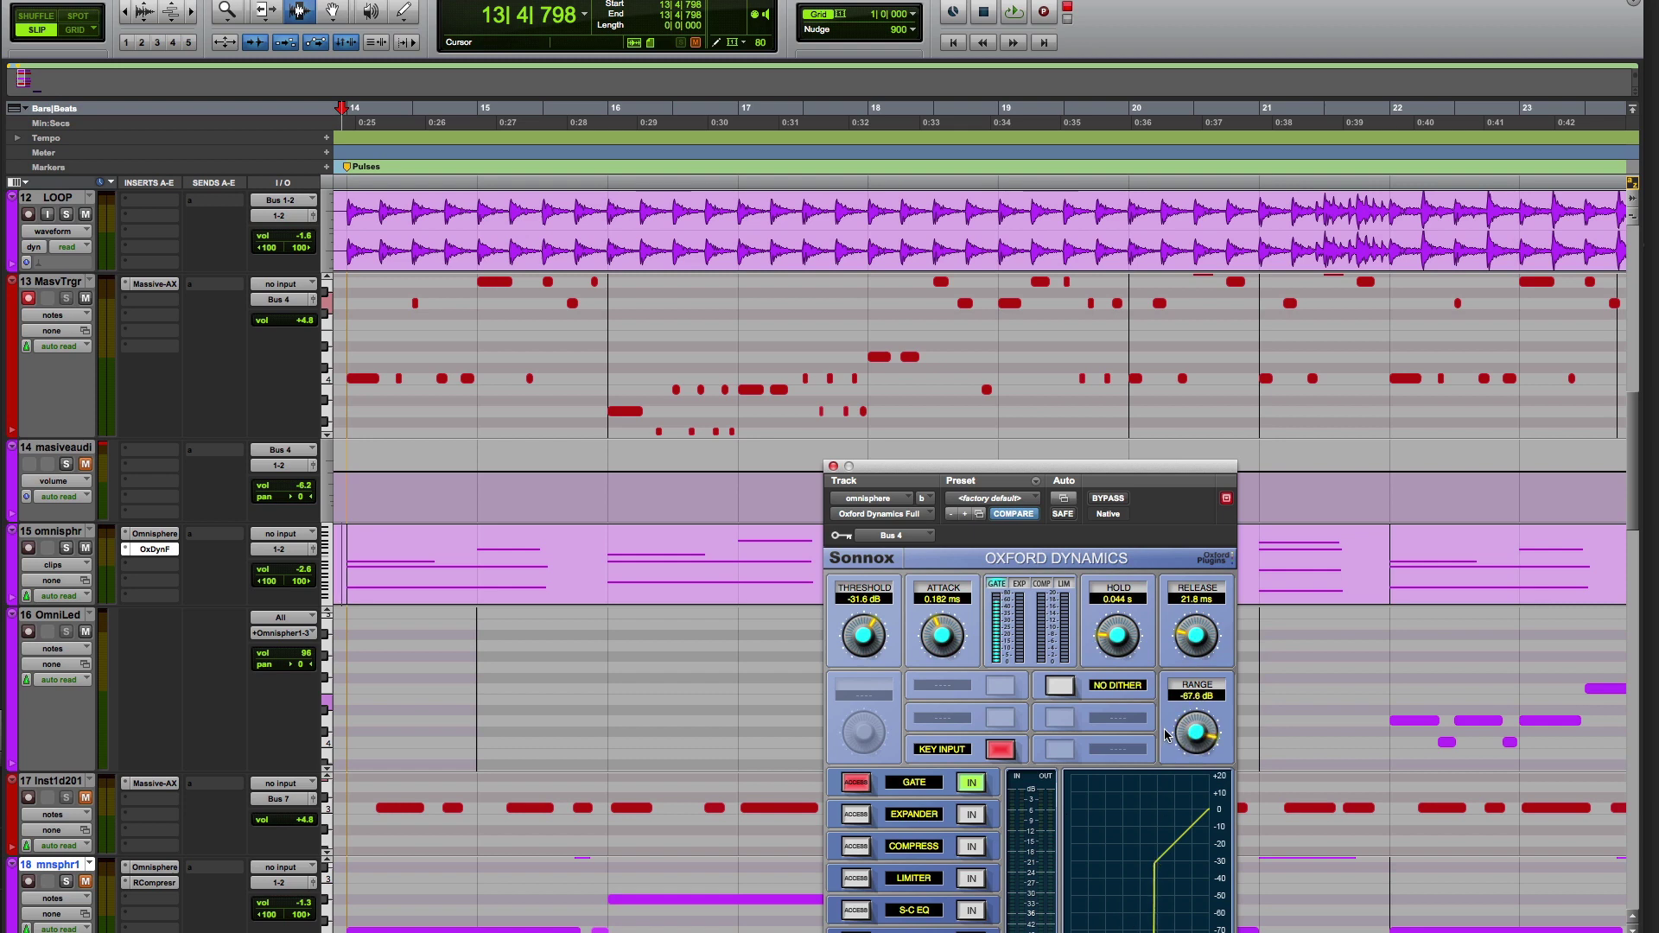
- Audition the omnisphr gate with its range at -7.60 dB and -20.4 dB, and finish with the range at -80.0 dB
drag(1166, 736, 1166, 858)
key(space)
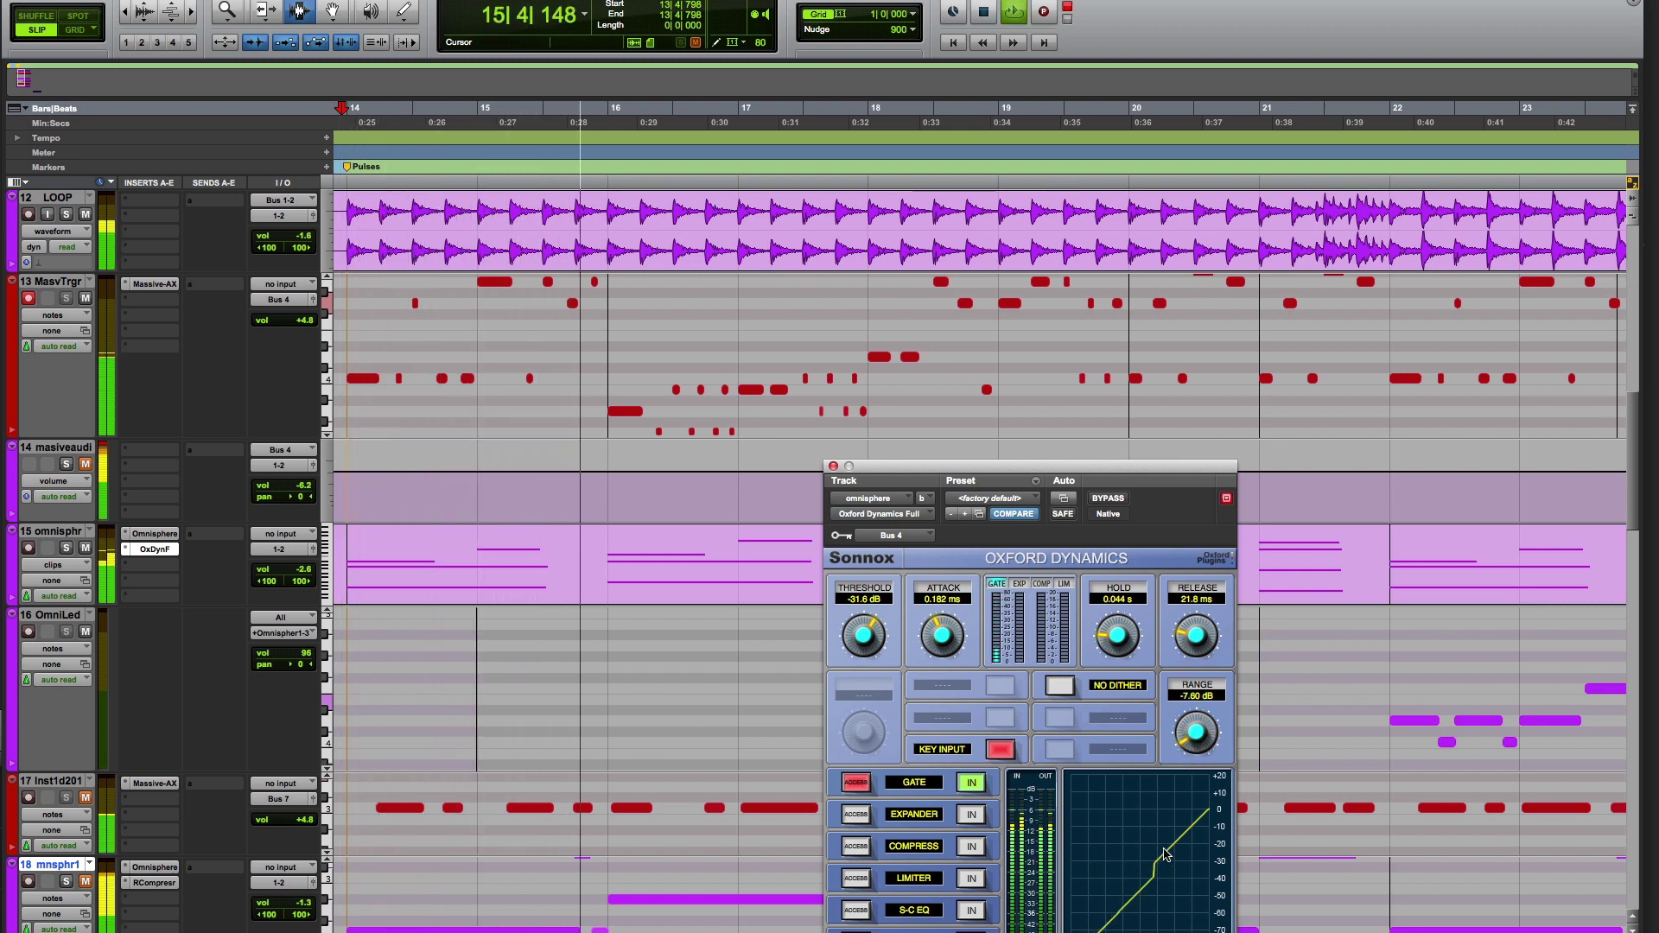
drag(1164, 854, 1166, 810)
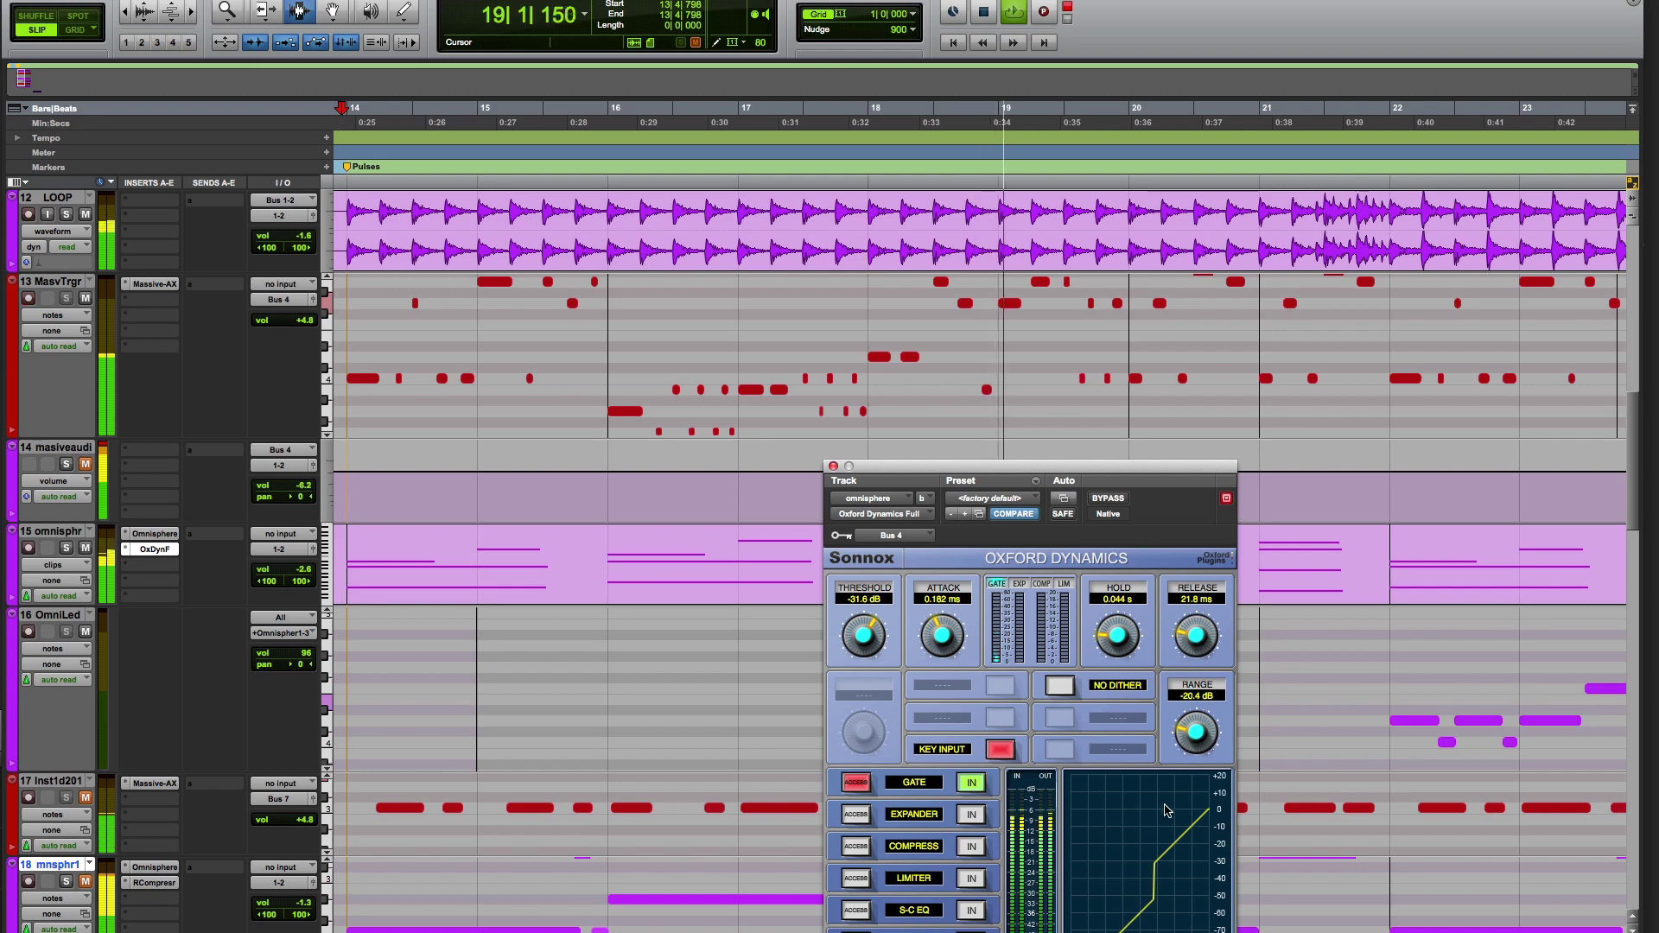
key(space)
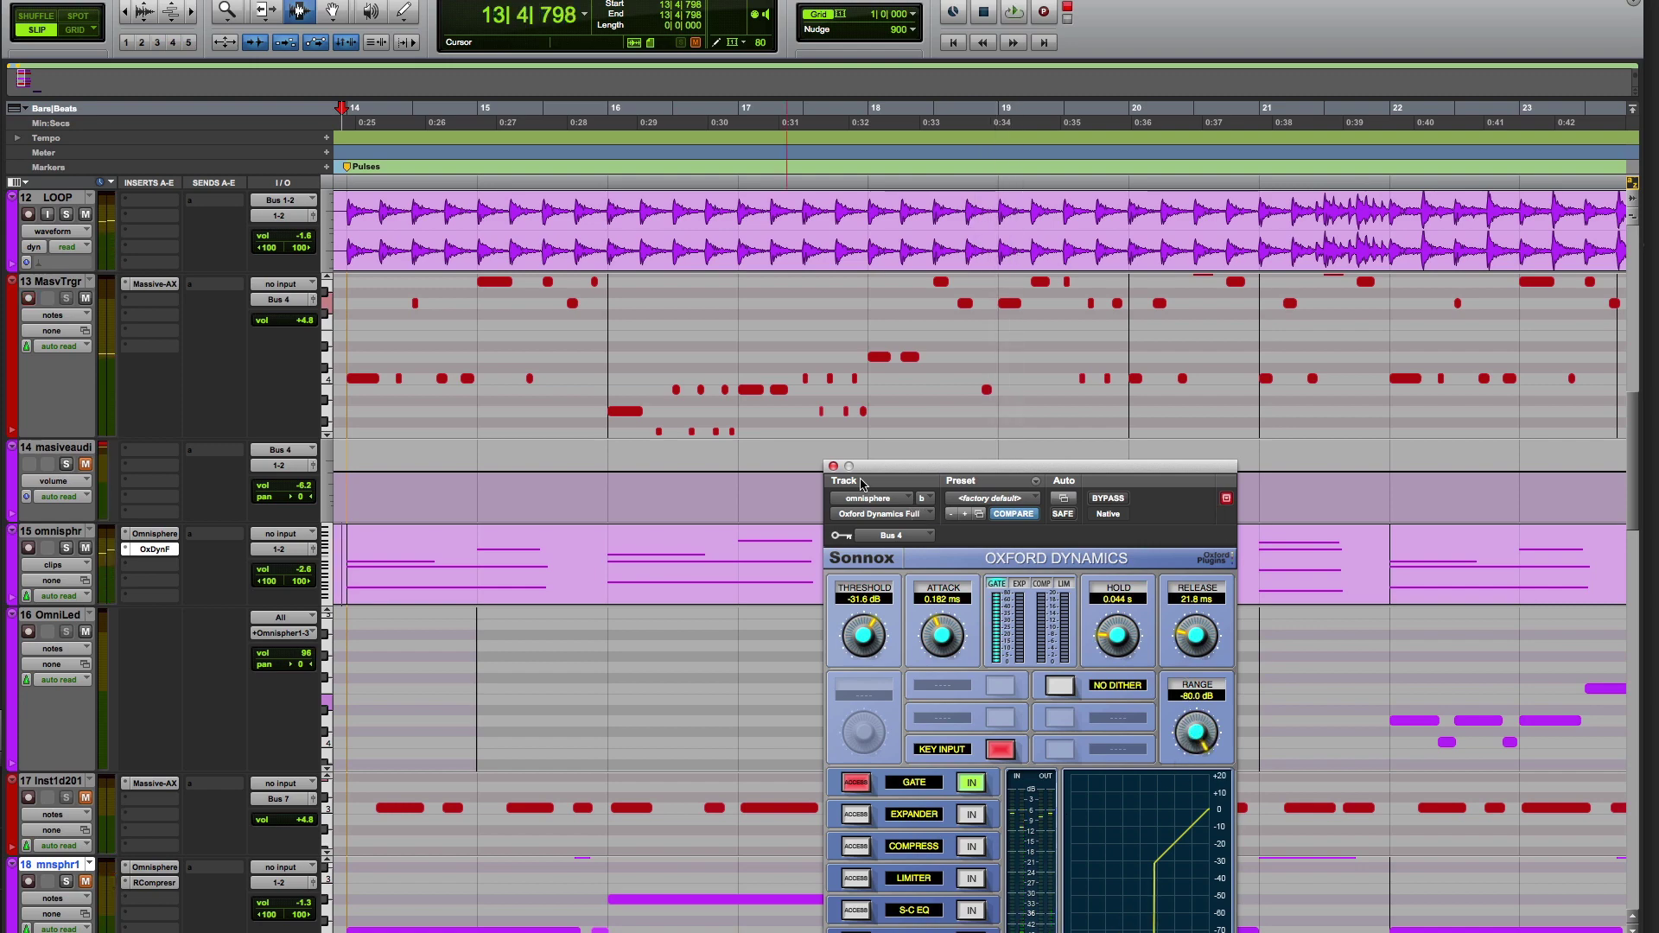
click(833, 467)
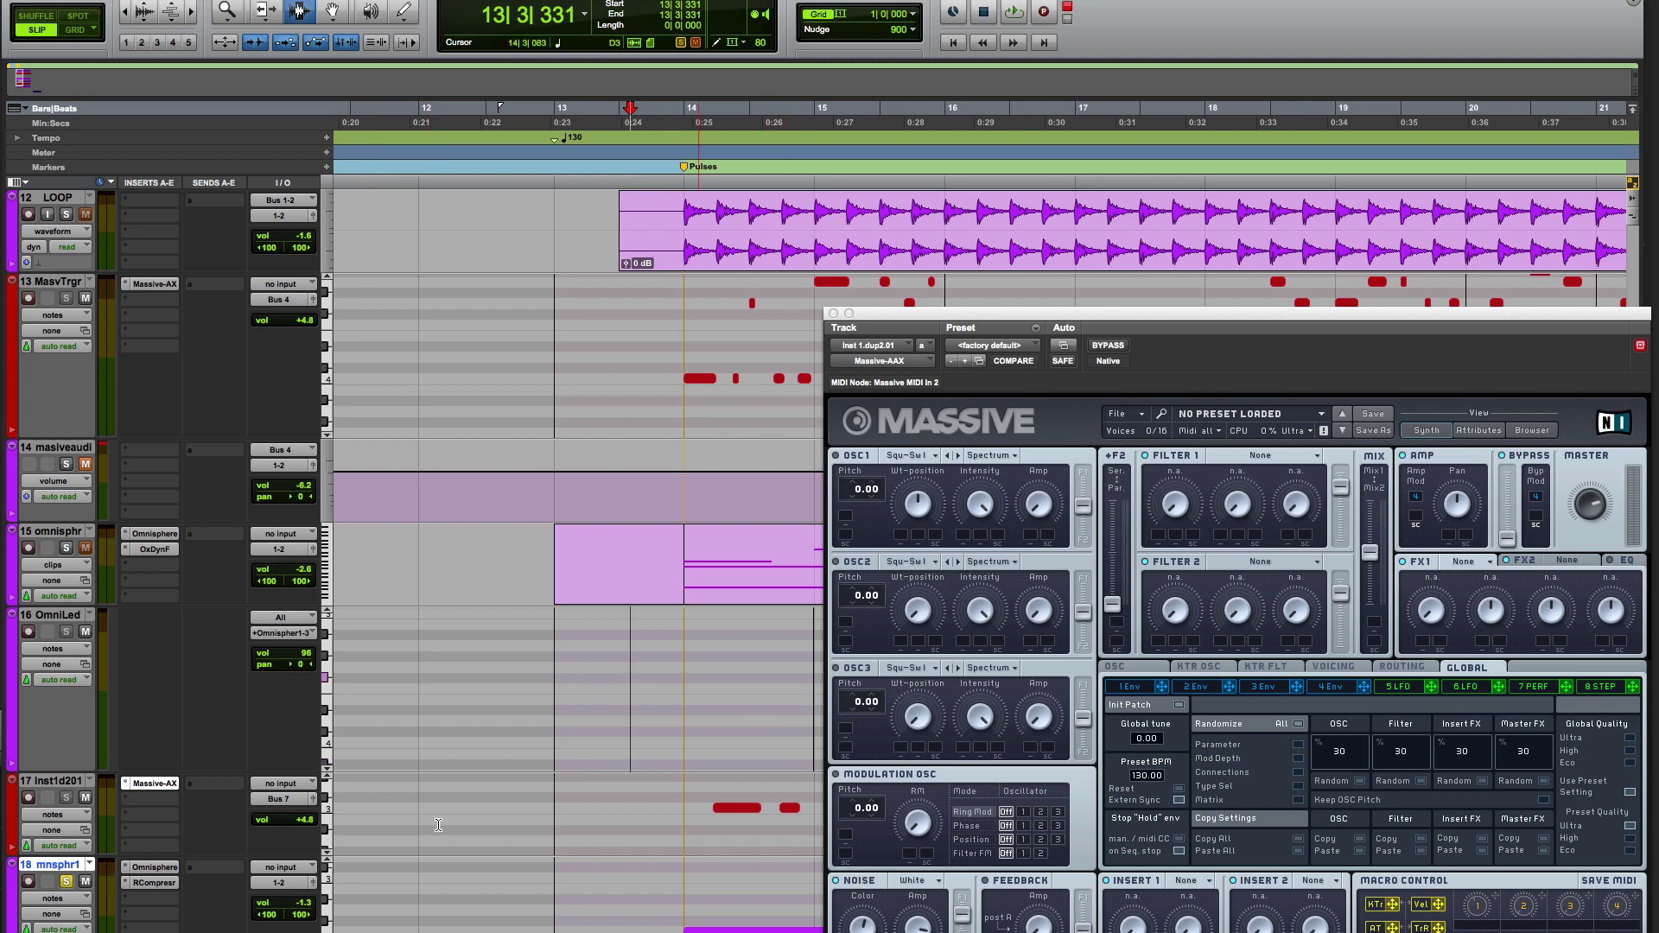
- Highlight the first Inst1d201 trigger notes, and audition the Pulses section twice with the mnsphr1 track's RCompressor open
click(158, 884)
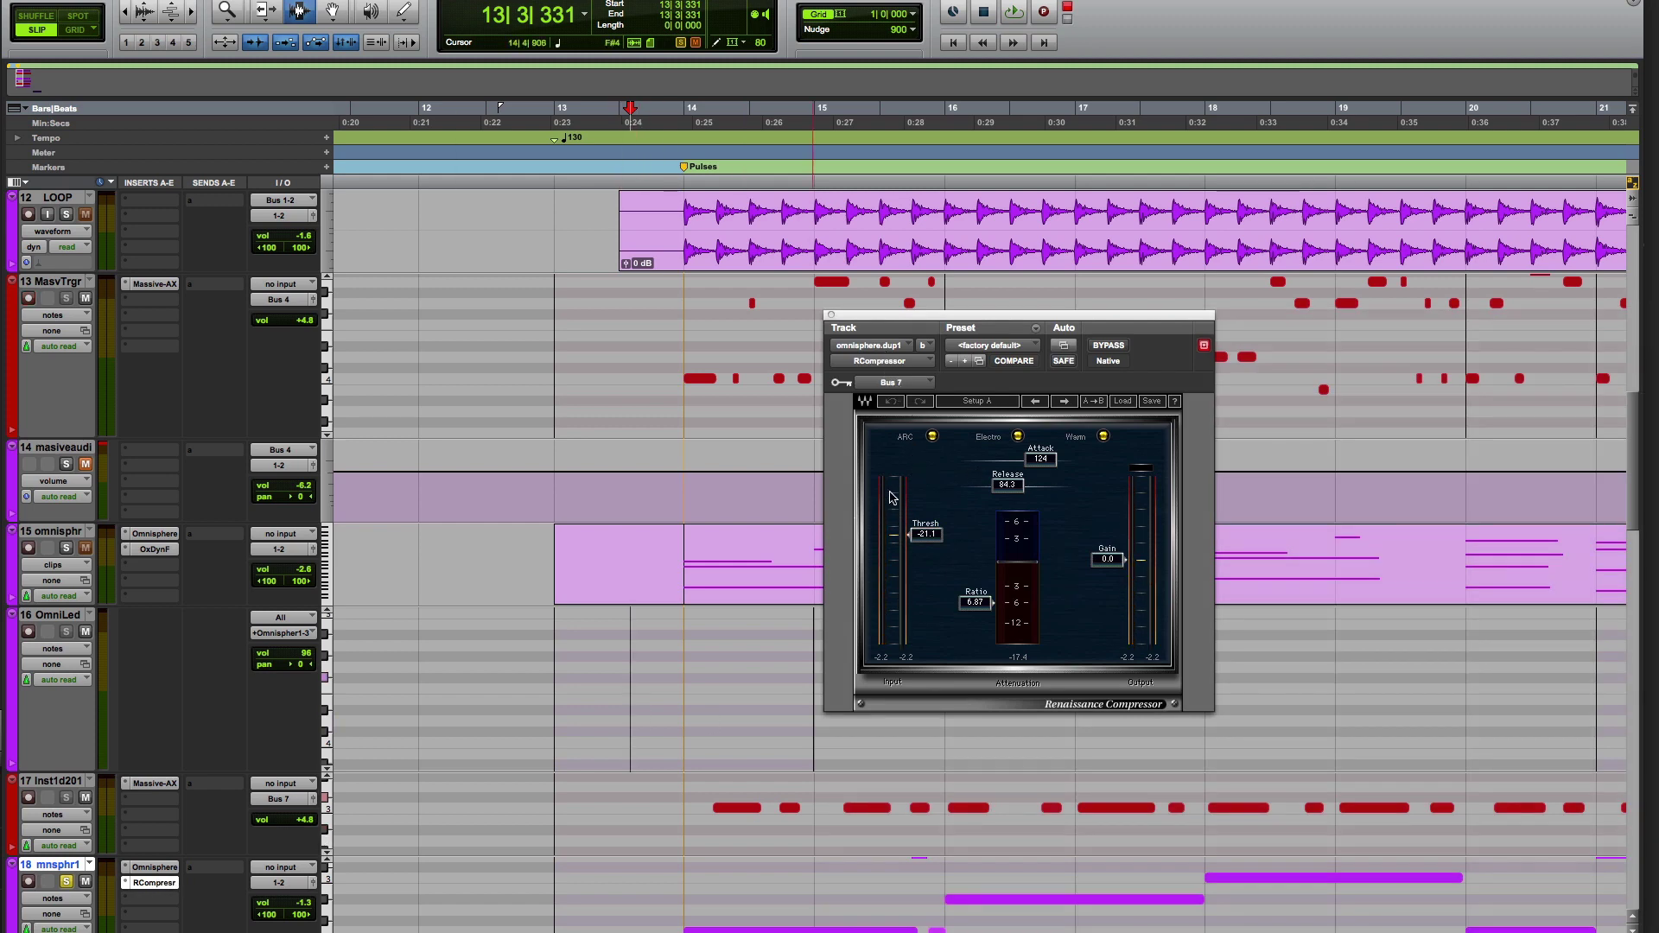
drag(692, 803, 1103, 827)
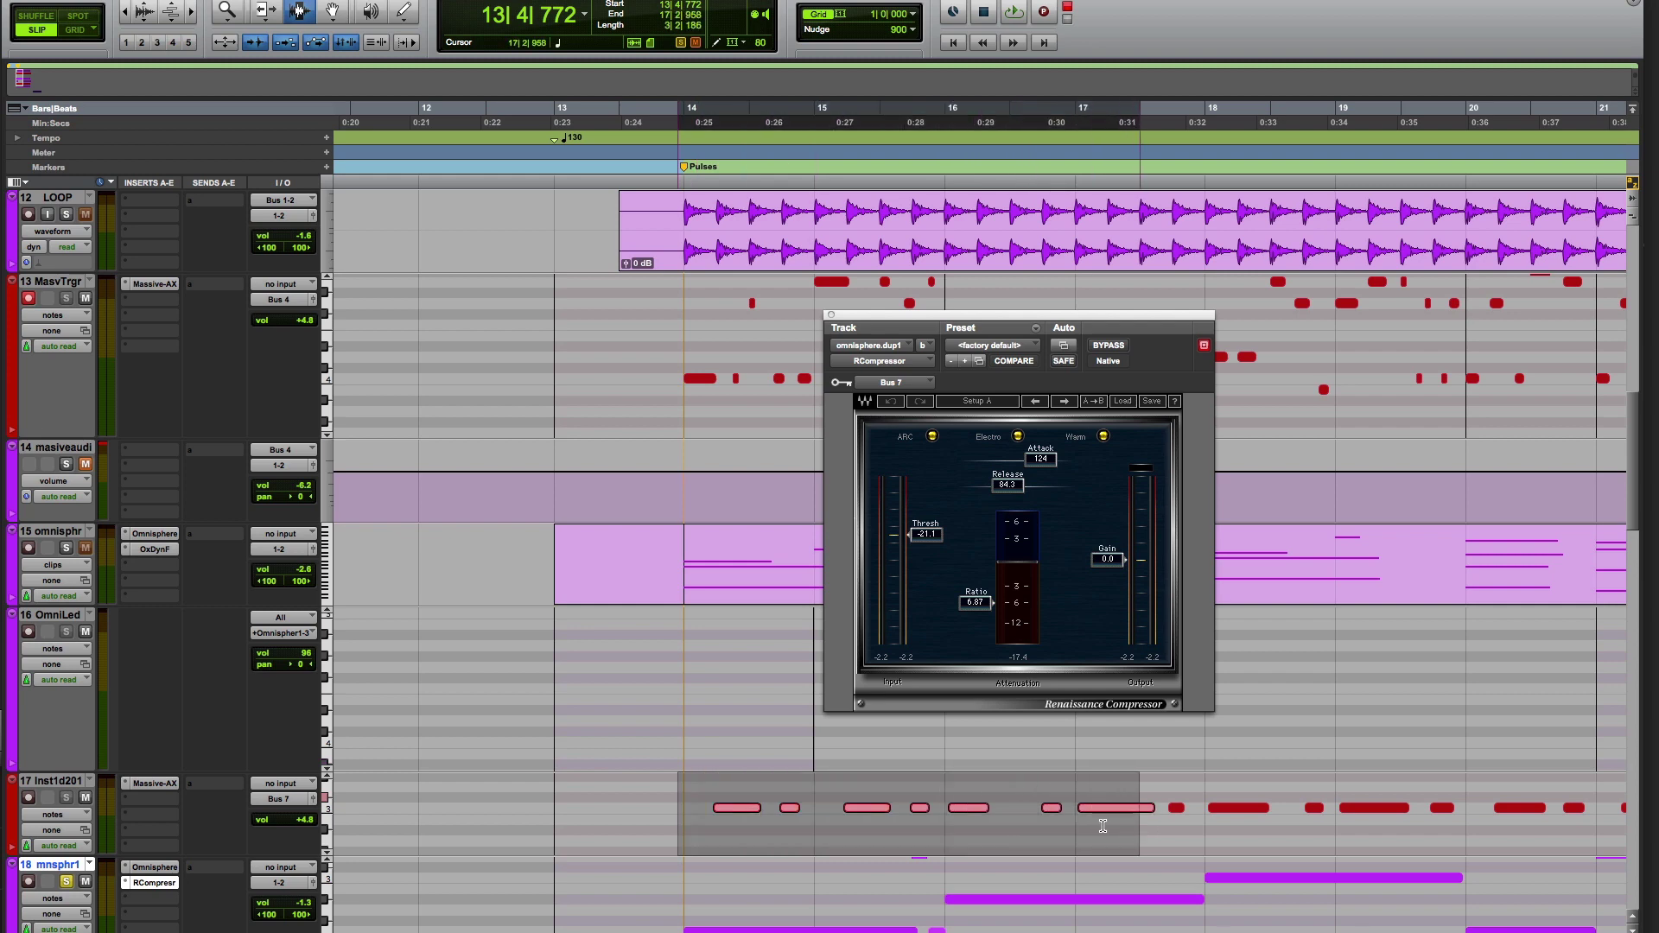
click(671, 802)
key(space)
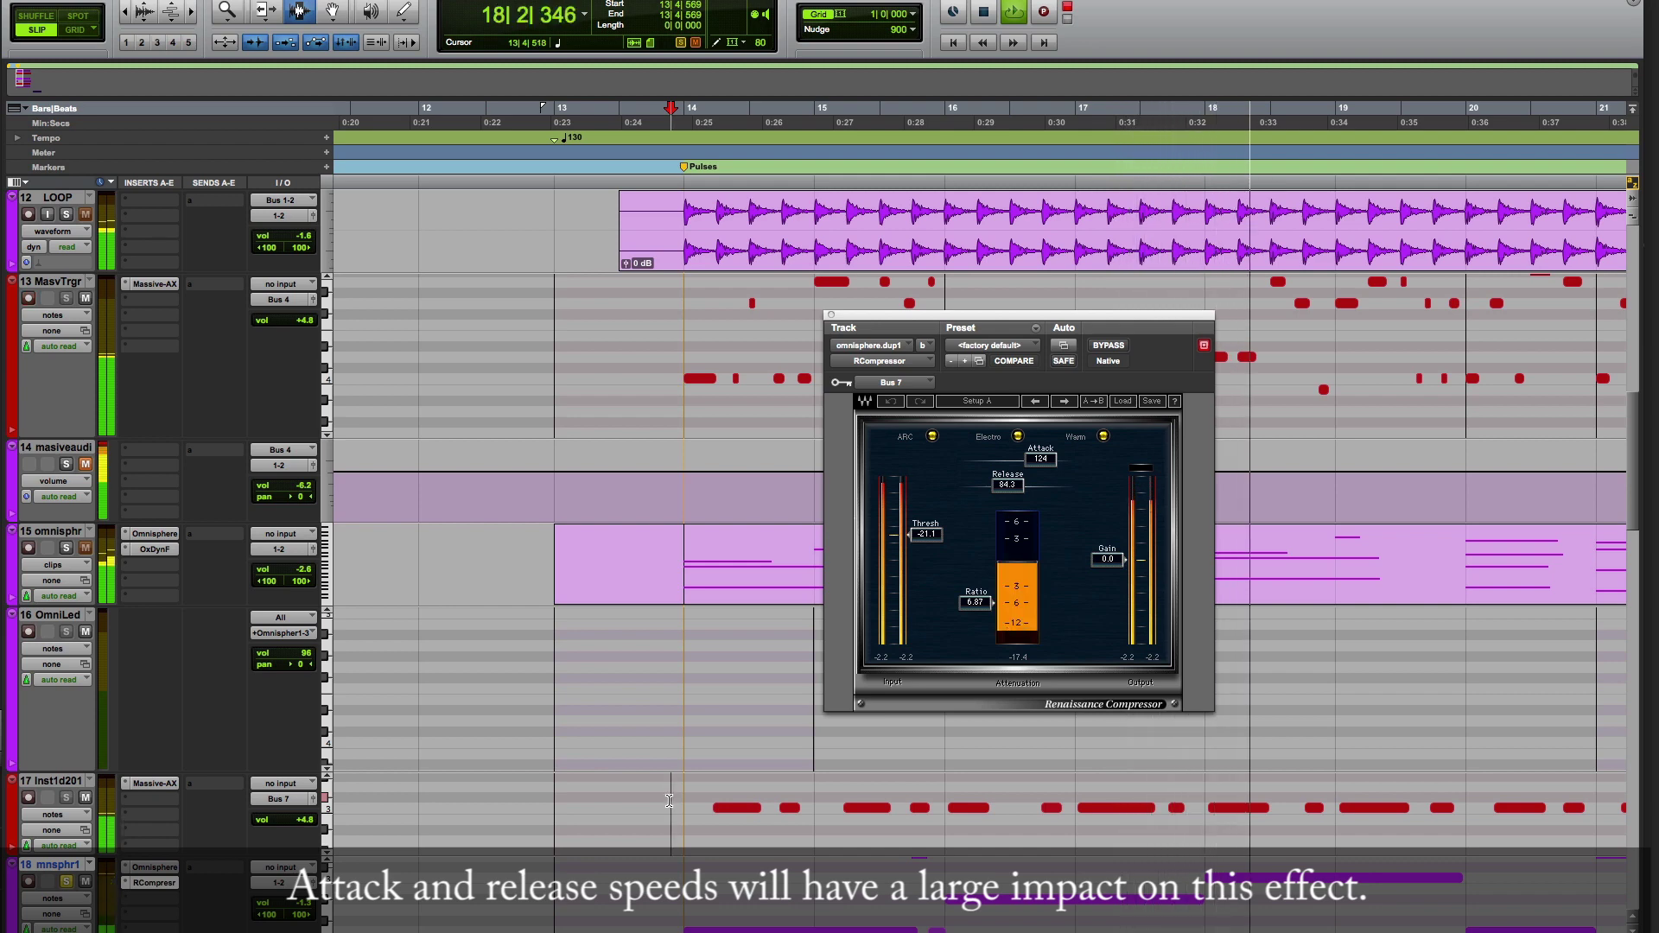
key(space)
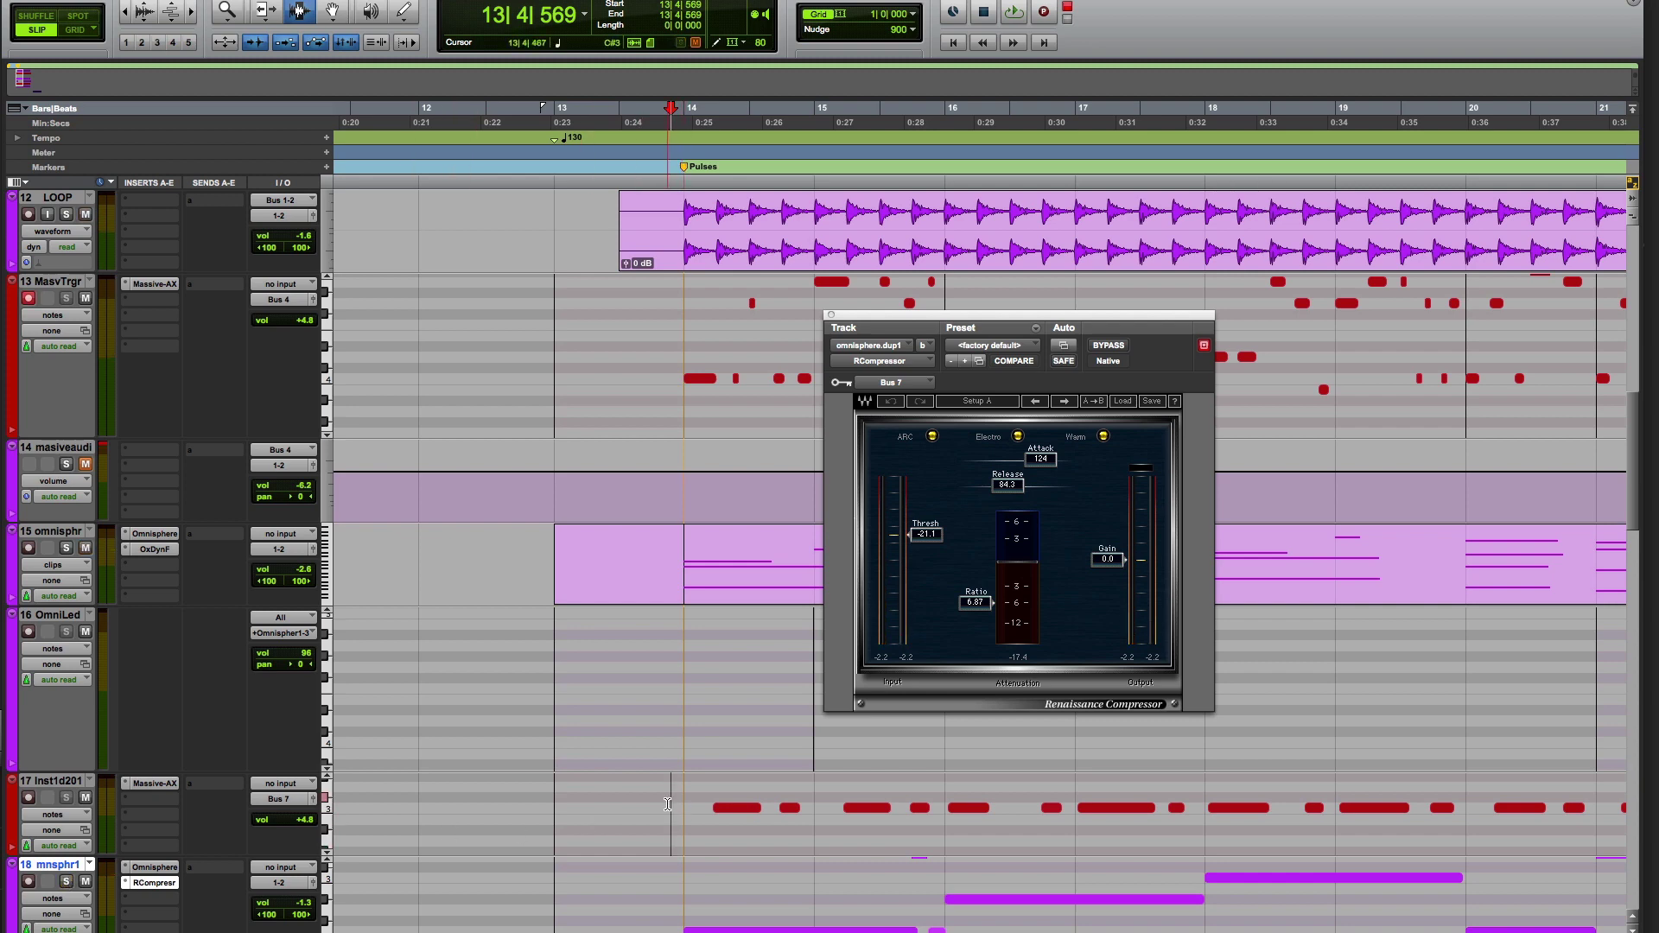
key(space)
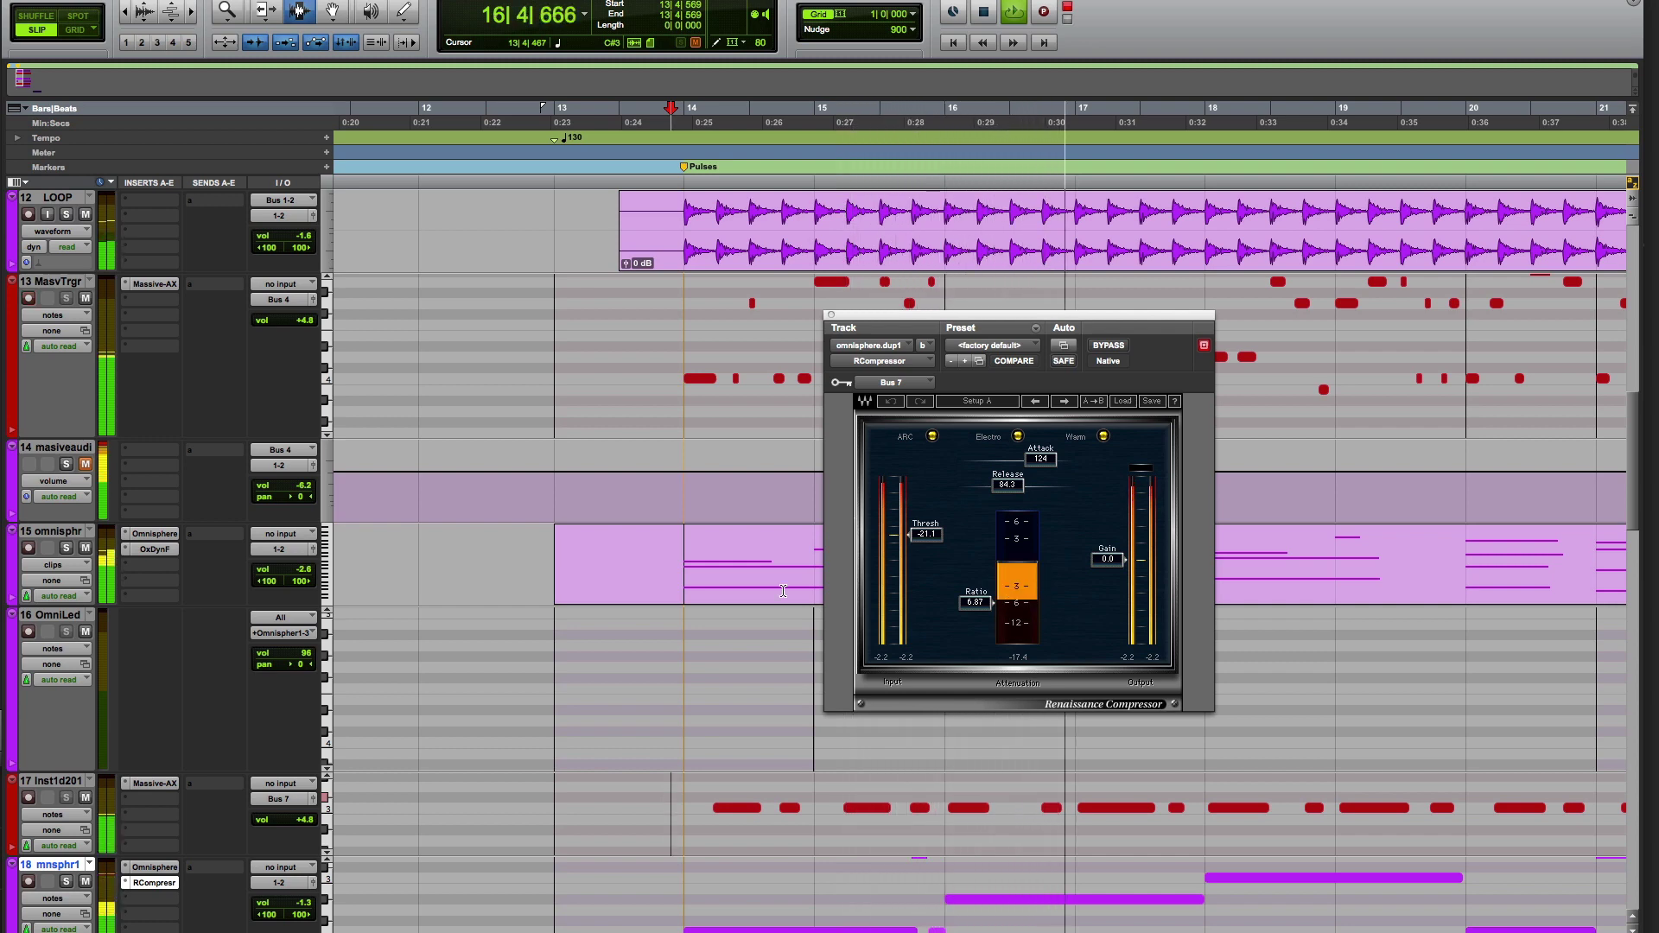
click(831, 315)
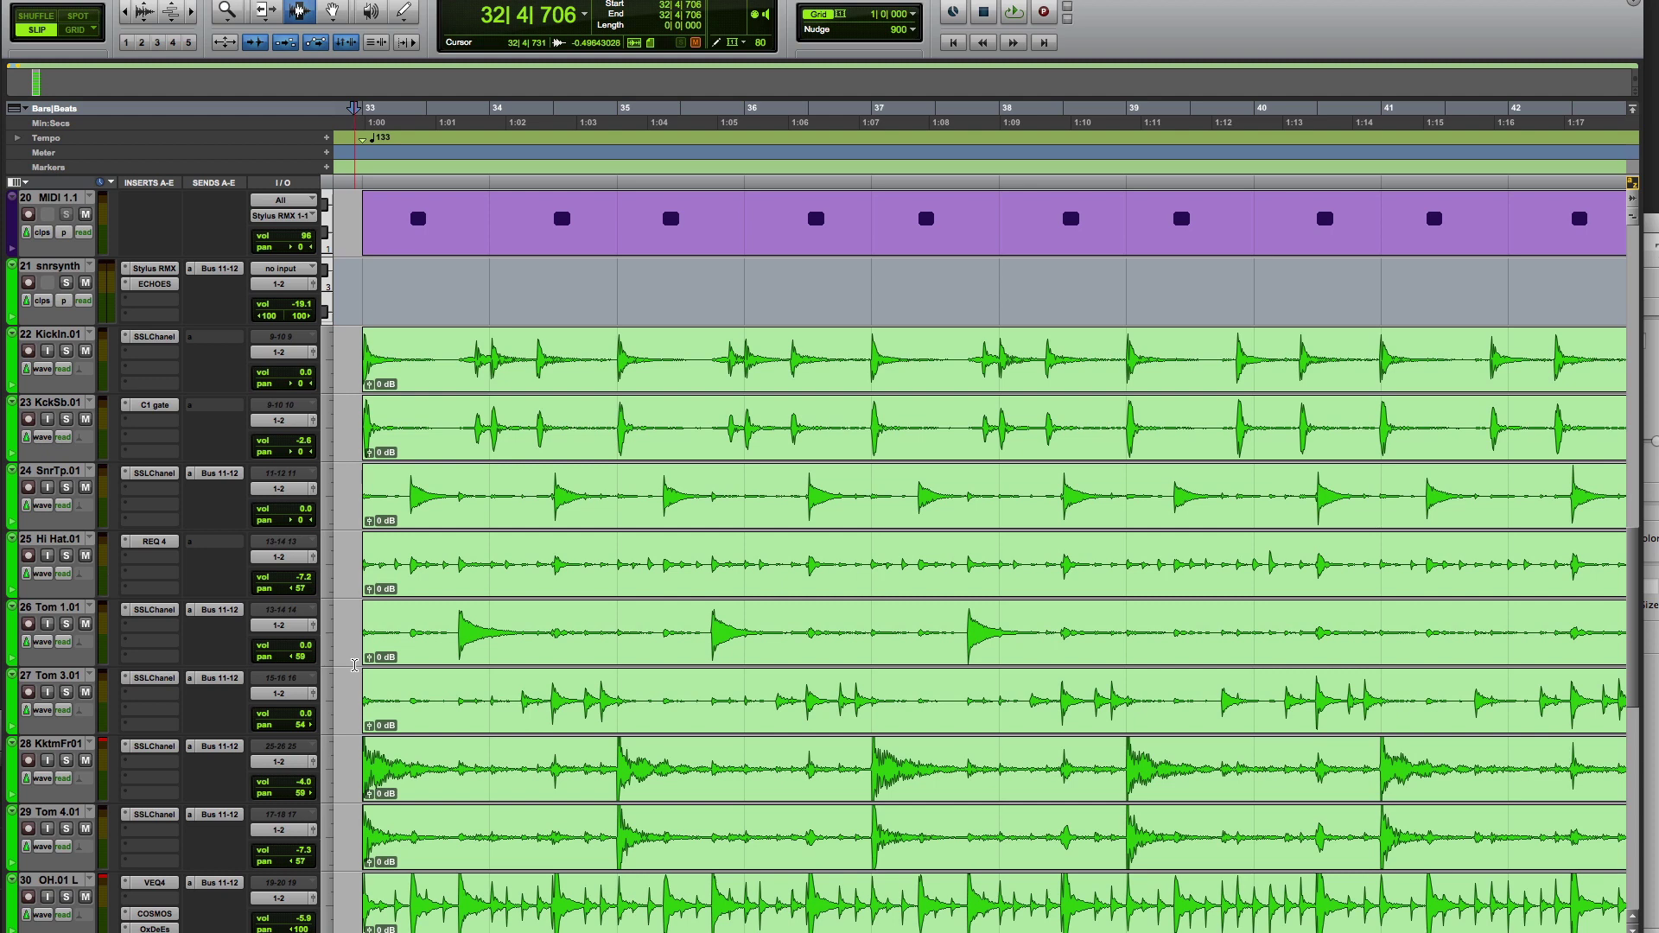
- Play the drum section from just before bar 33 and review the drum tracks down to the kcktrgnr trigger track
key(space)
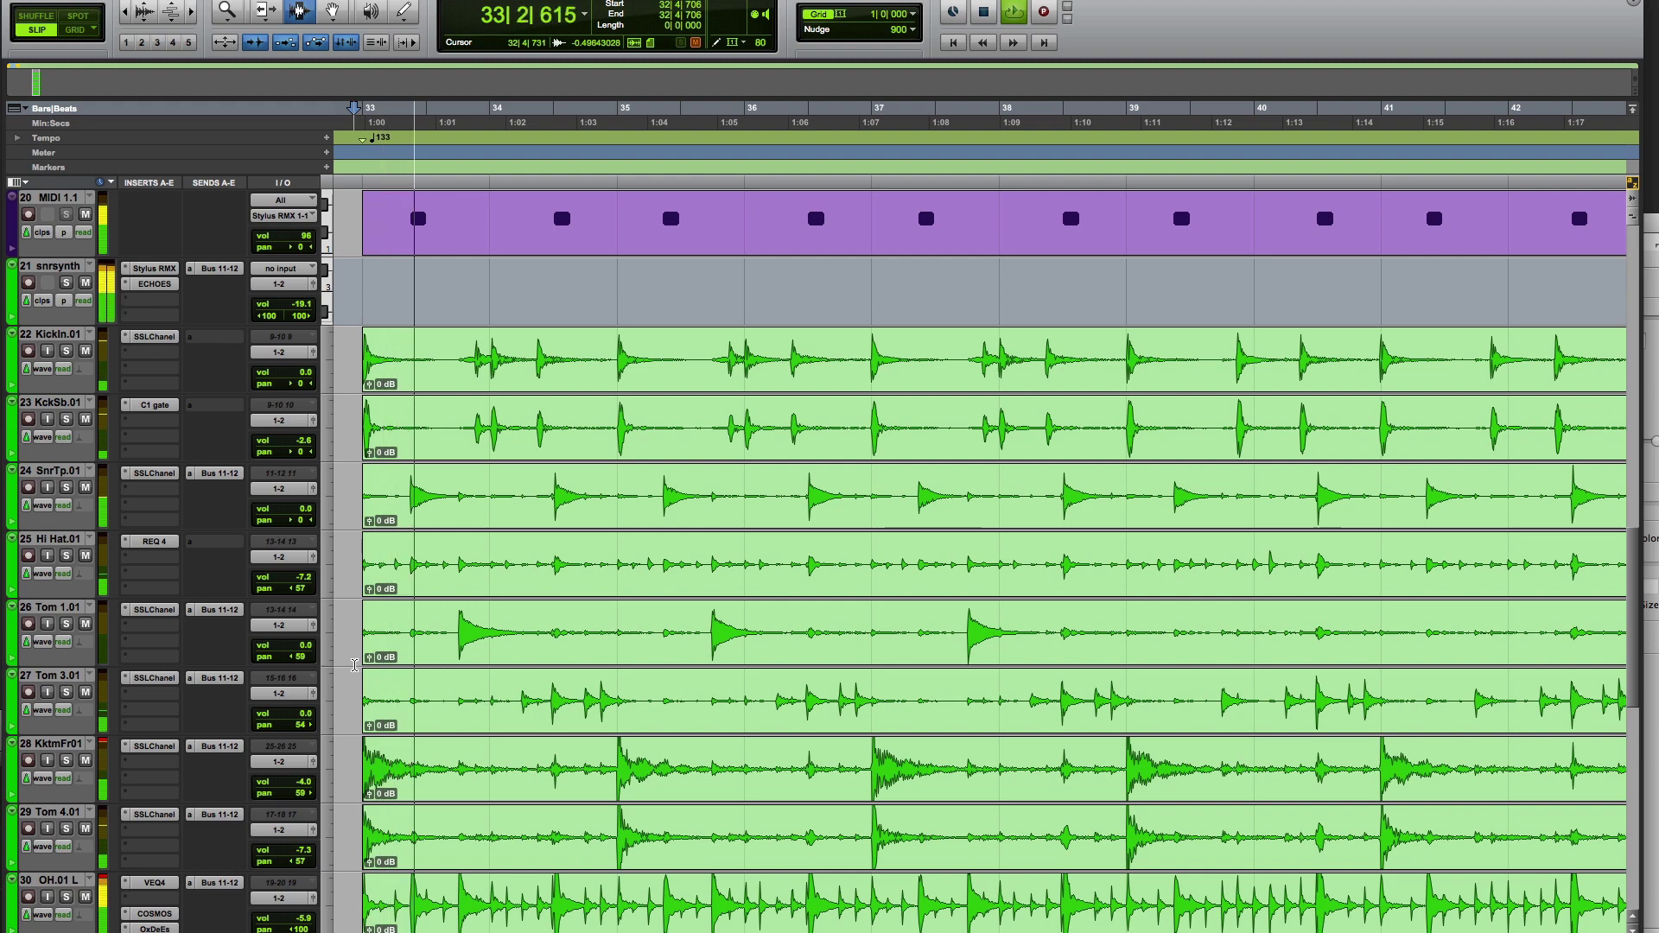
scroll(355, 665, down, 5)
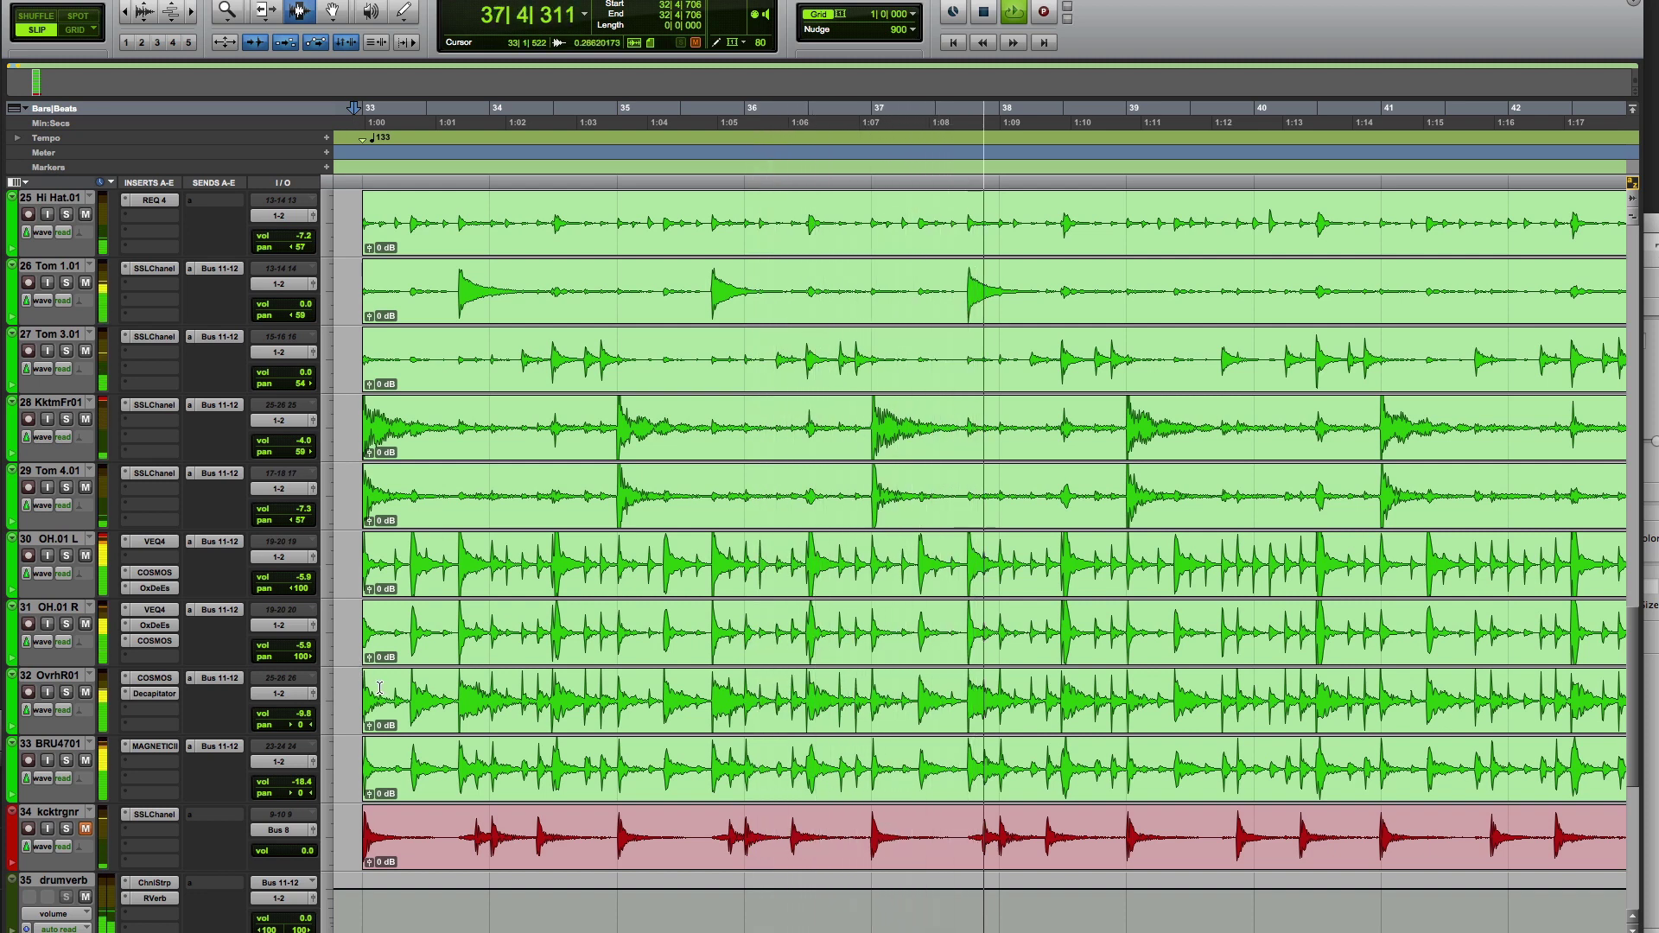
key(space)
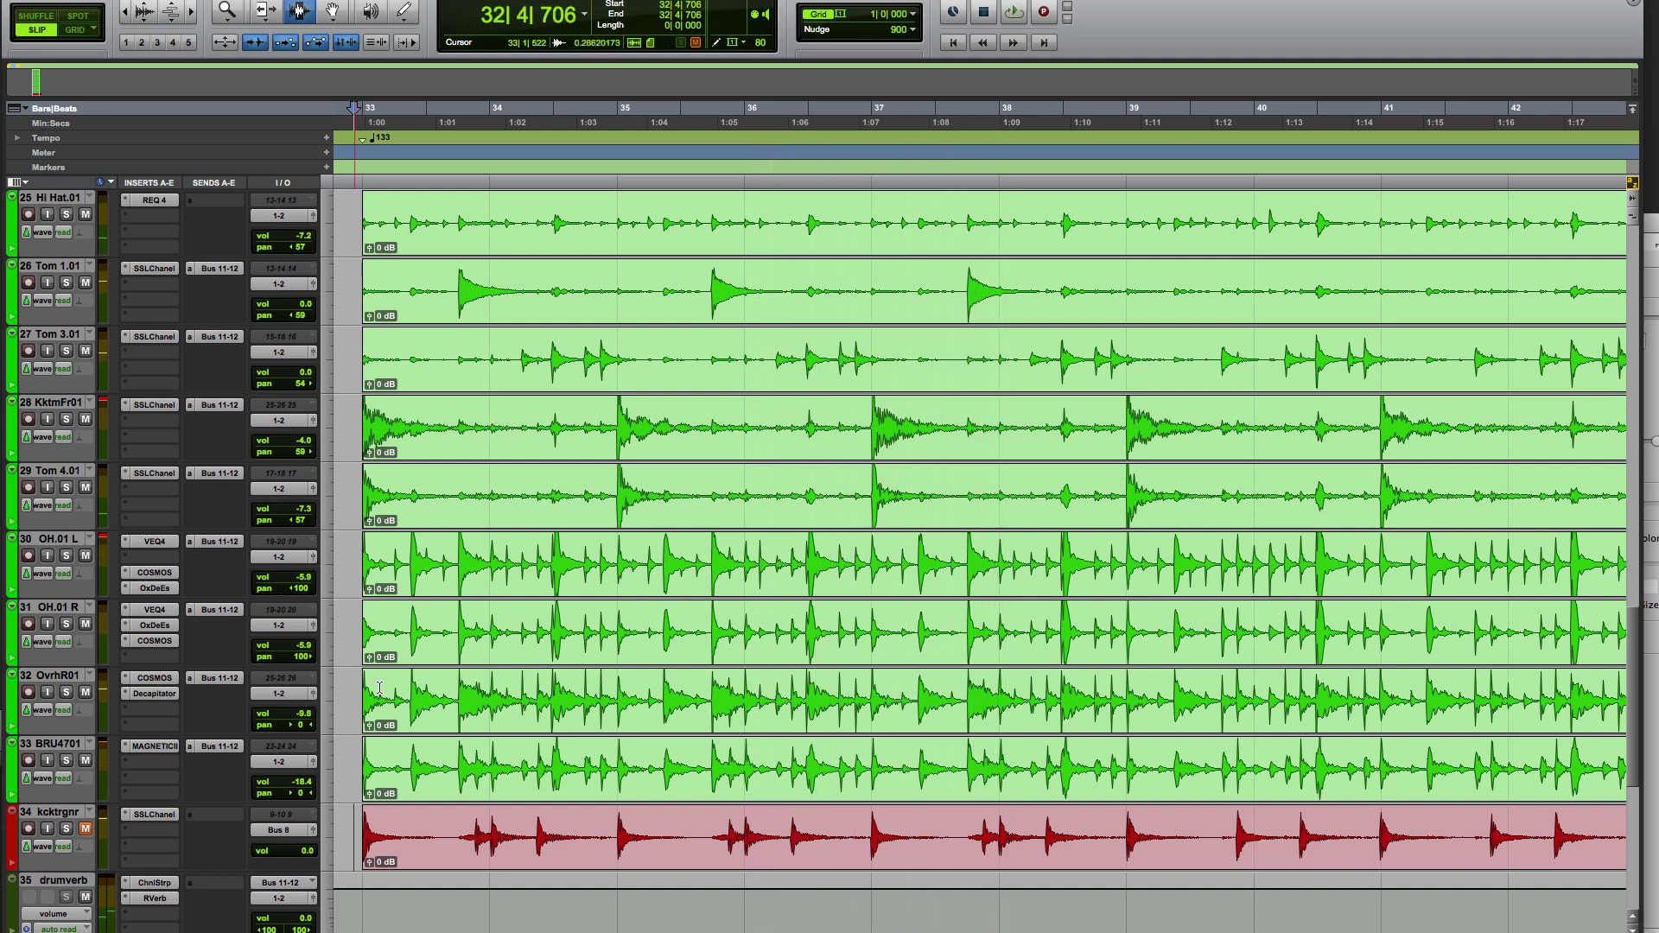
scroll(379, 689, up, 3)
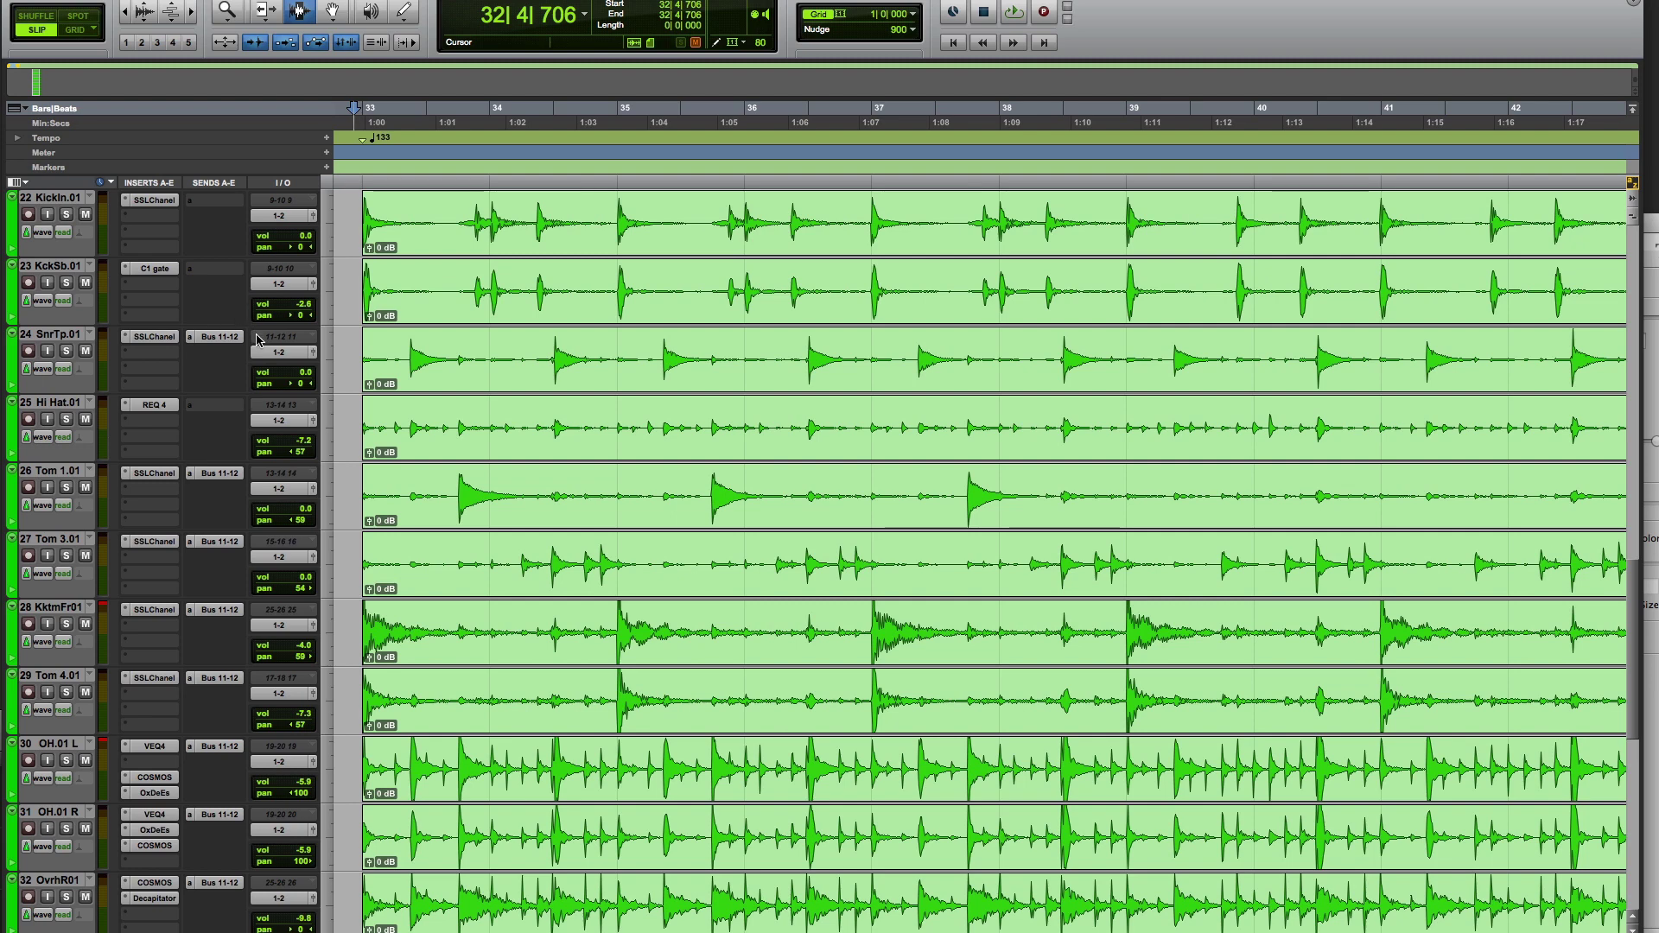
scroll(265, 354, down, 3)
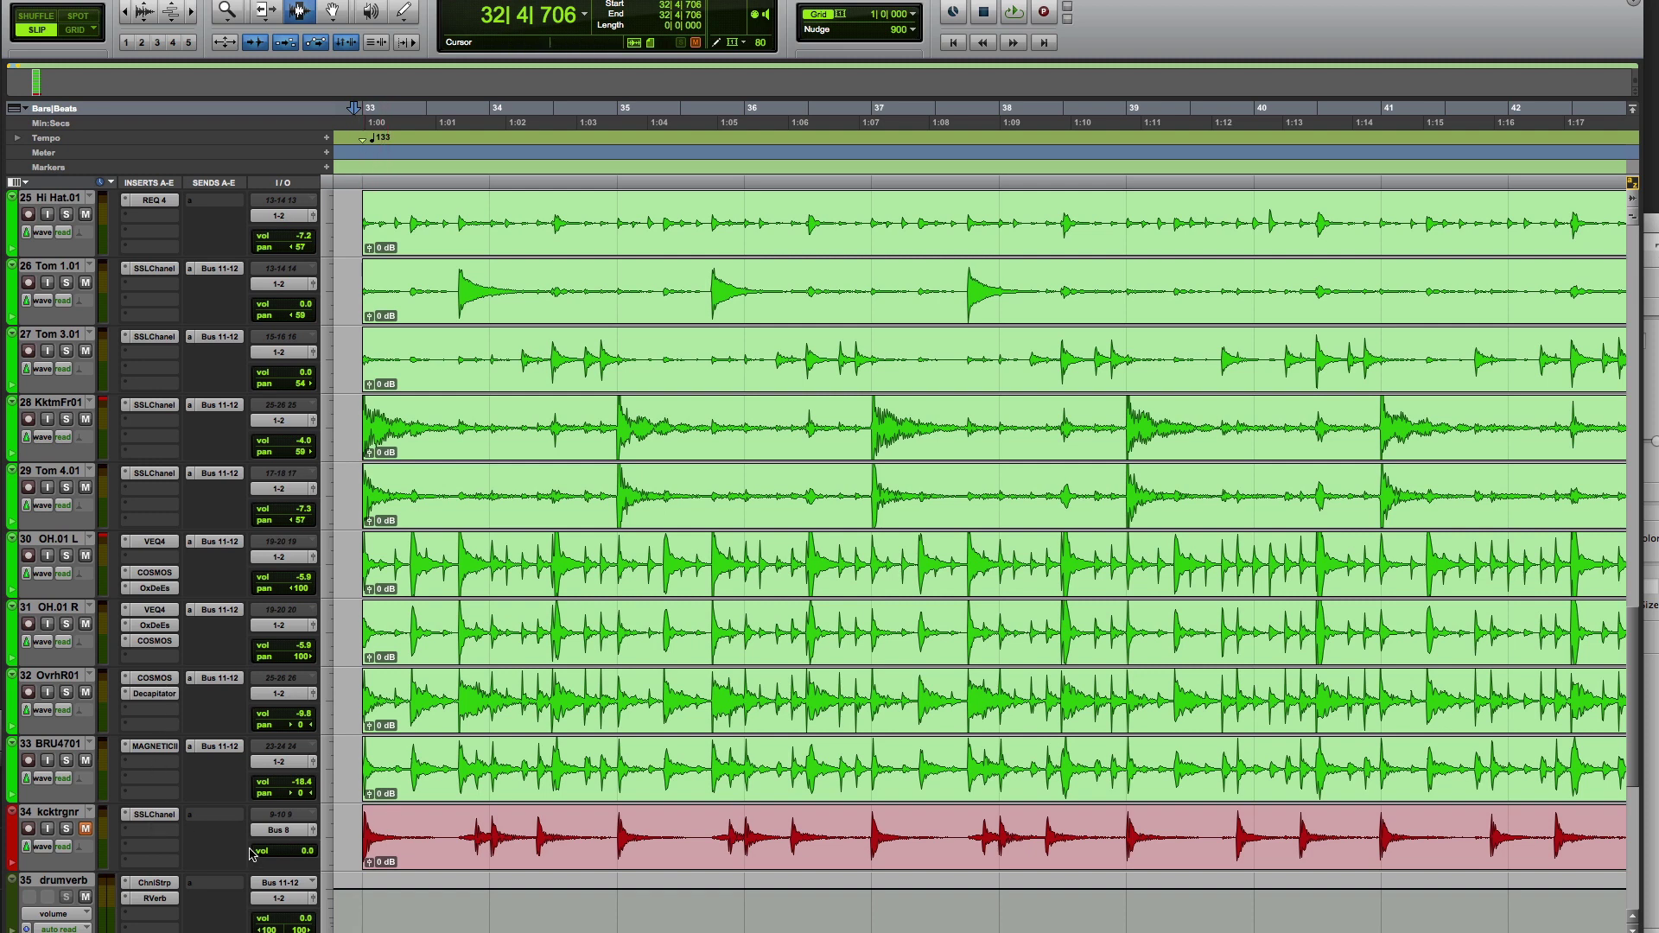
- Open the drumverb track's Channel Strip keyed from Bus 8 and audition the drums from just before bar 33
click(154, 882)
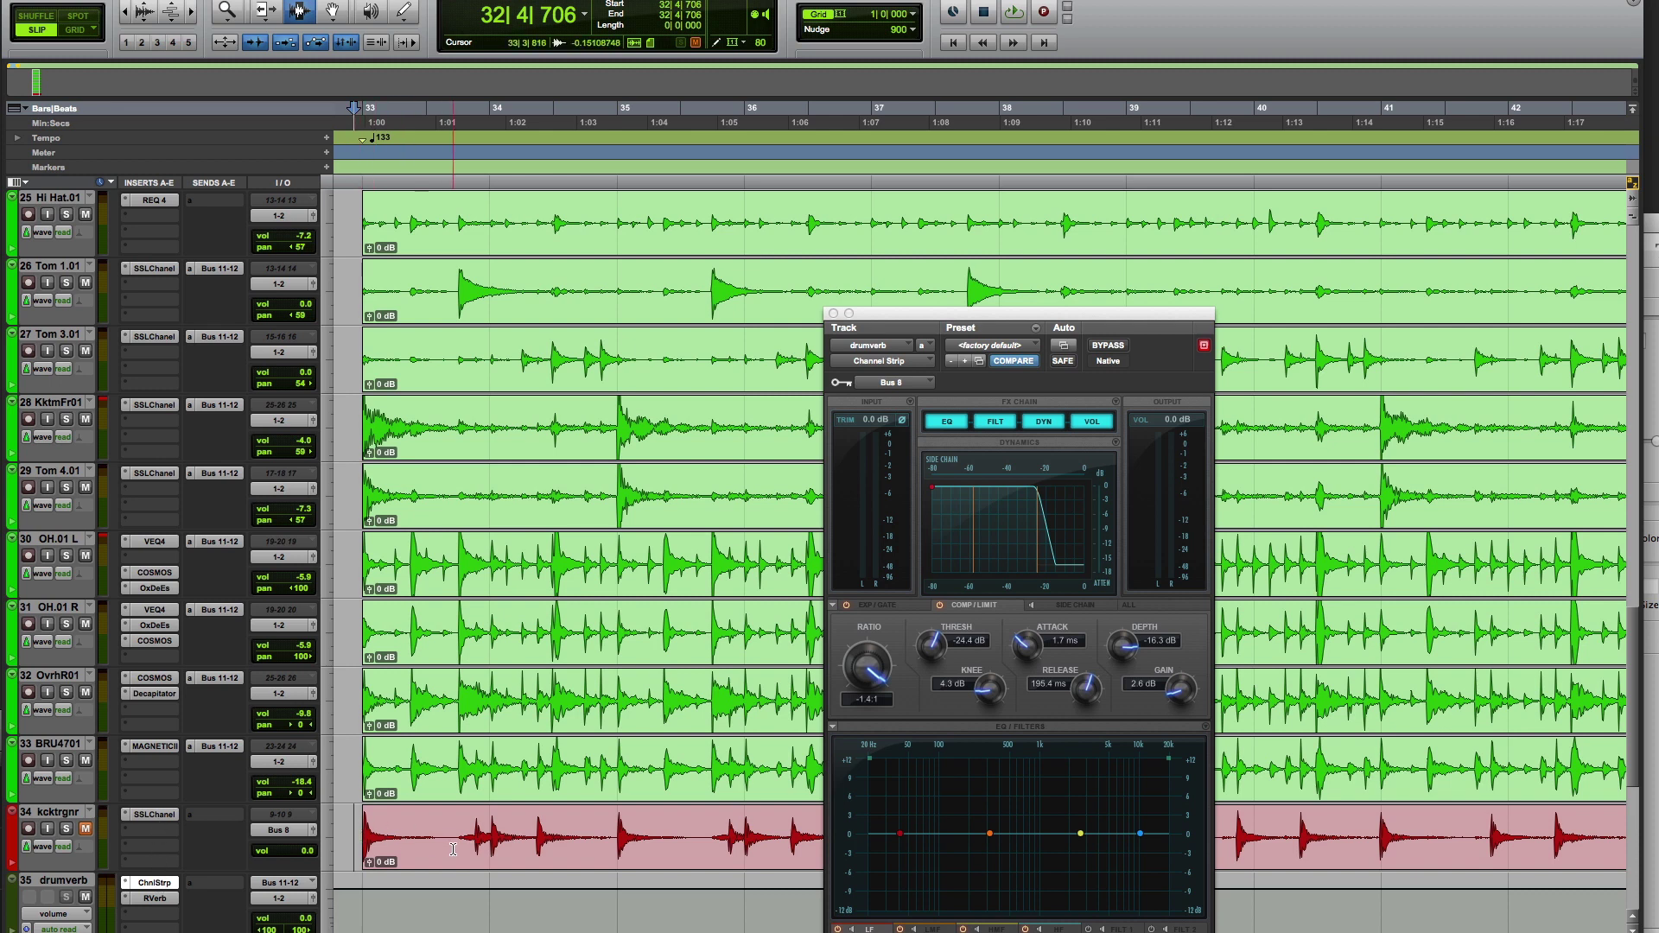
double_click(369, 834)
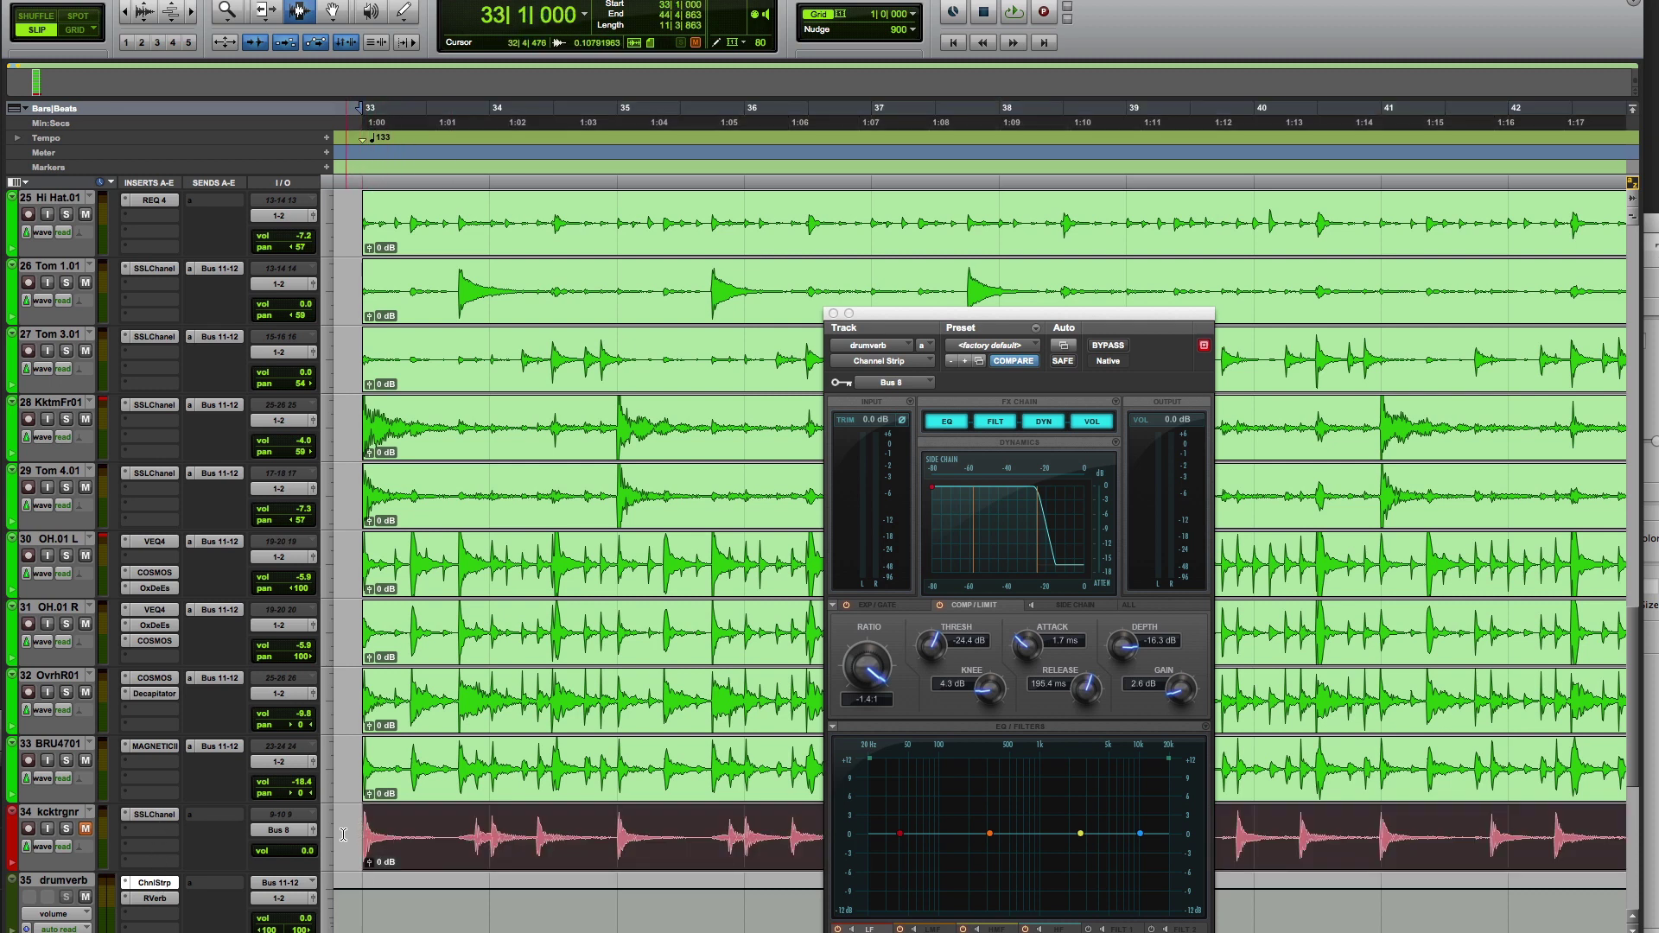
drag(344, 835, 315, 833)
click(363, 834)
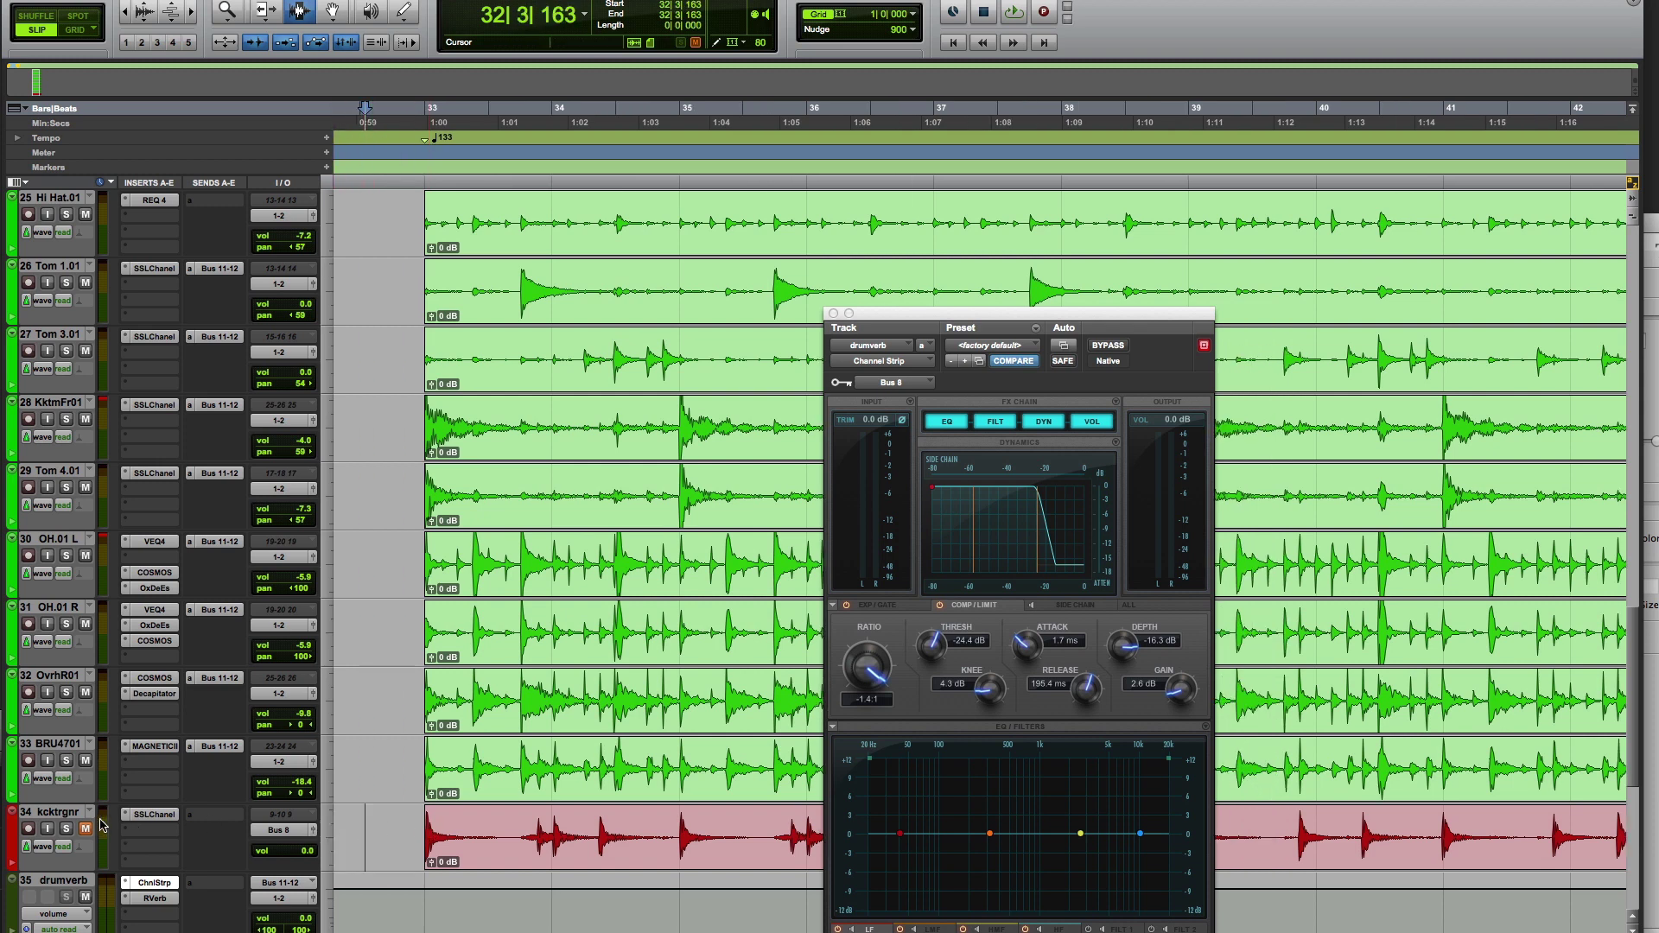
key(space)
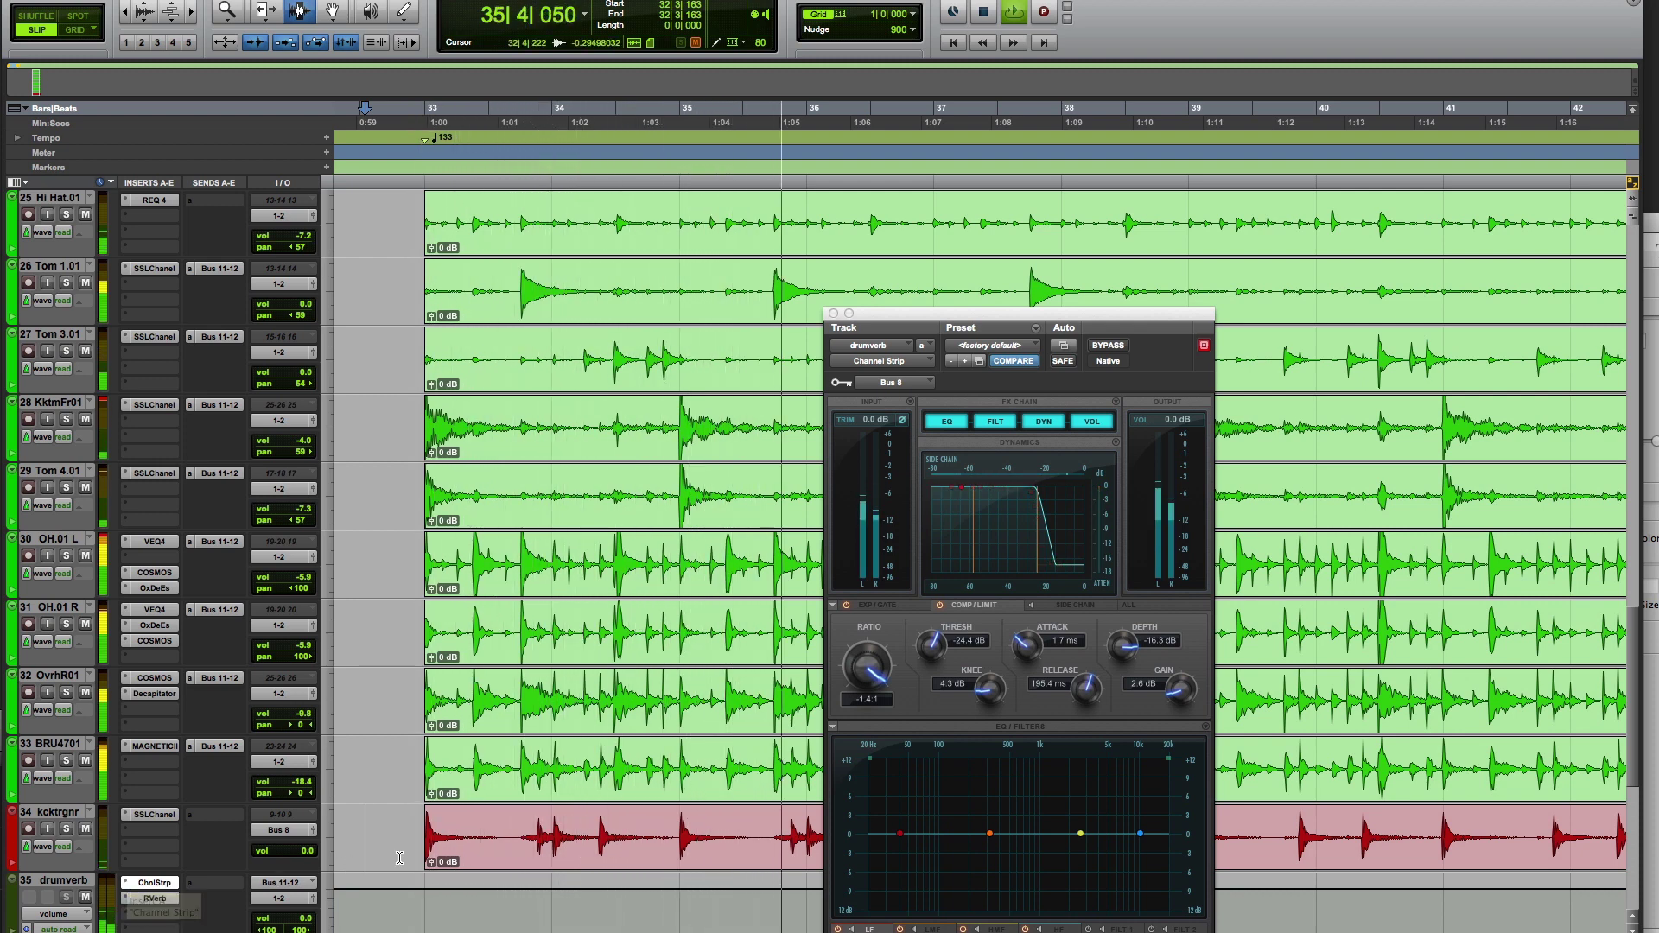
key(space)
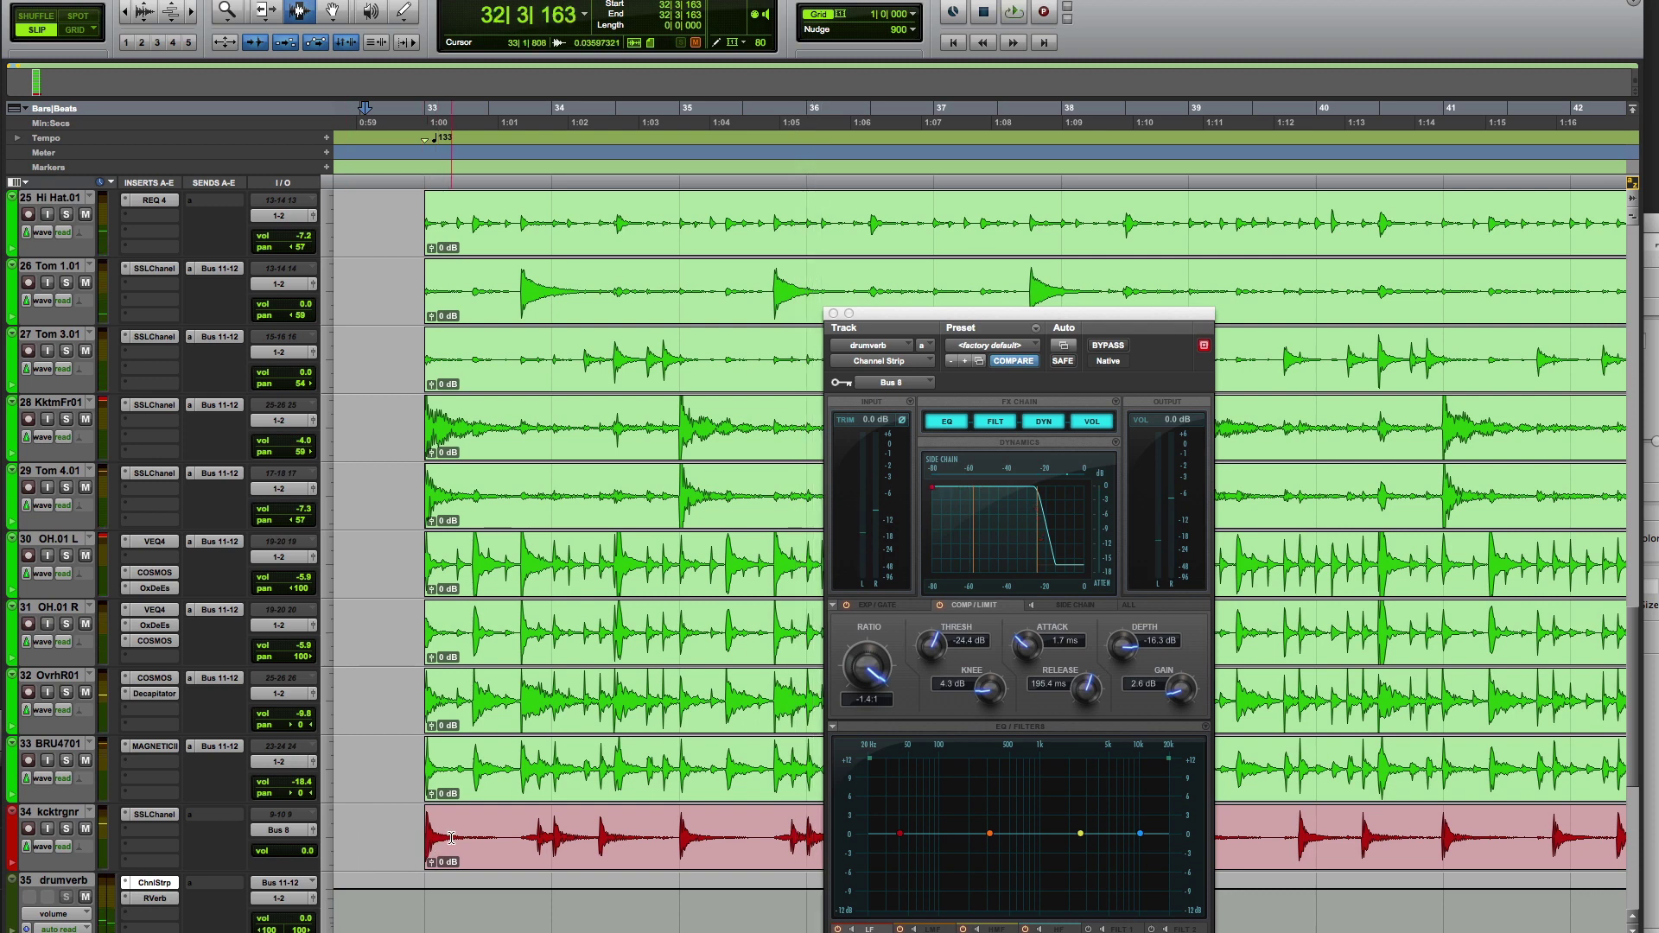
- Nudge the kcktrgnr trigger clip earlier to start at 32|4|875 and audition the drums through the drumverb Channel Strip
click(465, 834)
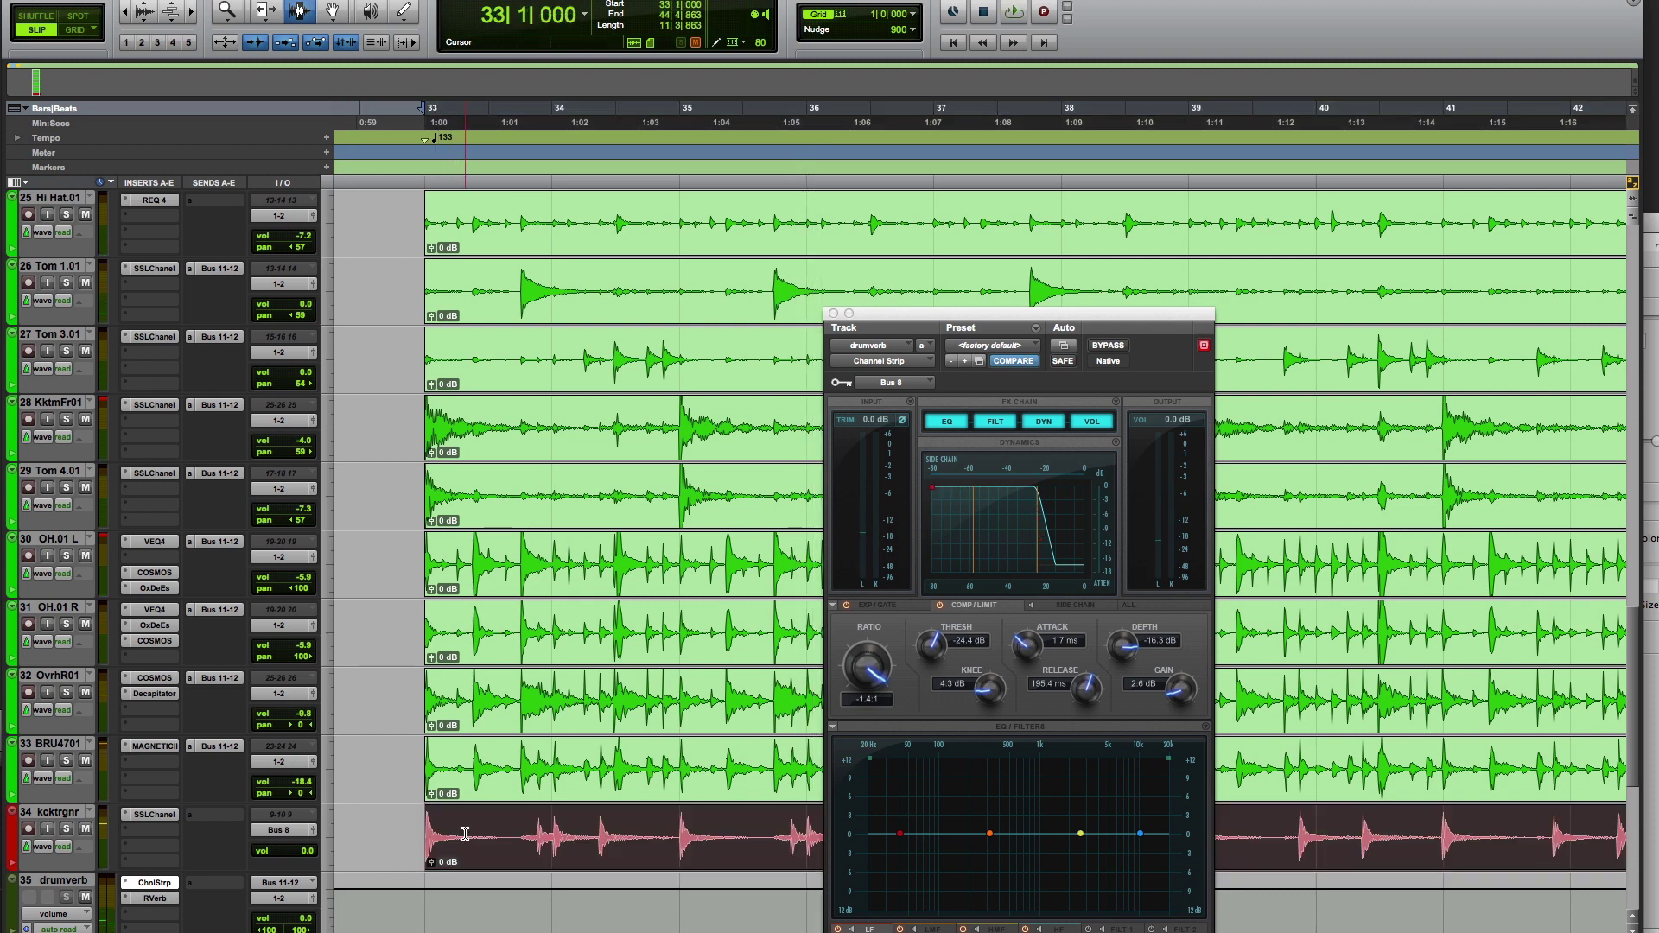
key(minus)
key(minus)
key(minus)
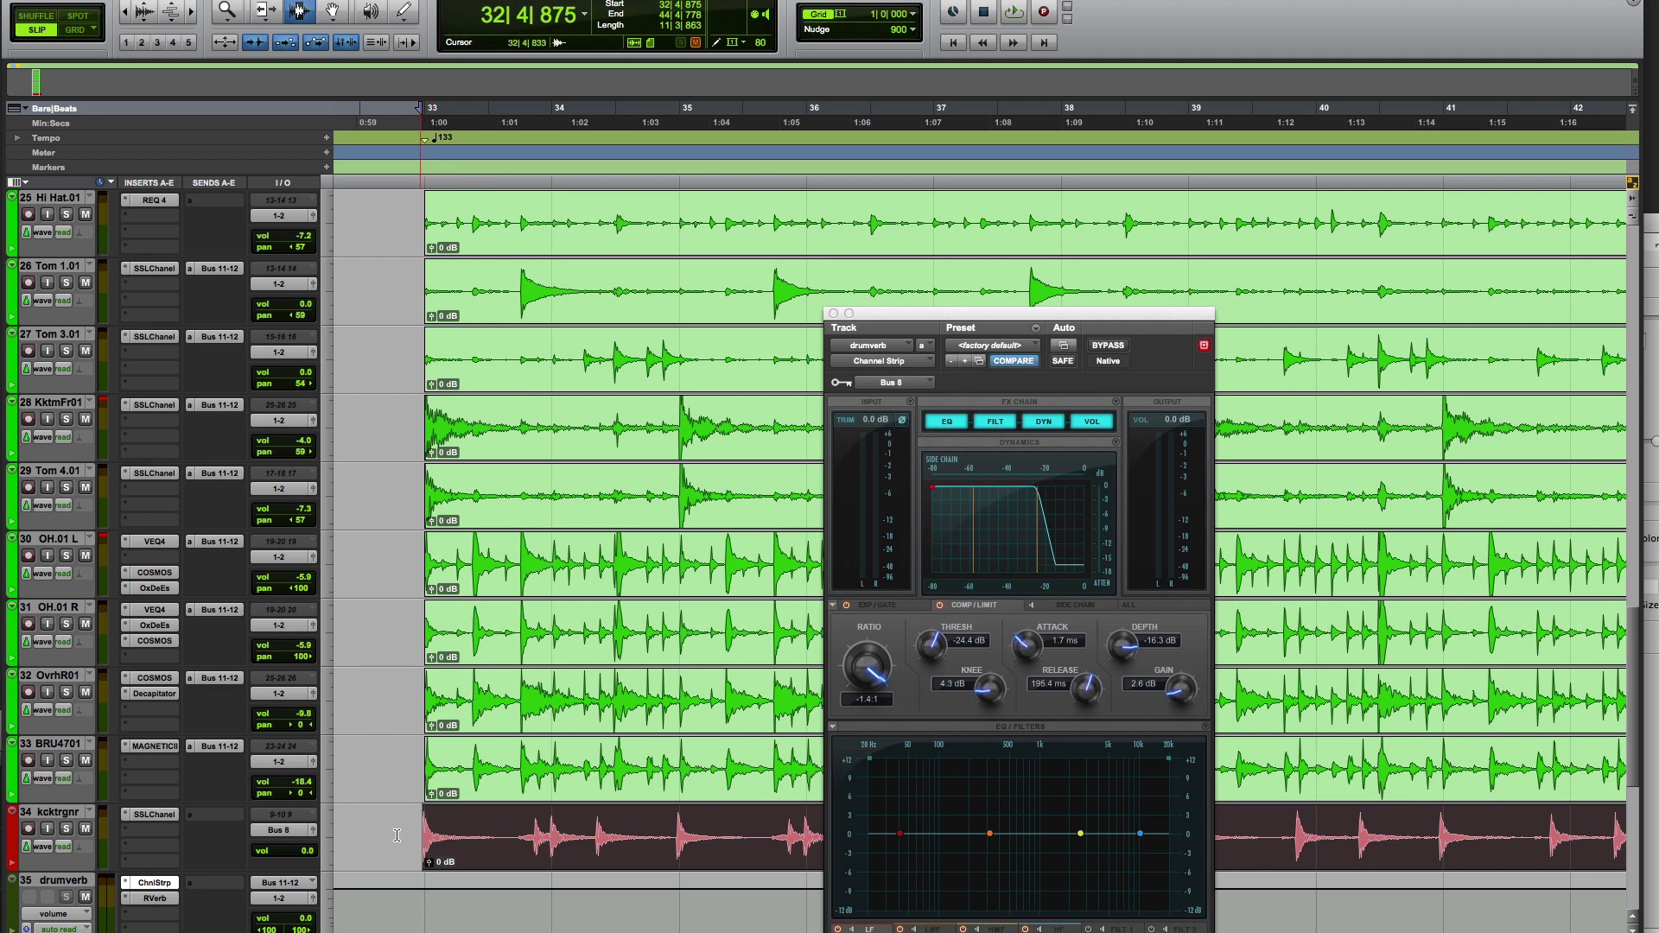
key(space)
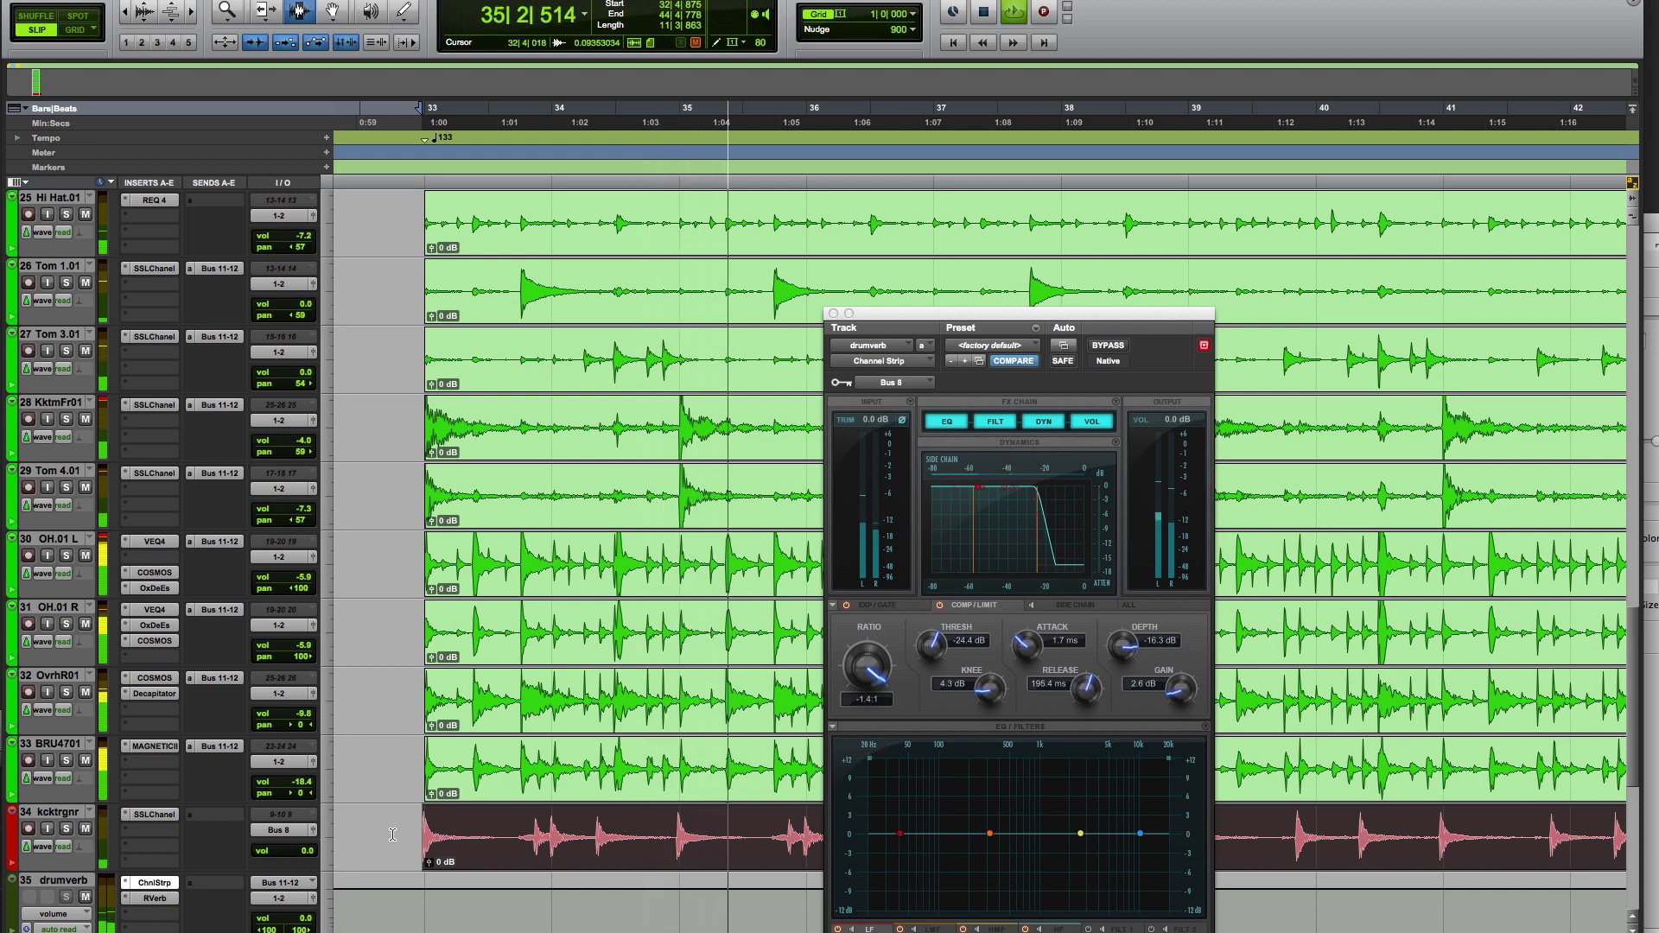
key(space)
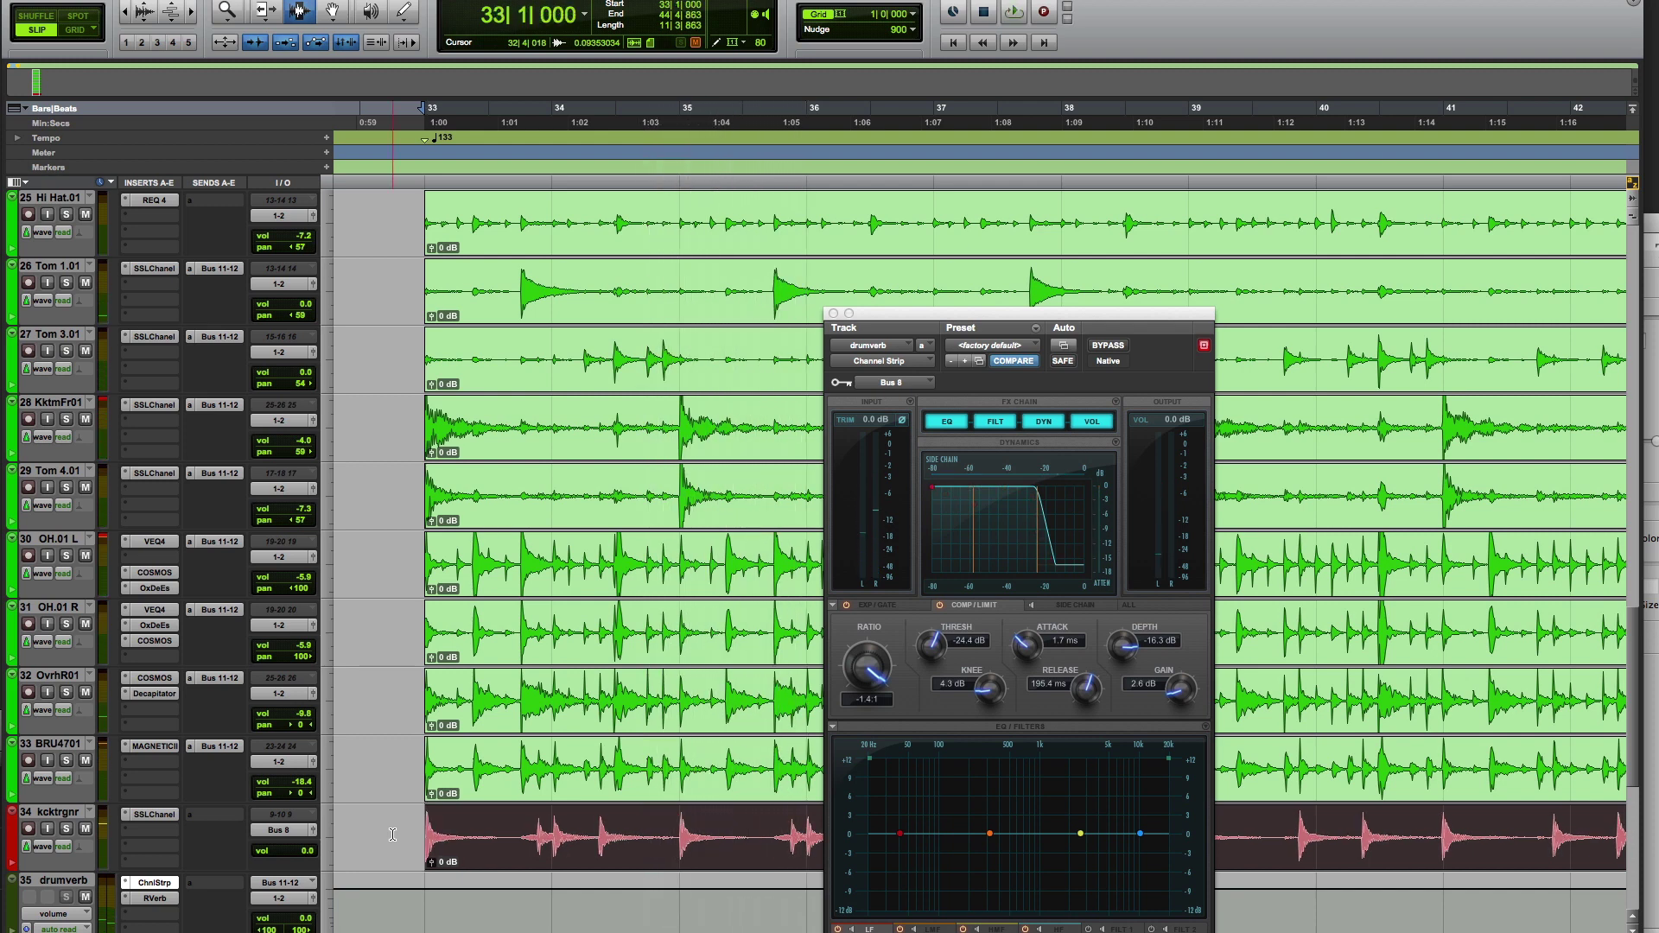
- Compare the kcktrgnr clip starting at 33|1|000 and at 32|4|875 by nudging it back and forth between short playbacks
key(space)
key(space)
key(space)
key(space)
key(minus)
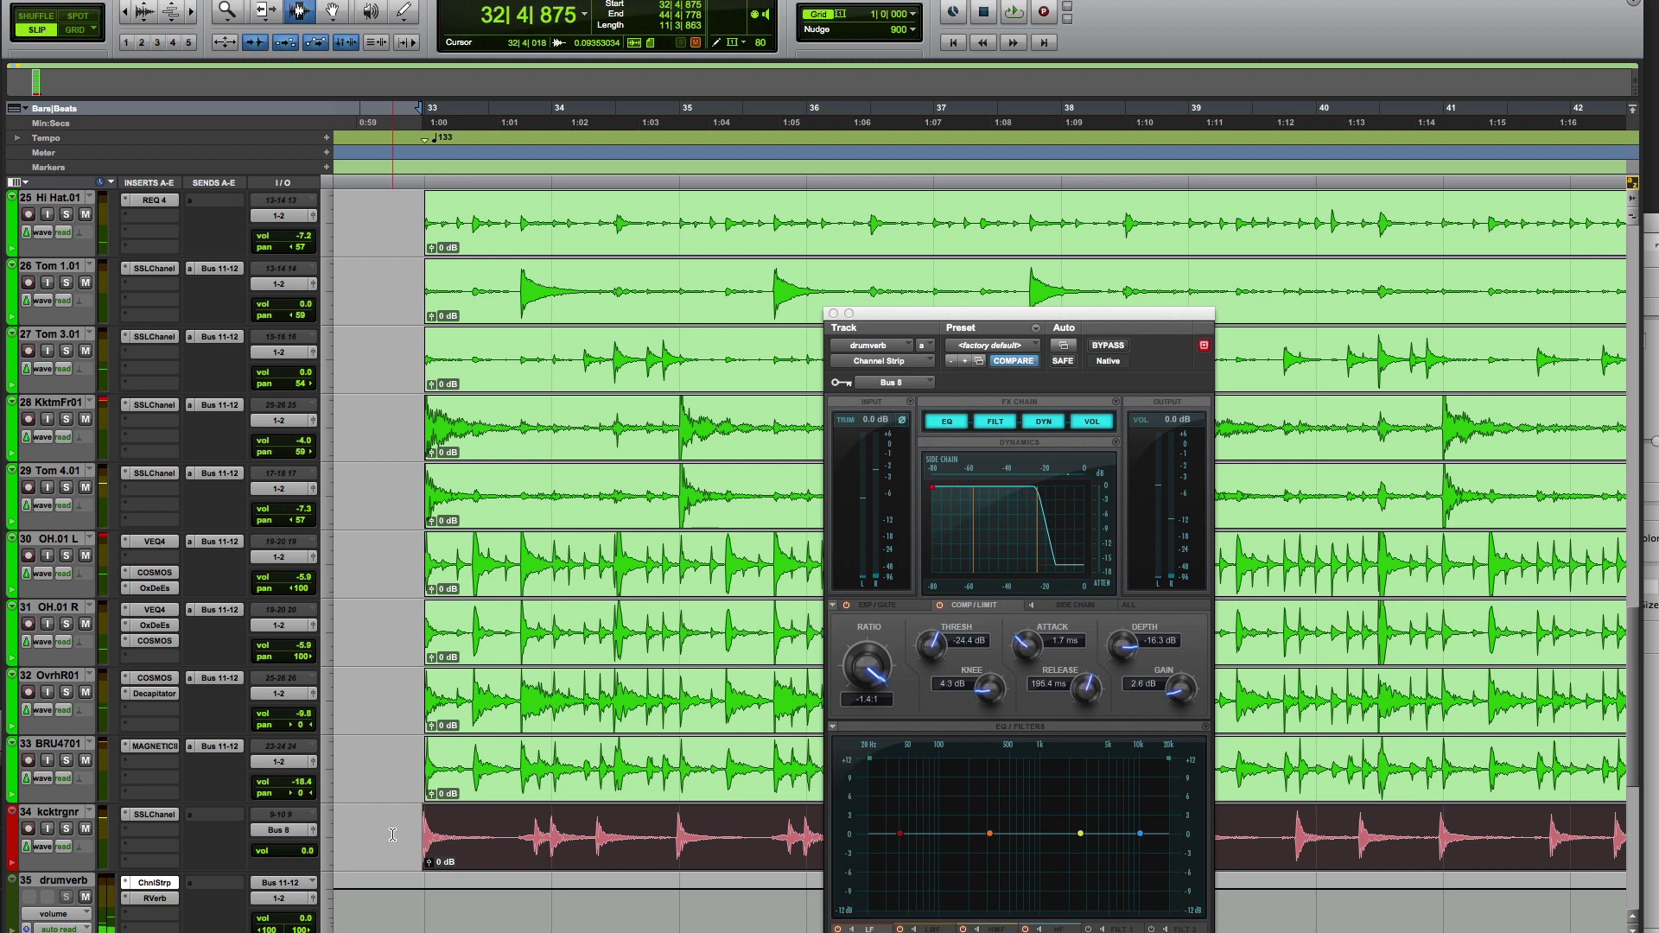
key(space)
key(space)
key(plus)
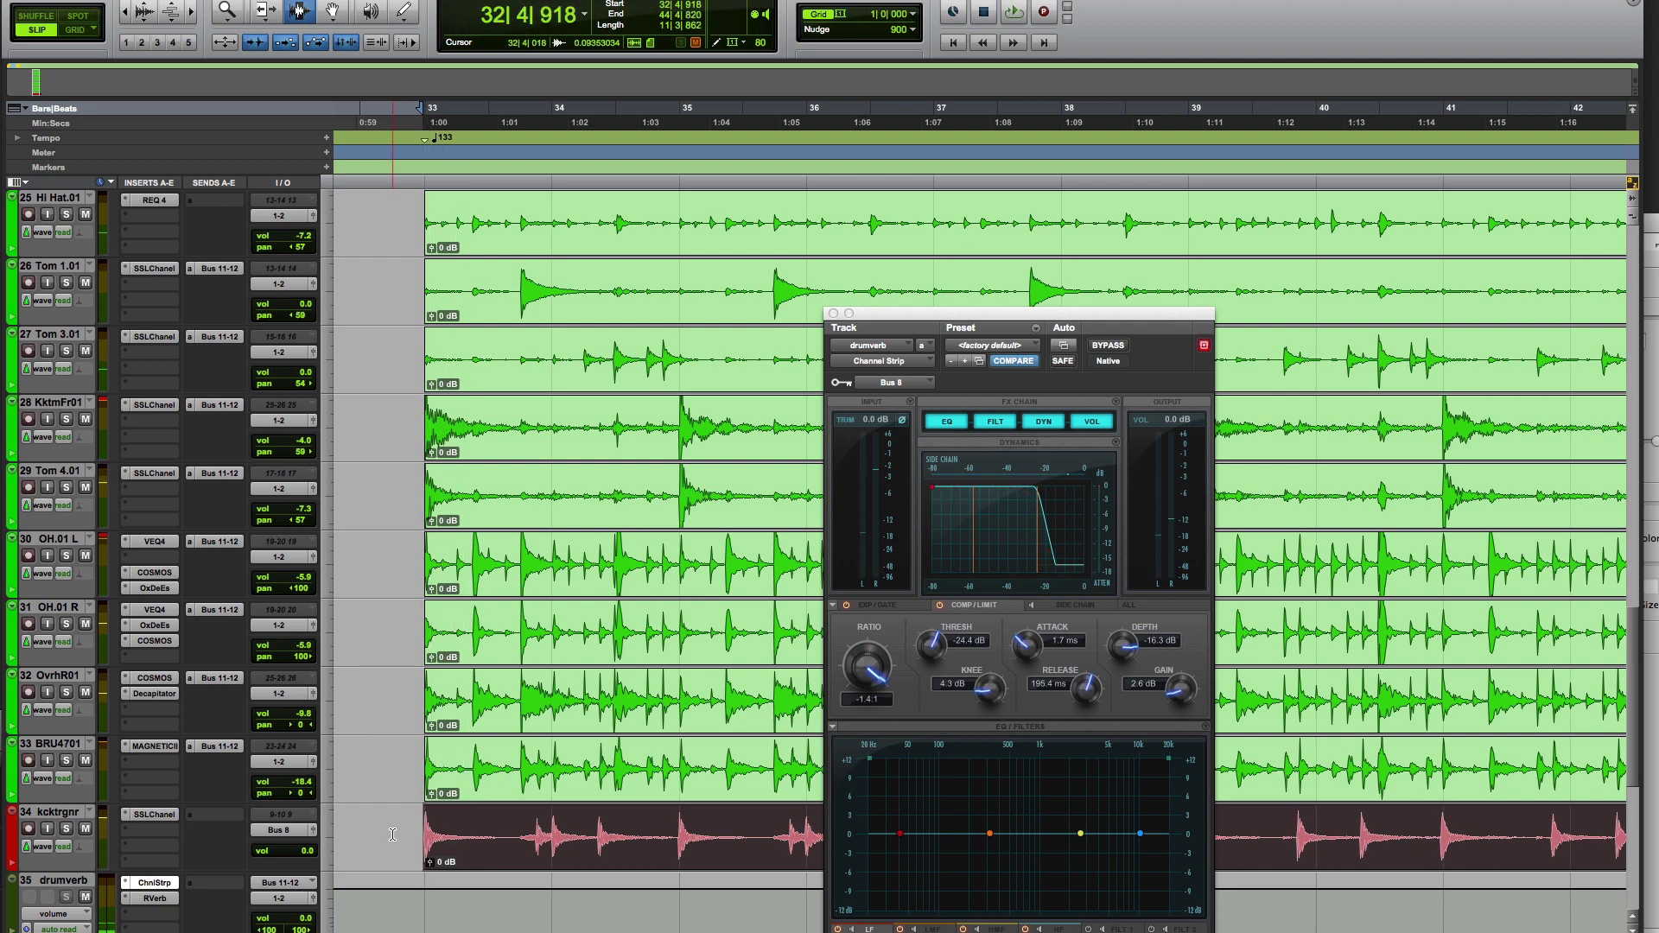
key(plus)
key(space)
key(space)
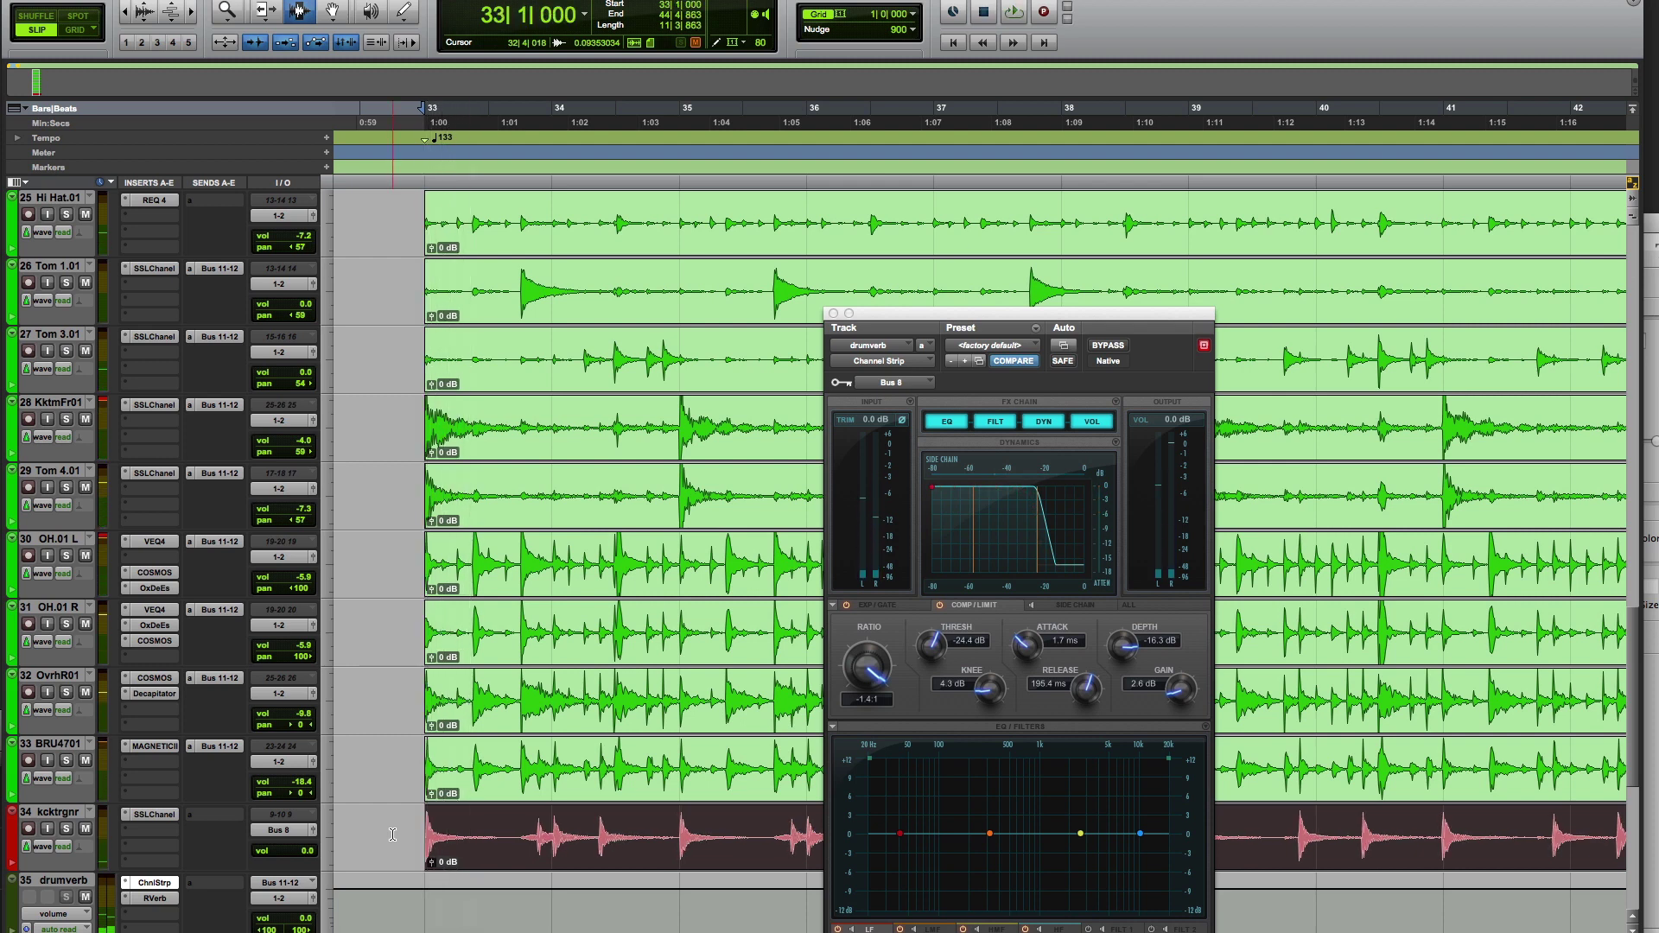
- Nudge the kcktrgnr clip to start at 32|4|875, audition the drums, and close the drumverb Channel Strip
key(minus)
key(space)
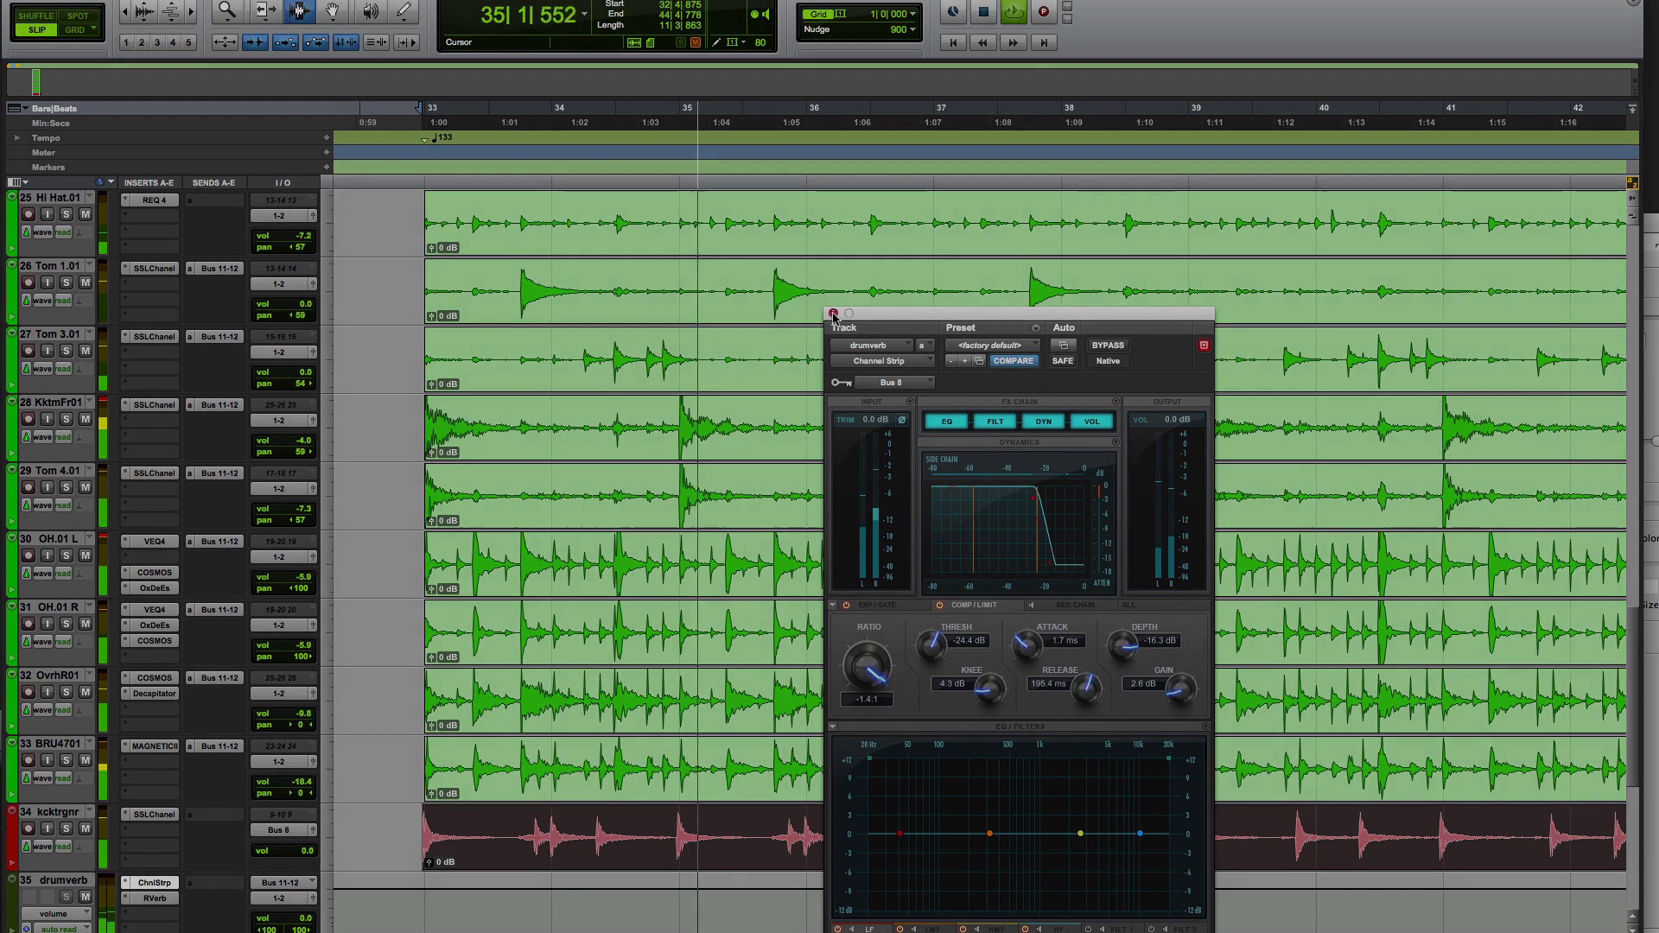
click(833, 314)
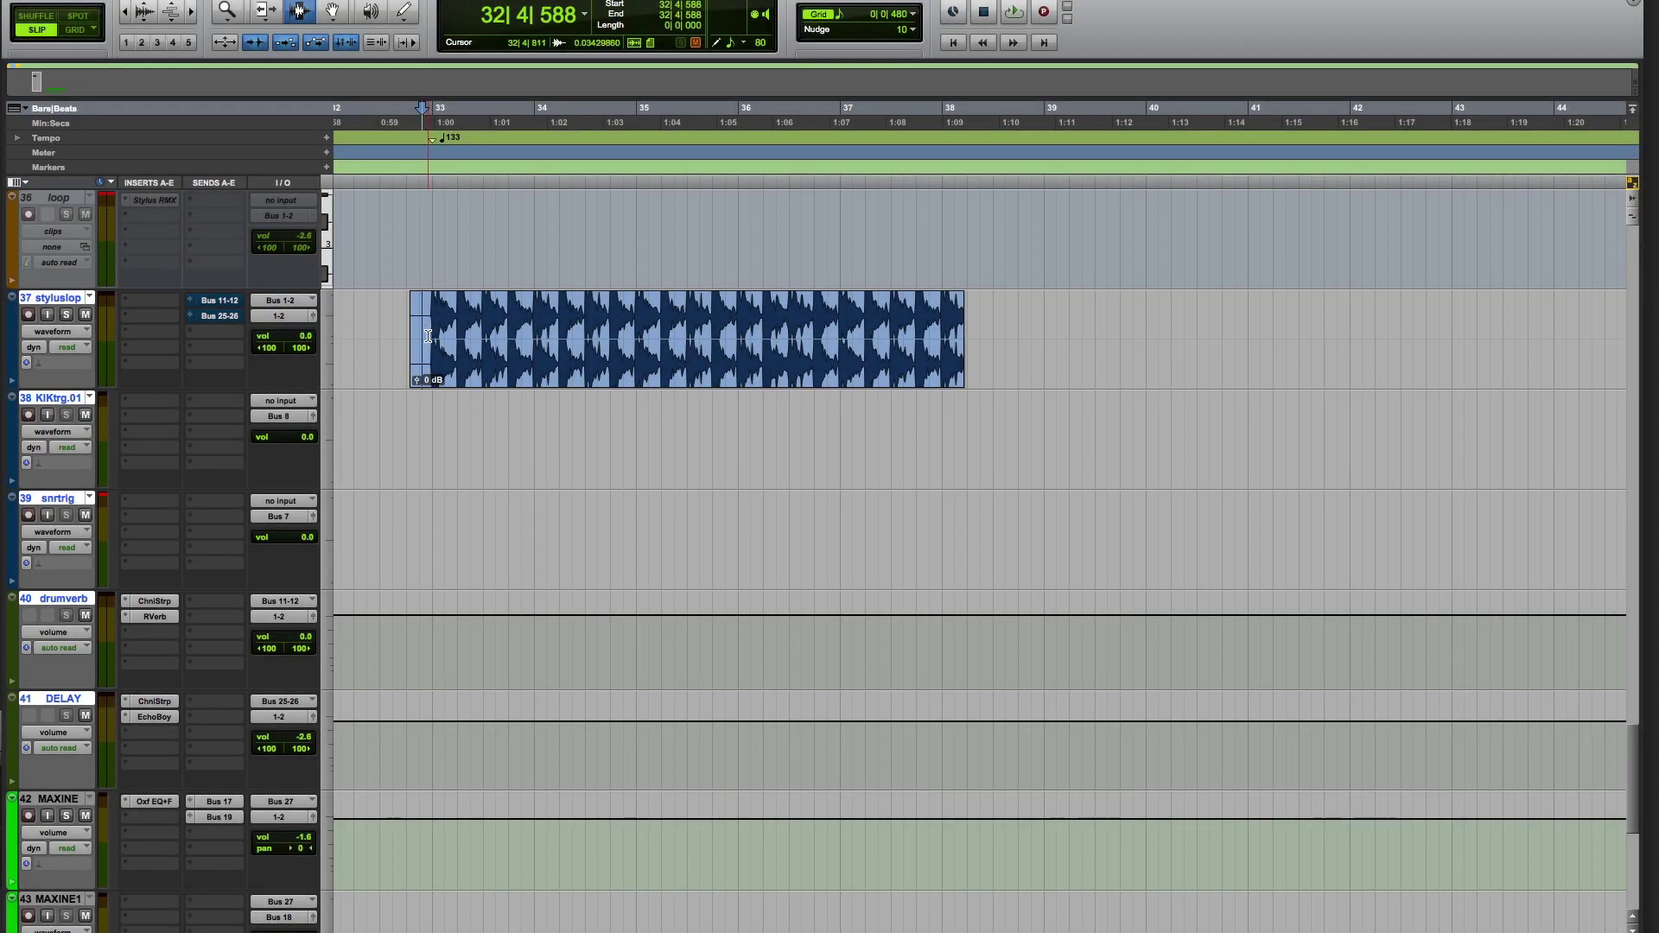
- Audition the styluslop loop dry, unmute its Bus 11-12 send, and audition it with the drum reverb
key(space)
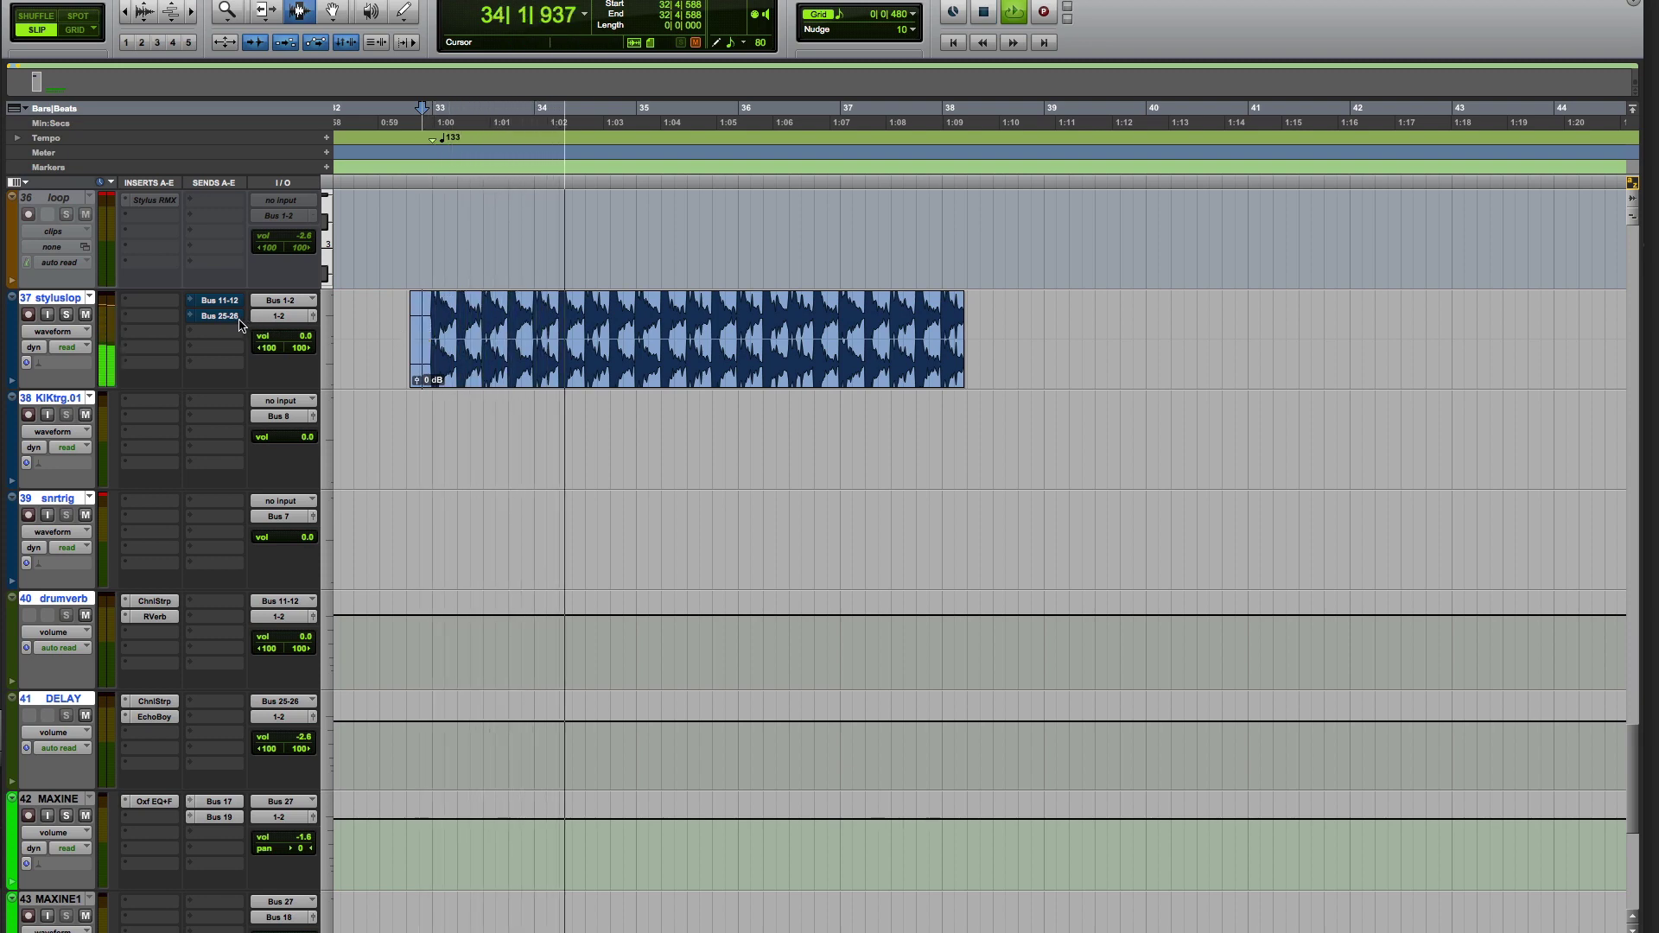
key(space)
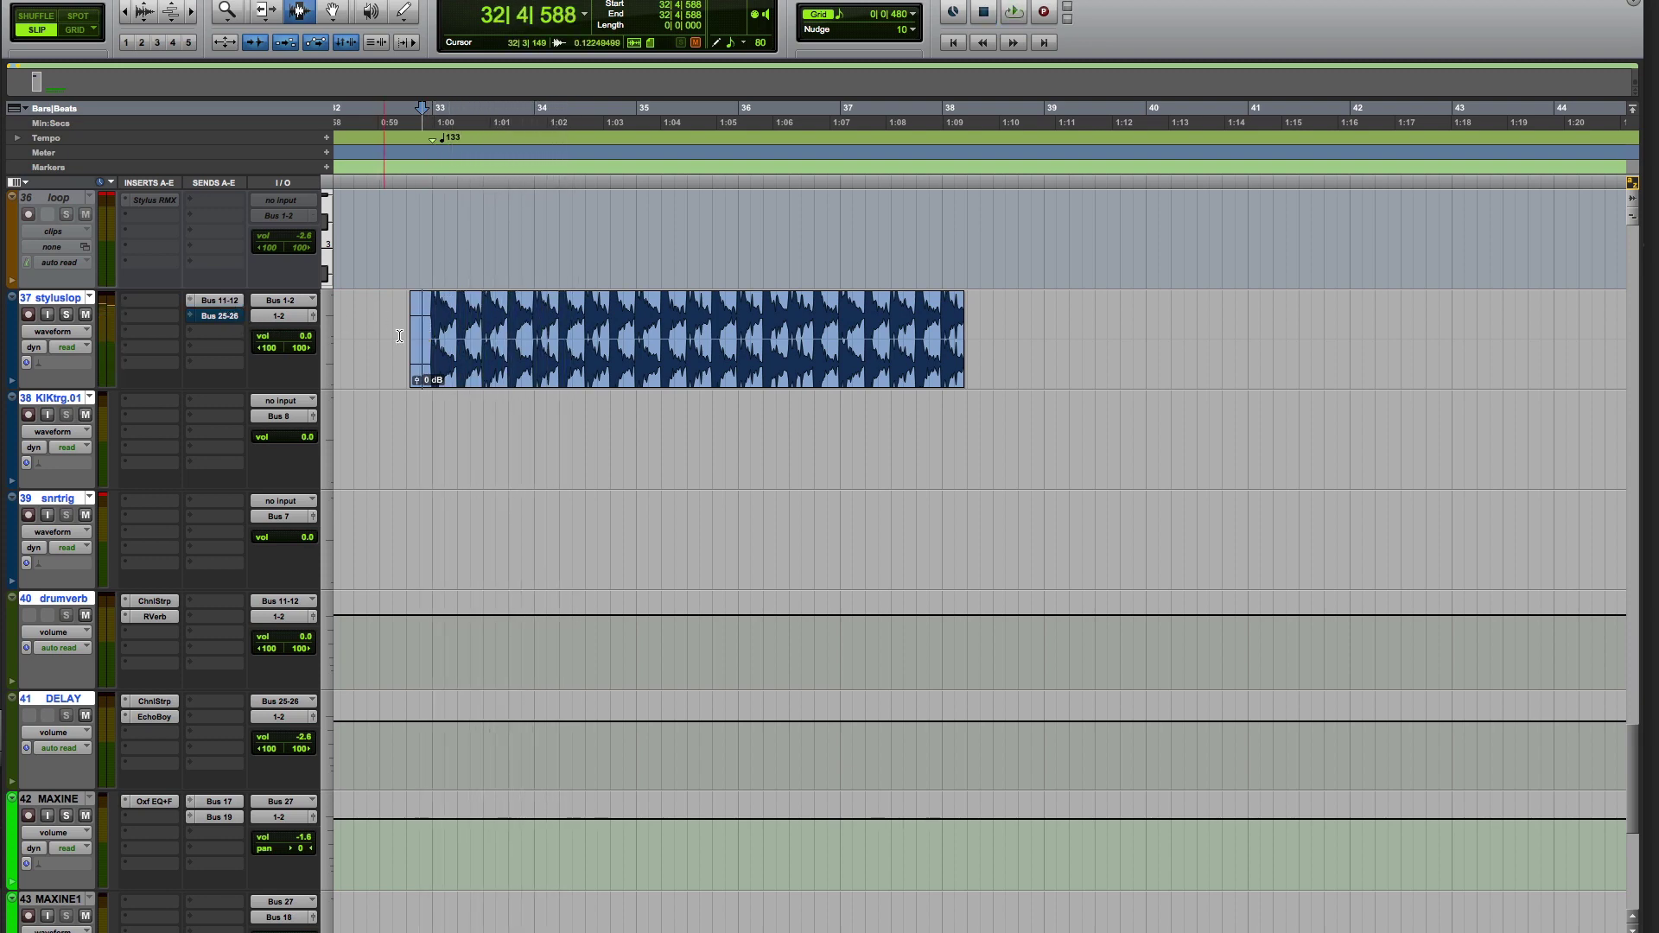
key(space)
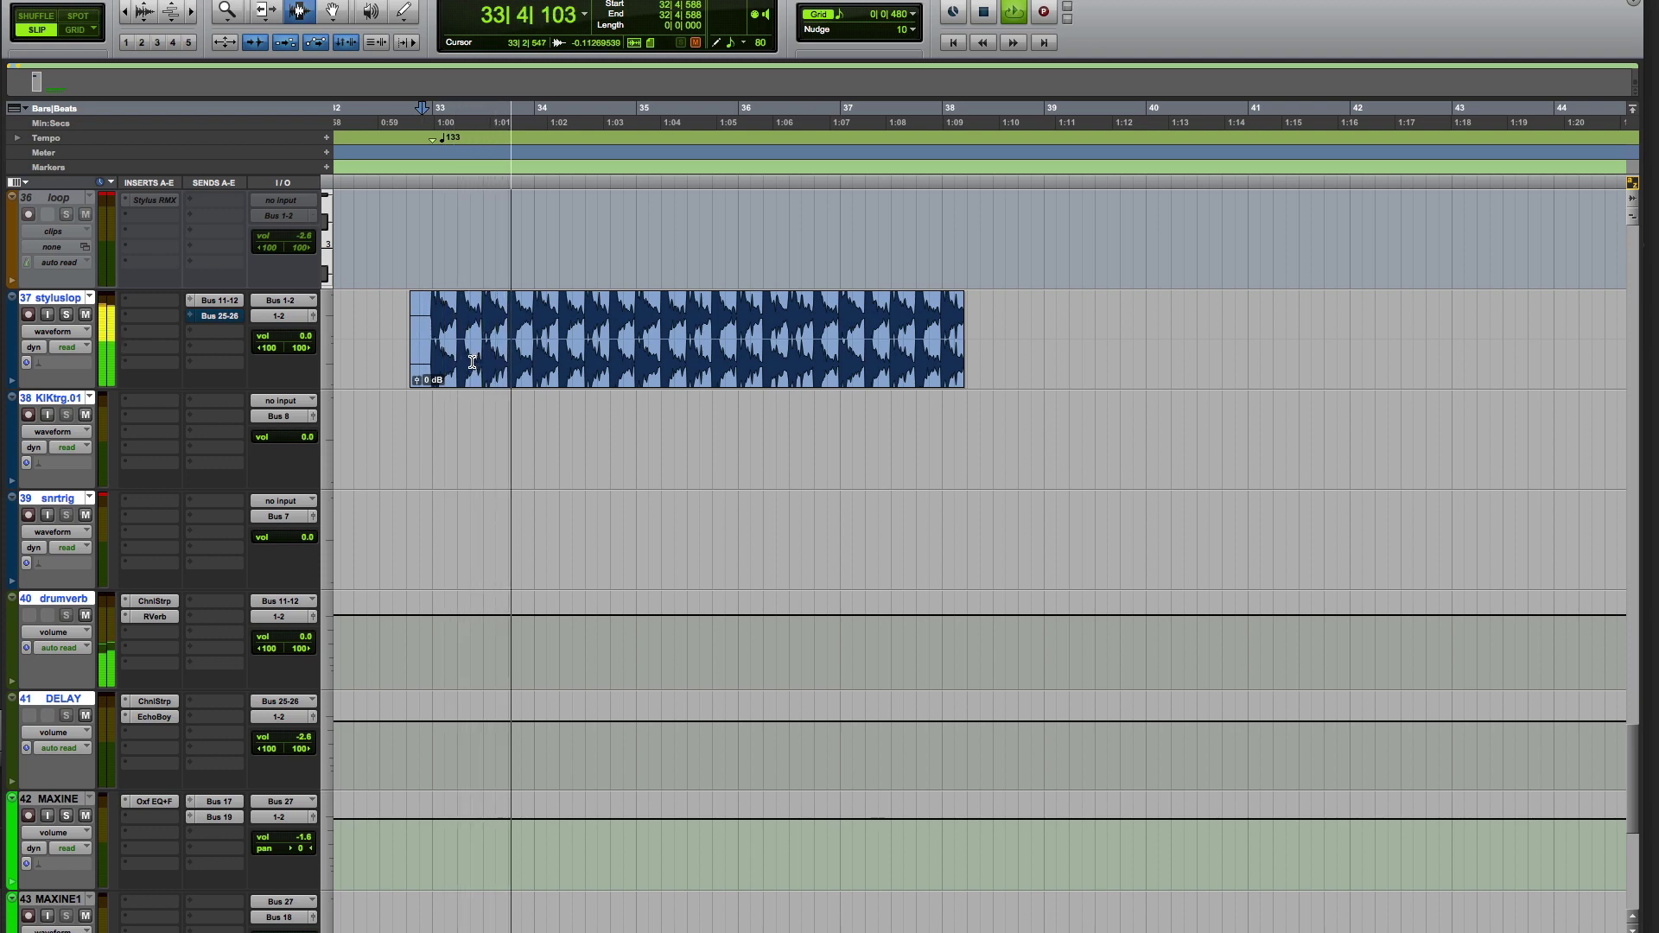
key(space)
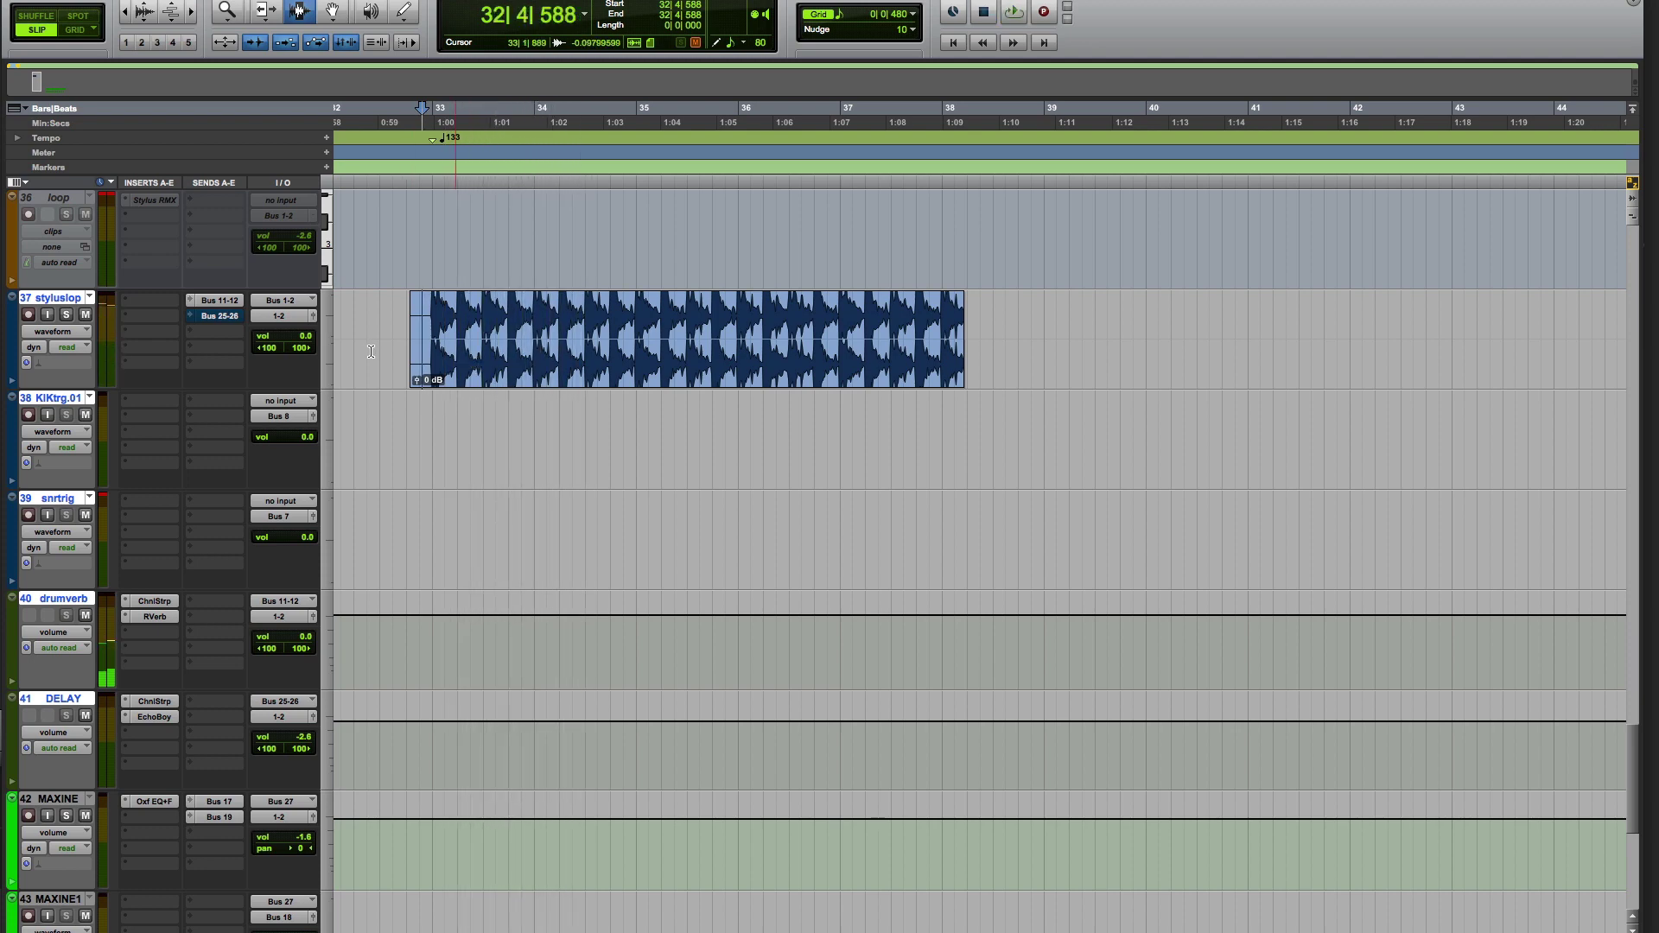
- Select the whole styluslop clip and analyze it with the Massey DRT AudioSuite plug-in
double_click(490, 338)
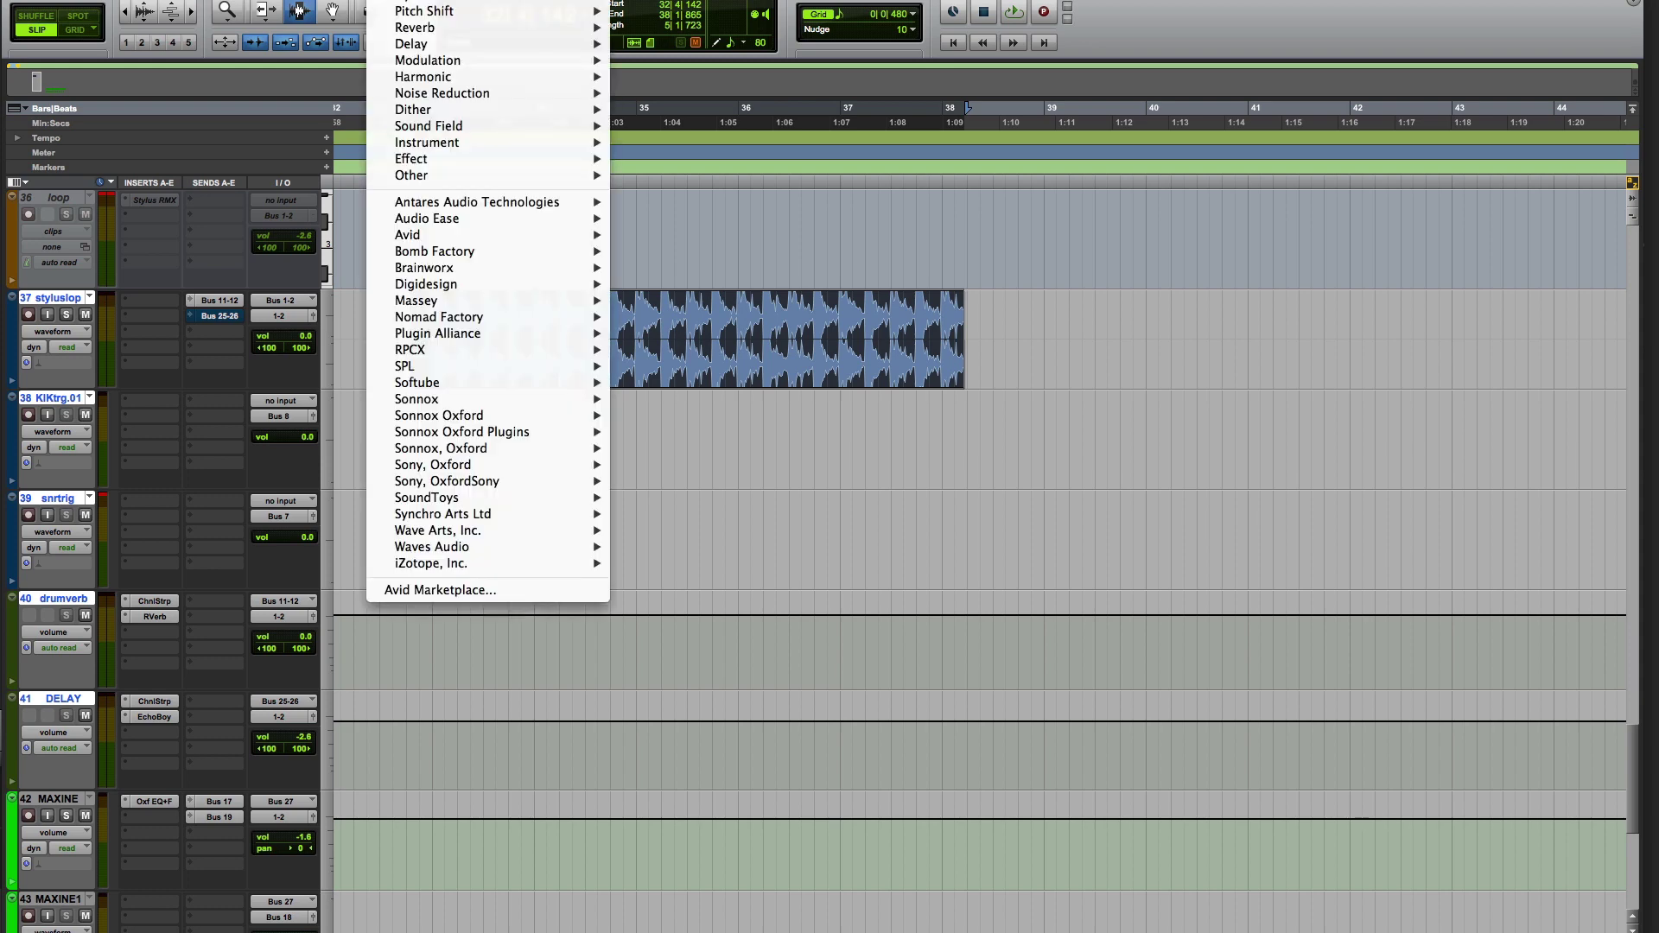
mouse_move(476, 143)
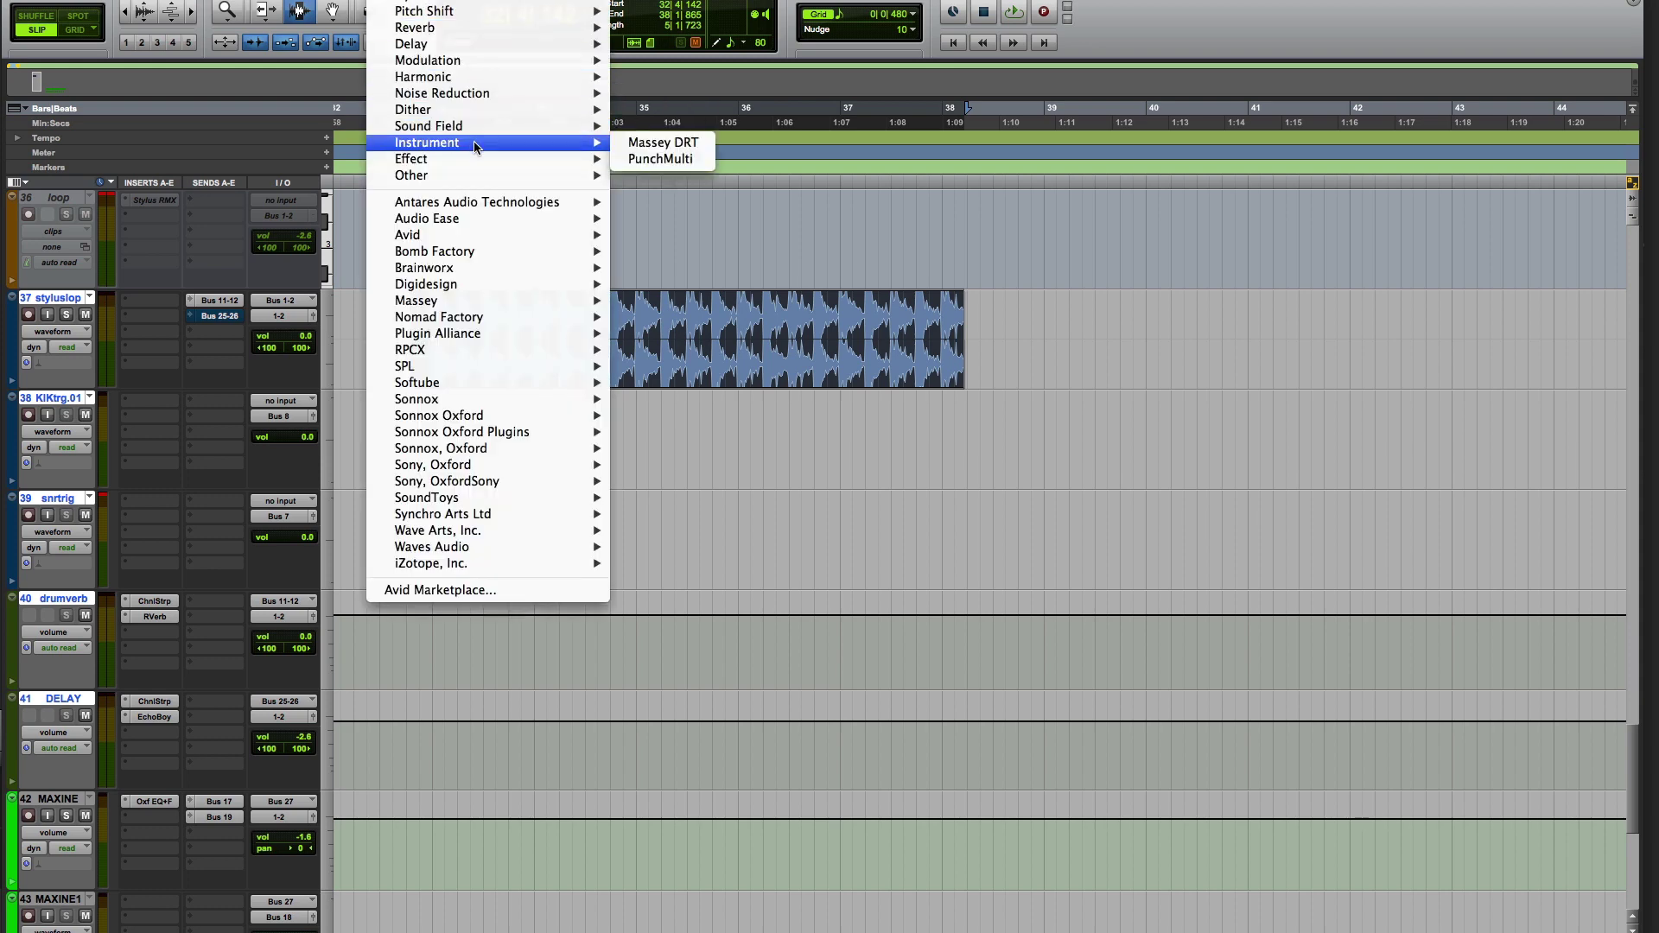
click(630, 149)
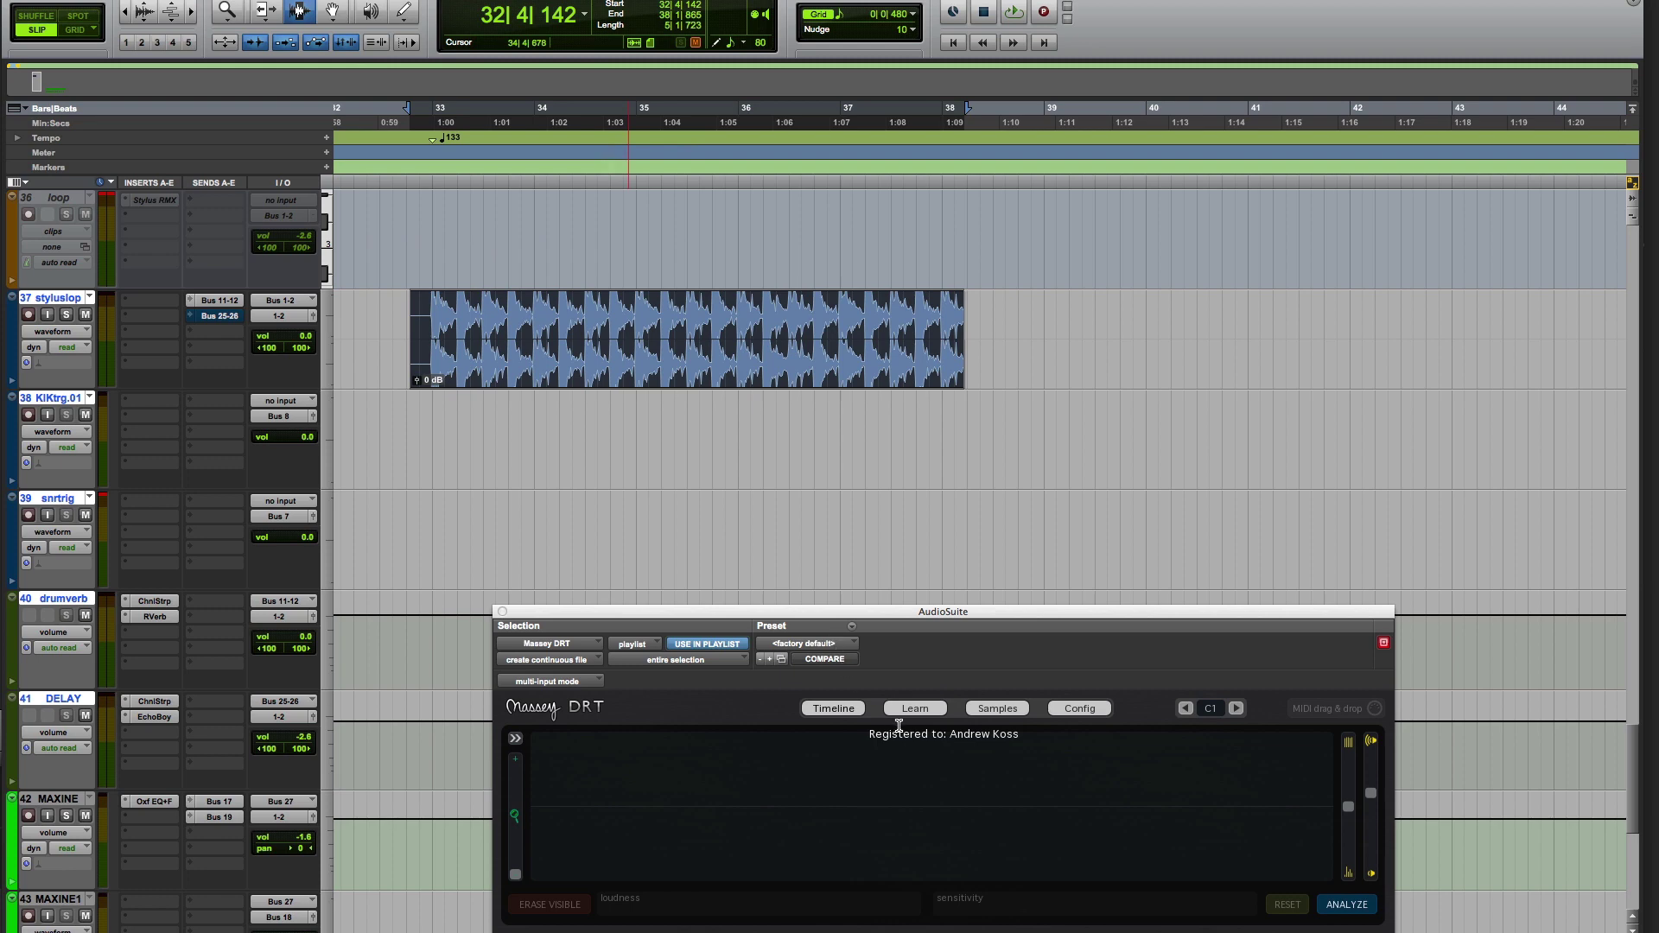
click(1362, 907)
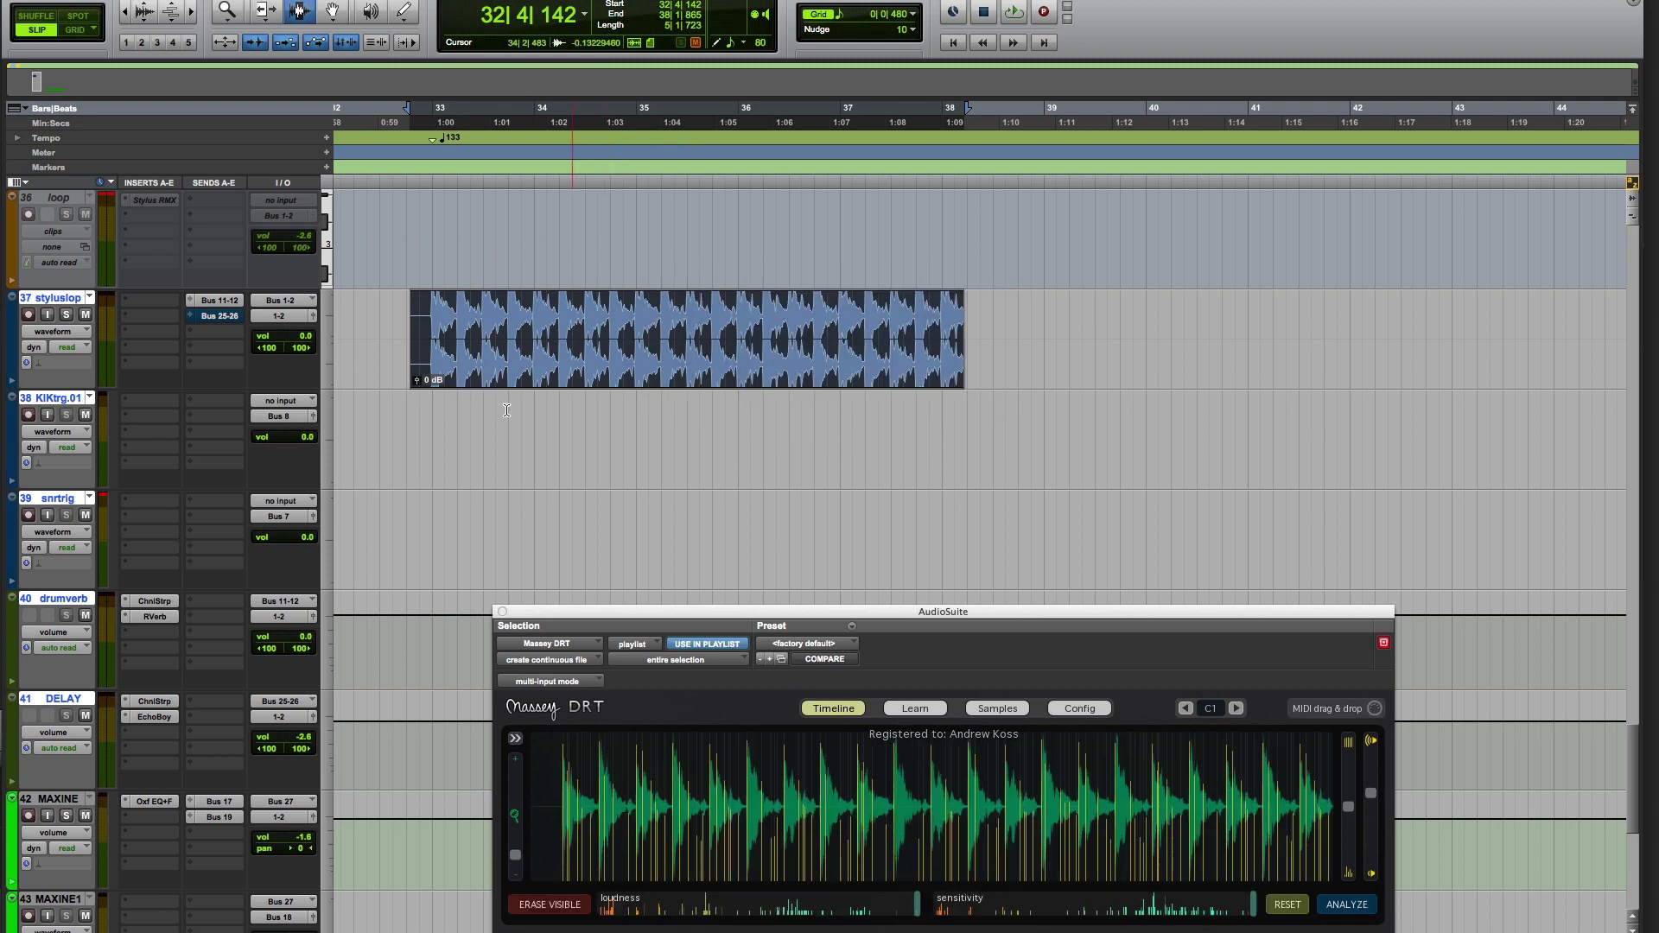
- Select the loop's first kick hit, from 32|4|875 to 33|1|108, and have DRT learn it as the reference sound
drag(430, 336, 436, 338)
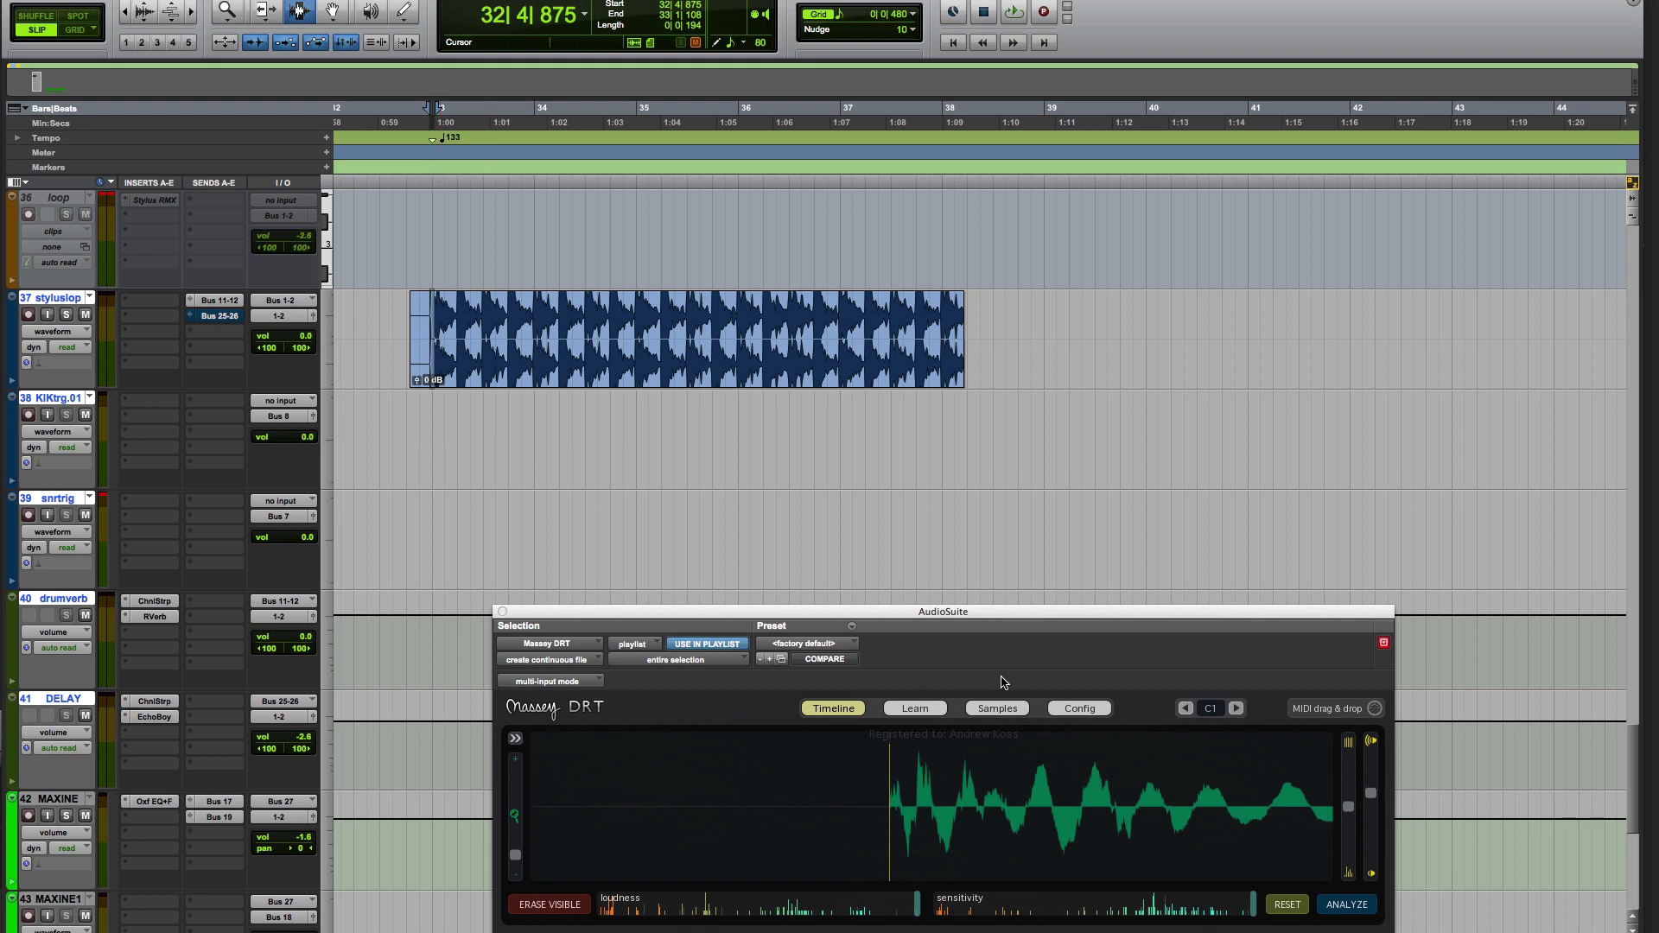
click(916, 708)
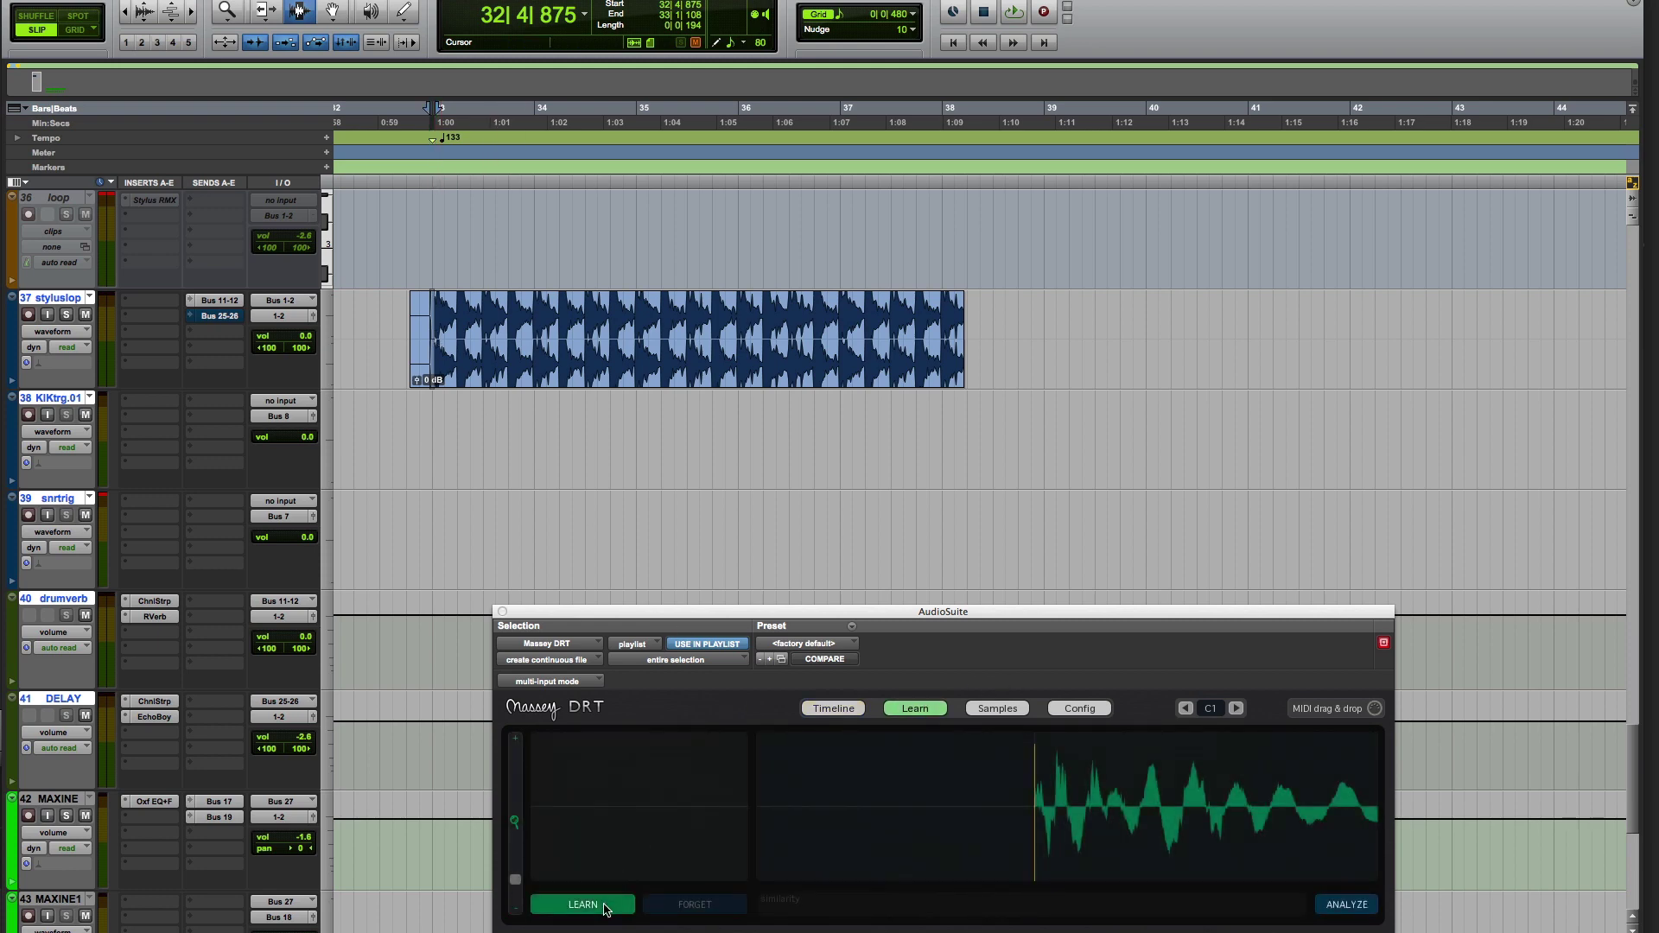
click(604, 907)
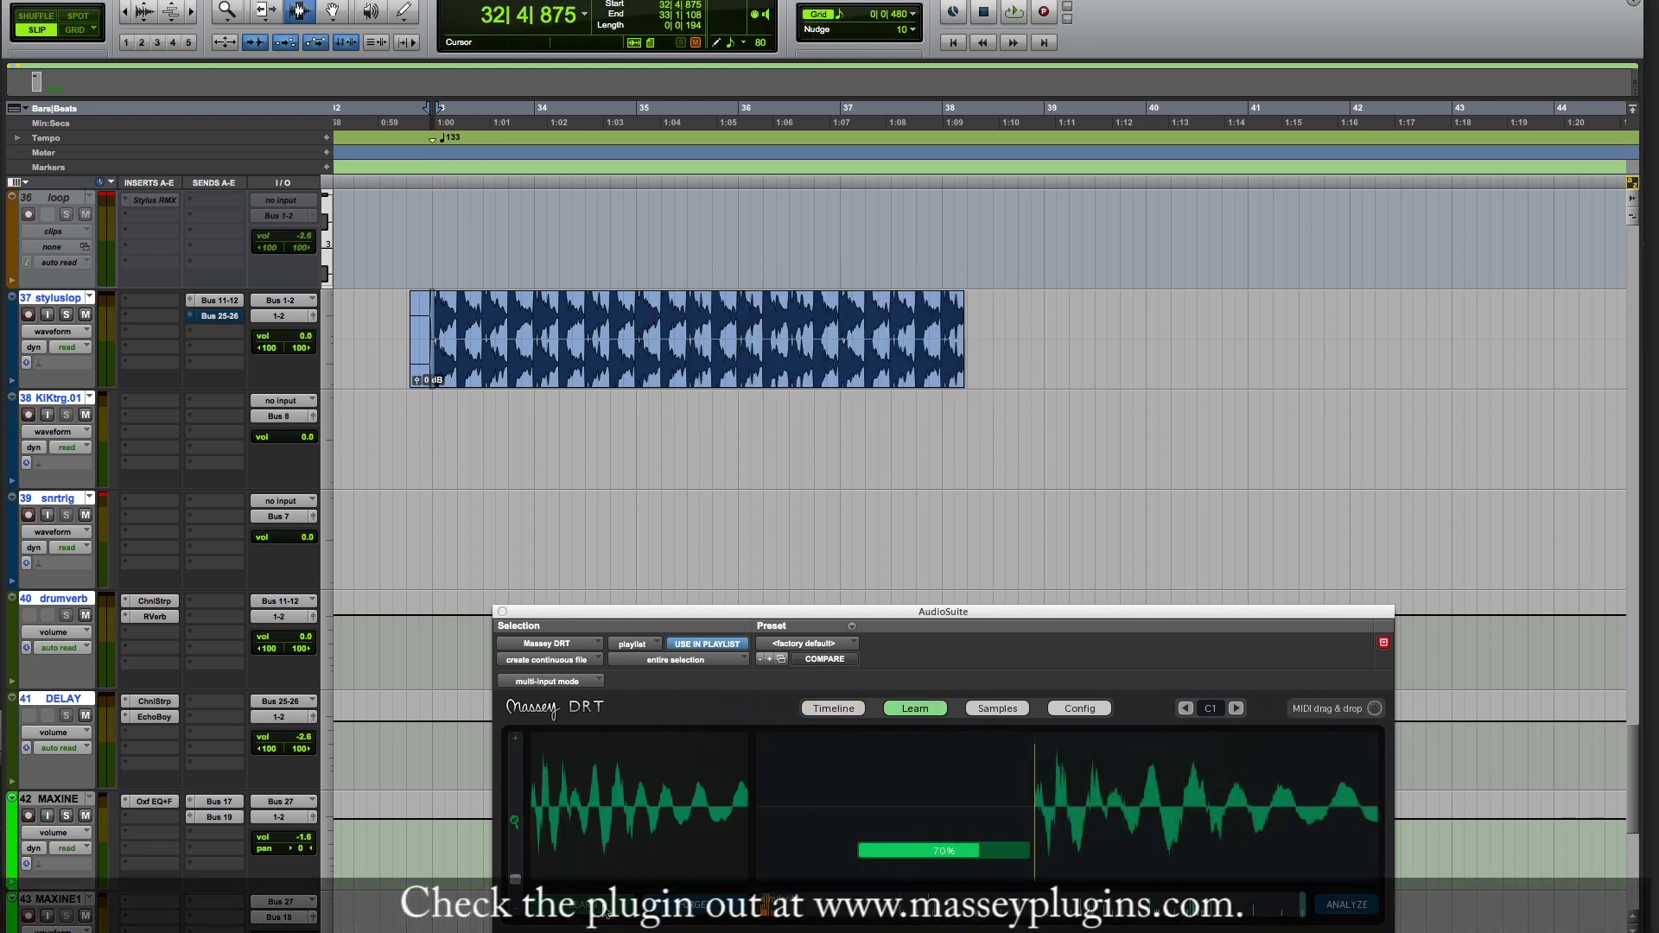
- With the entire styluslop clip selected, move DRT's similarity and timeline sensitivity thresholds close to their lowest settings
double_click(724, 352)
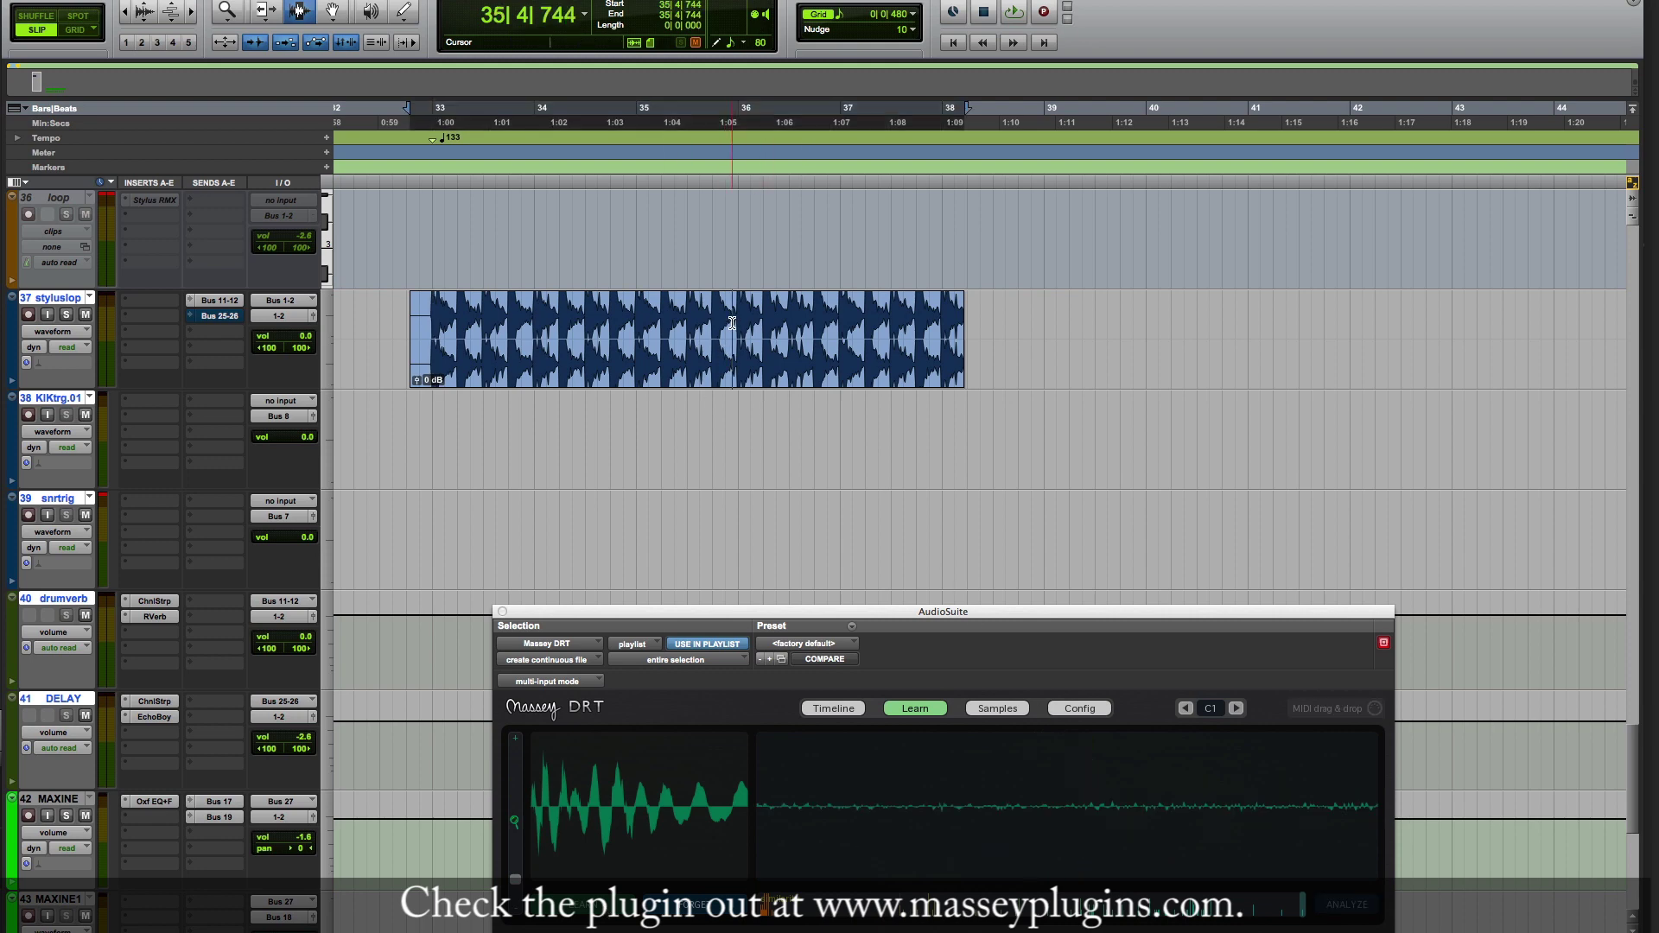
drag(1302, 905, 816, 913)
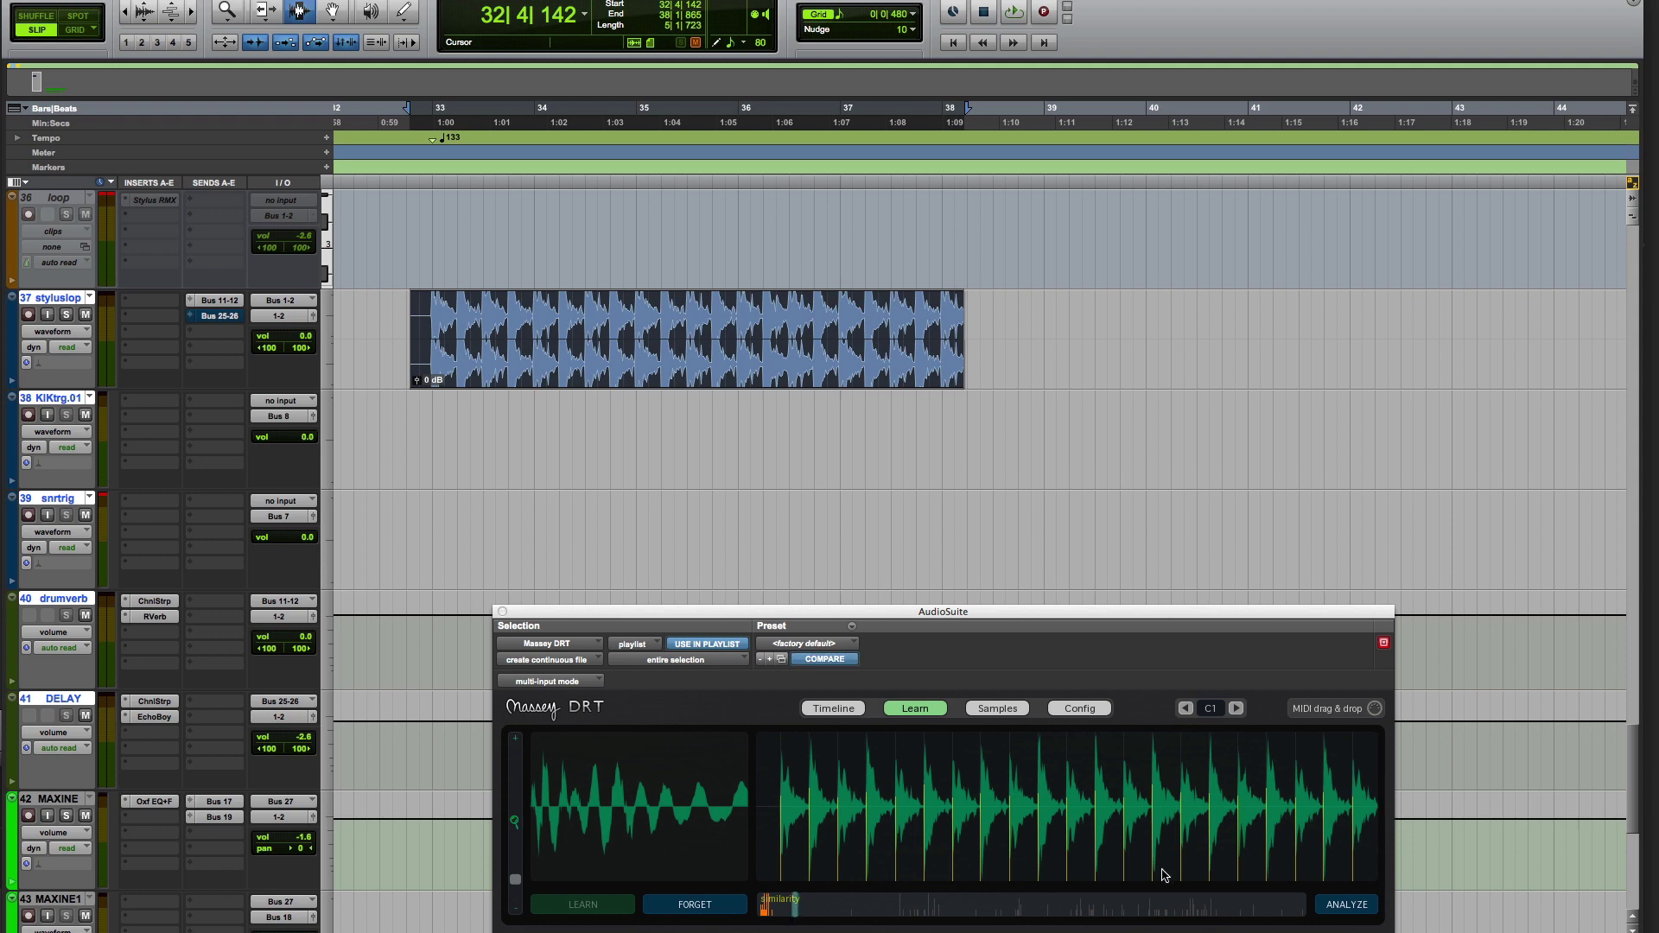
click(844, 710)
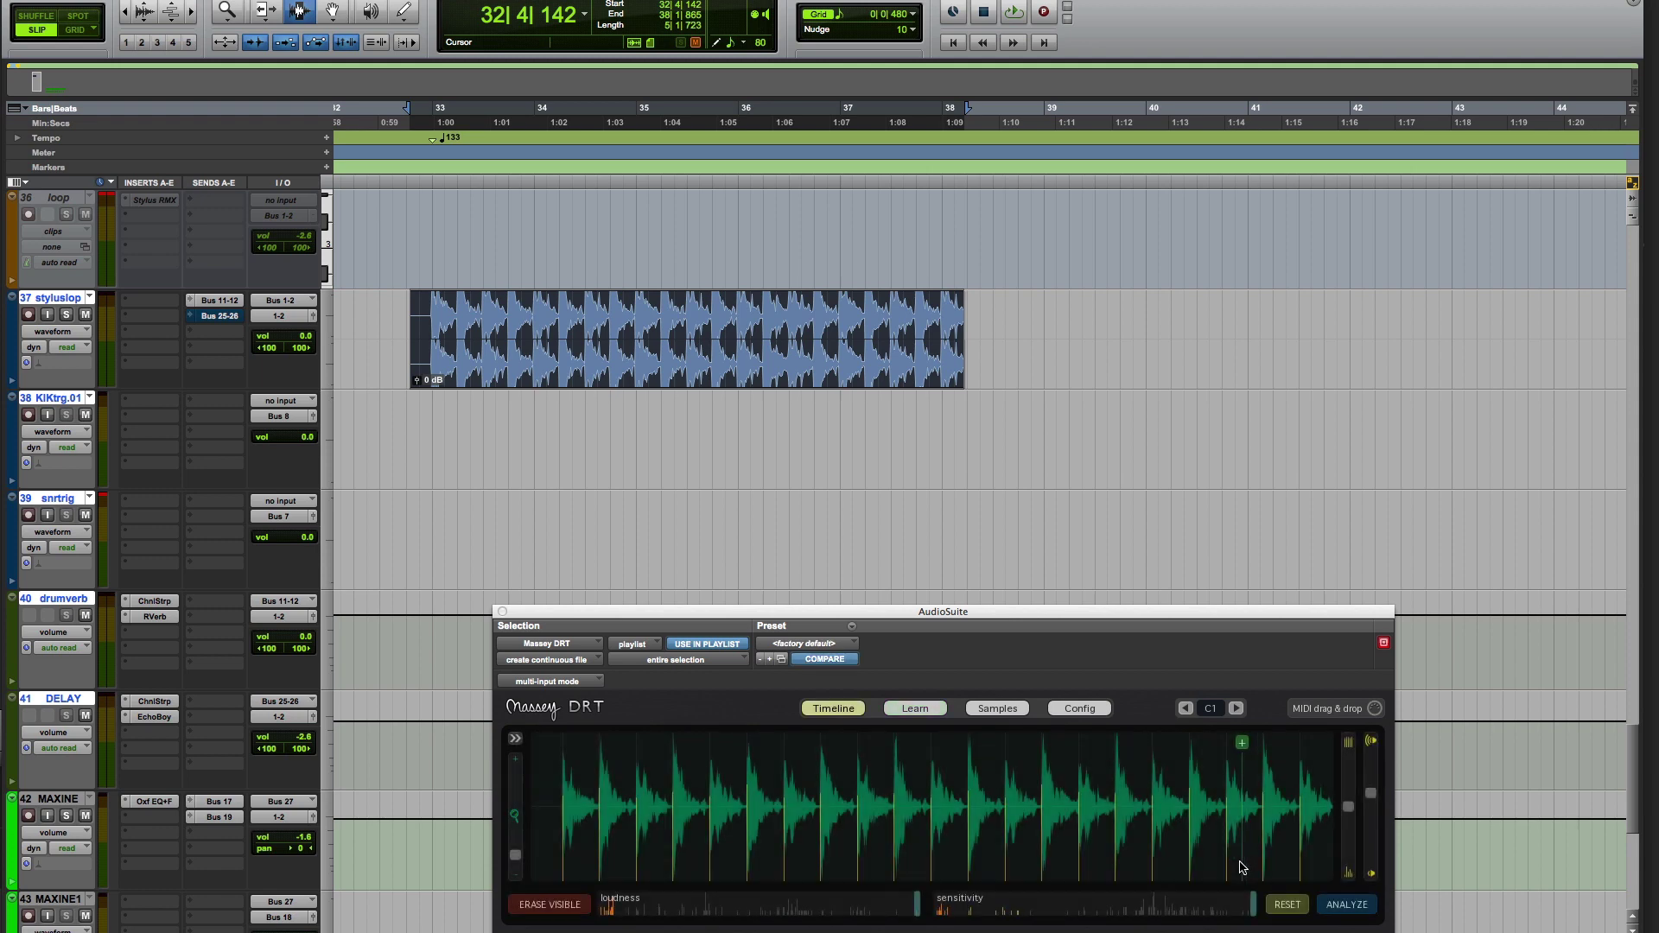
drag(1019, 899, 955, 907)
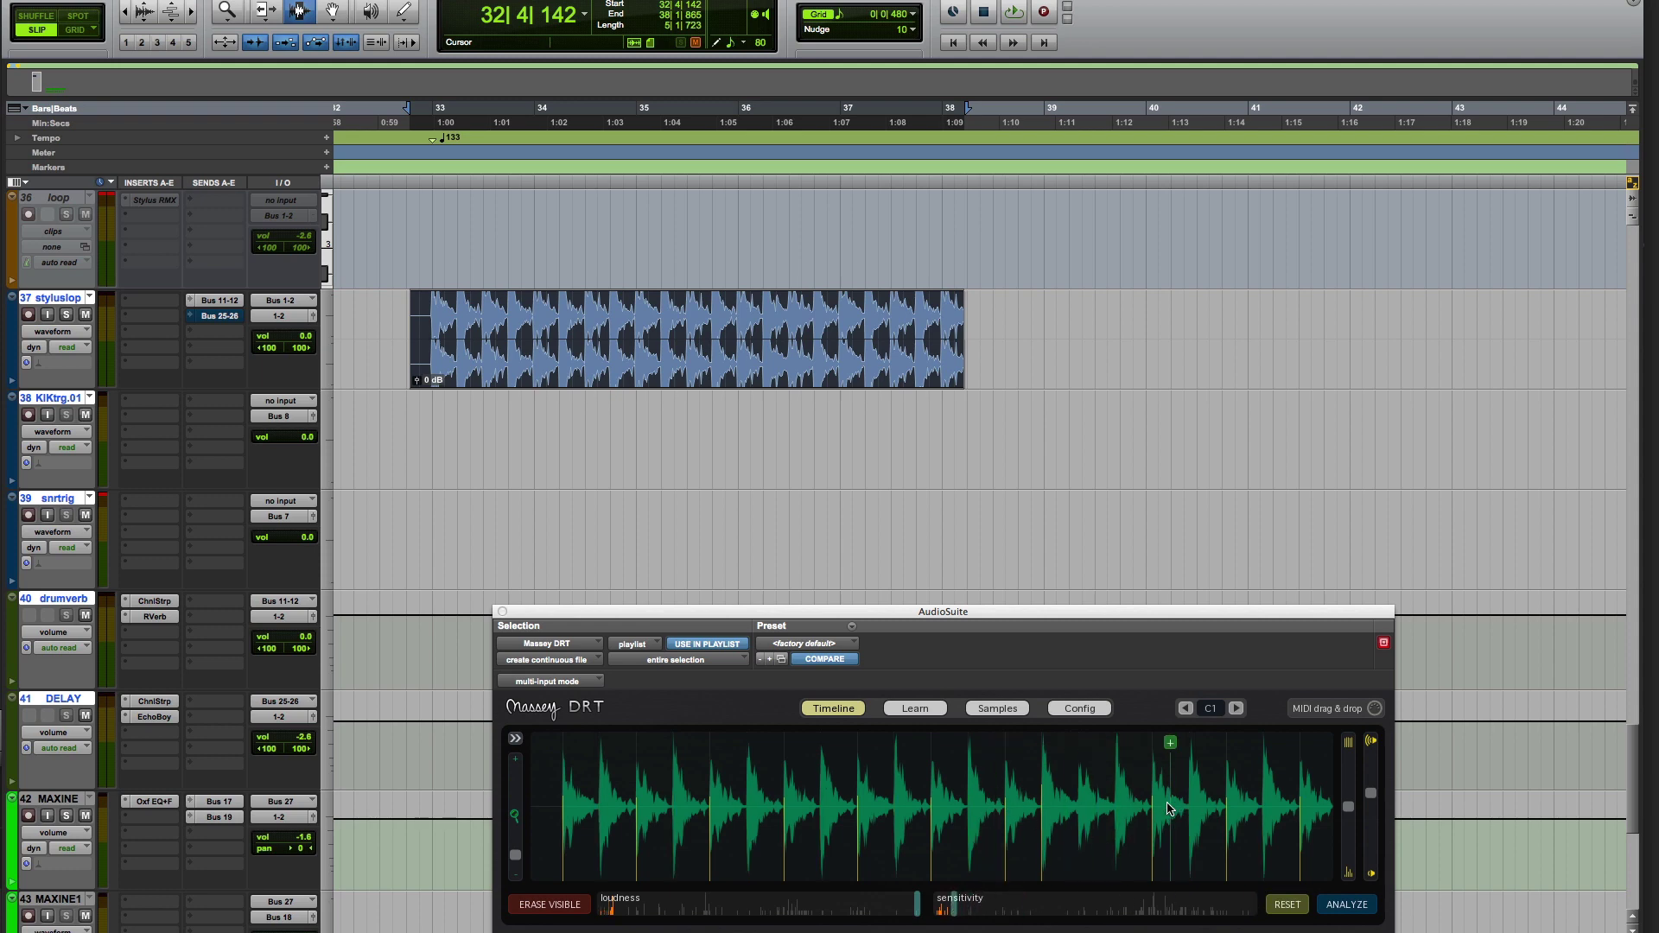
- Audition a section around bars 35 to 37 of the loop and examine how DRT's trigger markers line up with the kick transients
drag(706, 327, 861, 373)
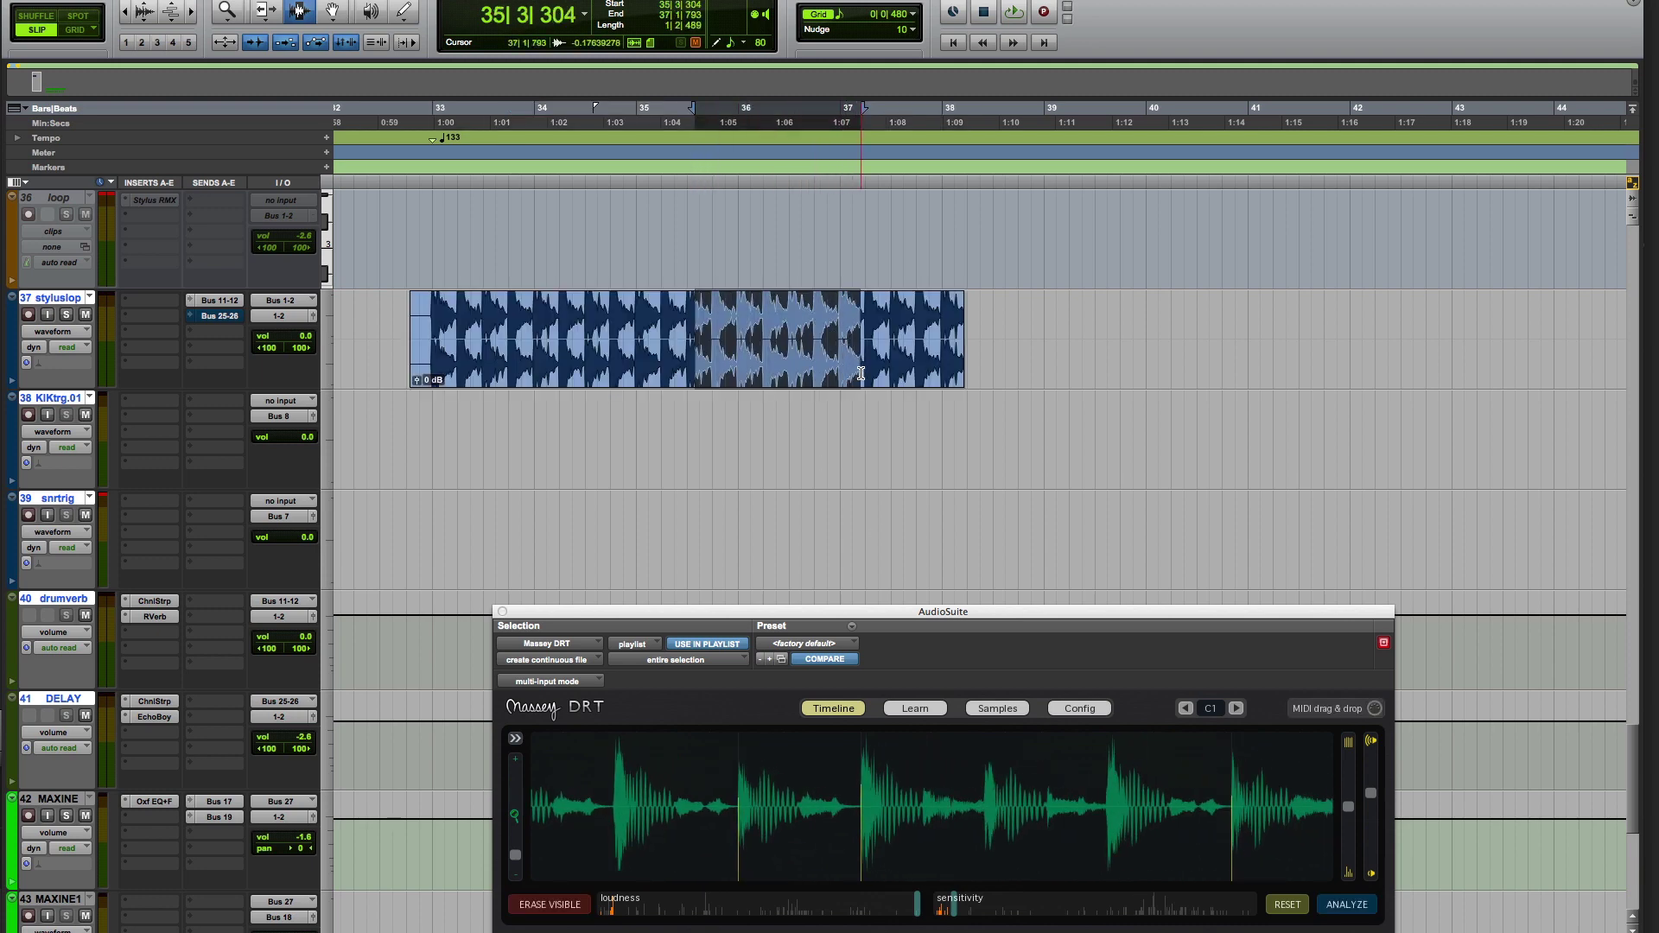
key(space)
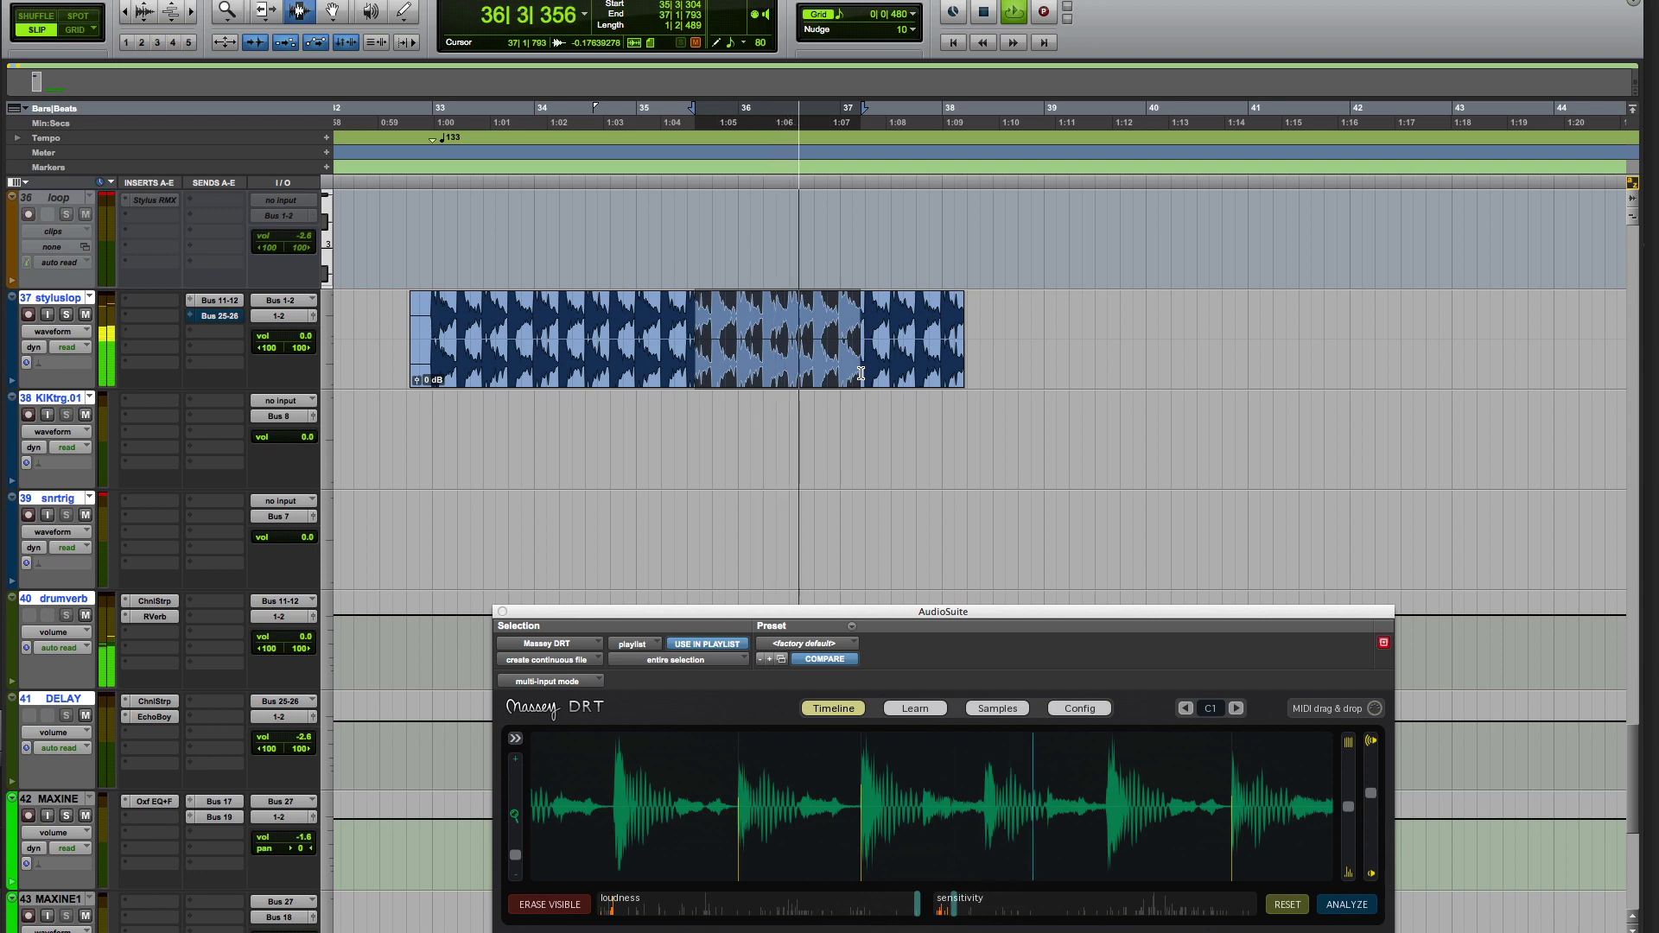
key(space)
drag(742, 351, 871, 351)
mouse_move(684, 778)
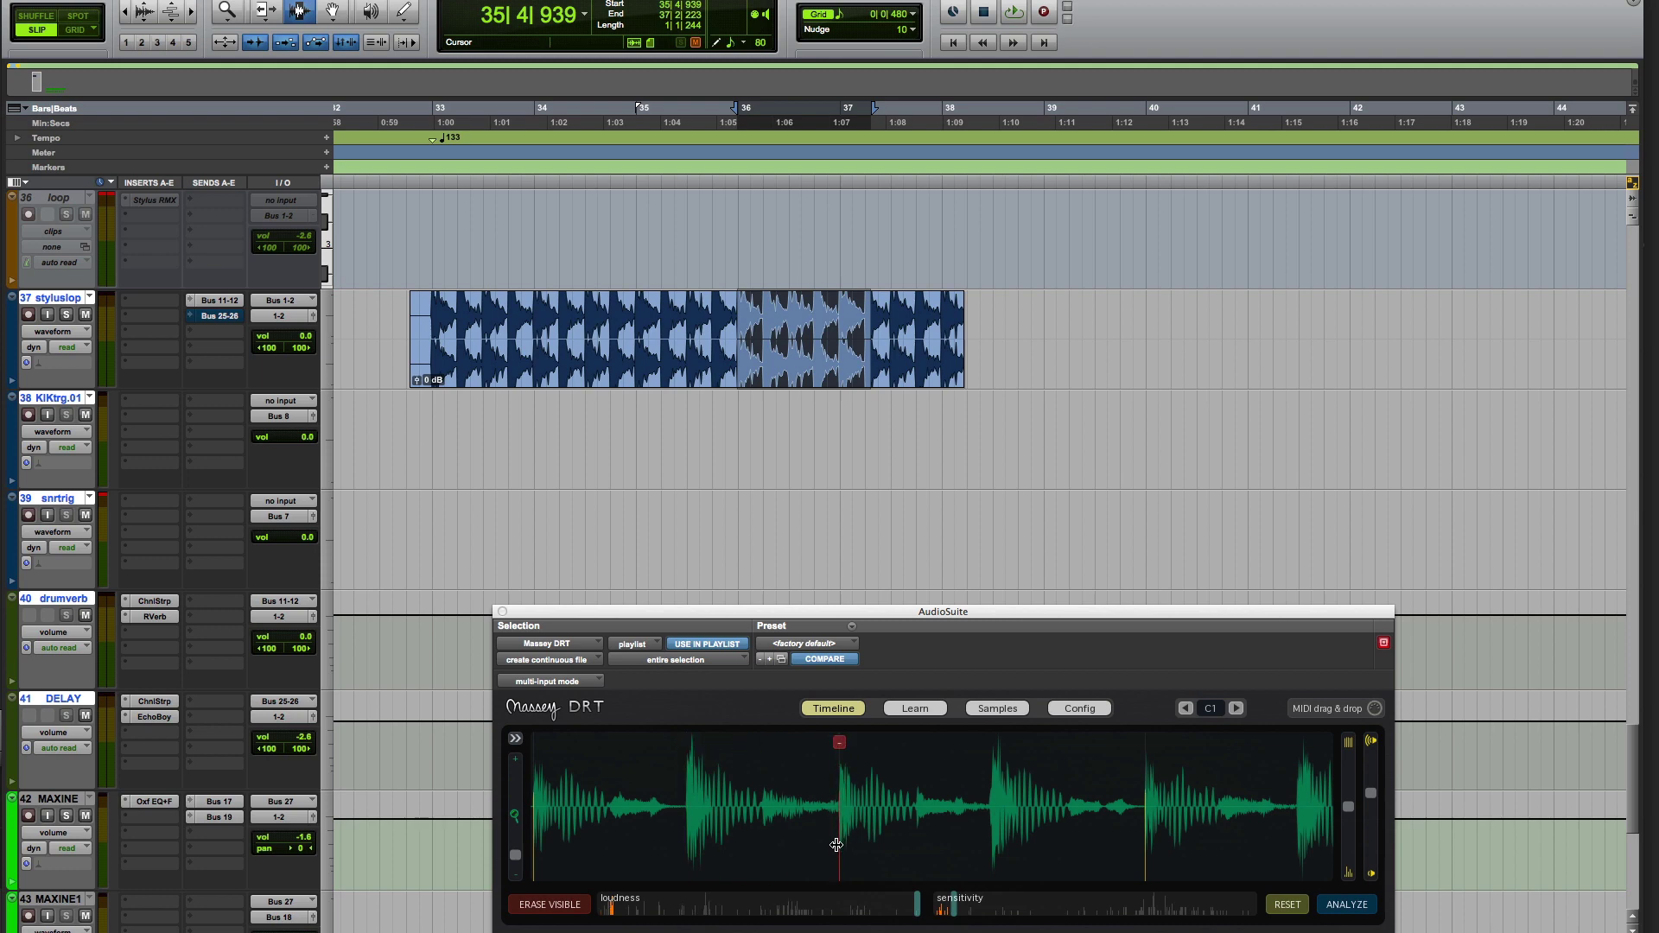
scroll(932, 854, up, 3)
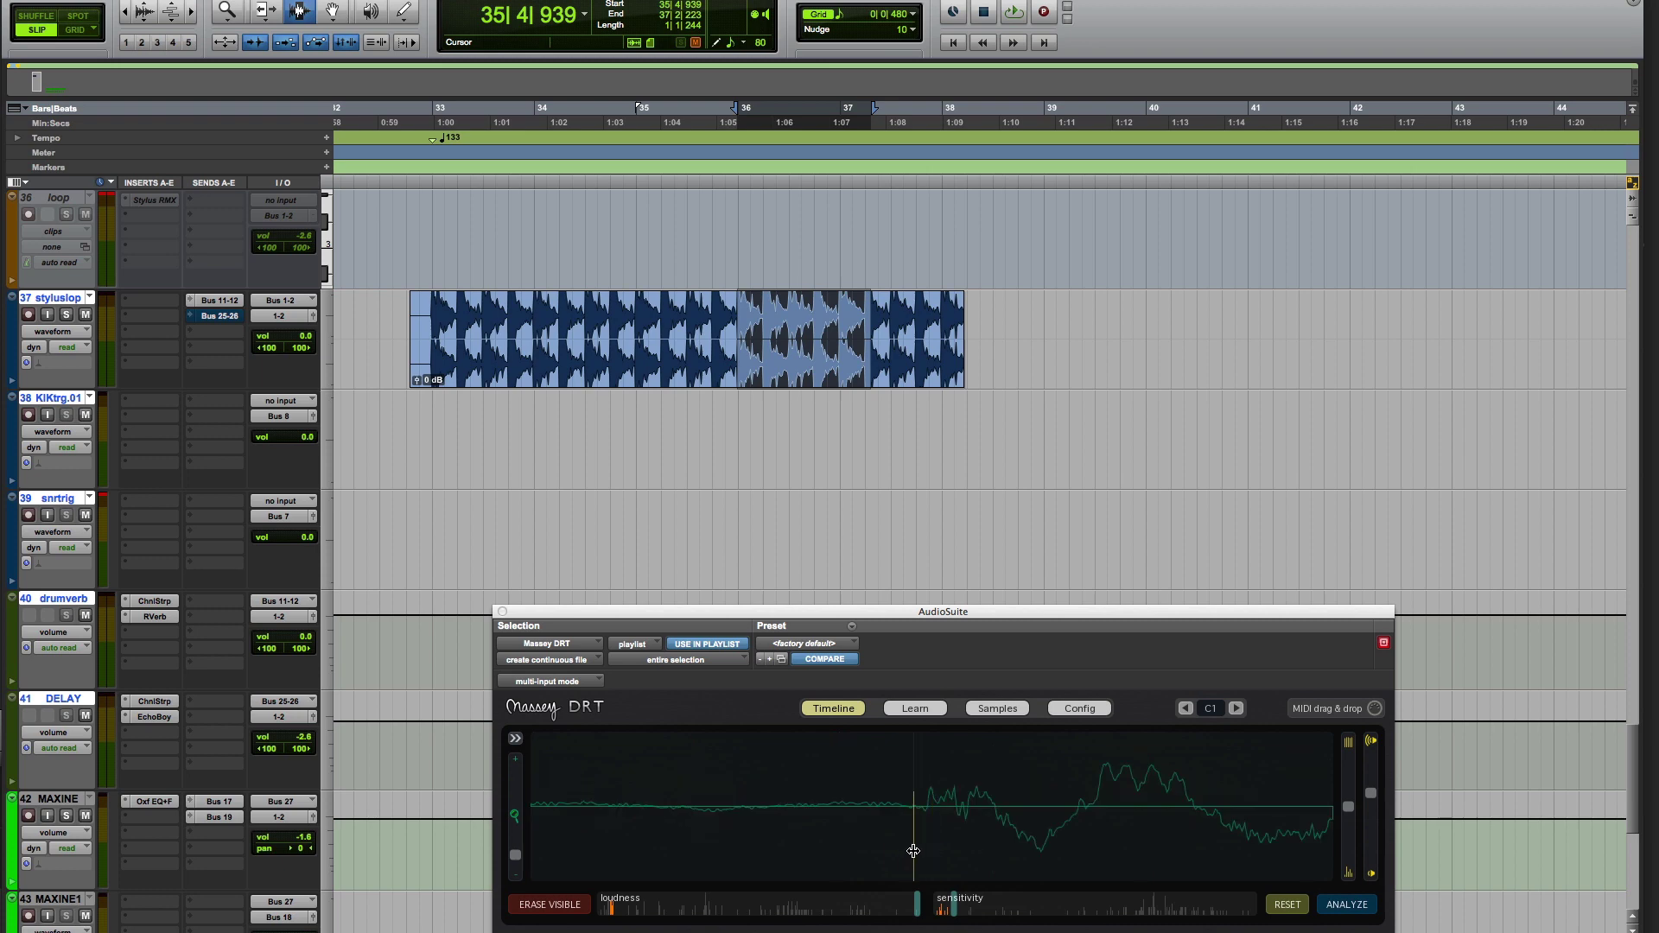
scroll(840, 854, down, 3)
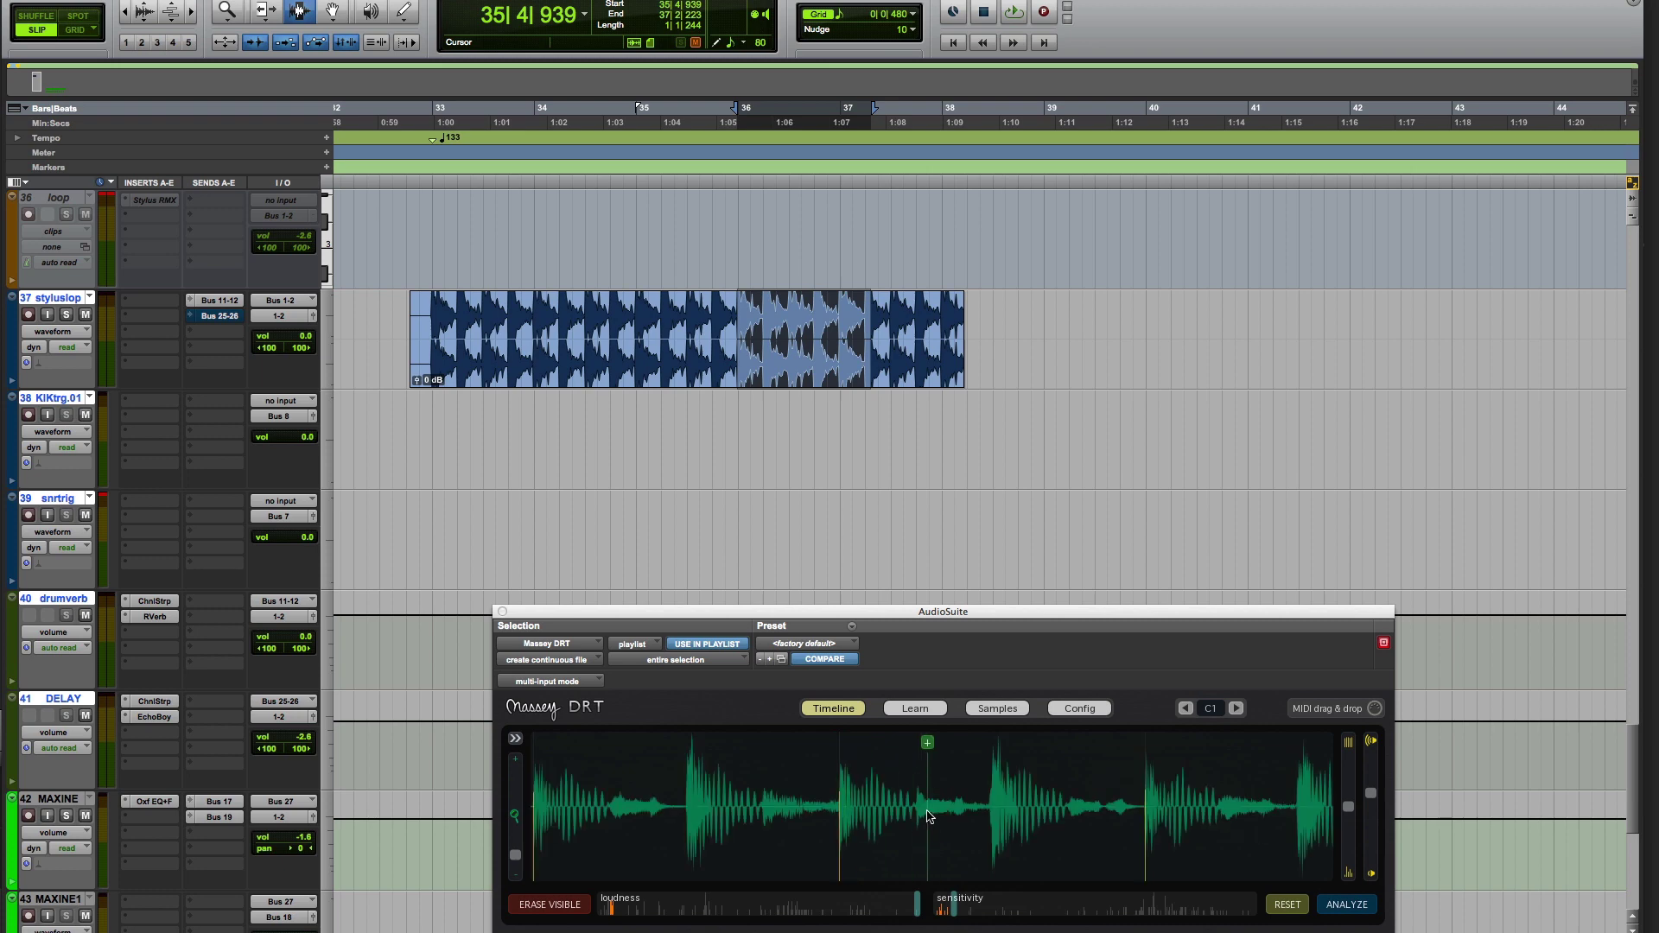
- Reselect the whole styluslop clip, raise DRT's speaker slider, and import Wave.aif as the trigger sample
double_click(758, 320)
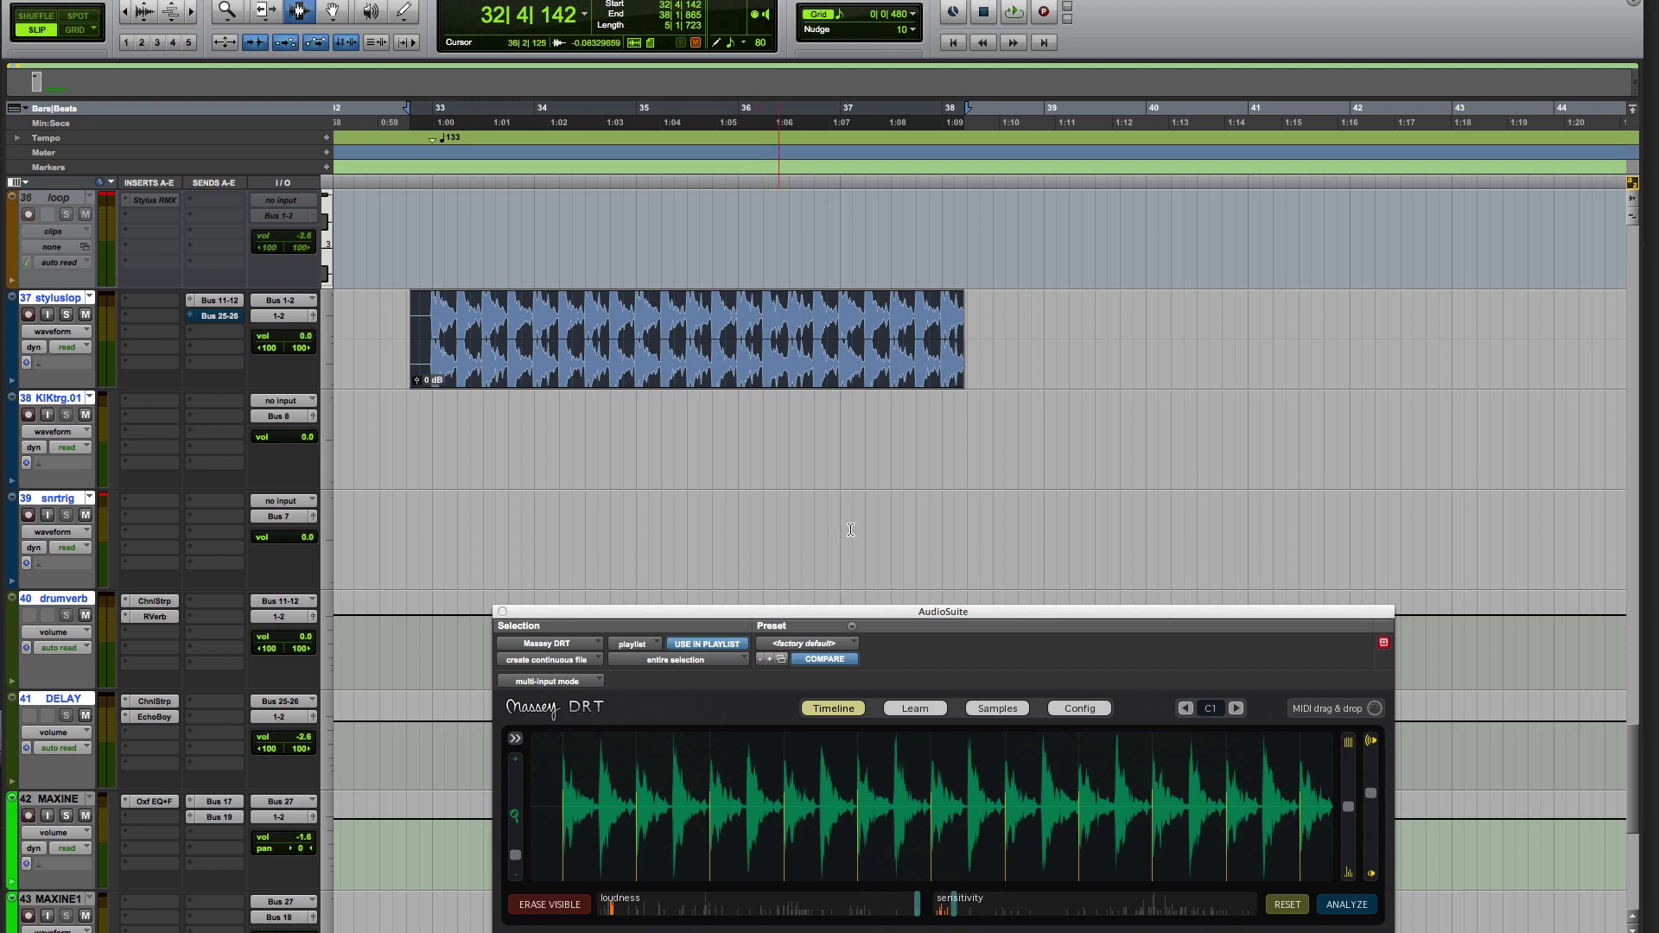
drag(1371, 793, 1374, 760)
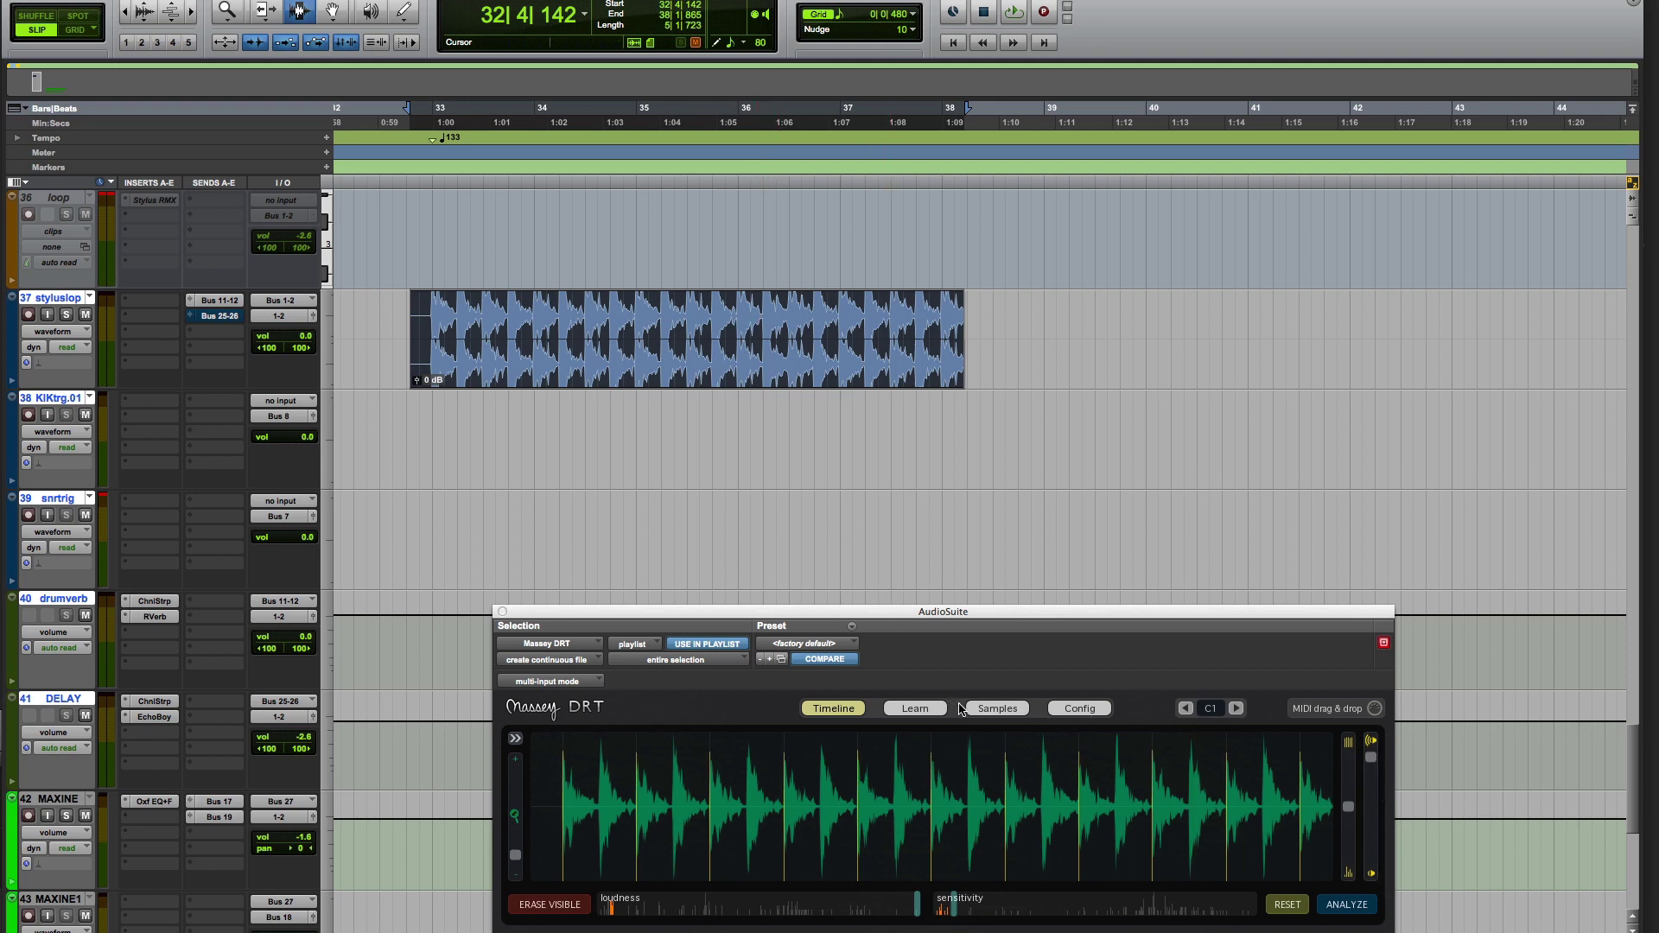
click(968, 709)
click(531, 765)
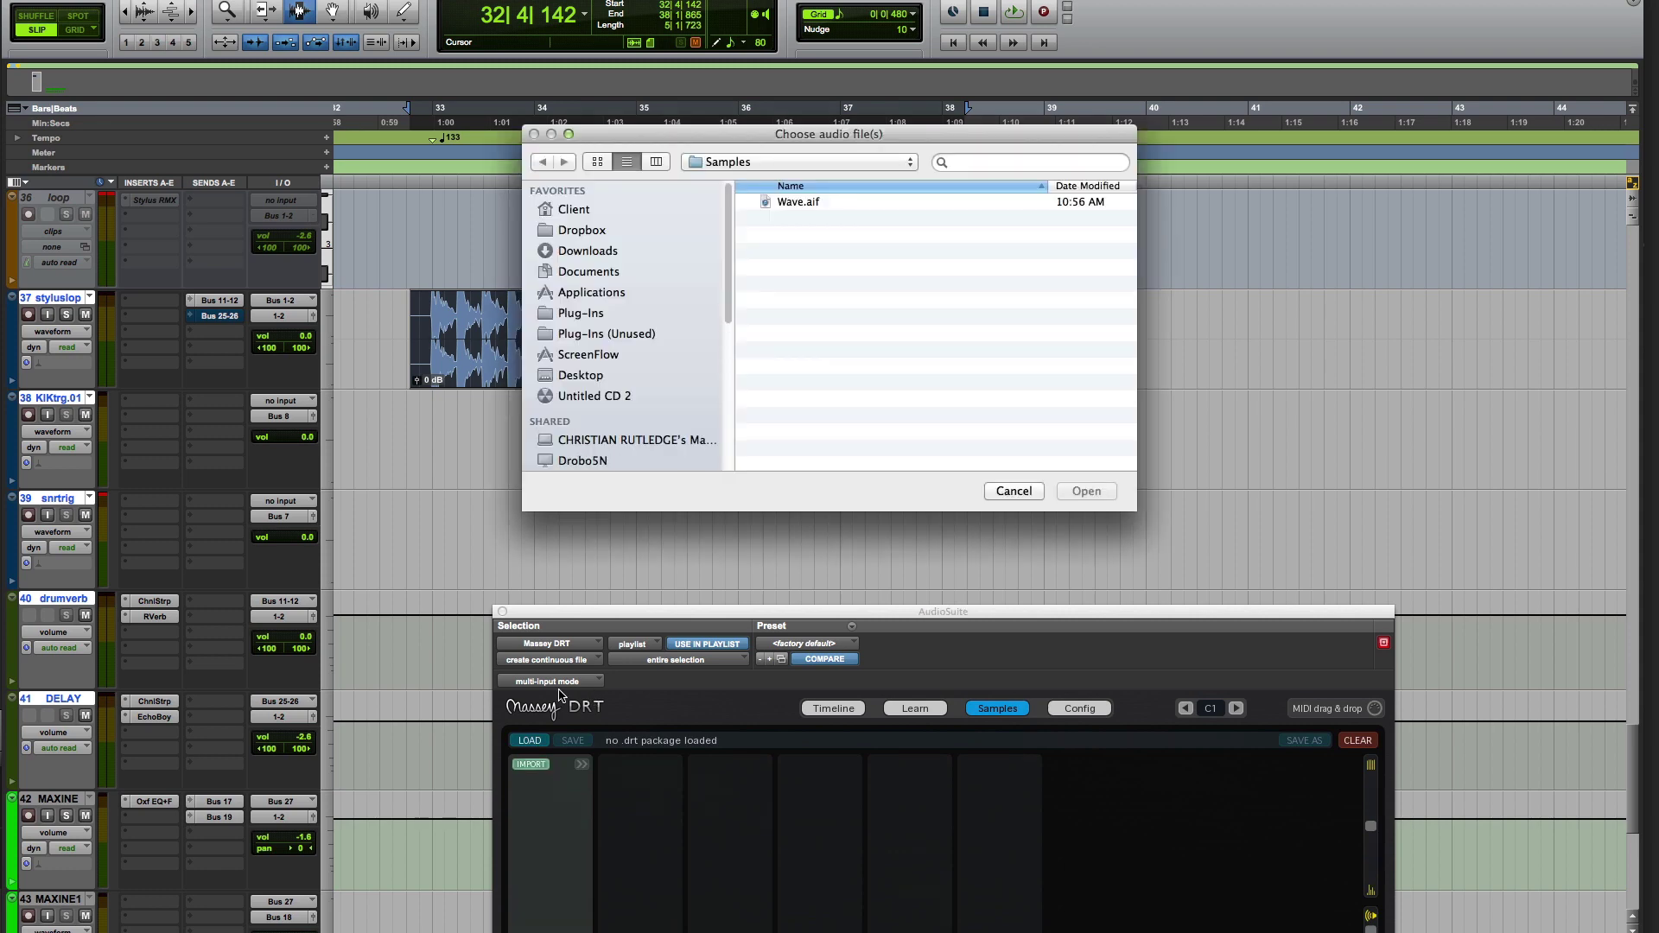
double_click(781, 203)
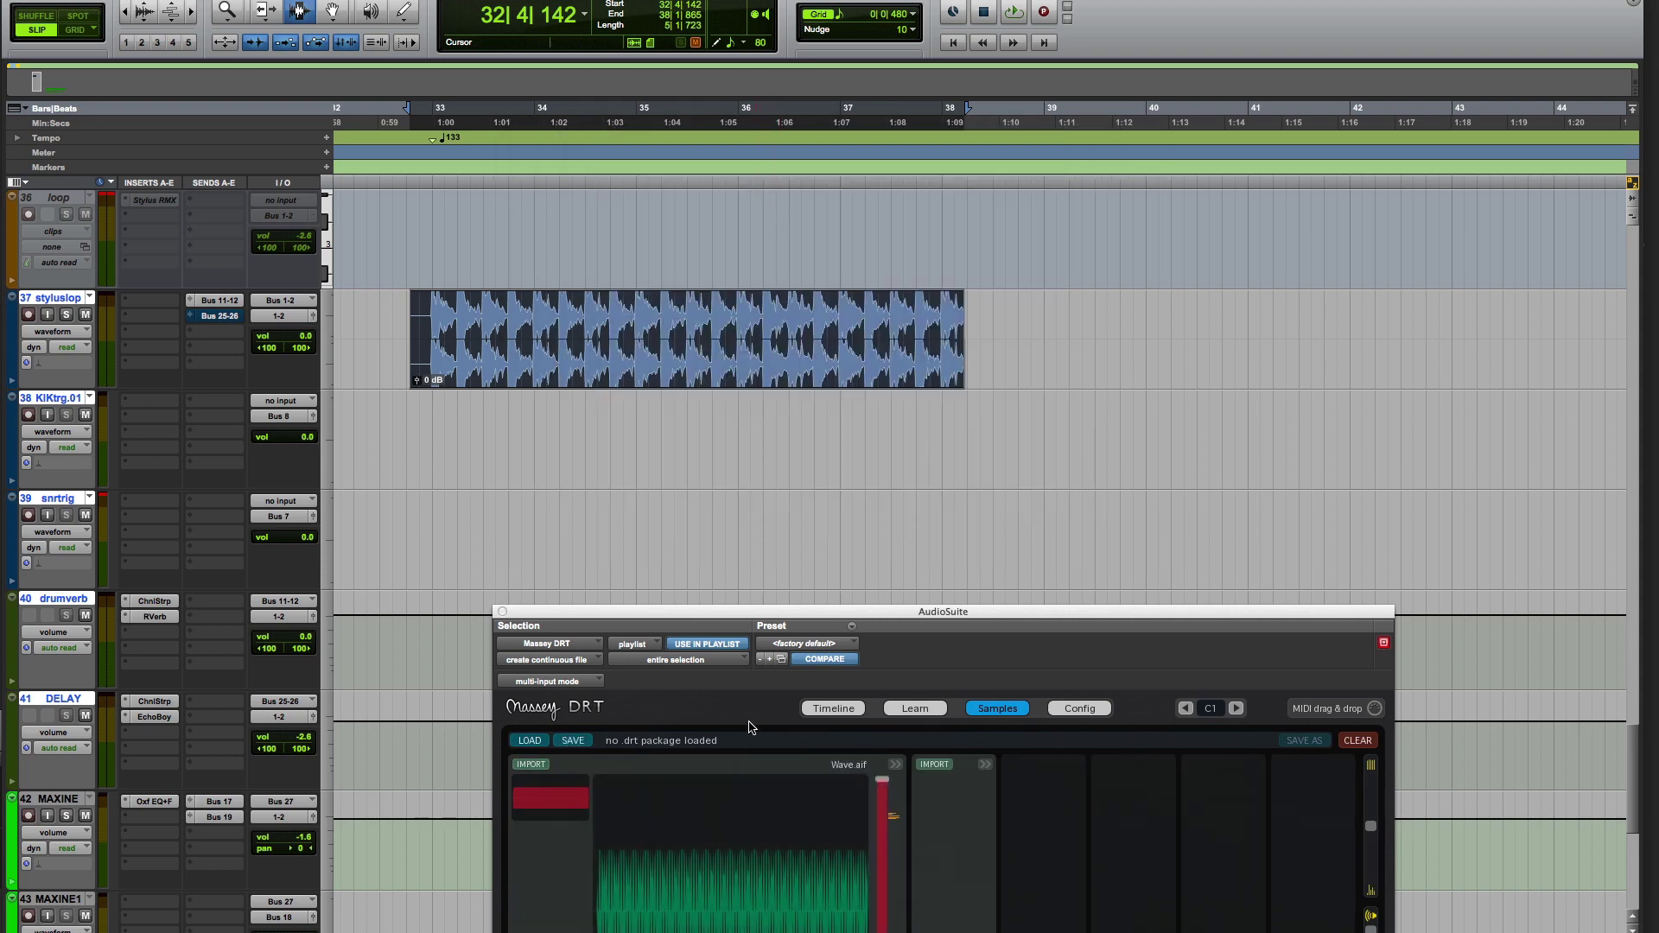
- Render the kick triggers with the Wave.aif sample onto the KIKtrg.01 track and close the Massey DRT window
drag(1050, 615, 1221, 429)
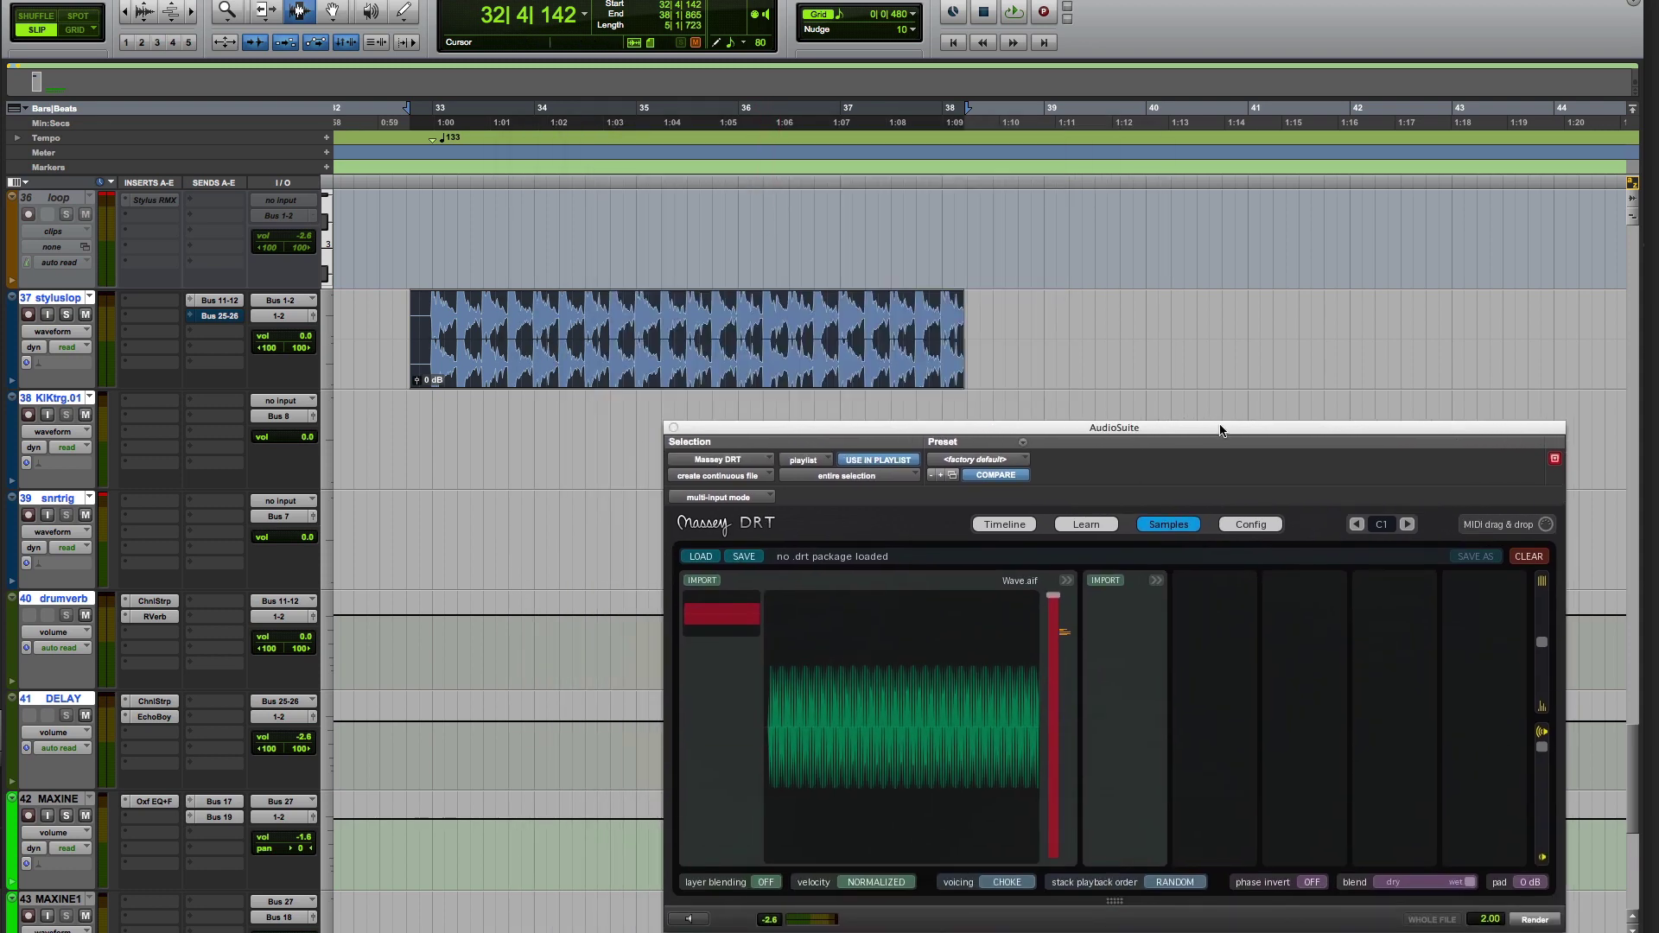
click(1543, 921)
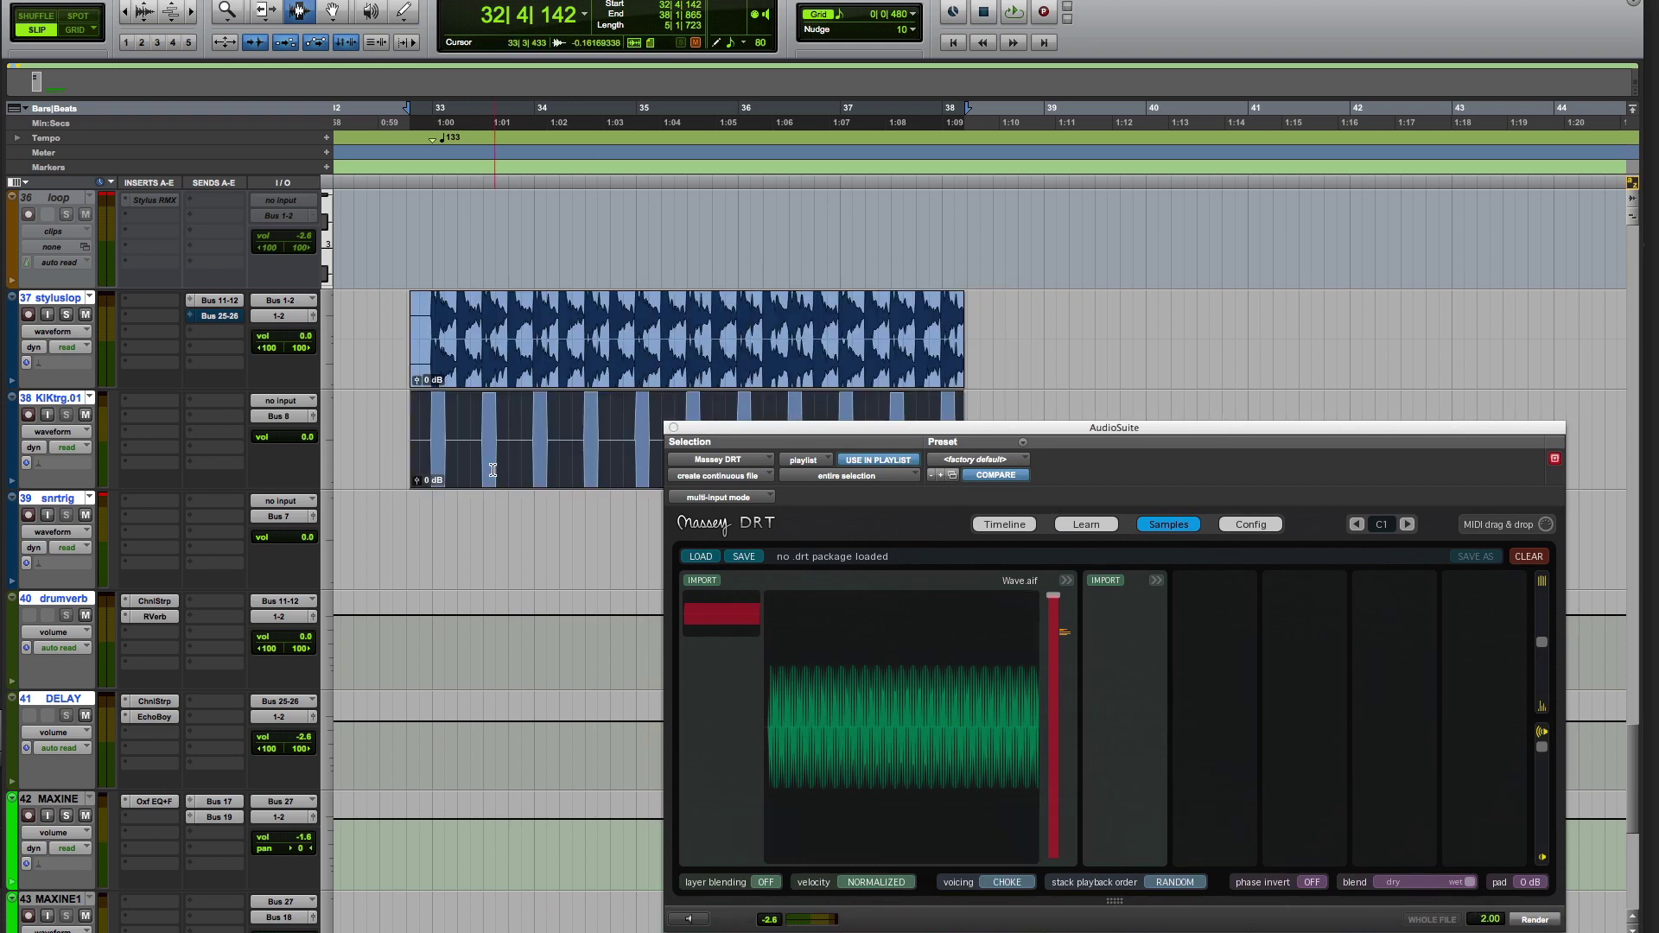
click(674, 427)
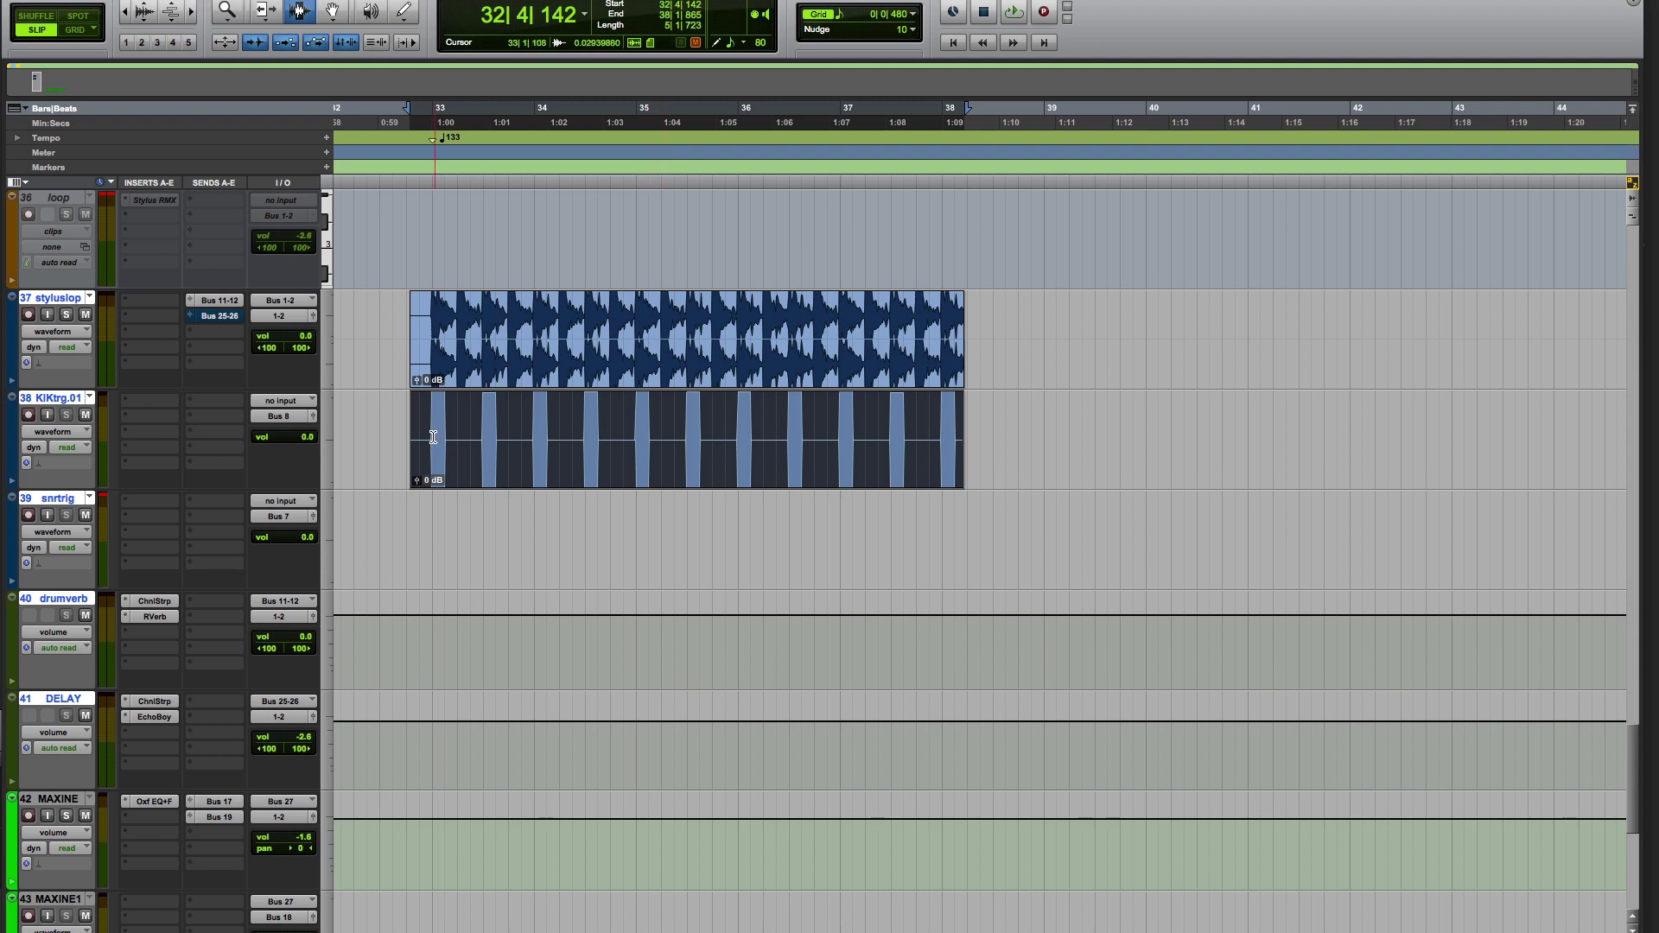
- Nudge the rendered KIKtrg.01 clip earlier to start at 32|4|102 so each trigger precedes its kick
key(Escape)
key(Escape)
key(Escape)
key(Escape)
drag(414, 441, 553, 462)
key(Escape)
key(Escape)
key(Escape)
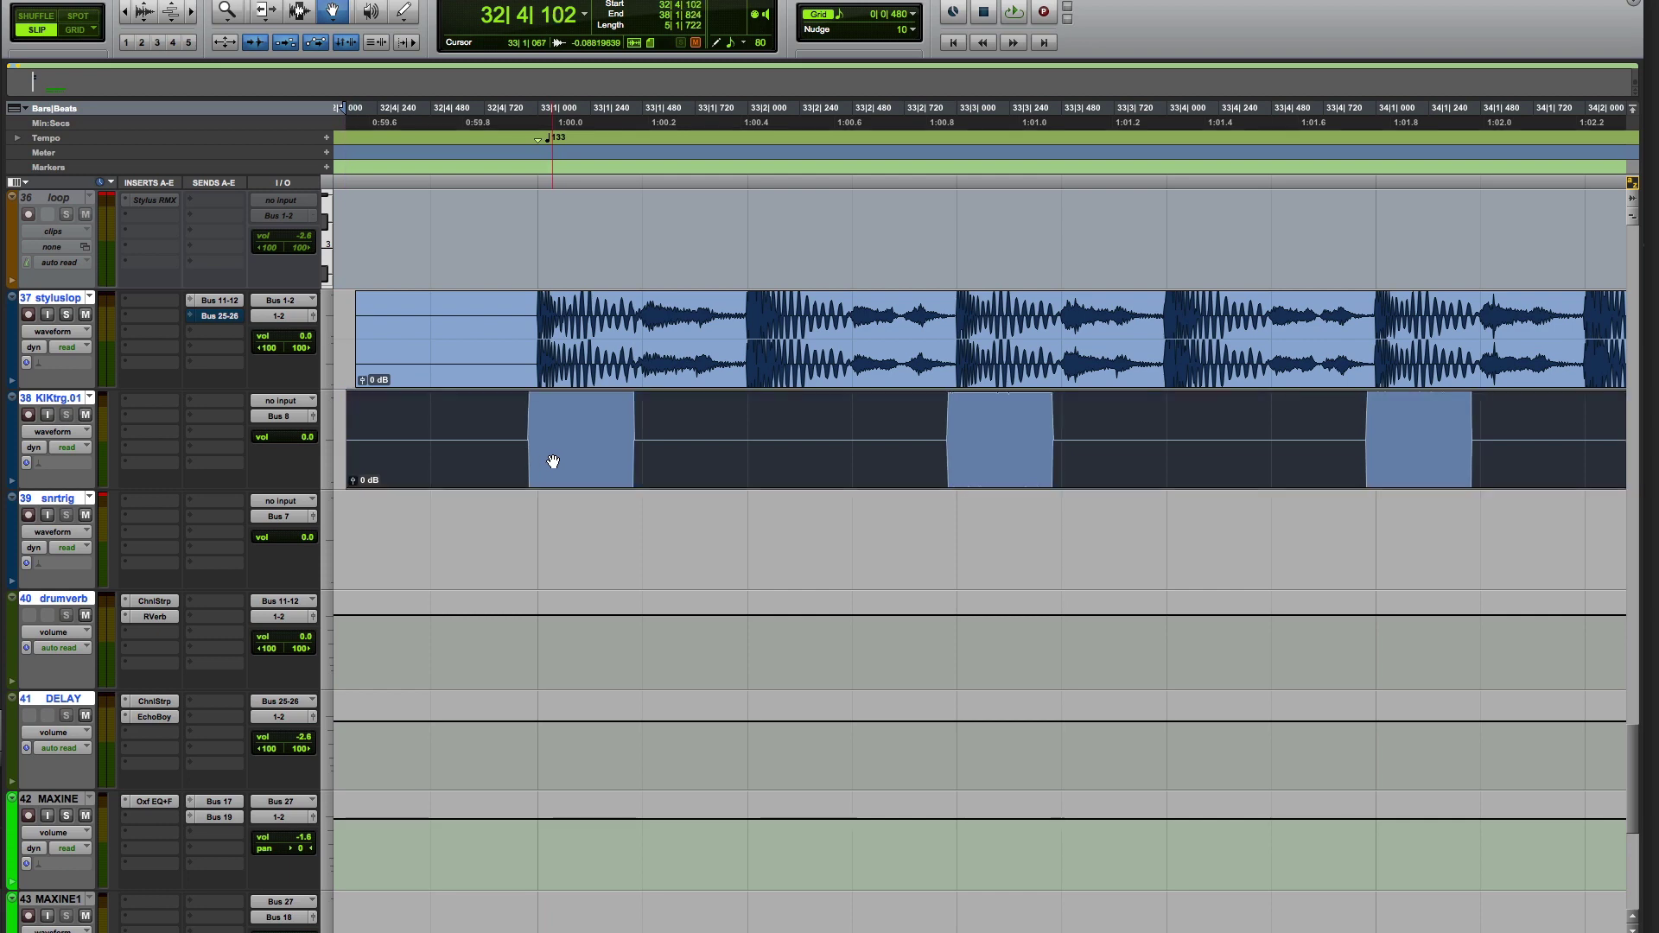
key(Escape)
key(Escape)
key(Escape)
key(Escape)
key(Escape)
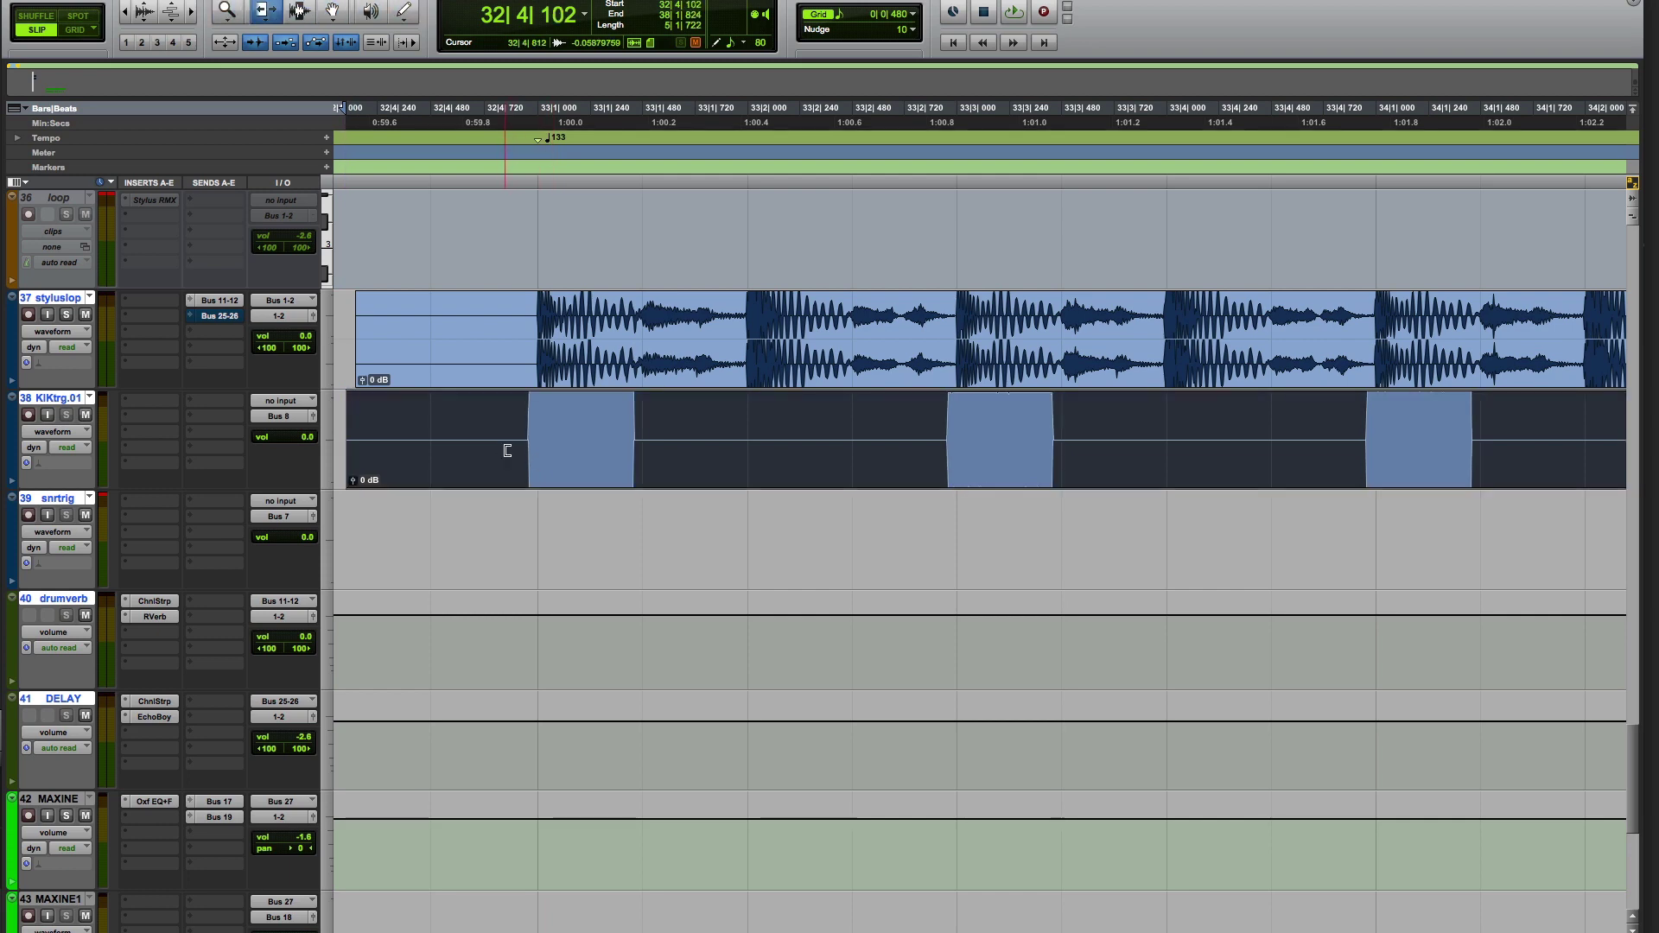
- Audition from 32|4|623 through the drumverb Channel Strip, sweeping the compressor depth through -27.0 and -8.4 dB and leaving it at -68.1 dB
click(462, 447)
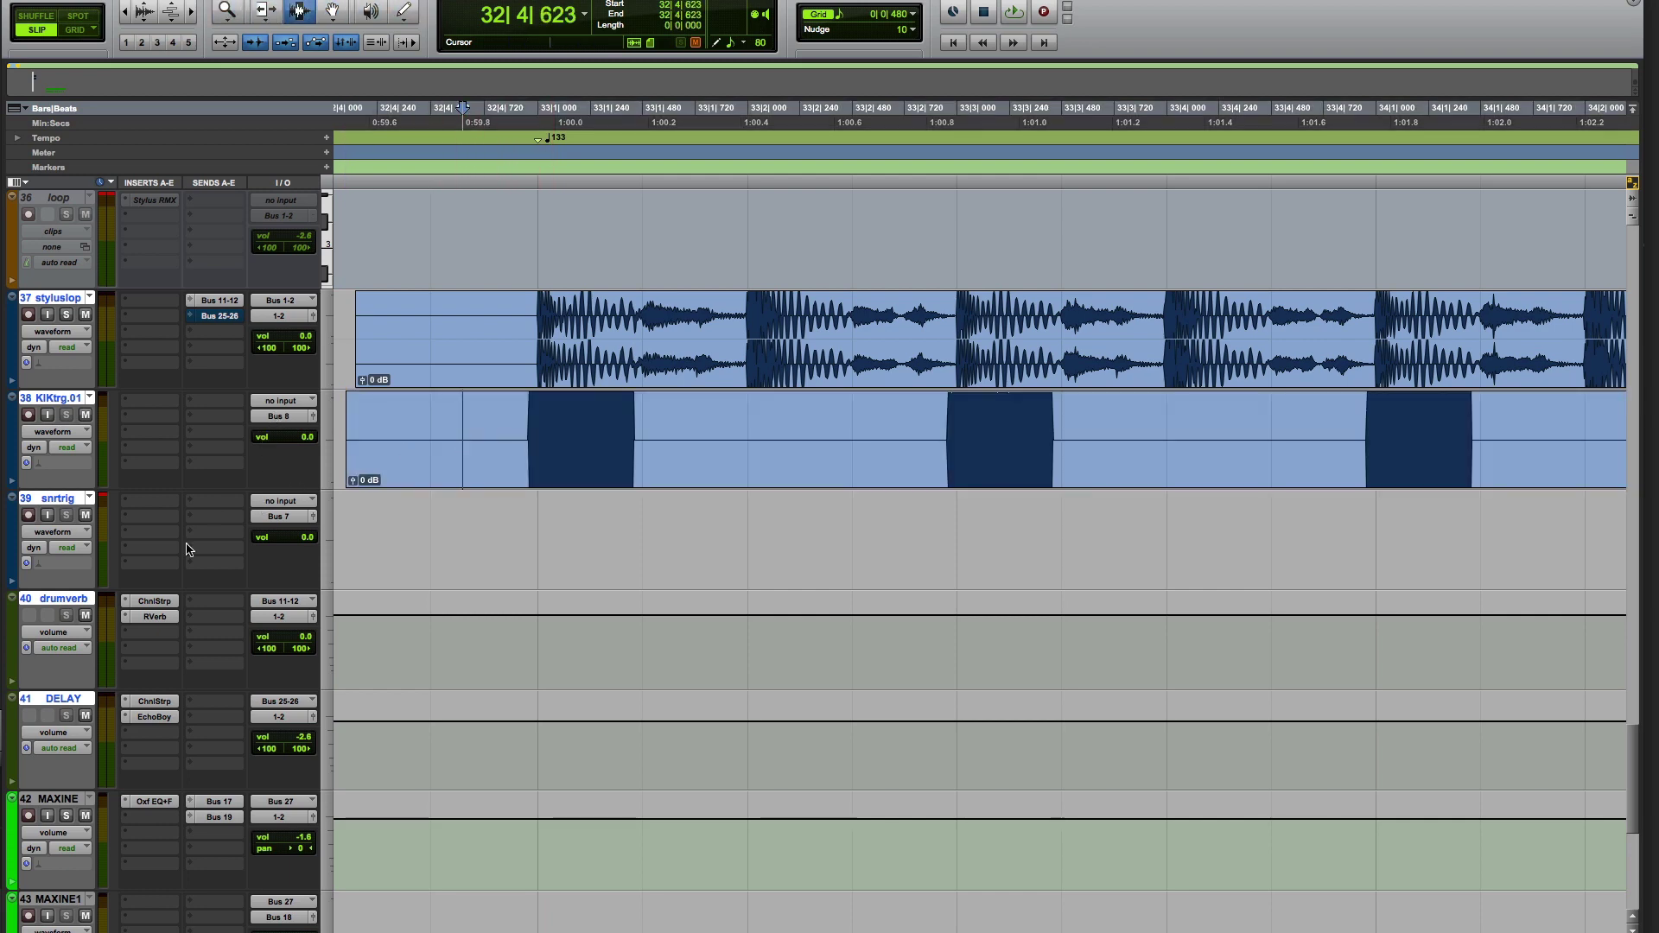
click(154, 602)
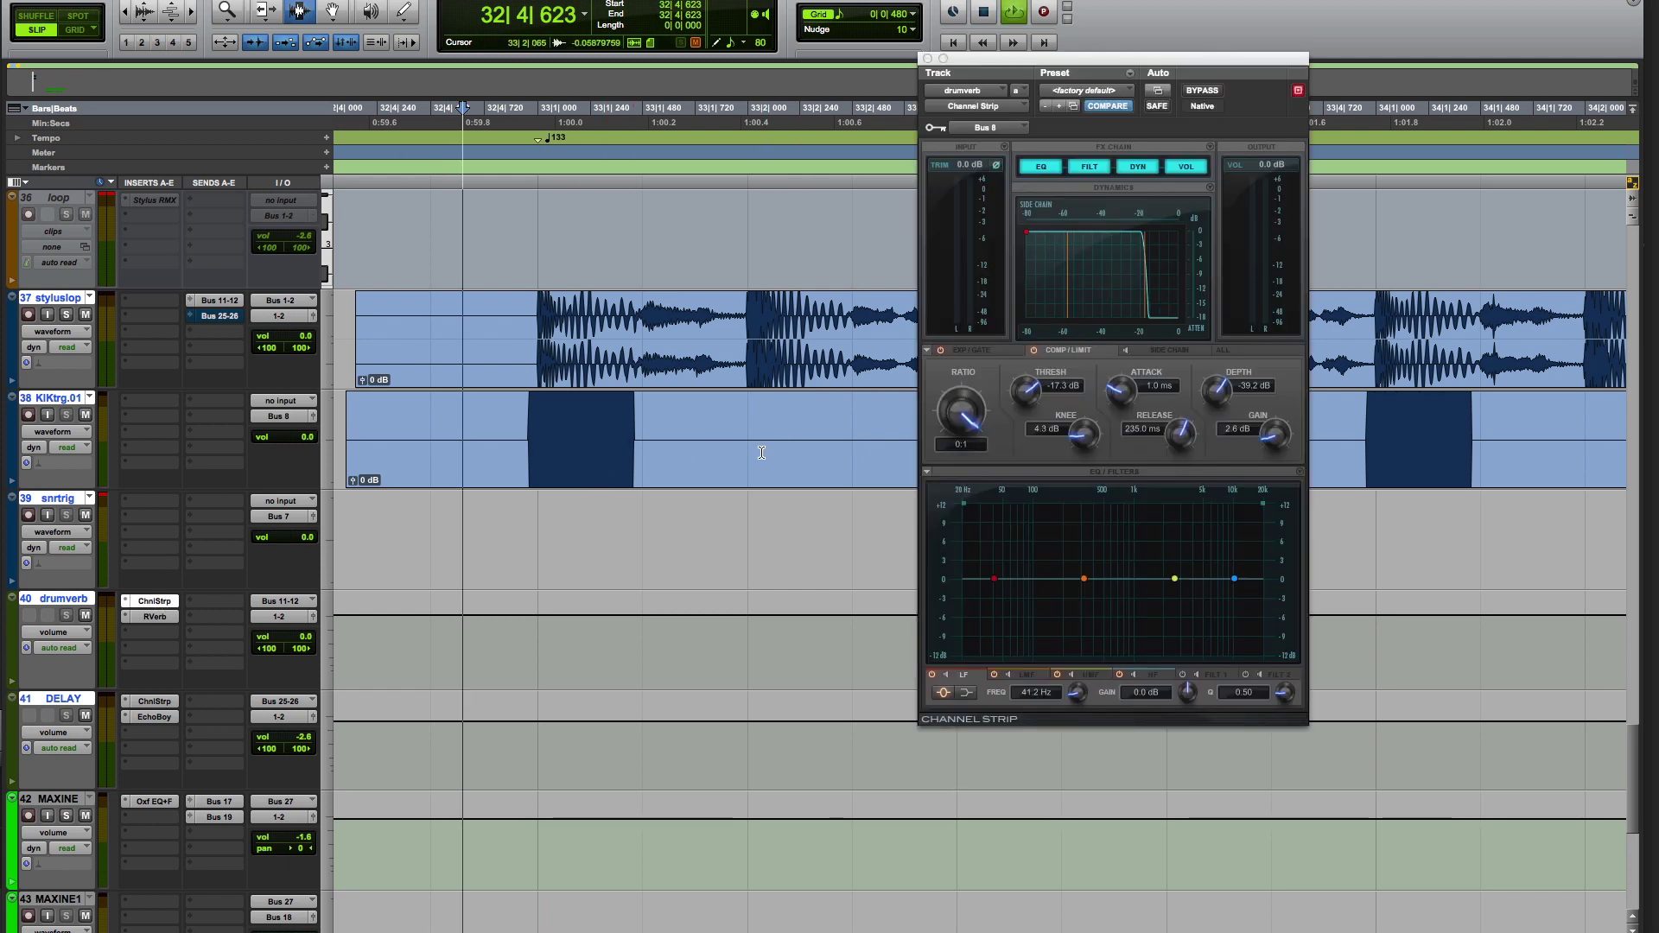
key(space)
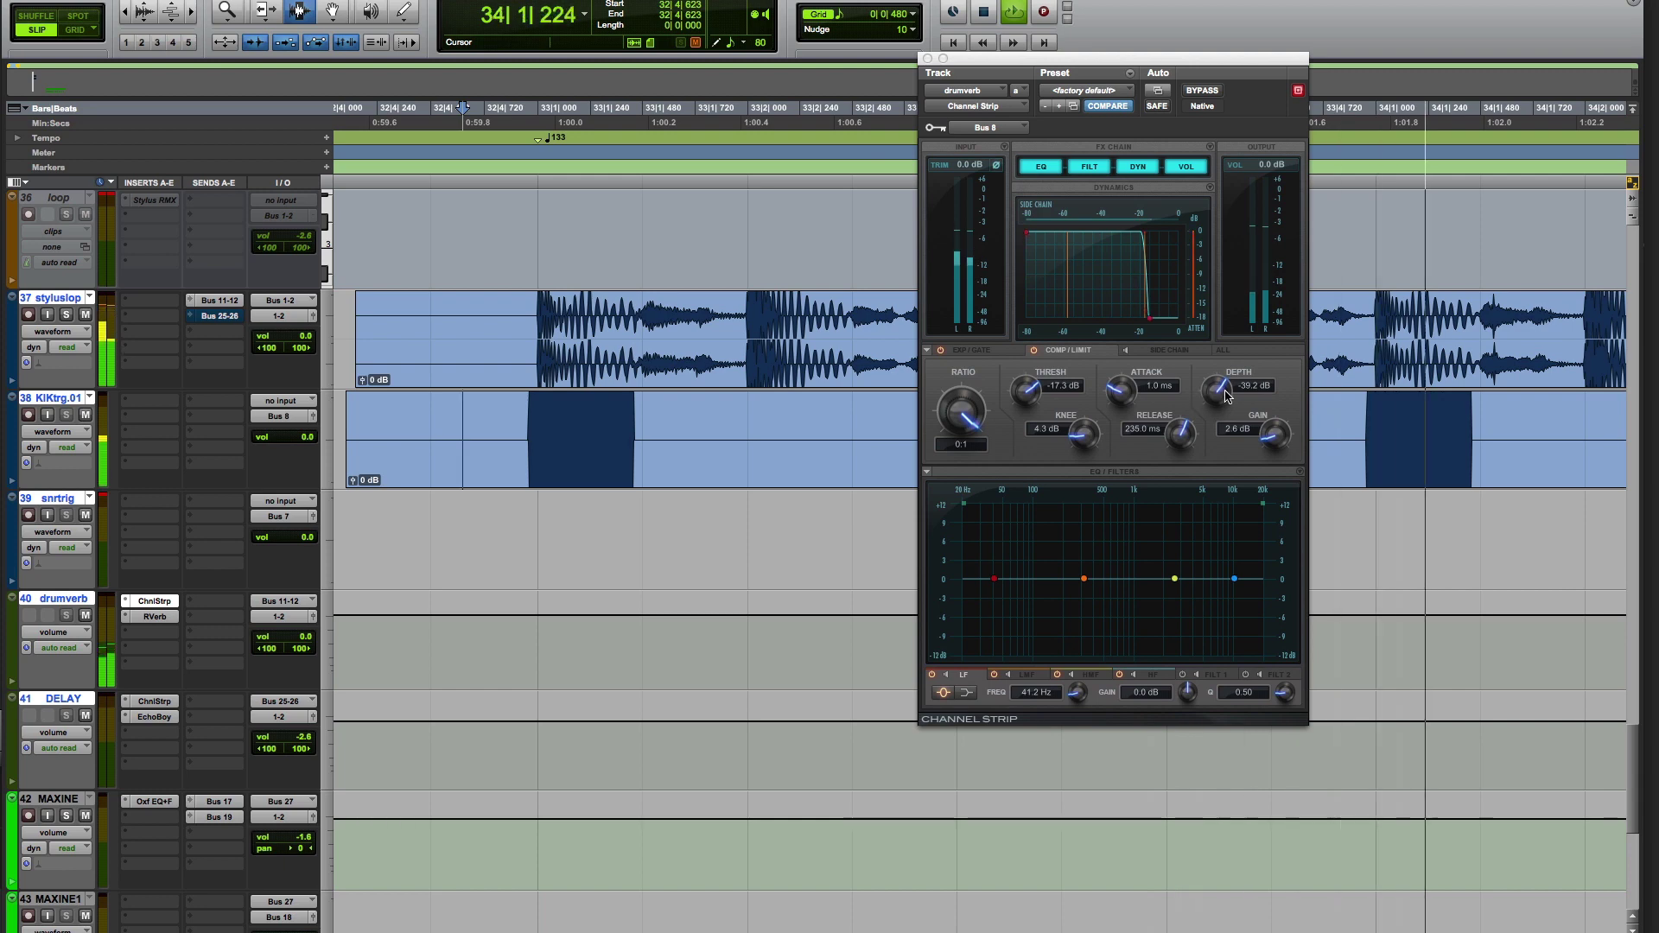
drag(1201, 400, 1219, 300)
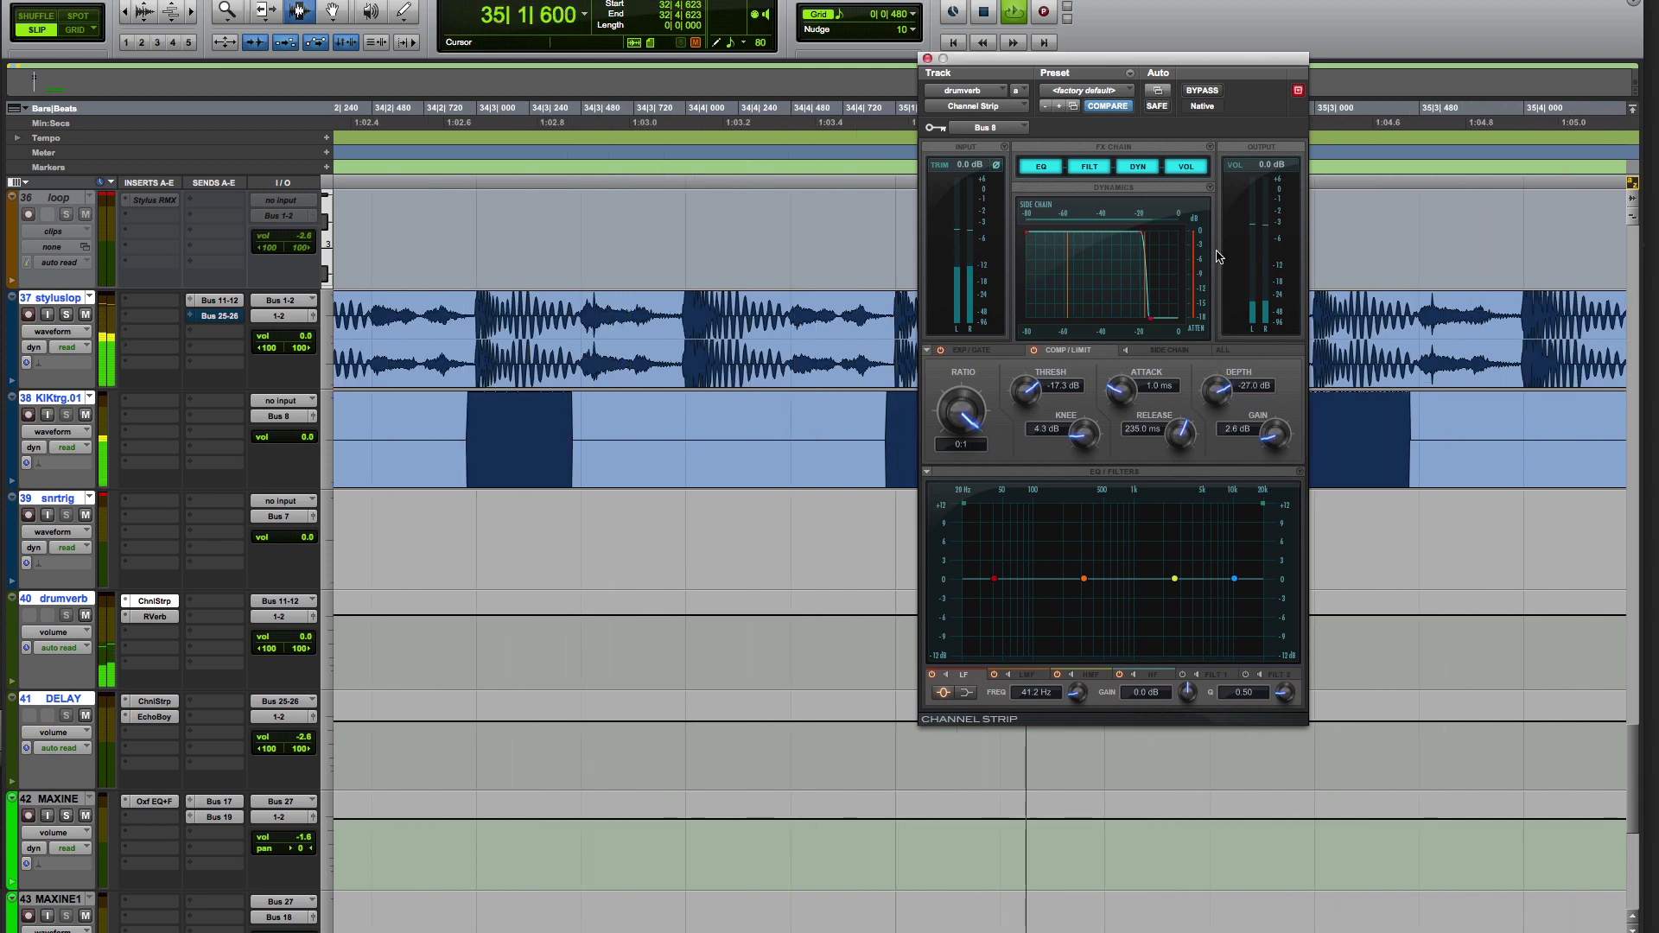
scroll(1217, 393, up, 5)
scroll(1217, 393, up, 3)
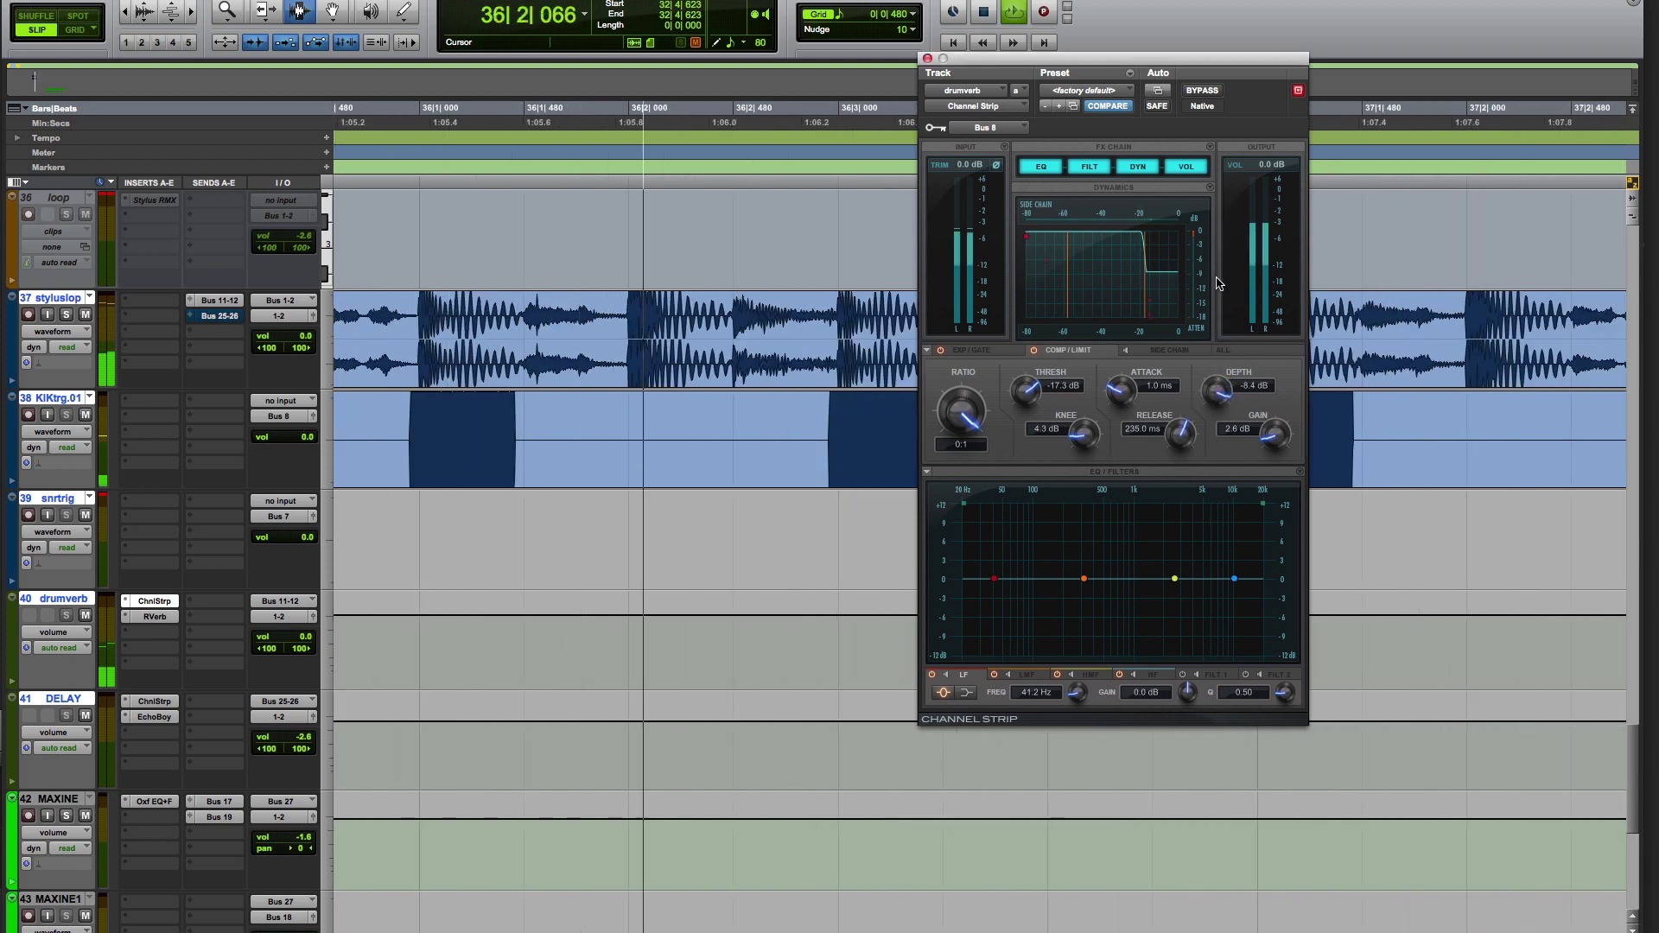
scroll(1208, 366, down, 15)
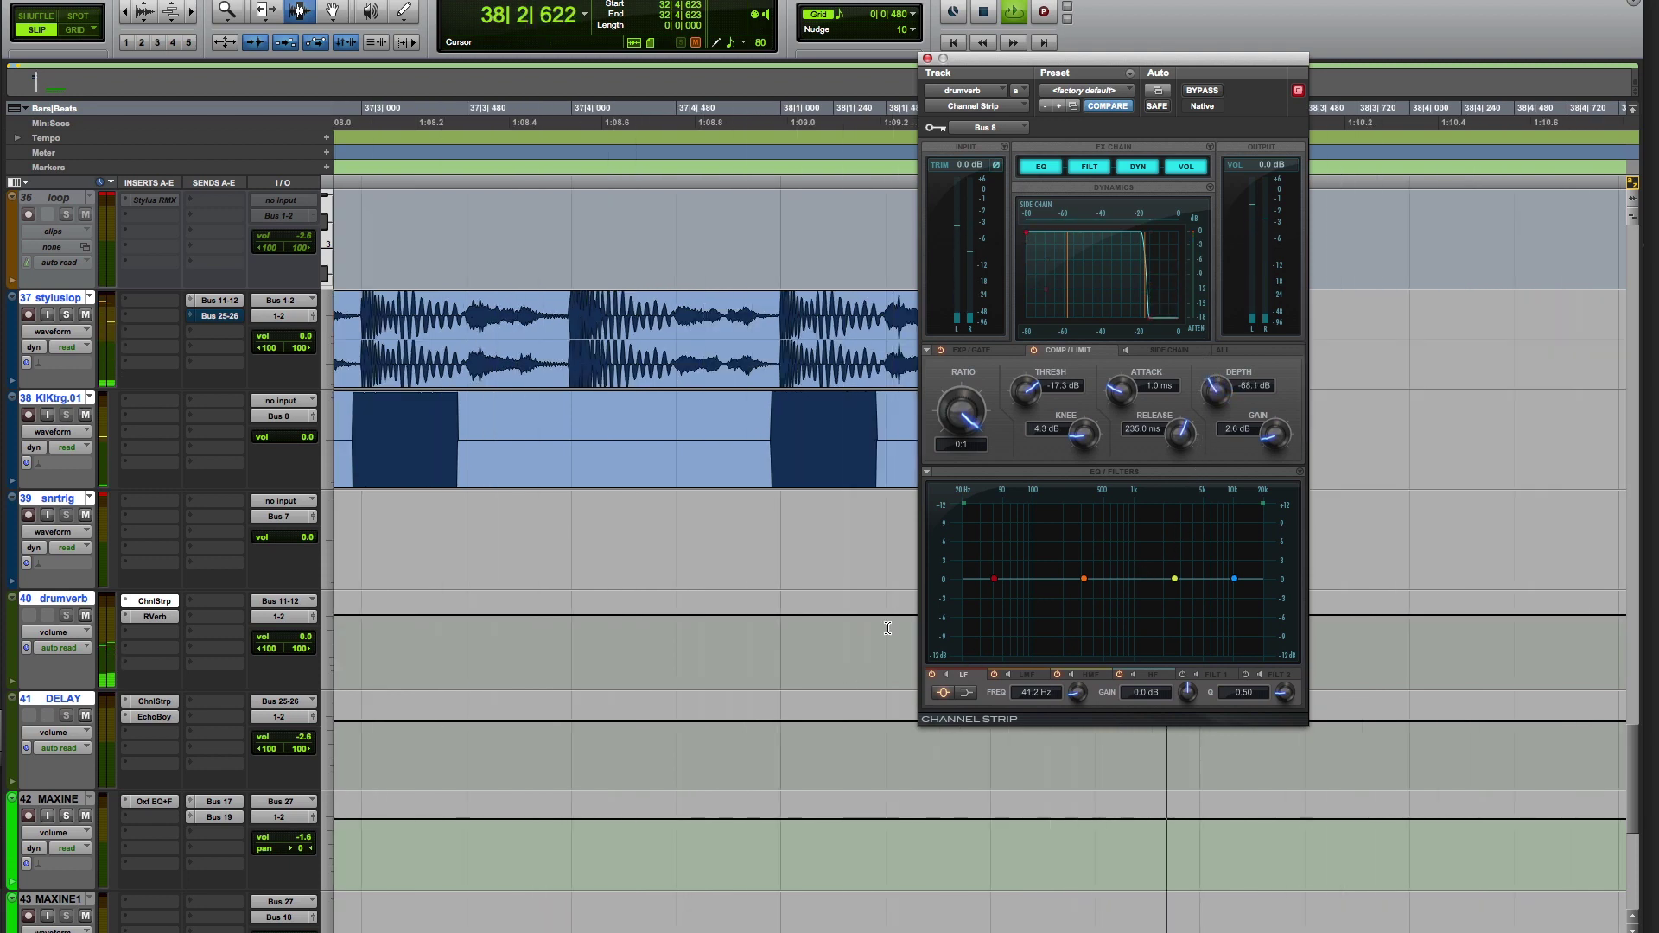
key(space)
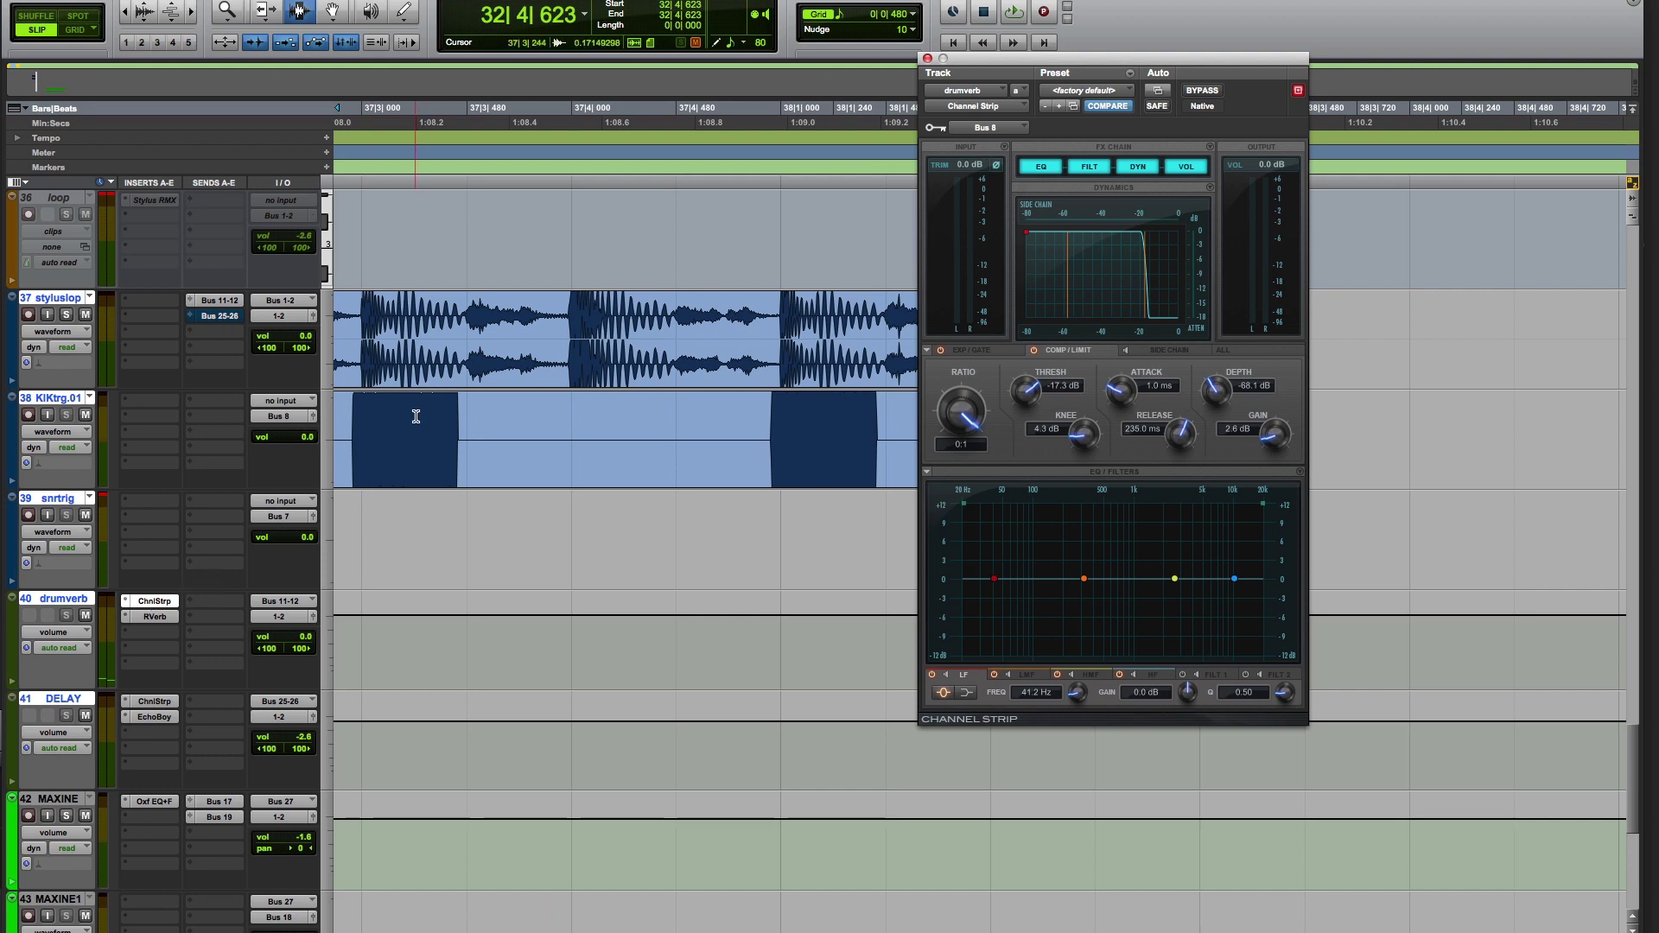
- Bring the full loop and trigger clips back into view and close the drumverb Channel Strip
key(F5)
alt+click(706, 238)
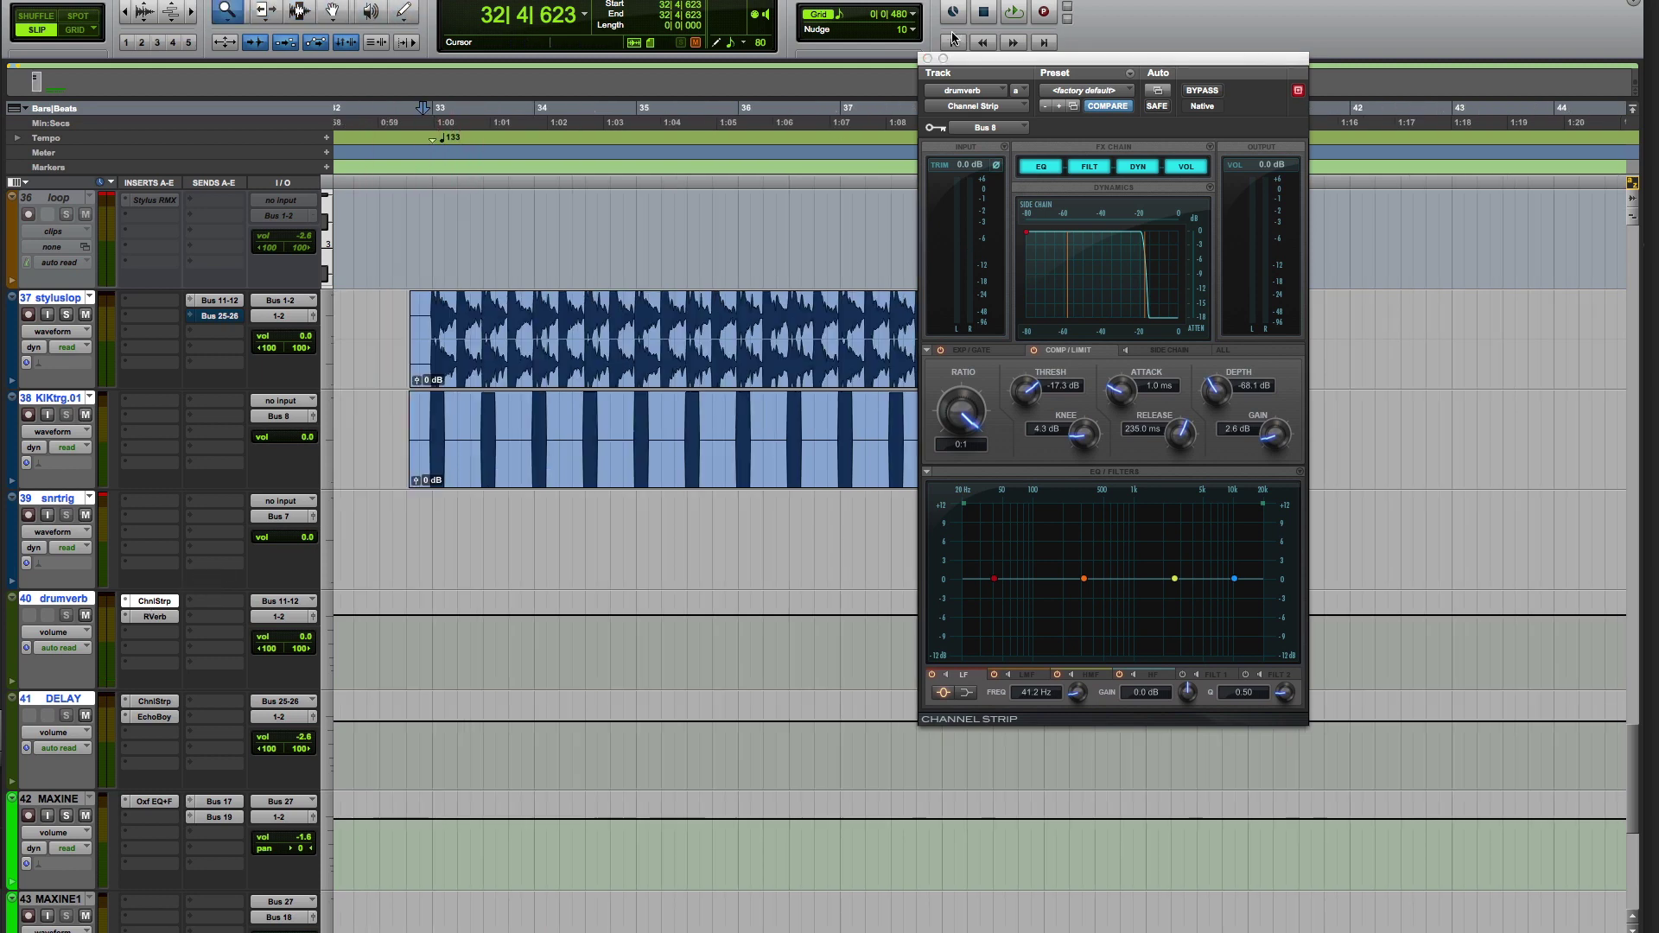
click(931, 58)
key(F7)
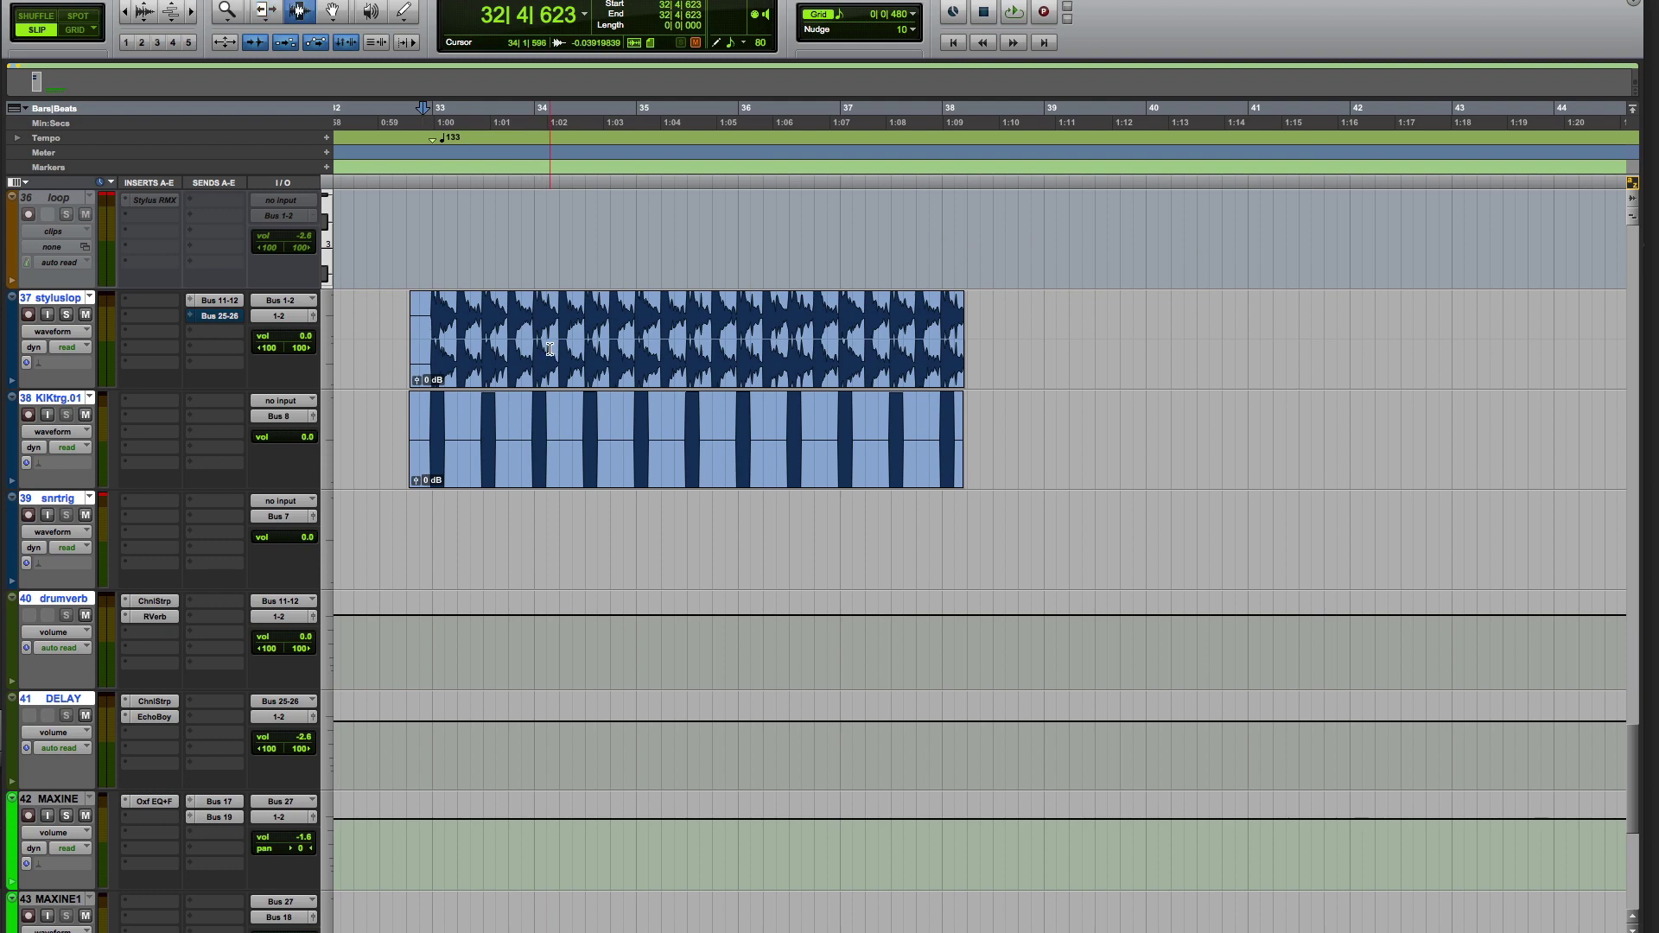
- Select the whole styluslop clip, load it into the Massey DRT AudioSuite plug-in, and analyze it for triggers
double_click(550, 349)
click(437, 2)
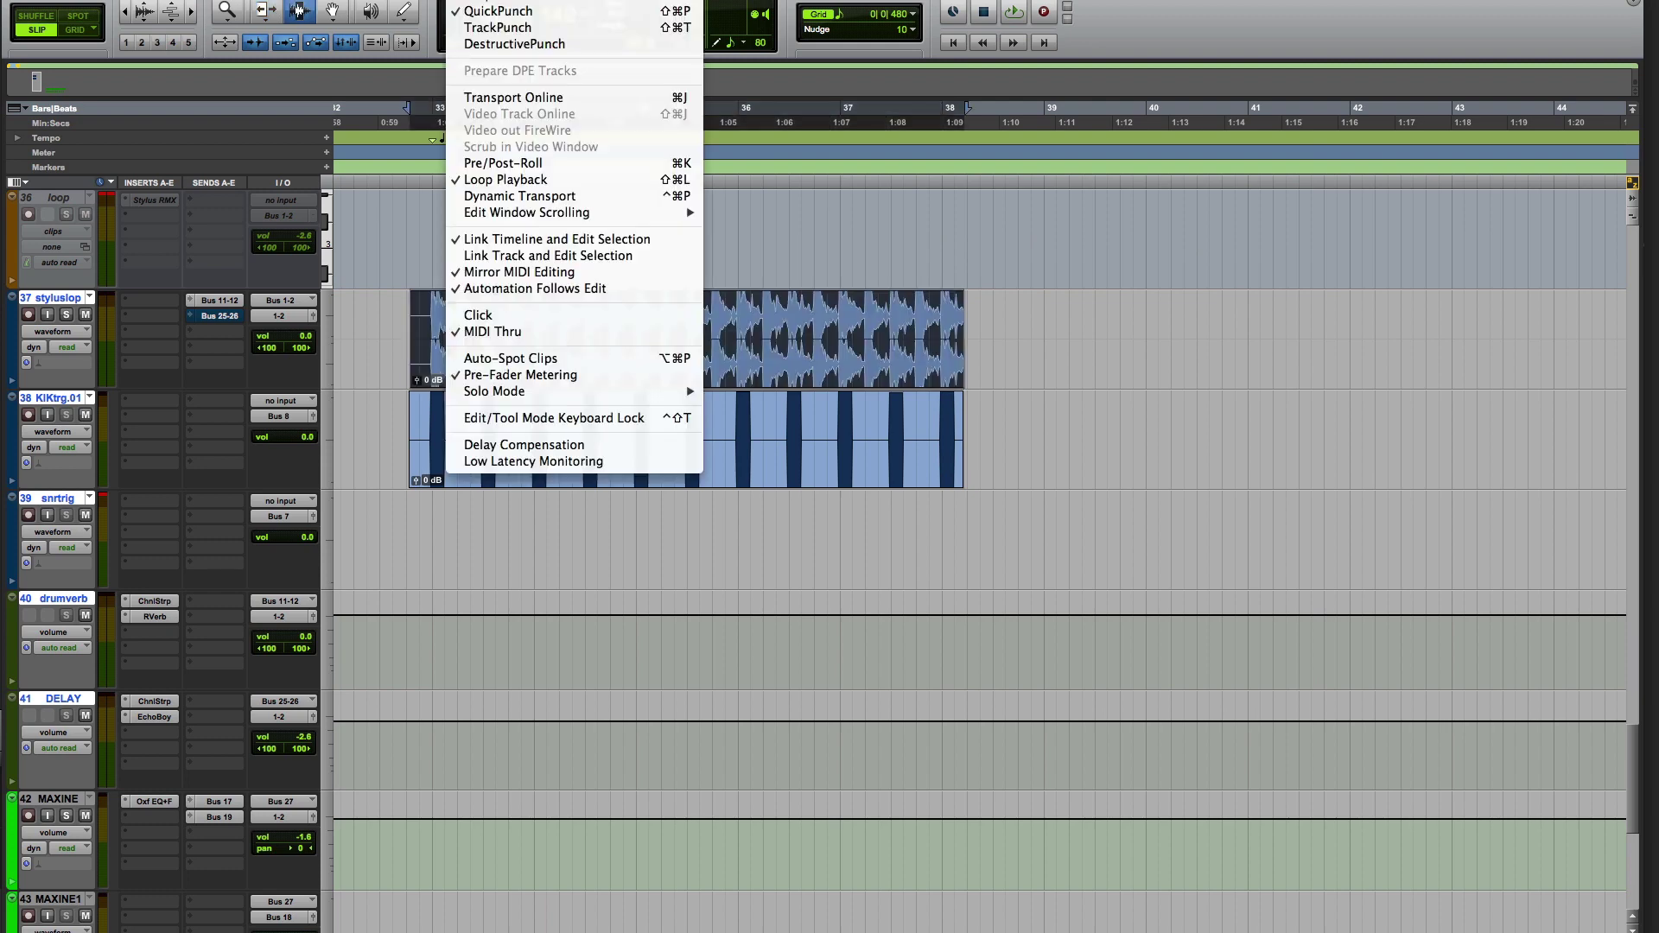
mouse_move(389, 2)
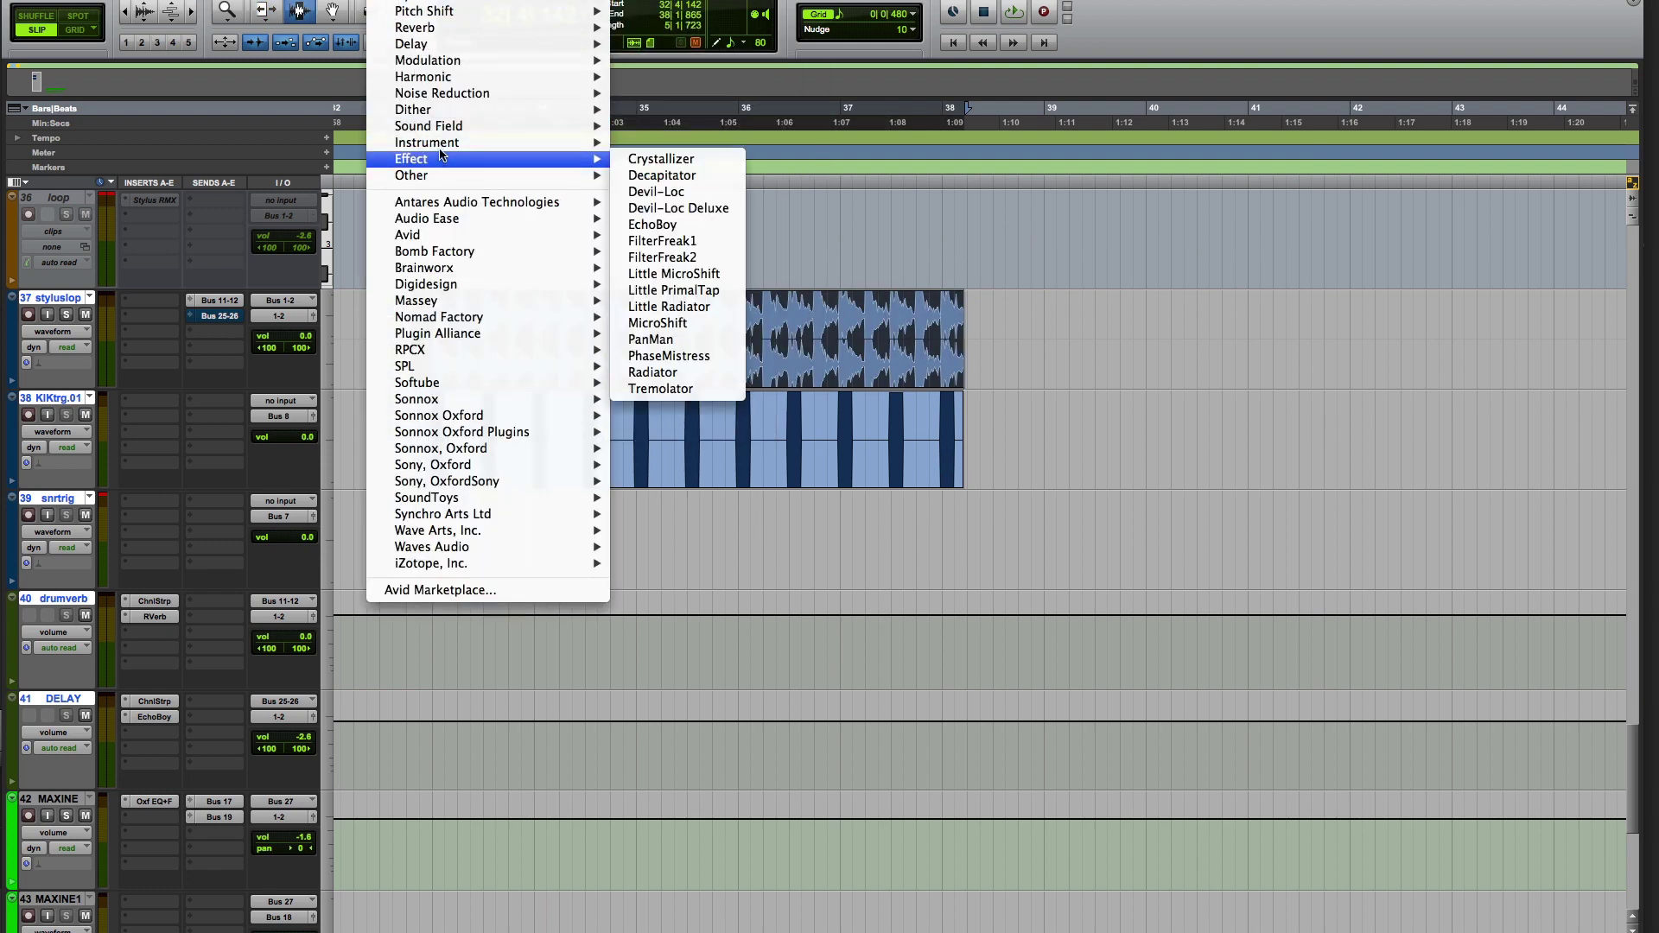
mouse_move(484, 142)
click(657, 153)
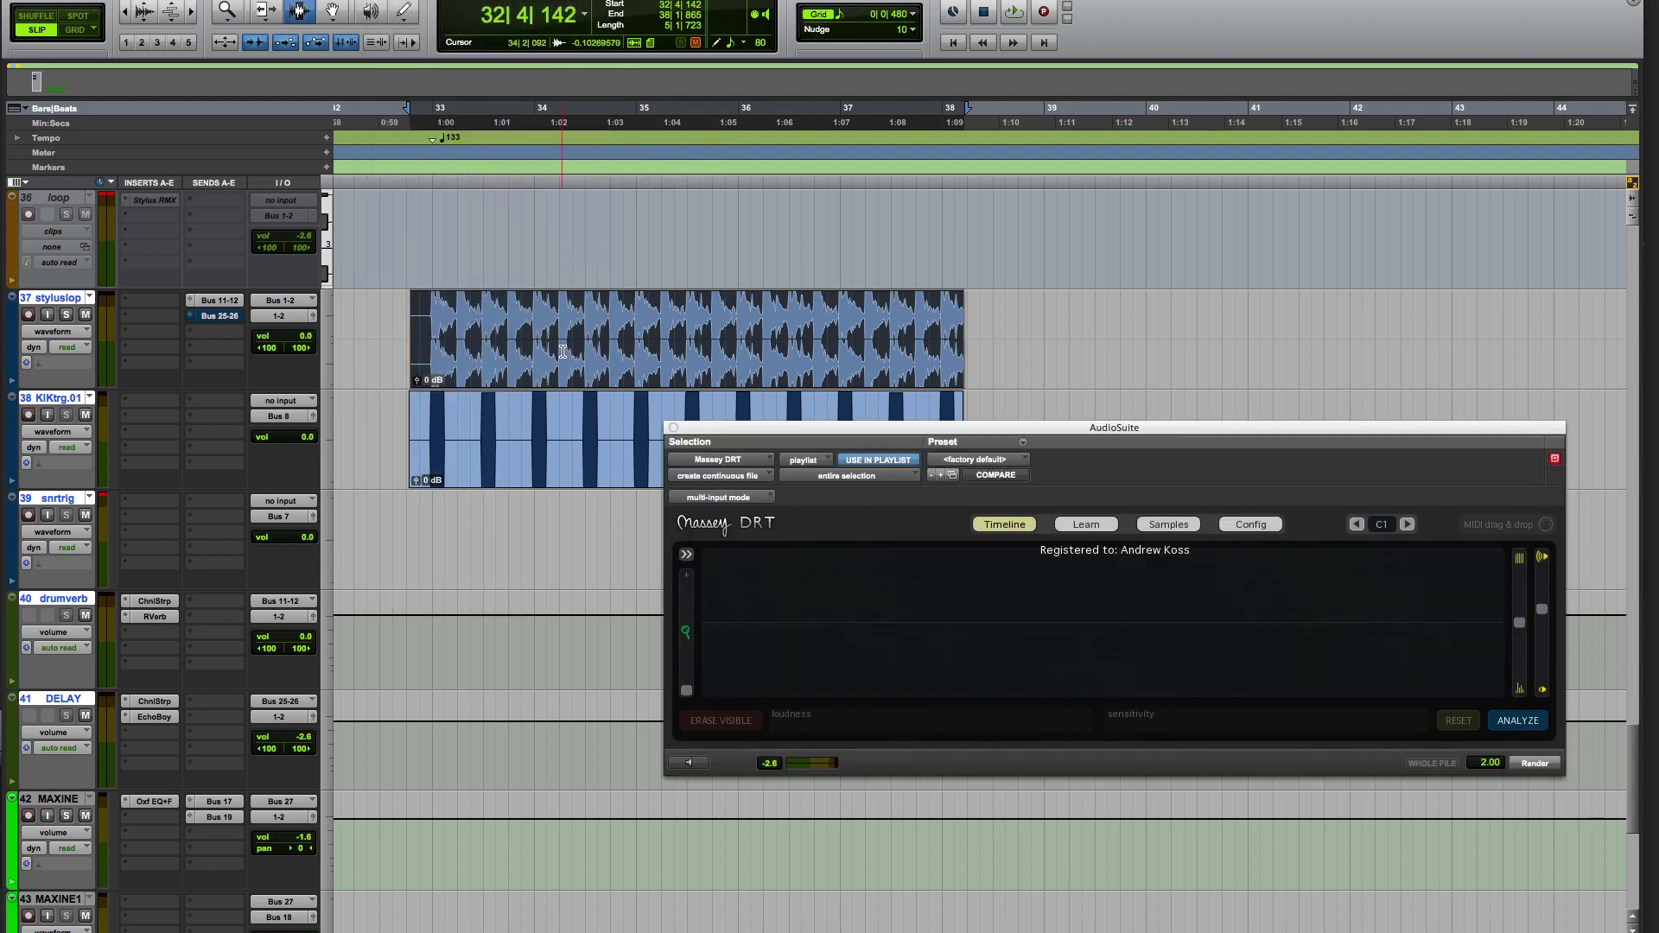
click(1506, 722)
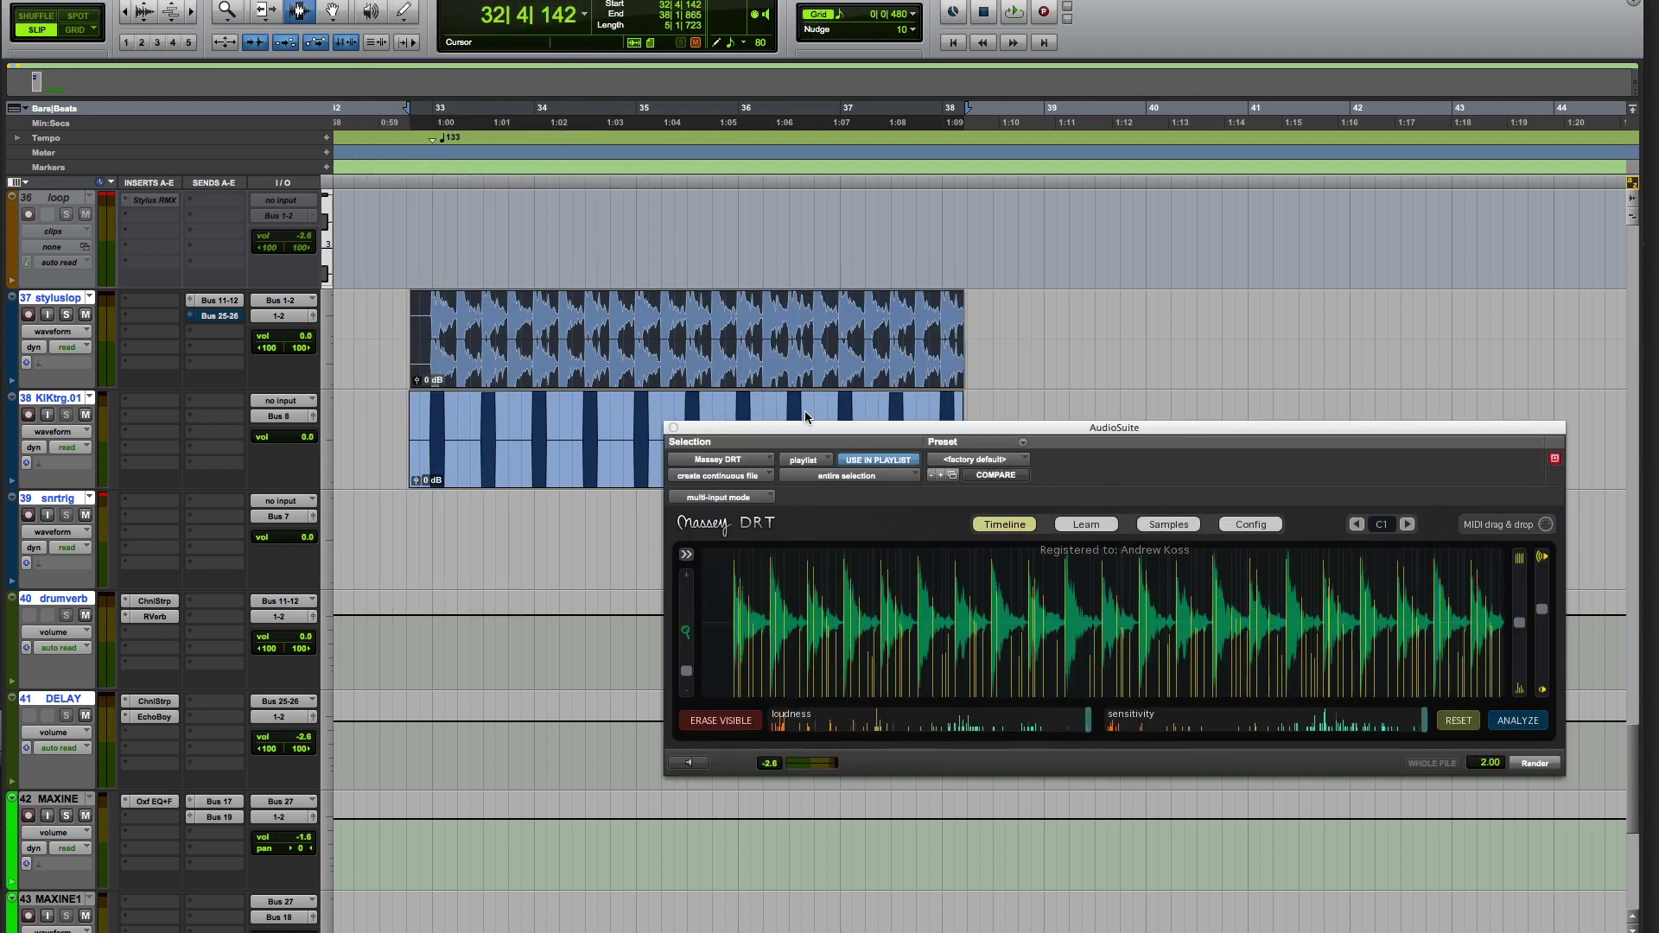
- Select the snare onset from 33|1|956 to 33|2|050 on styluslop and have Massey DRT learn that sound
key(F5)
drag(441, 342, 542, 335)
alt+click(532, 348)
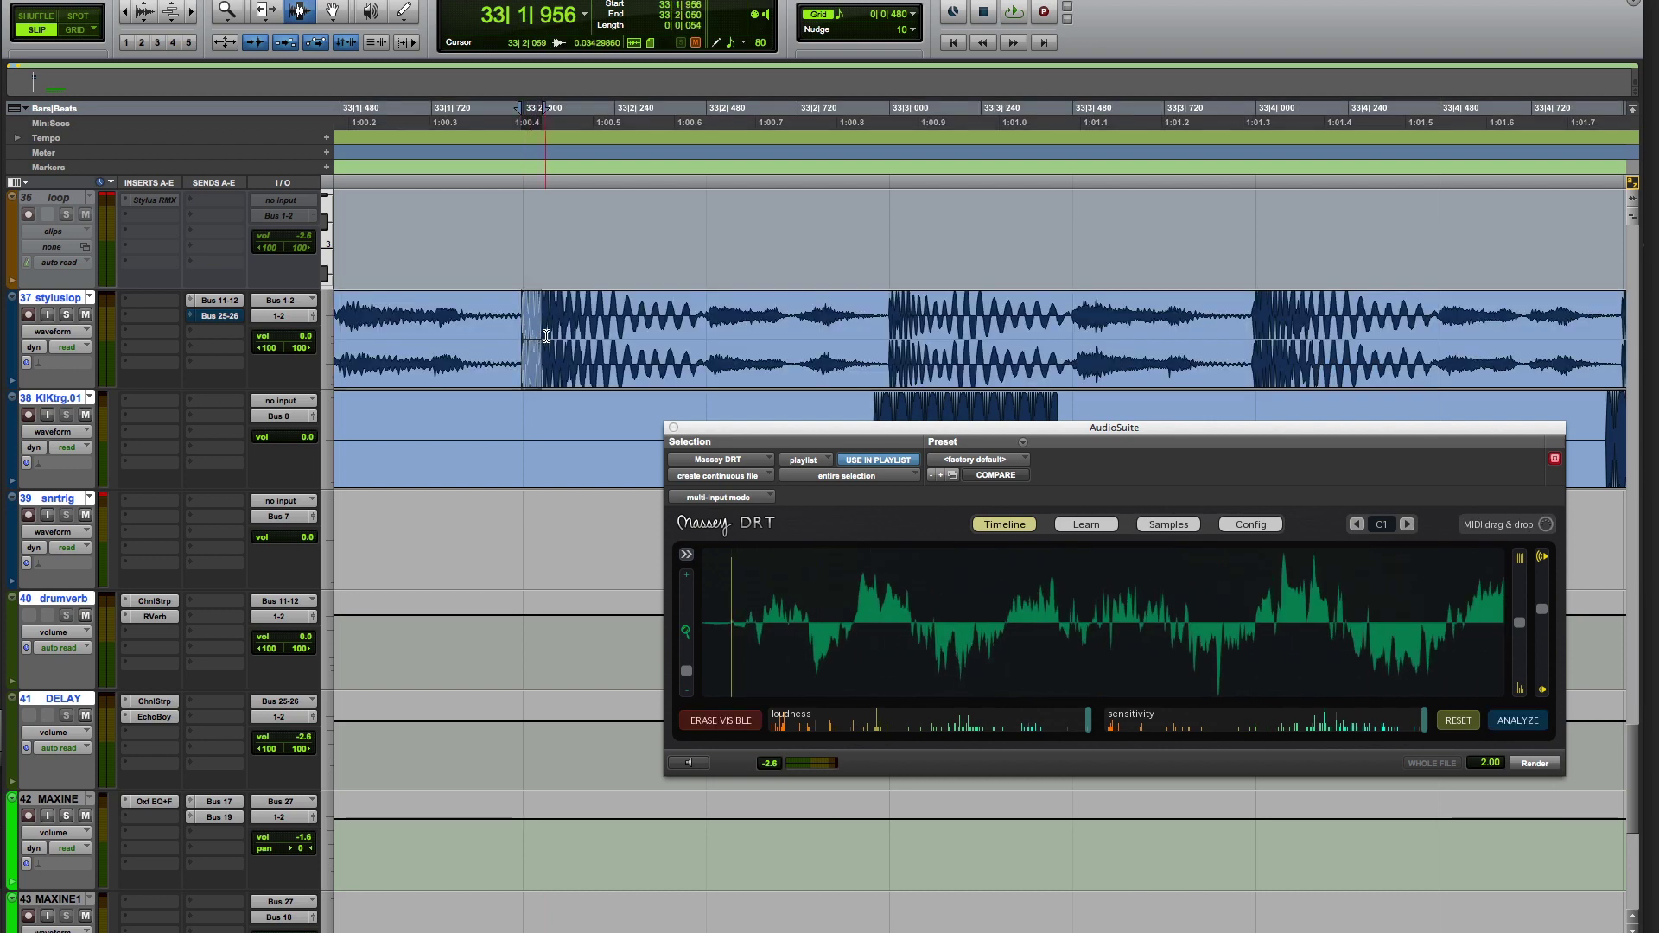
click(1091, 528)
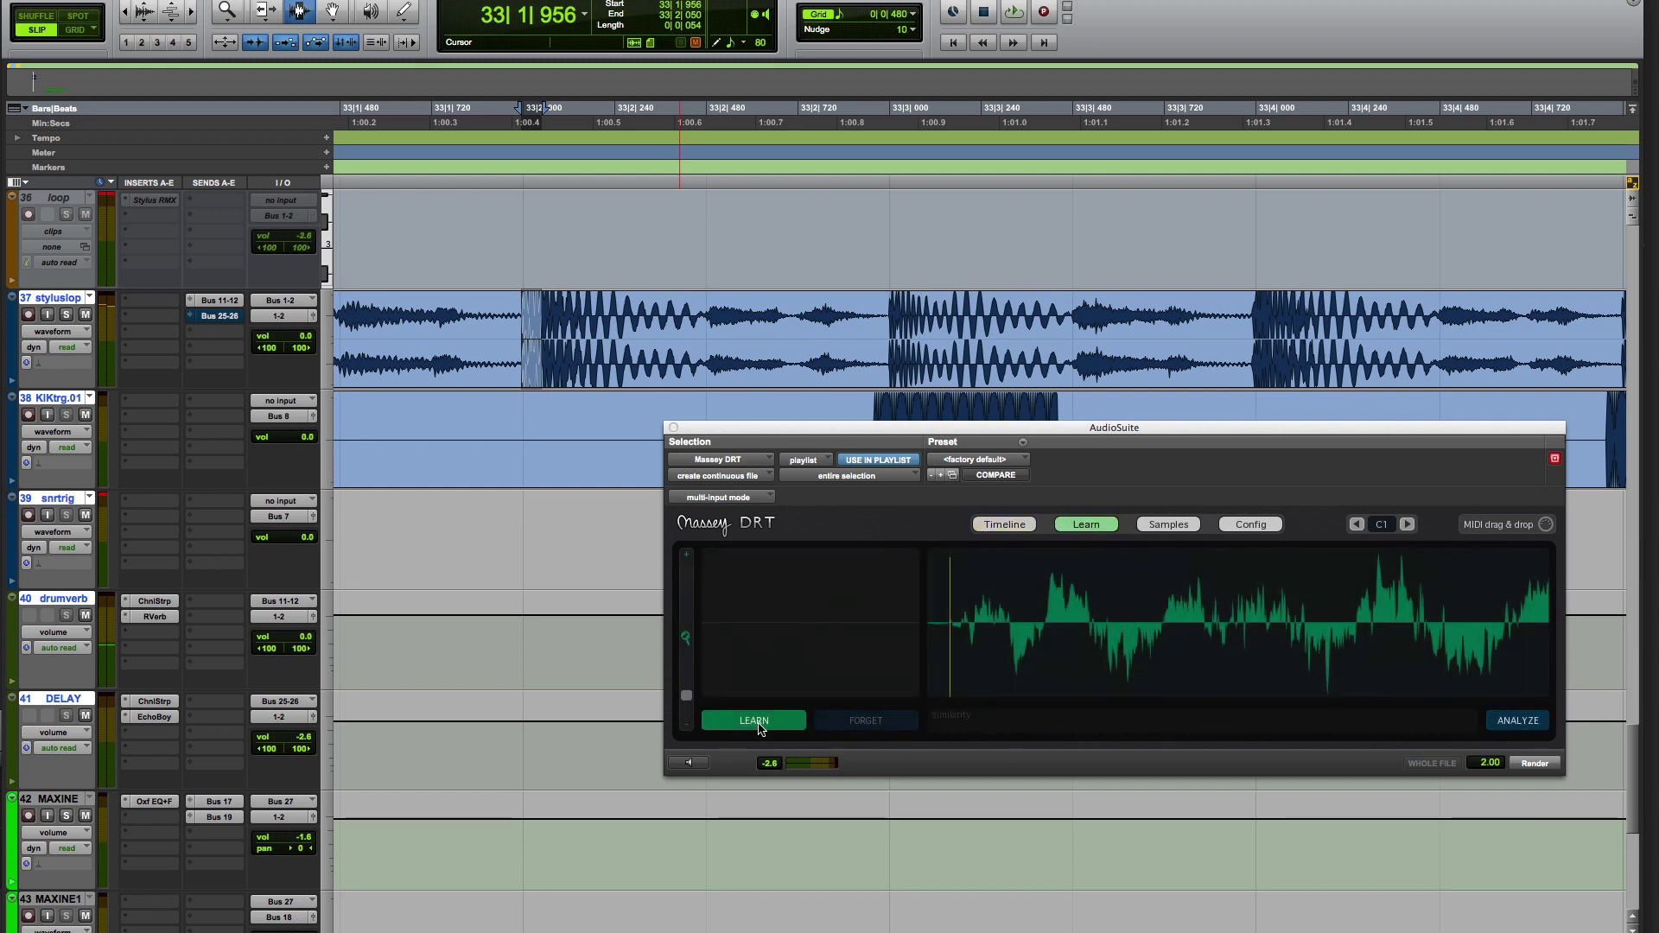
click(754, 720)
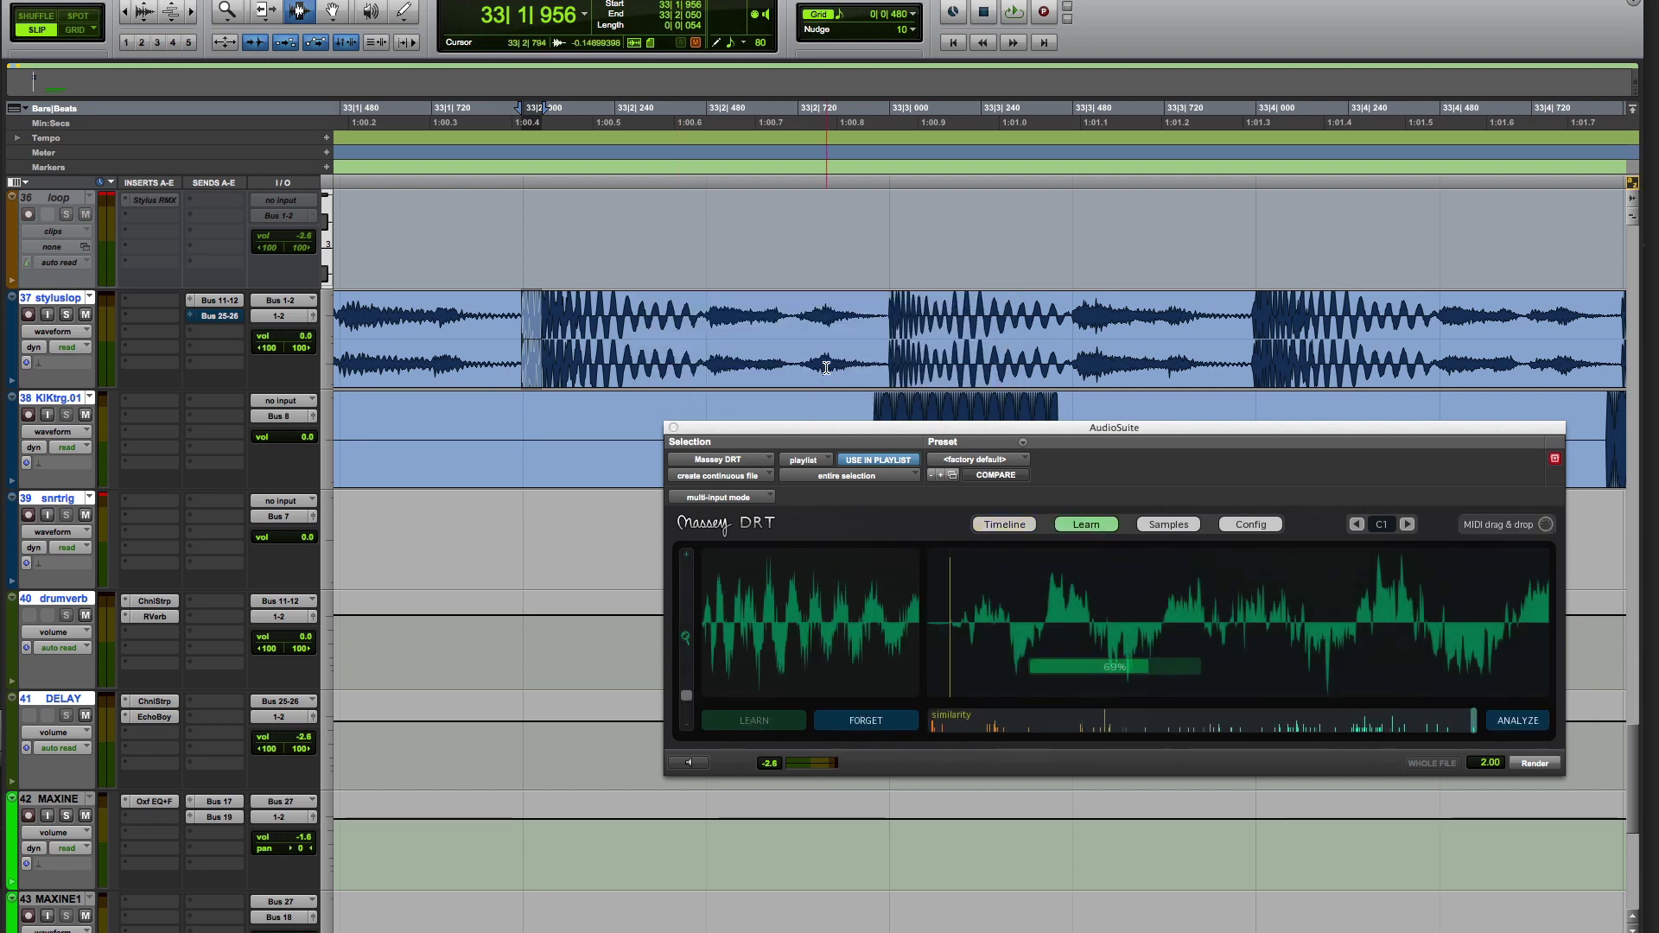
- Reselect the full styluslop clip and lower the DRT similarity threshold until only the snare hits carry trigger markers
double_click(823, 357)
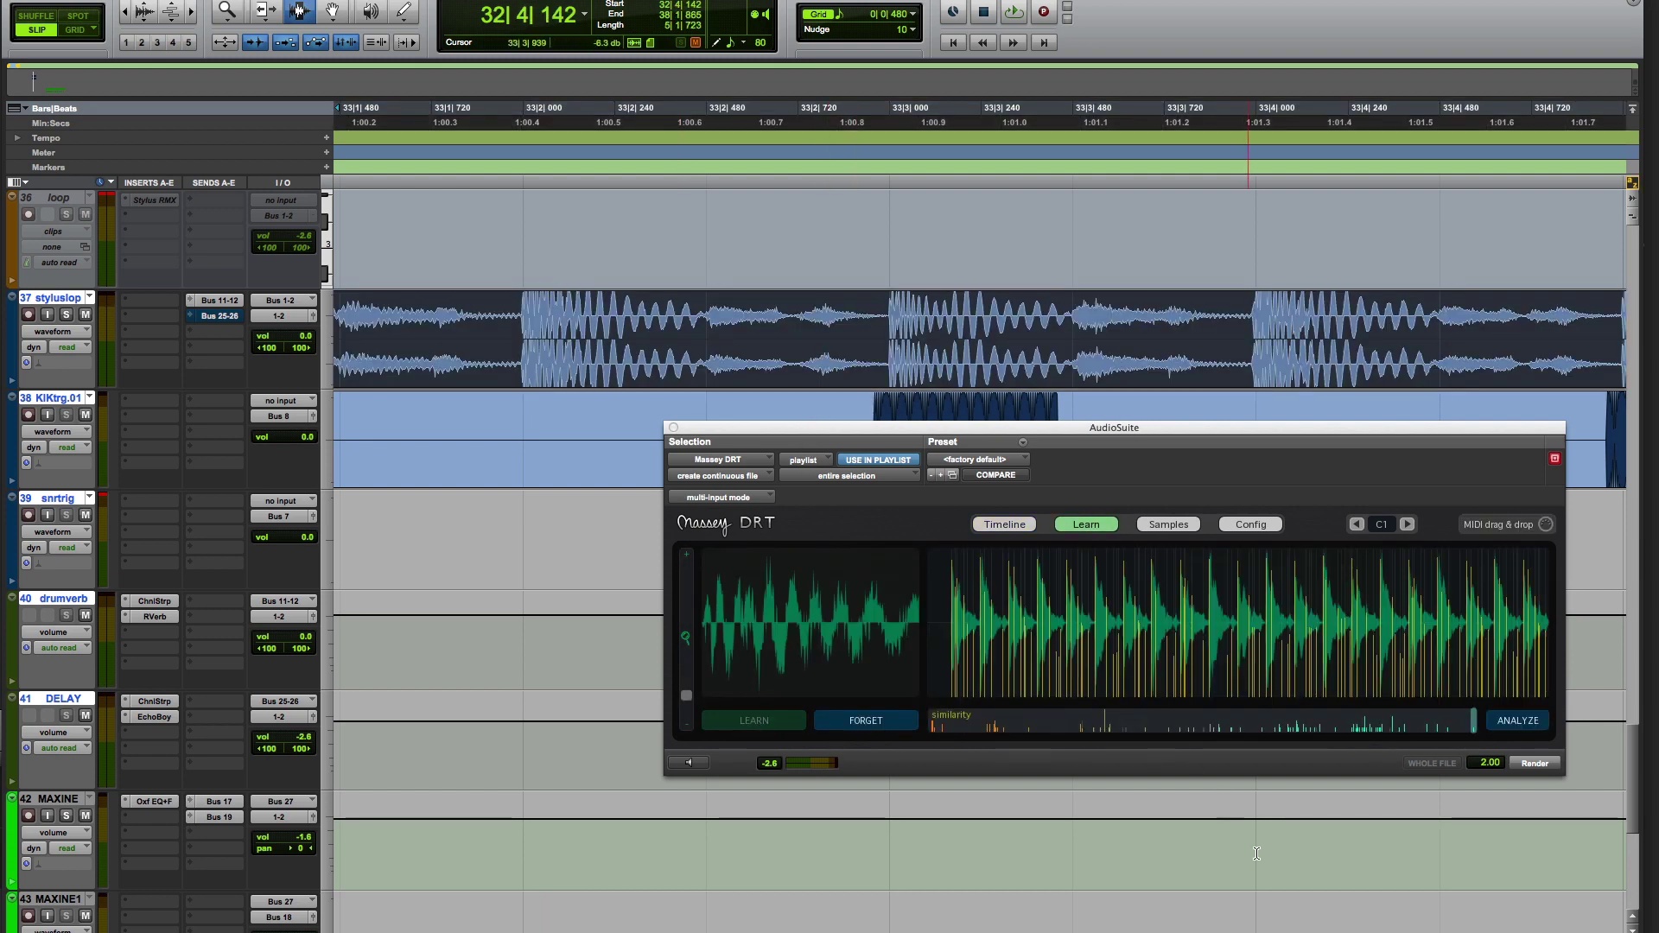
drag(1481, 721, 985, 702)
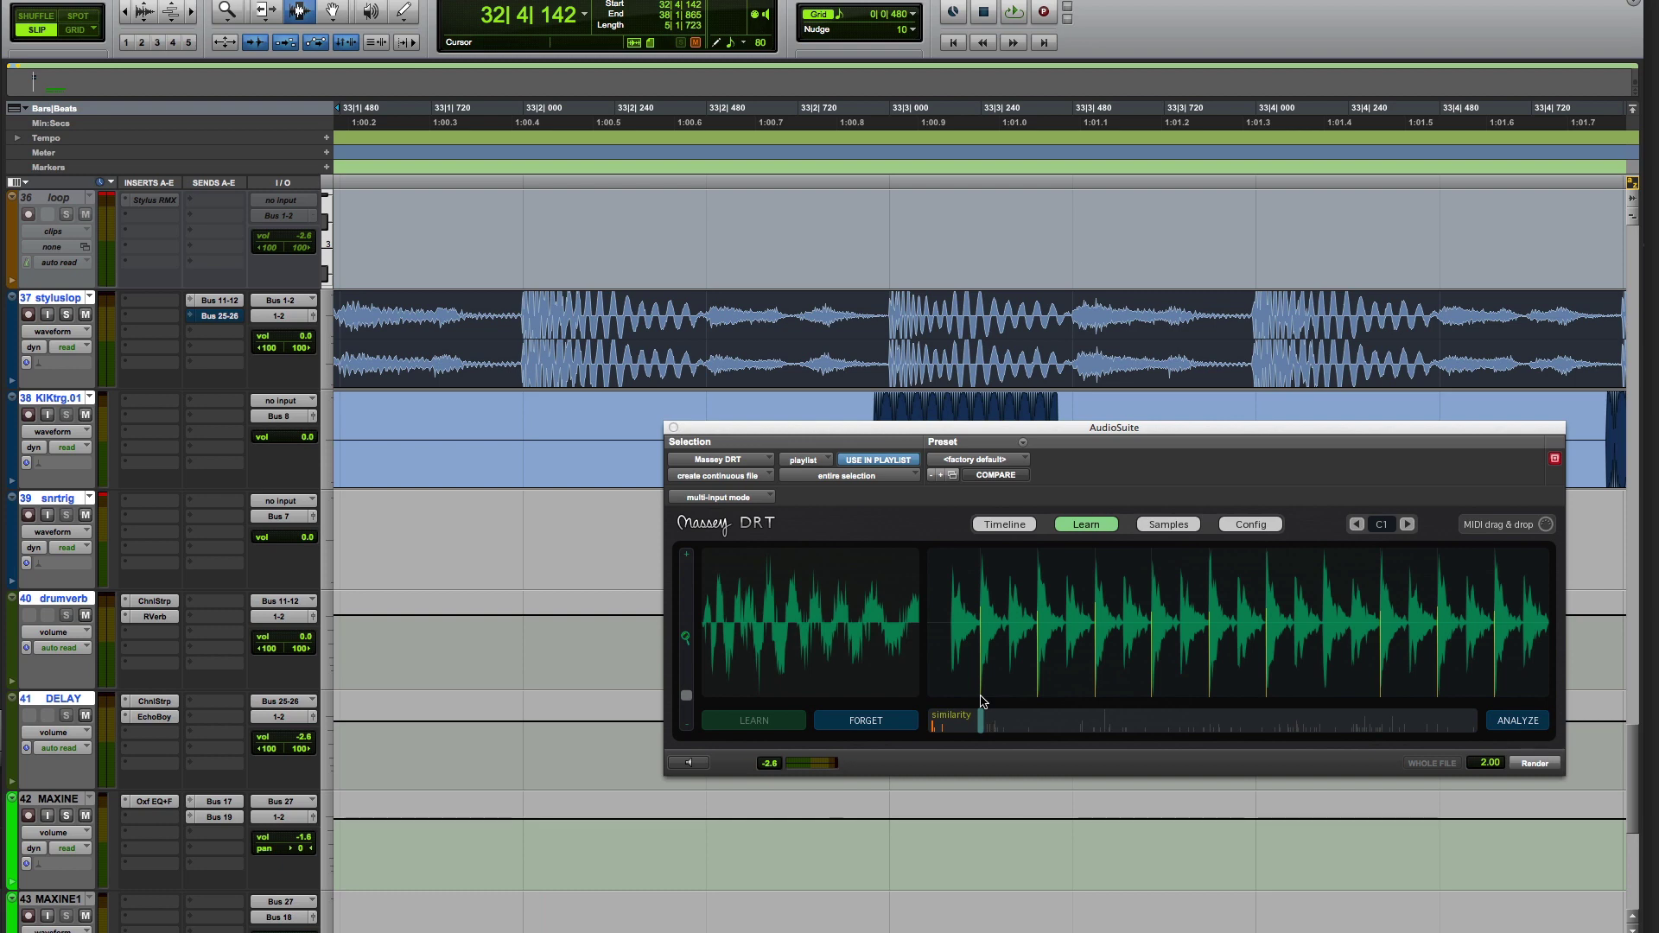
mouse_move(981, 697)
- Examine the snare trigger markers in DRT's Timeline view, checking one closely against its transient
click(1004, 525)
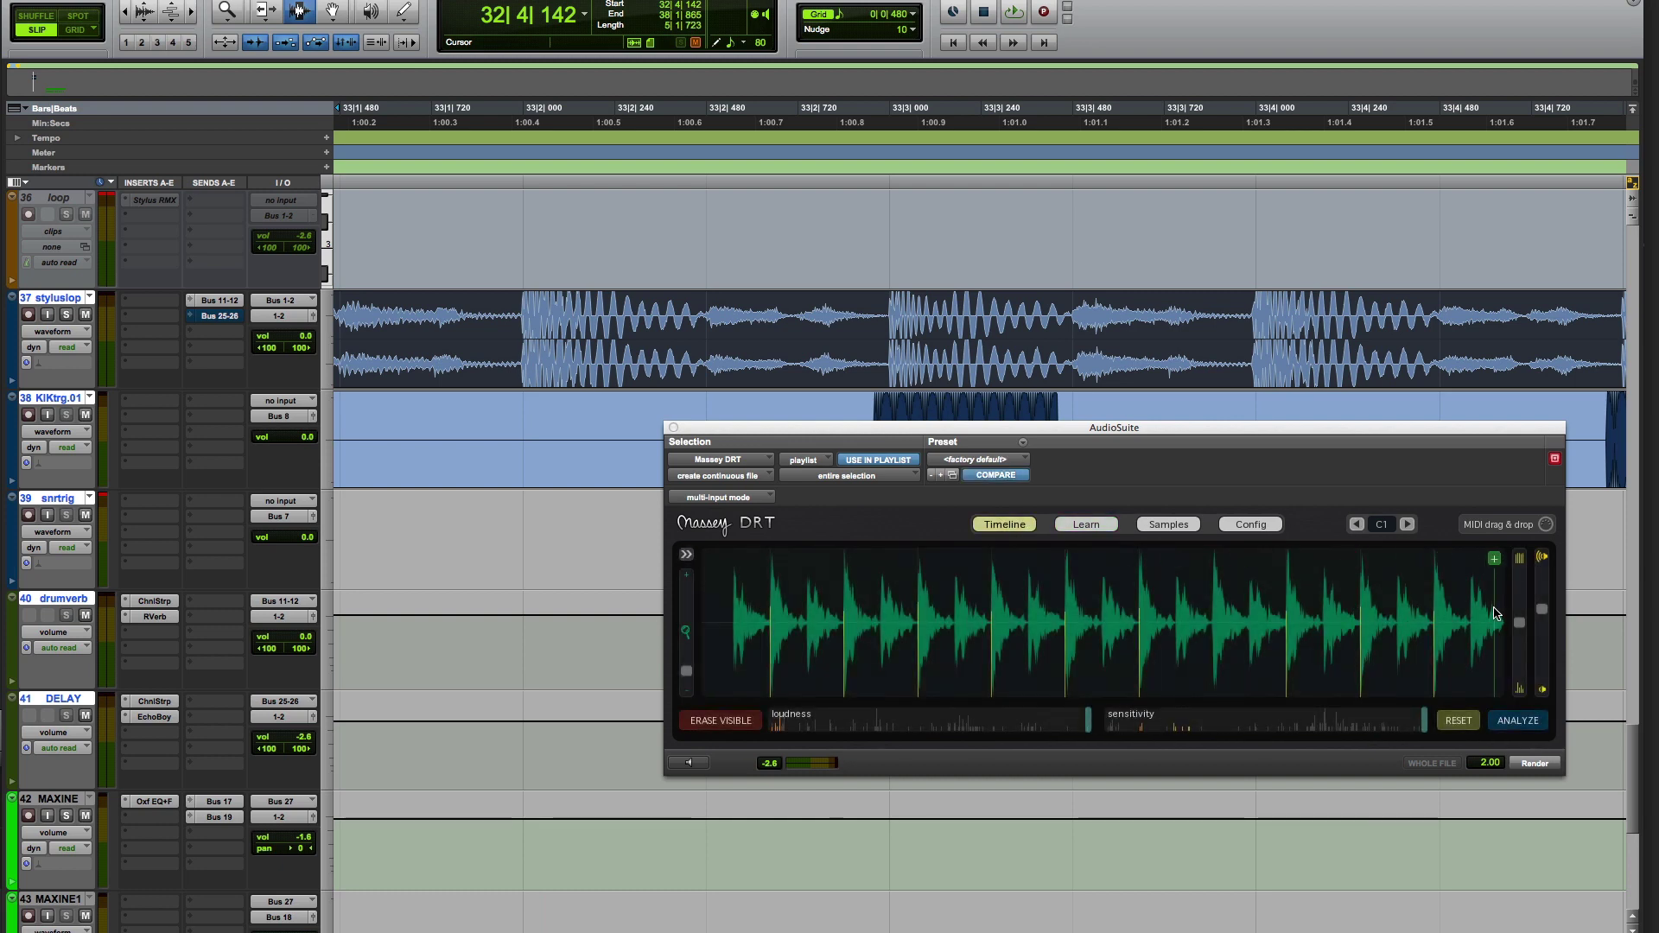
drag(1542, 610, 1548, 582)
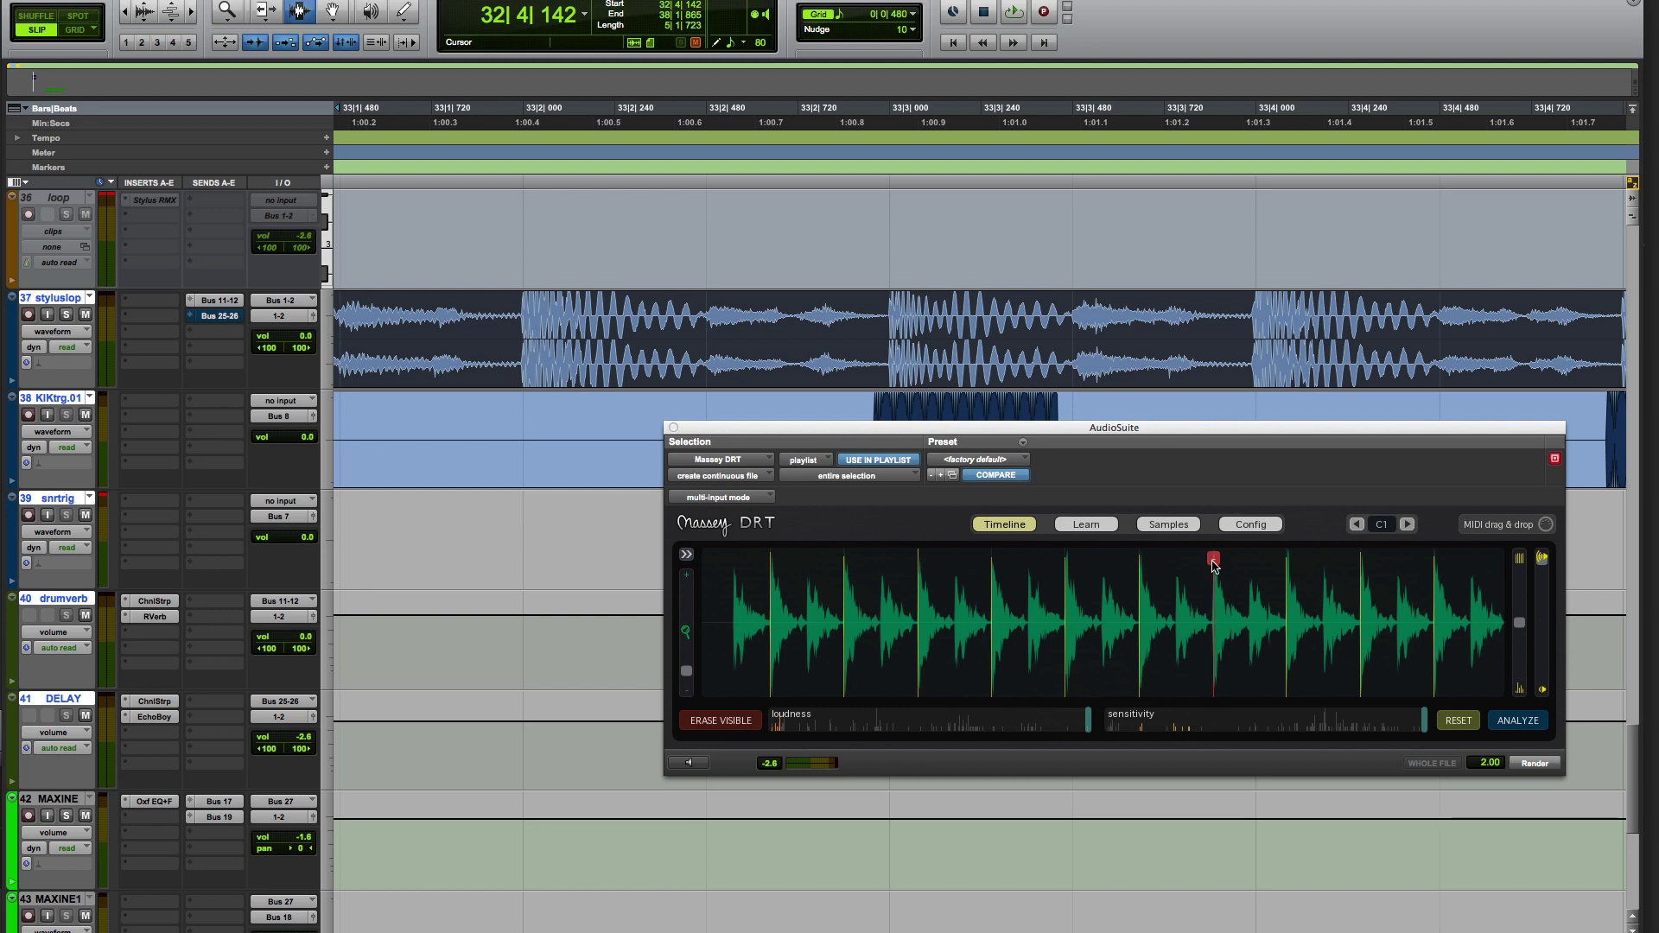
scroll(1103, 688, up, 3)
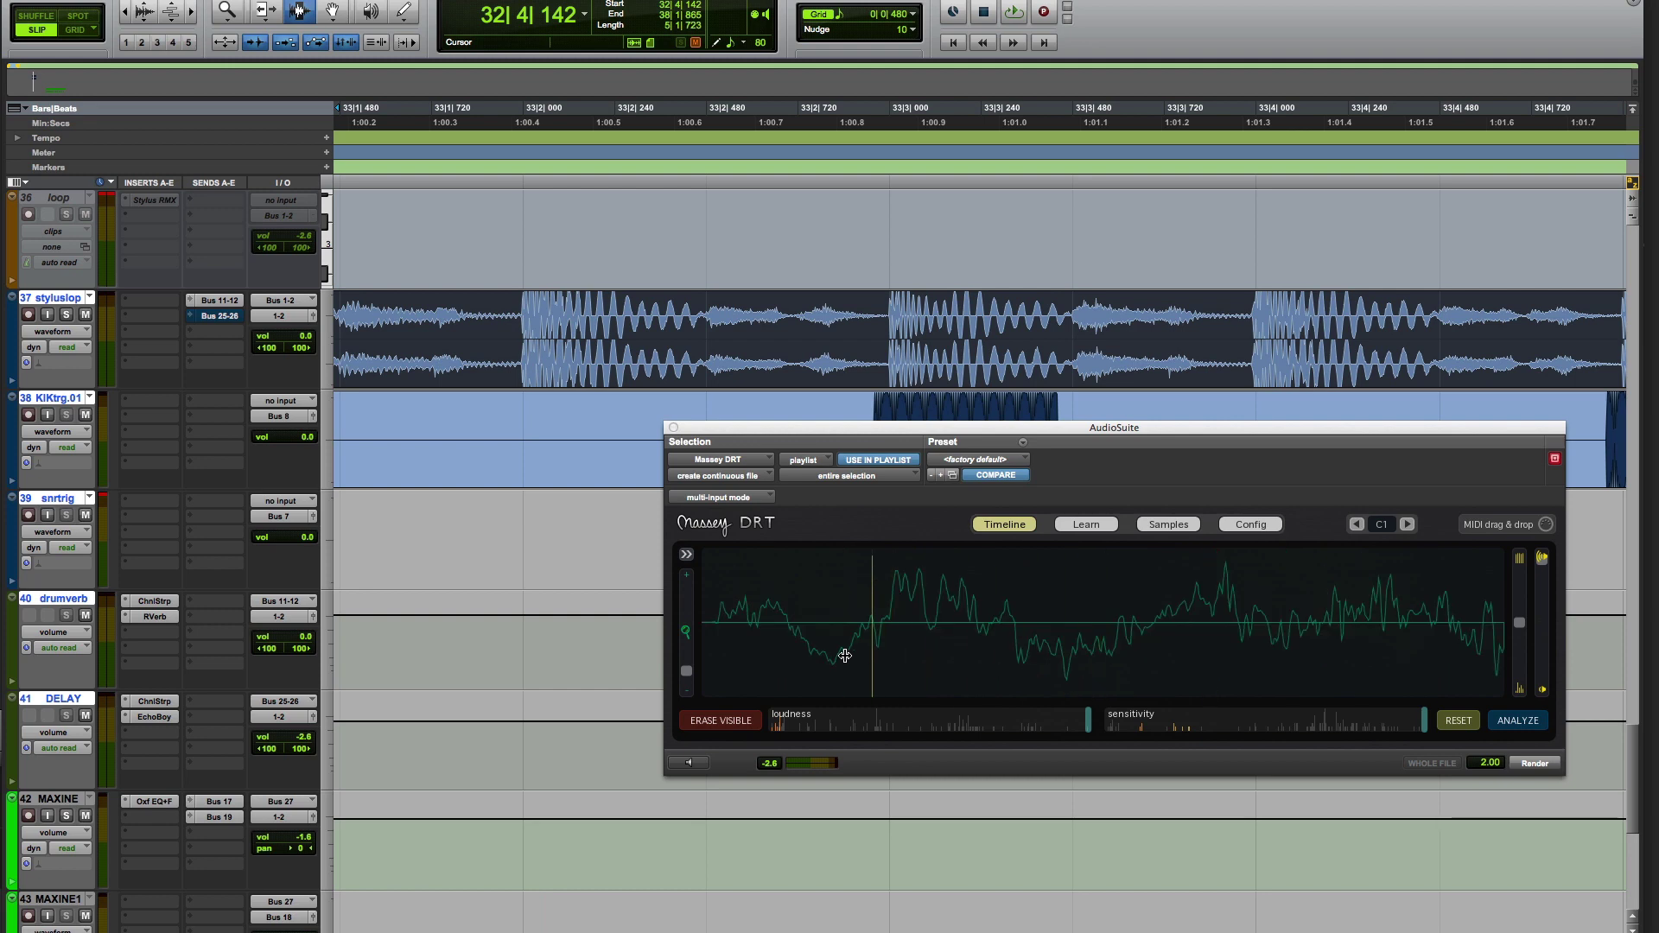
scroll(743, 658, up, 3)
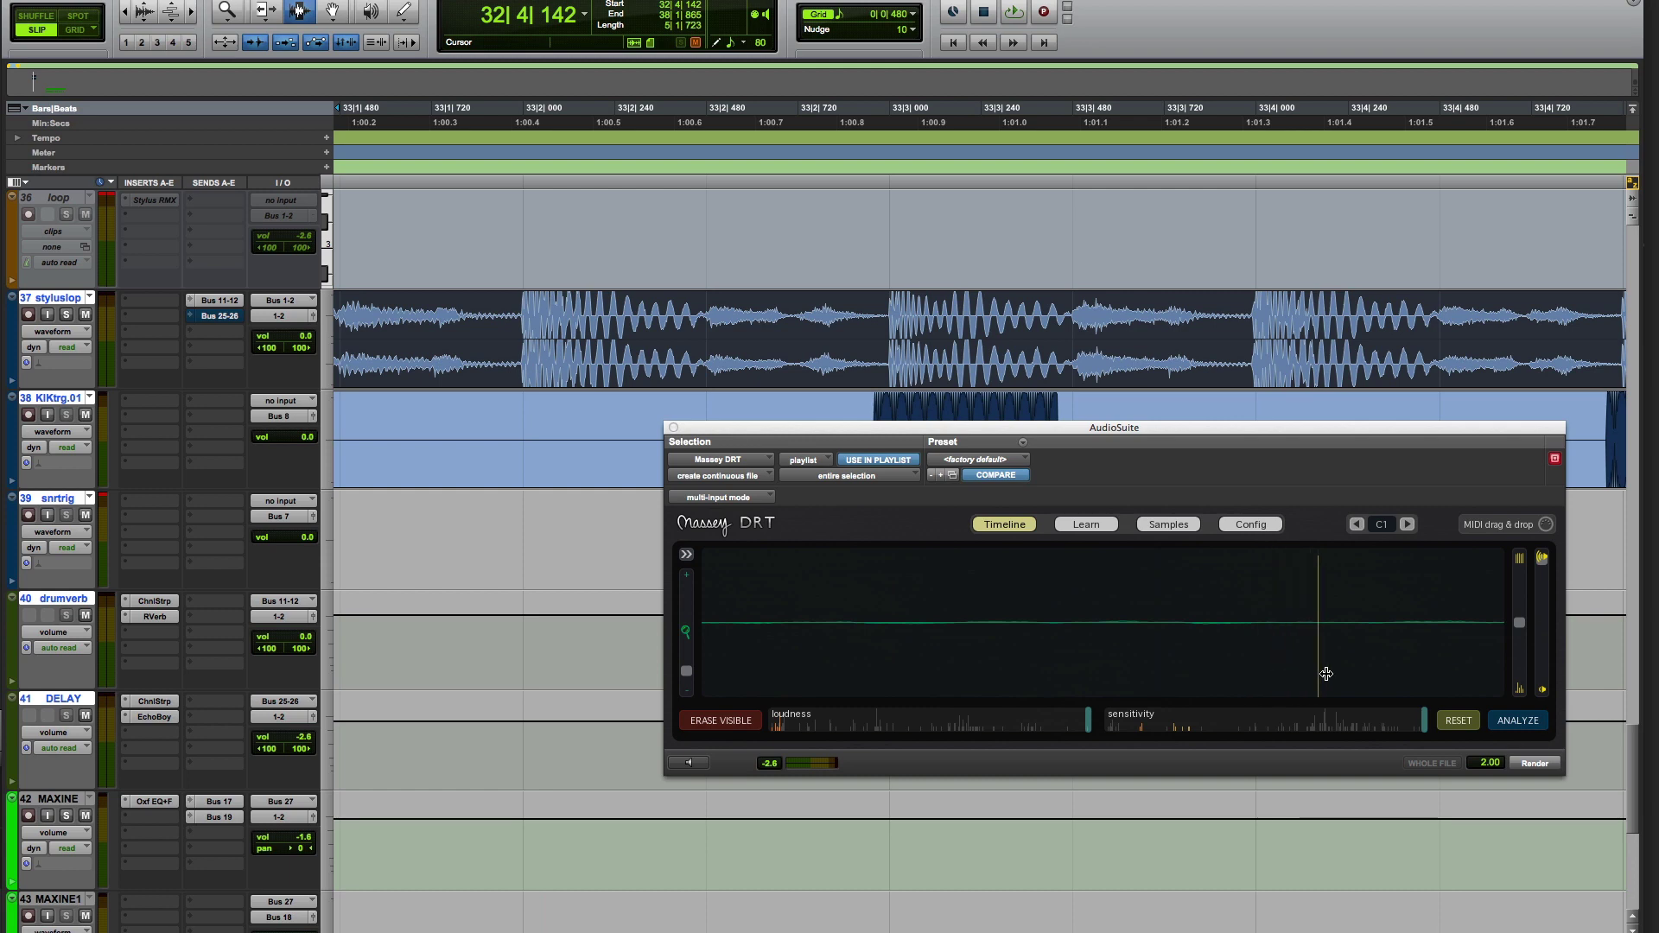
drag(1478, 666, 1127, 667)
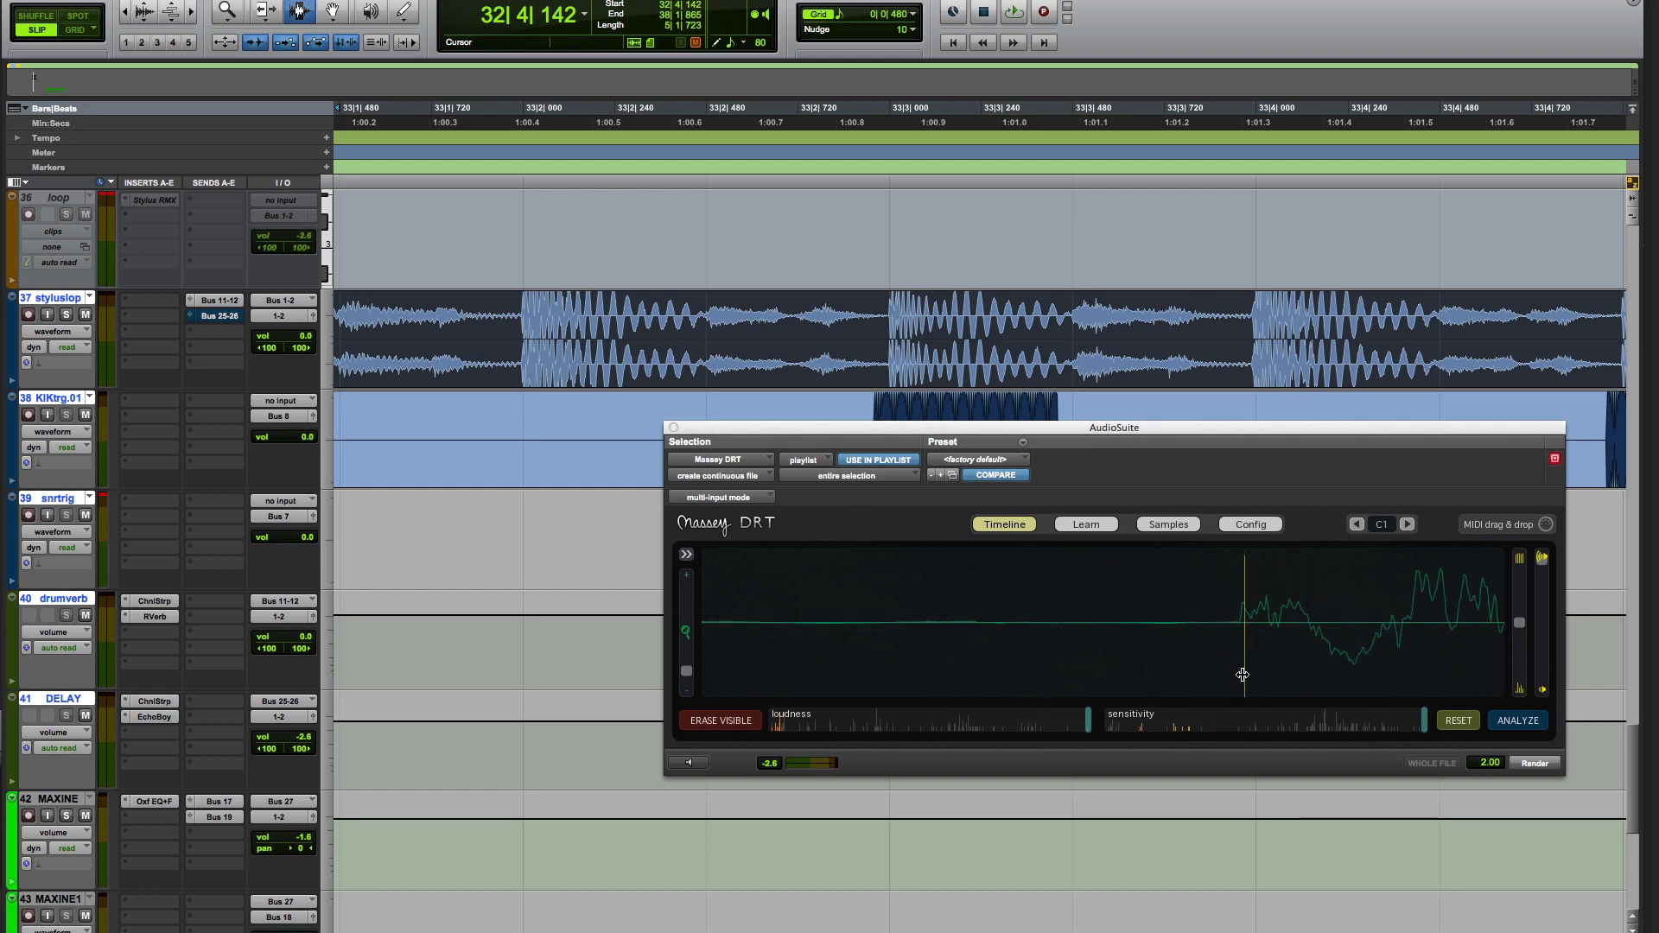
scroll(1238, 675, down, 6)
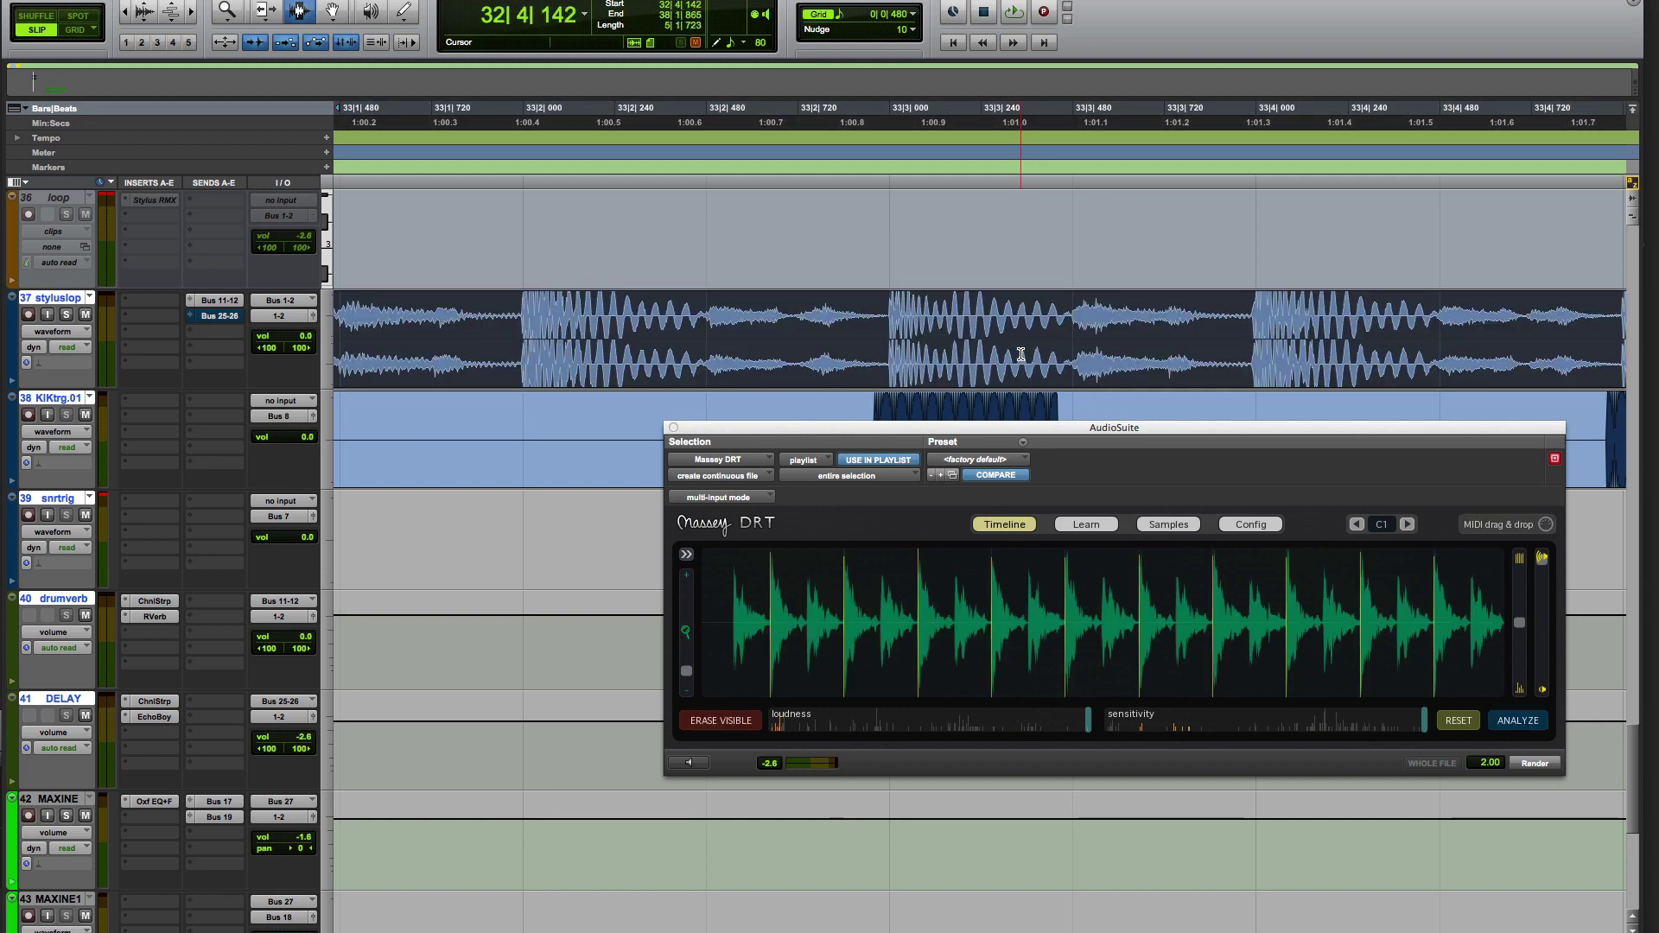
- Move the clip-length selection down to the snrtrig track and render the DRT snare triggers onto it
click(1022, 356)
key(shift+semicolon)
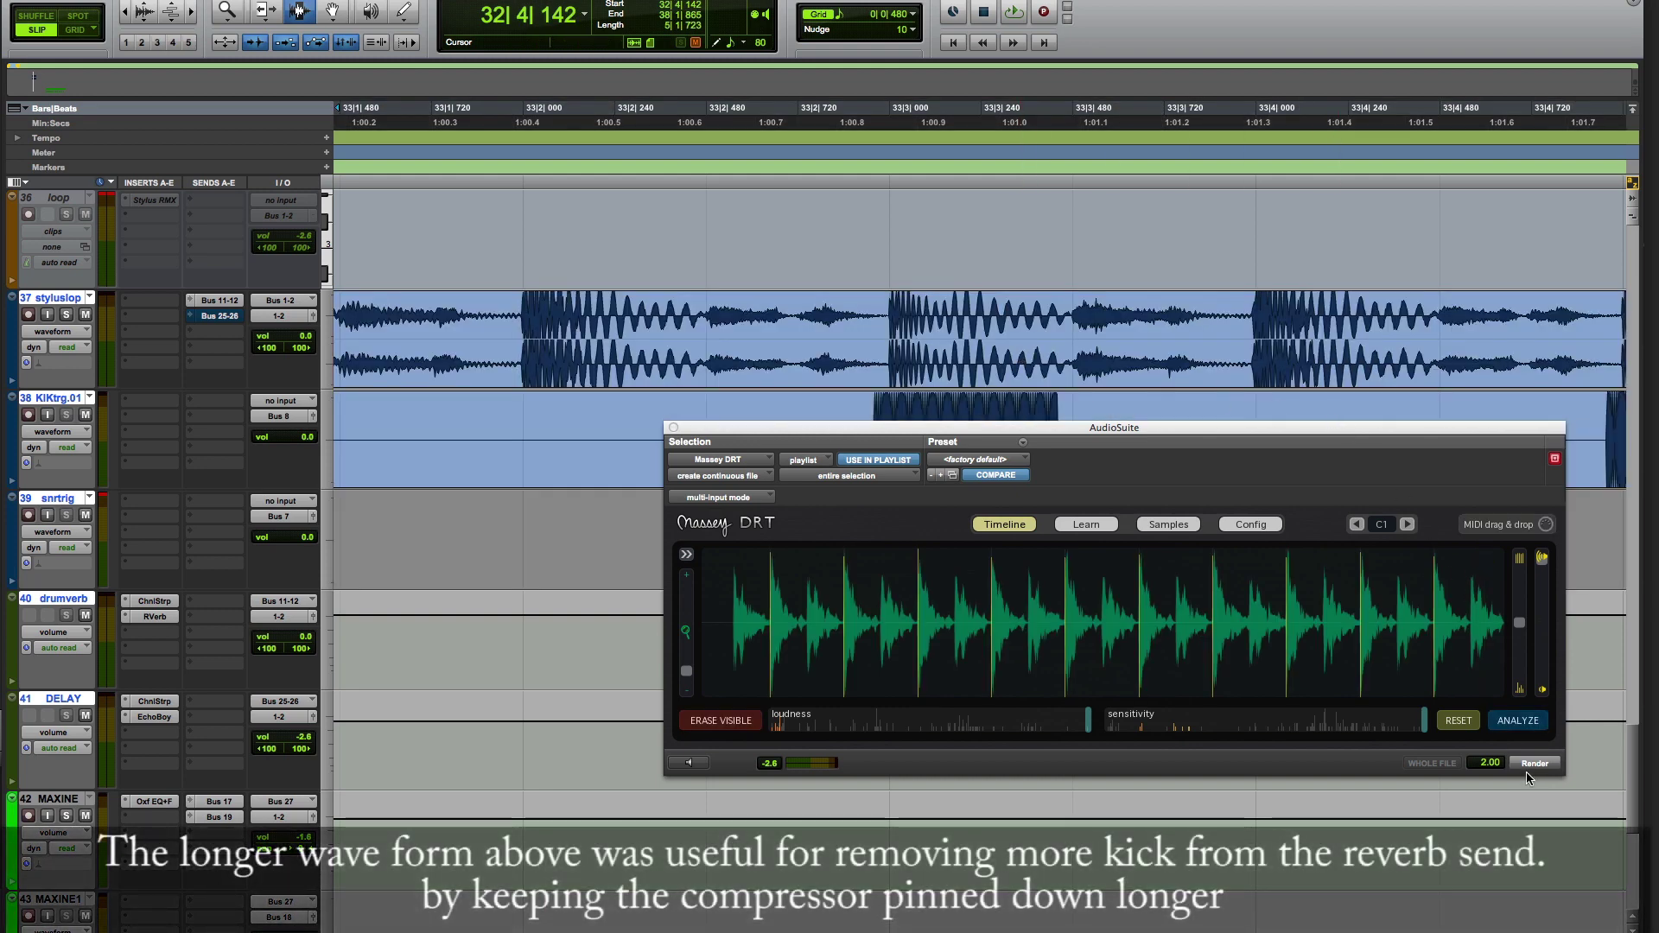
click(1534, 764)
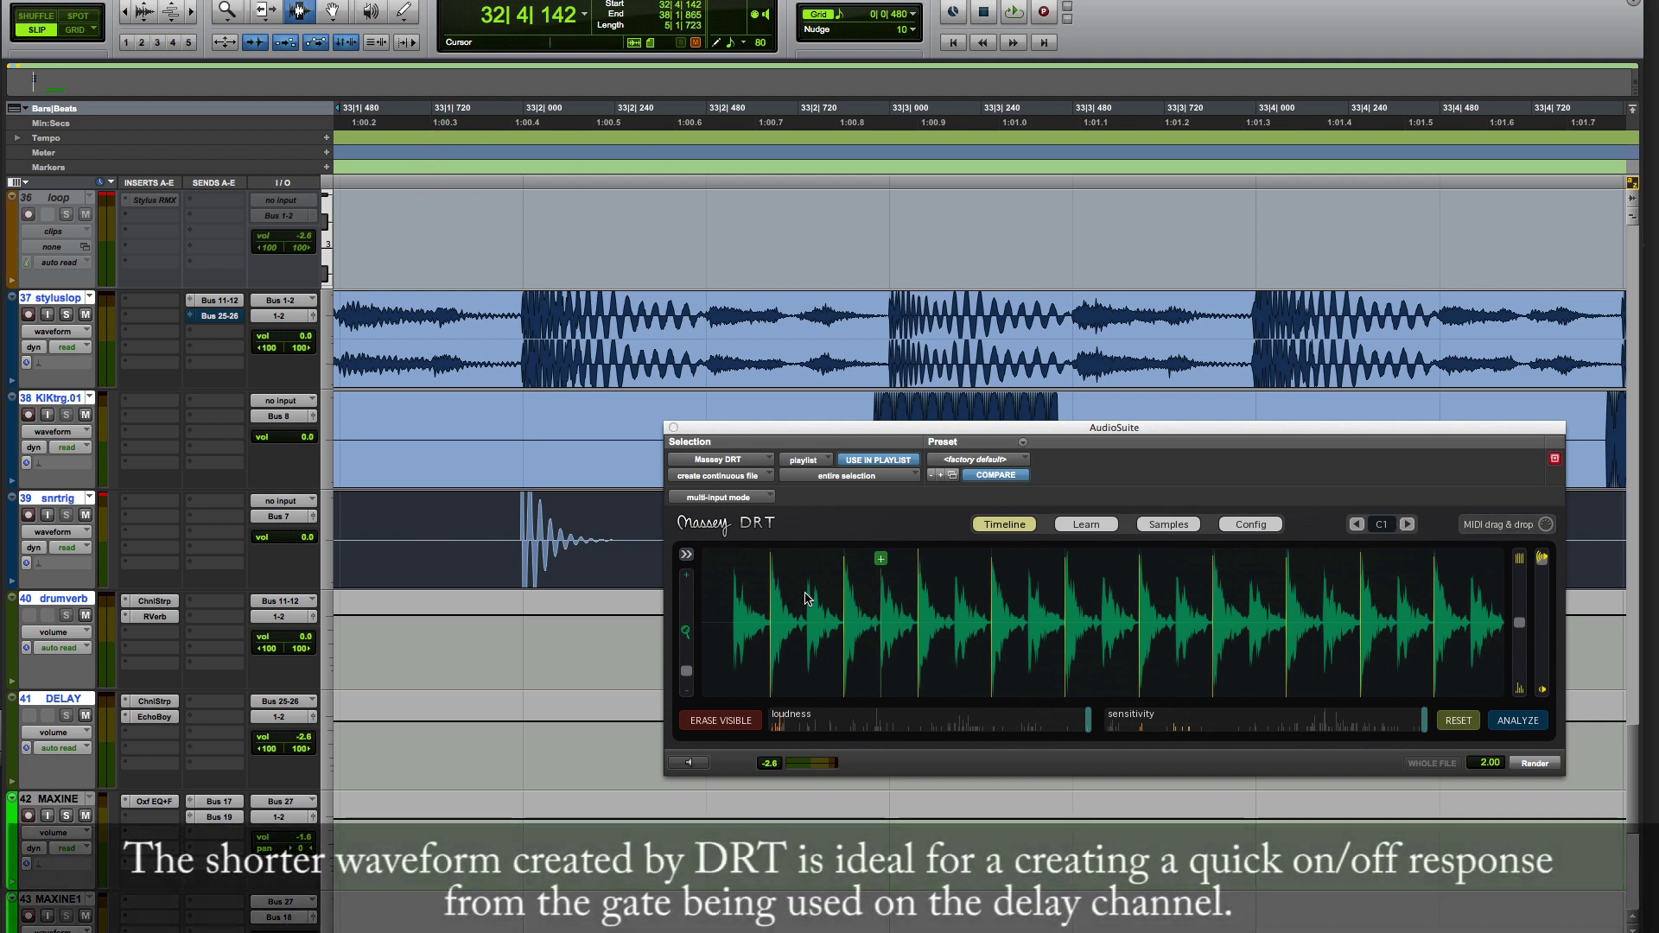
key(F5)
alt+click(548, 672)
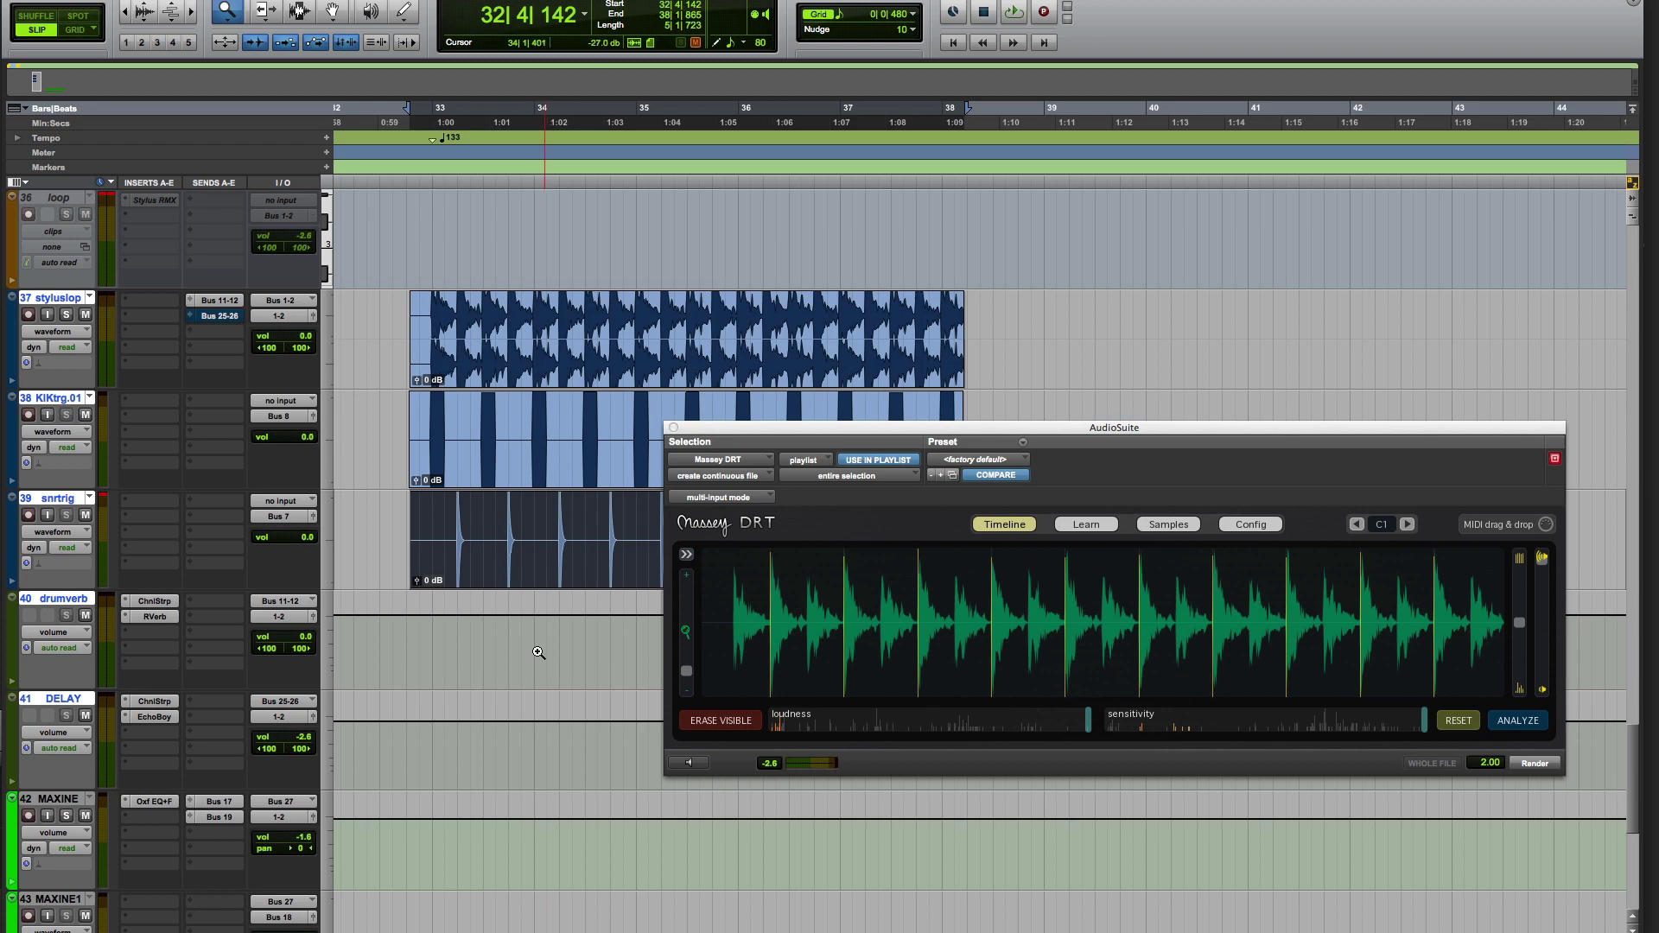
key(F7)
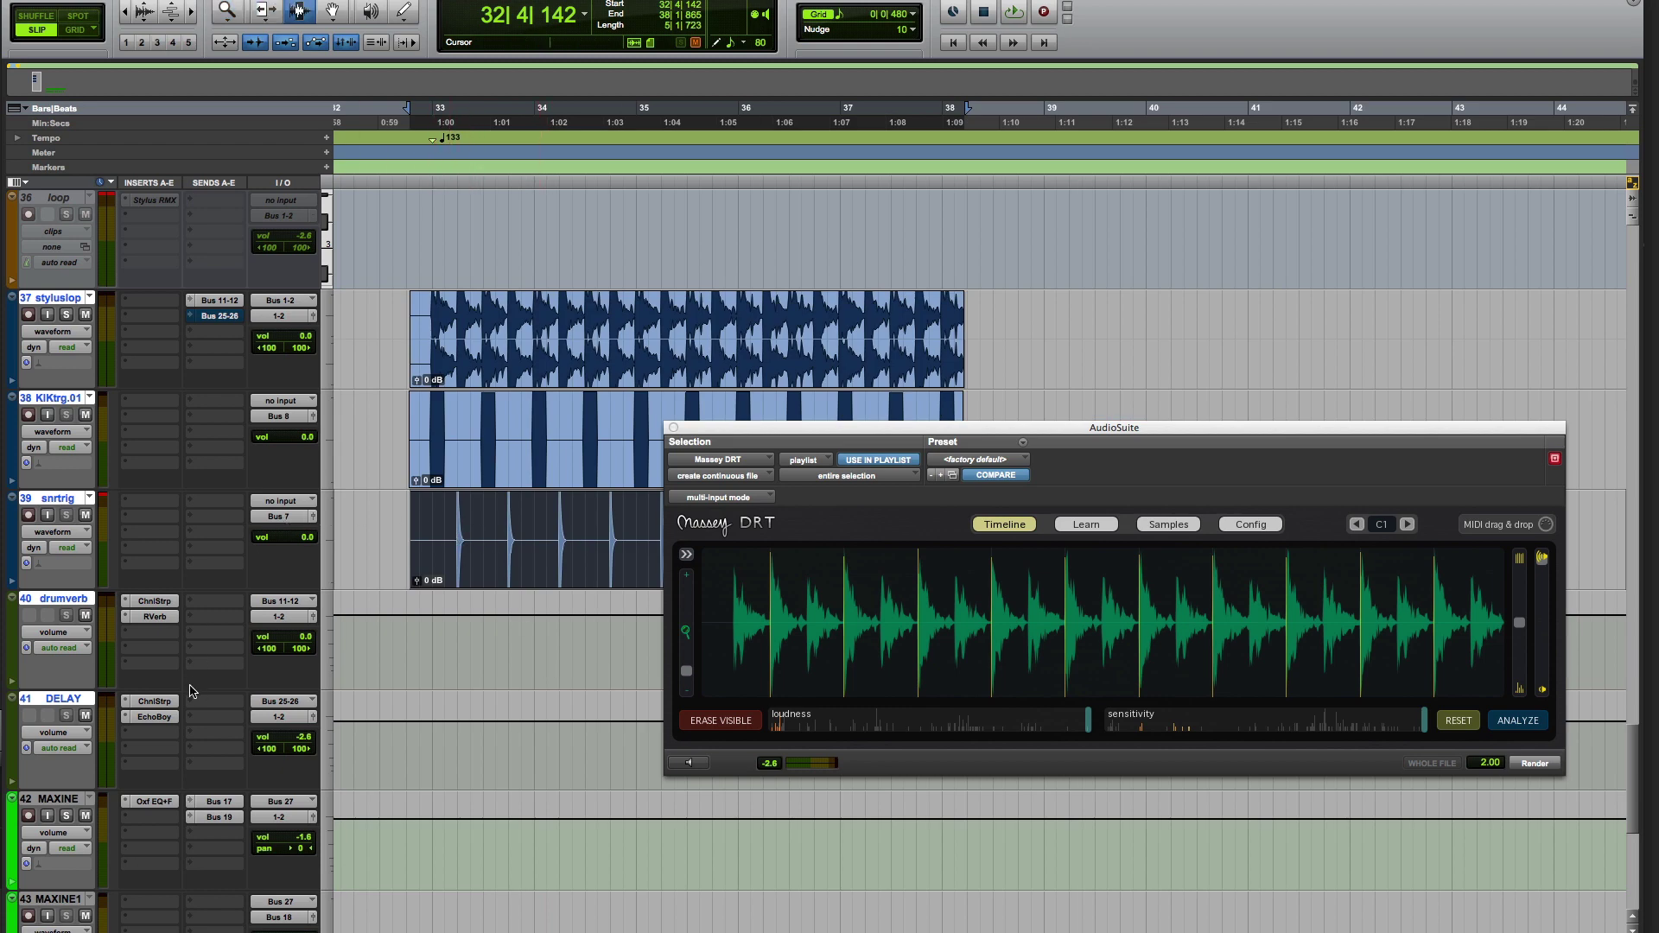
- Open the DELAY track's Channel Strip gate keyed from Bus 7 and audition the loop from 32|3|053
click(170, 703)
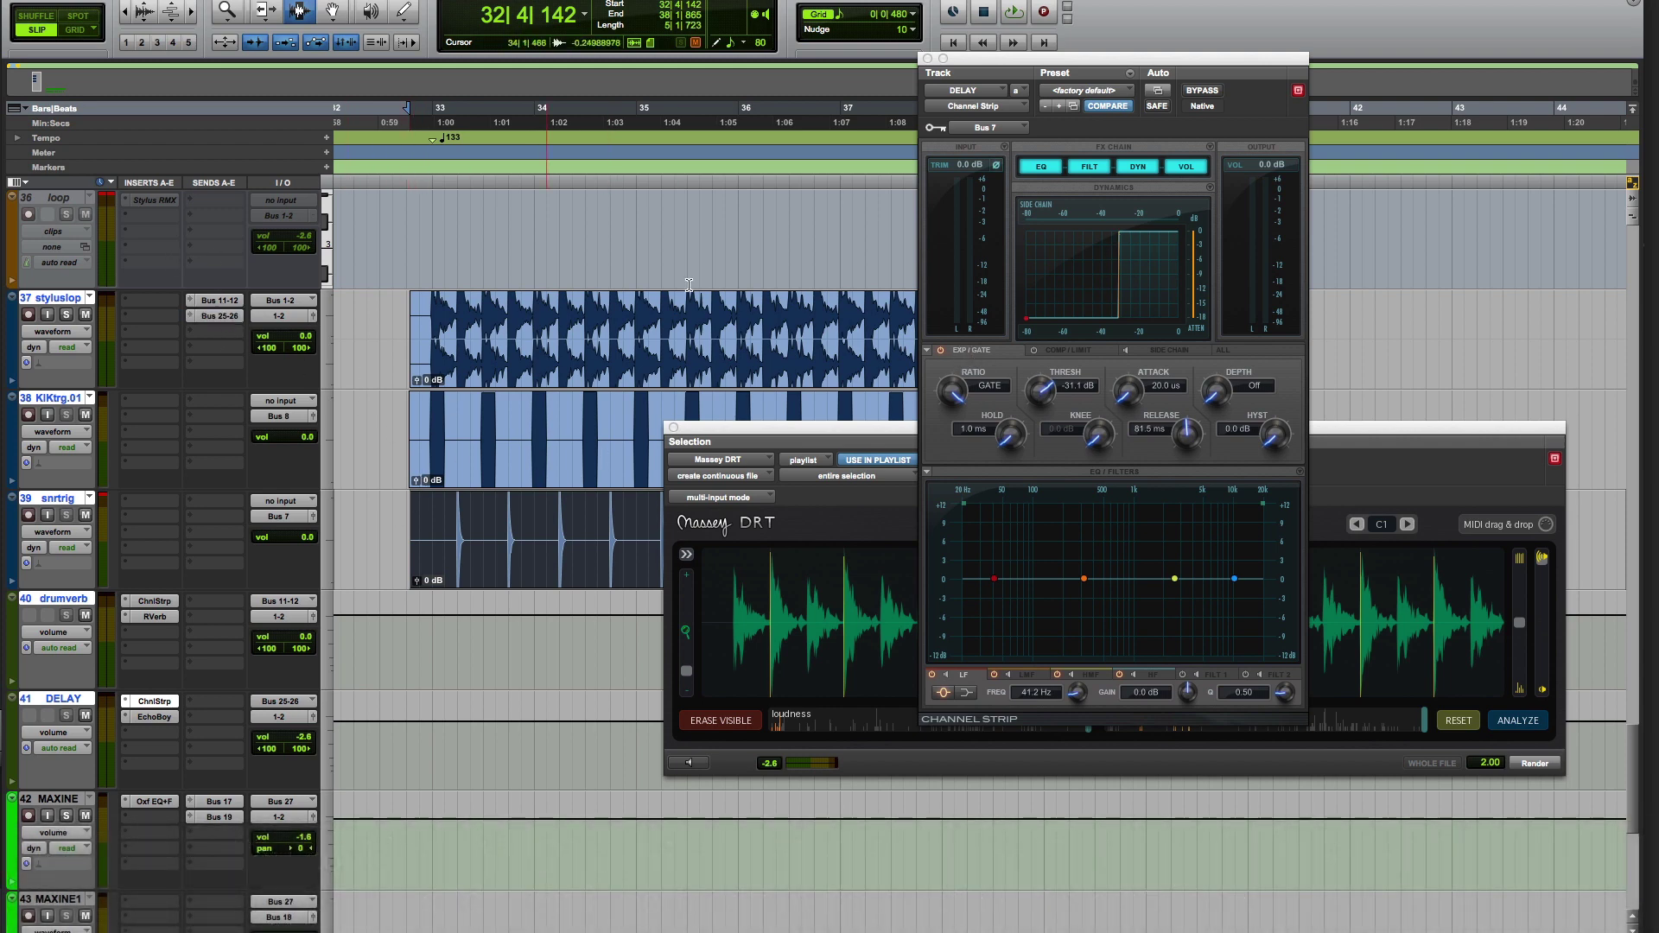
click(381, 547)
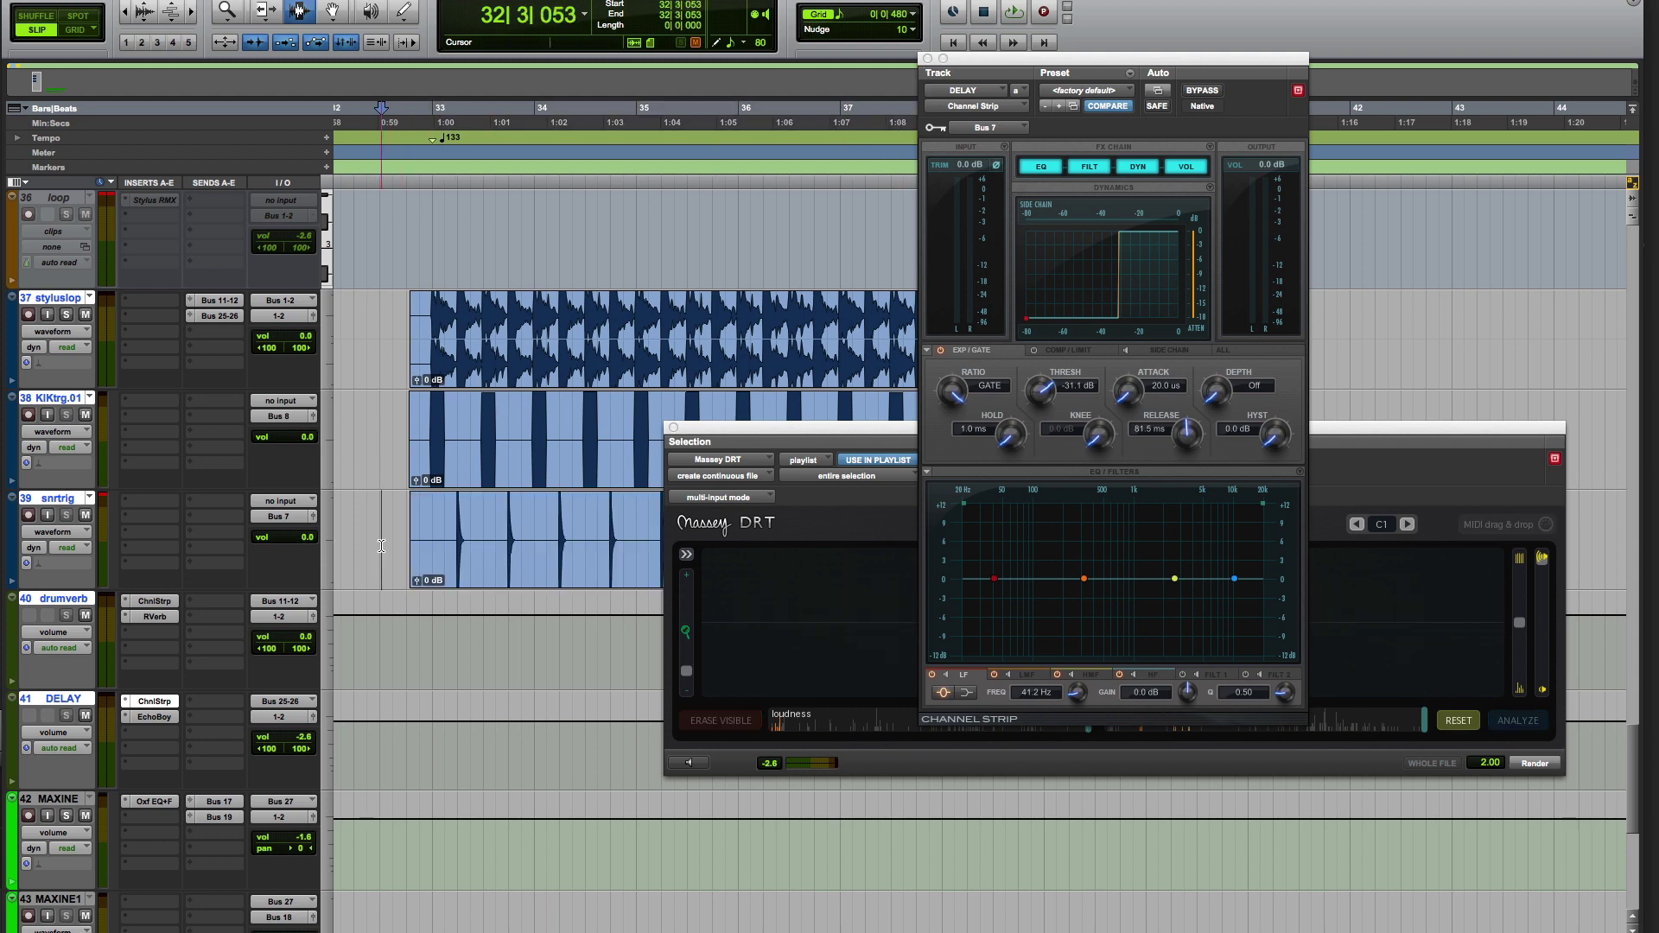
key(space)
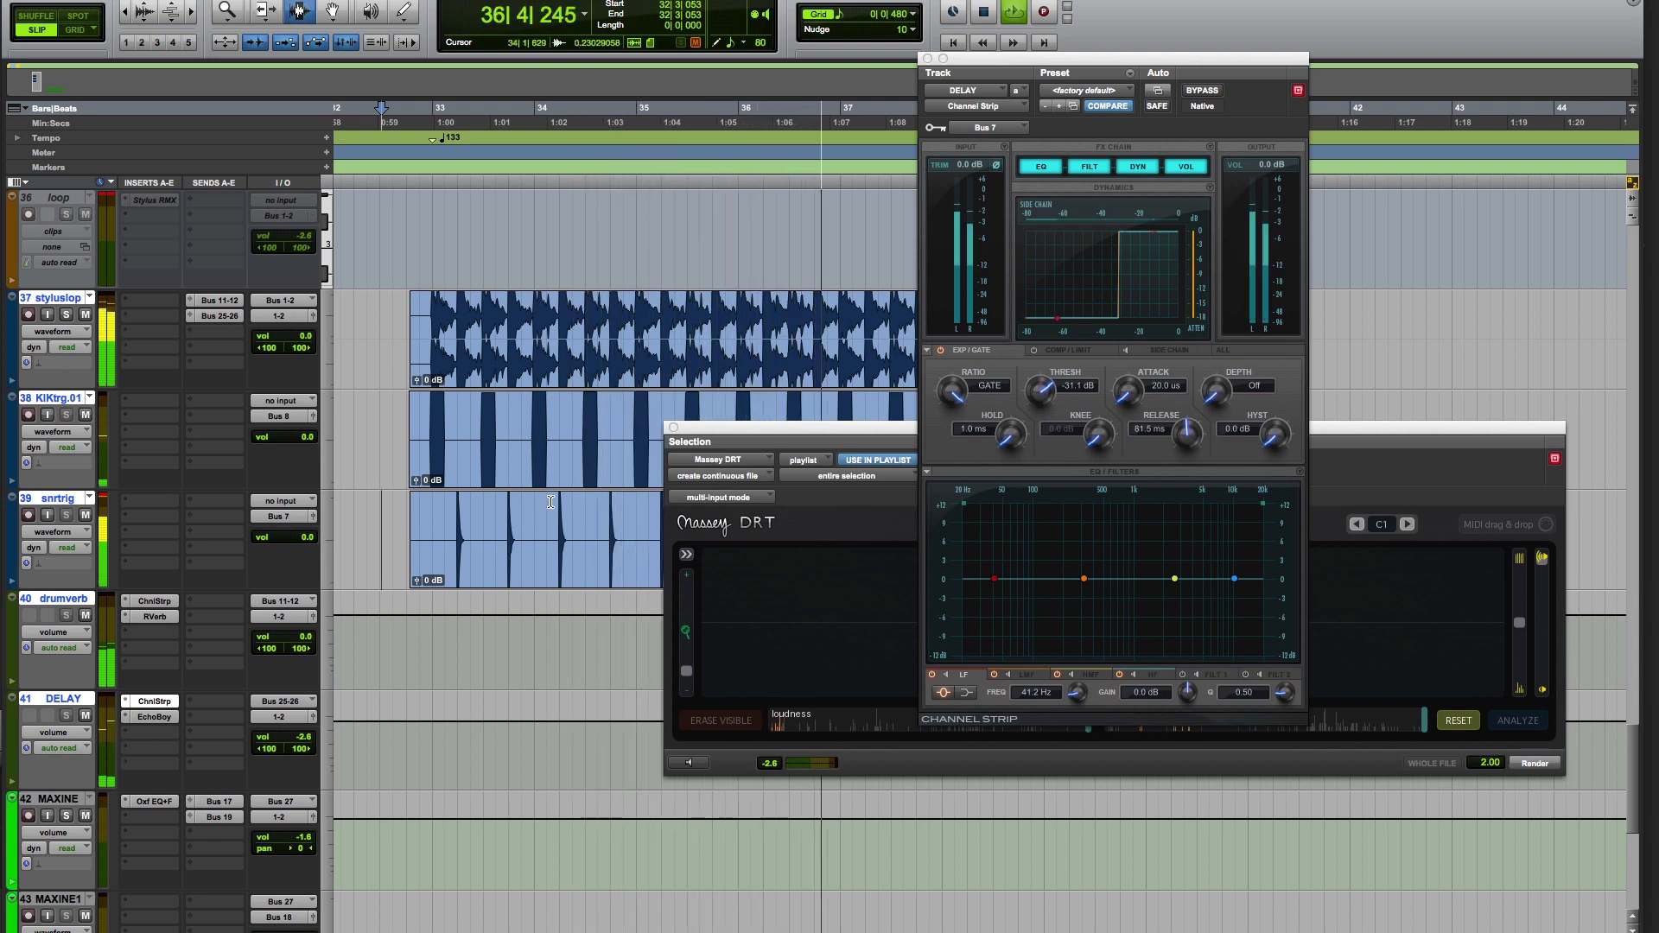
key(space)
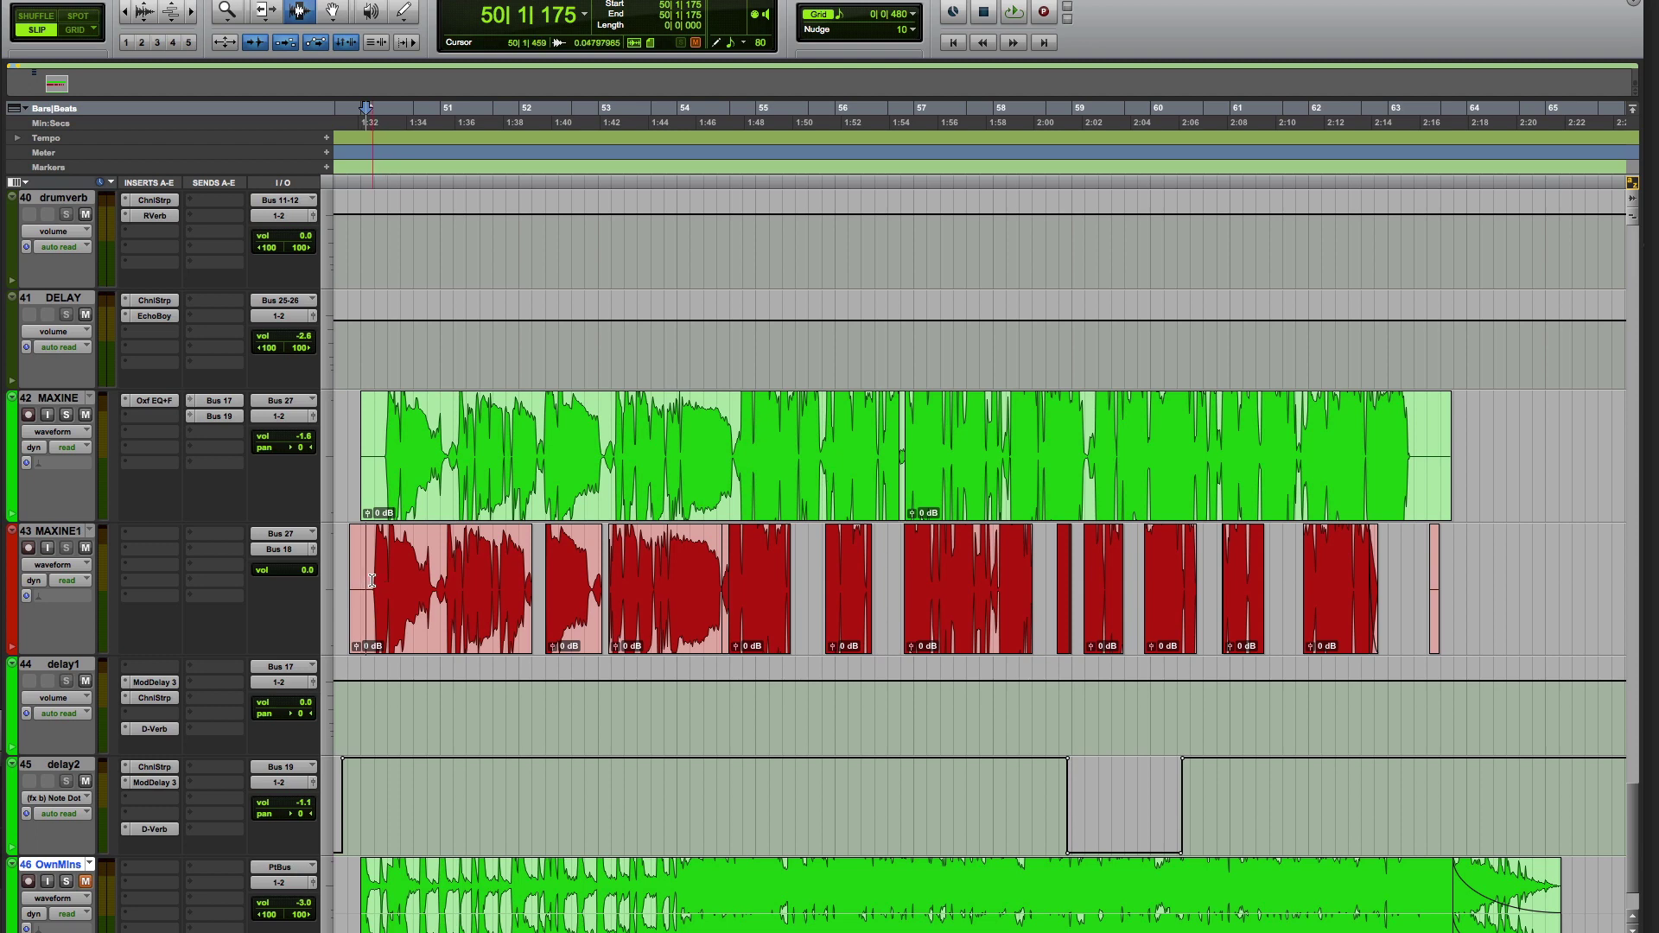
- Examine the delay1 Channel Strip's compressor settings, close it, and audition the vocal delays from 50|1|175
click(154, 699)
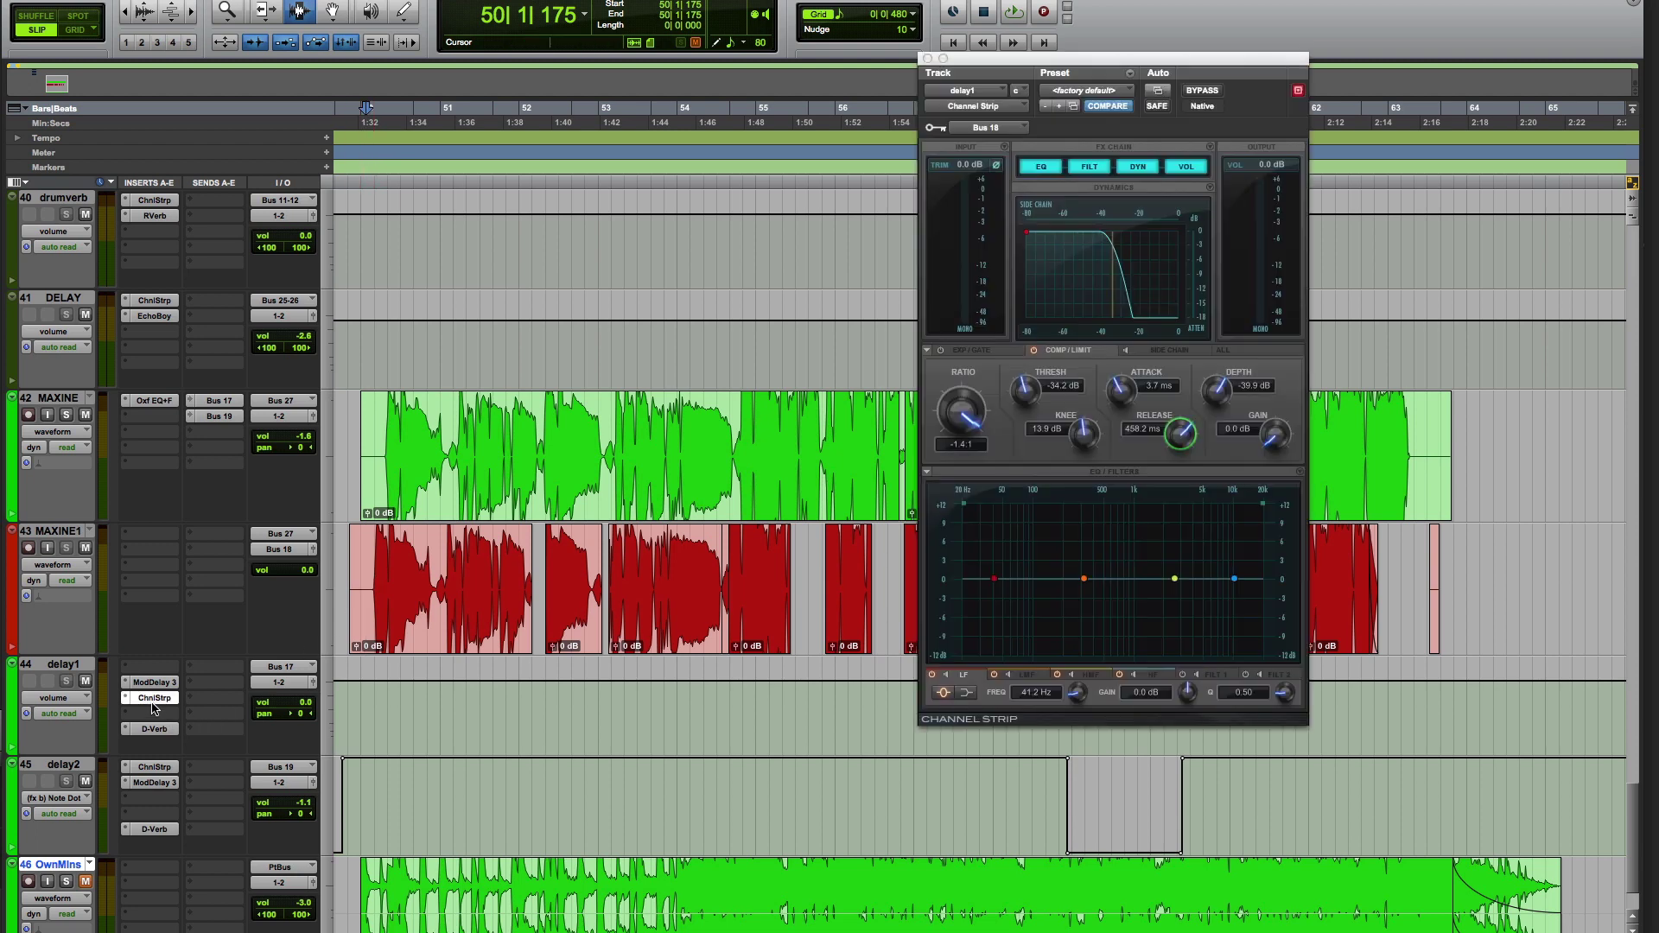
click(155, 699)
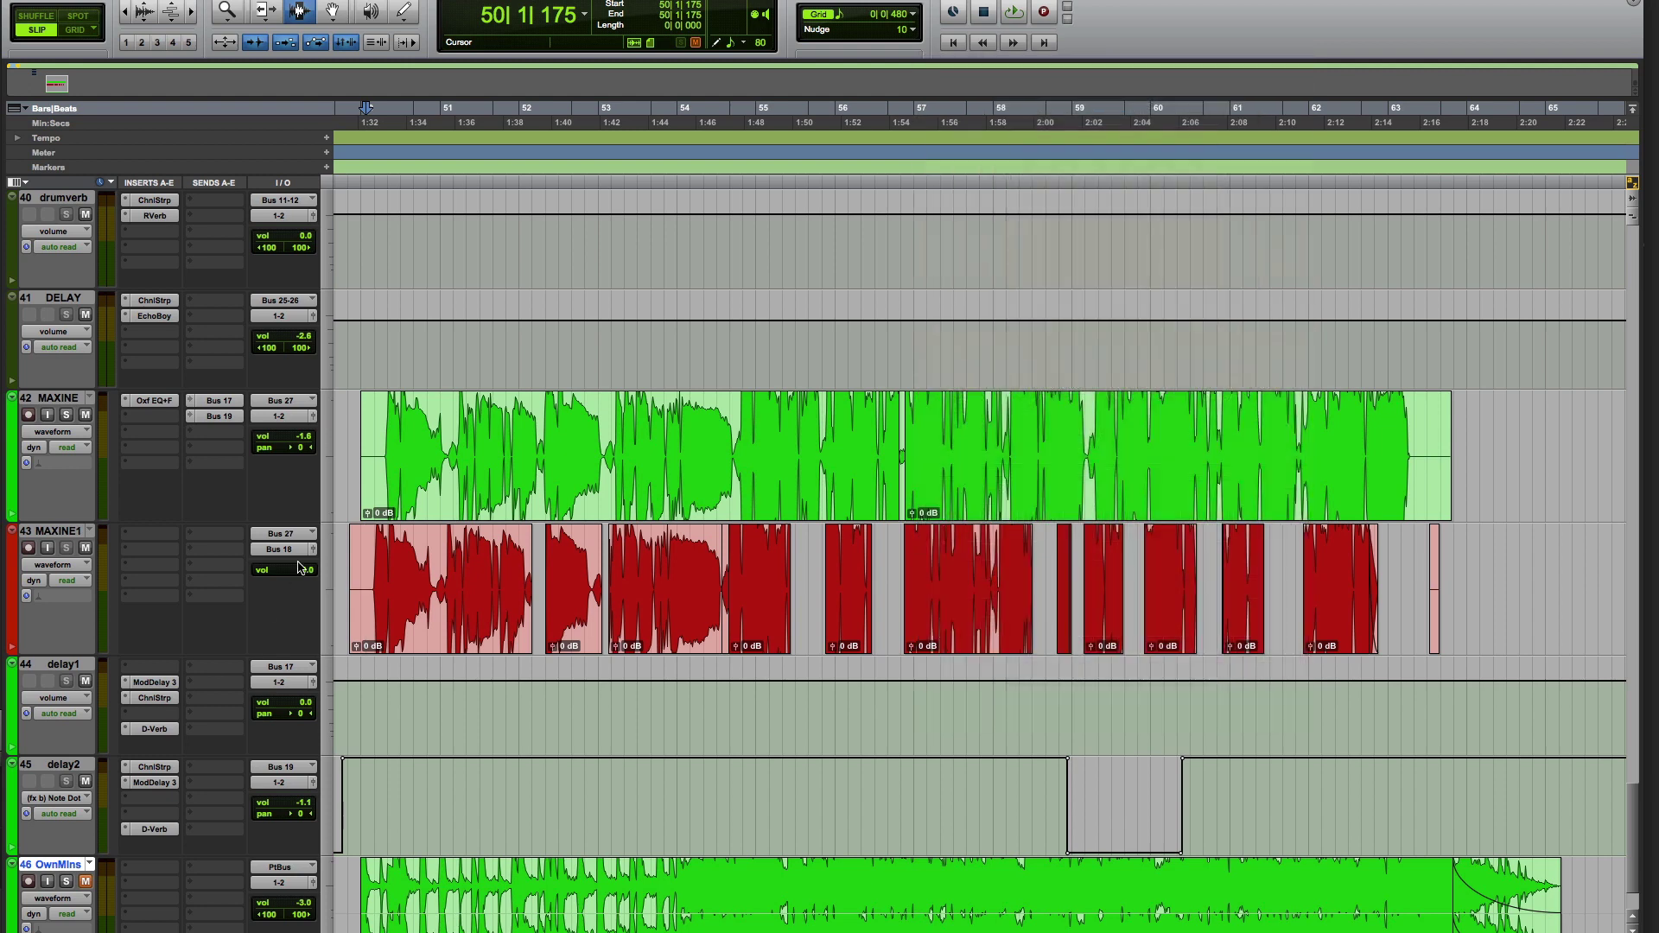
key(space)
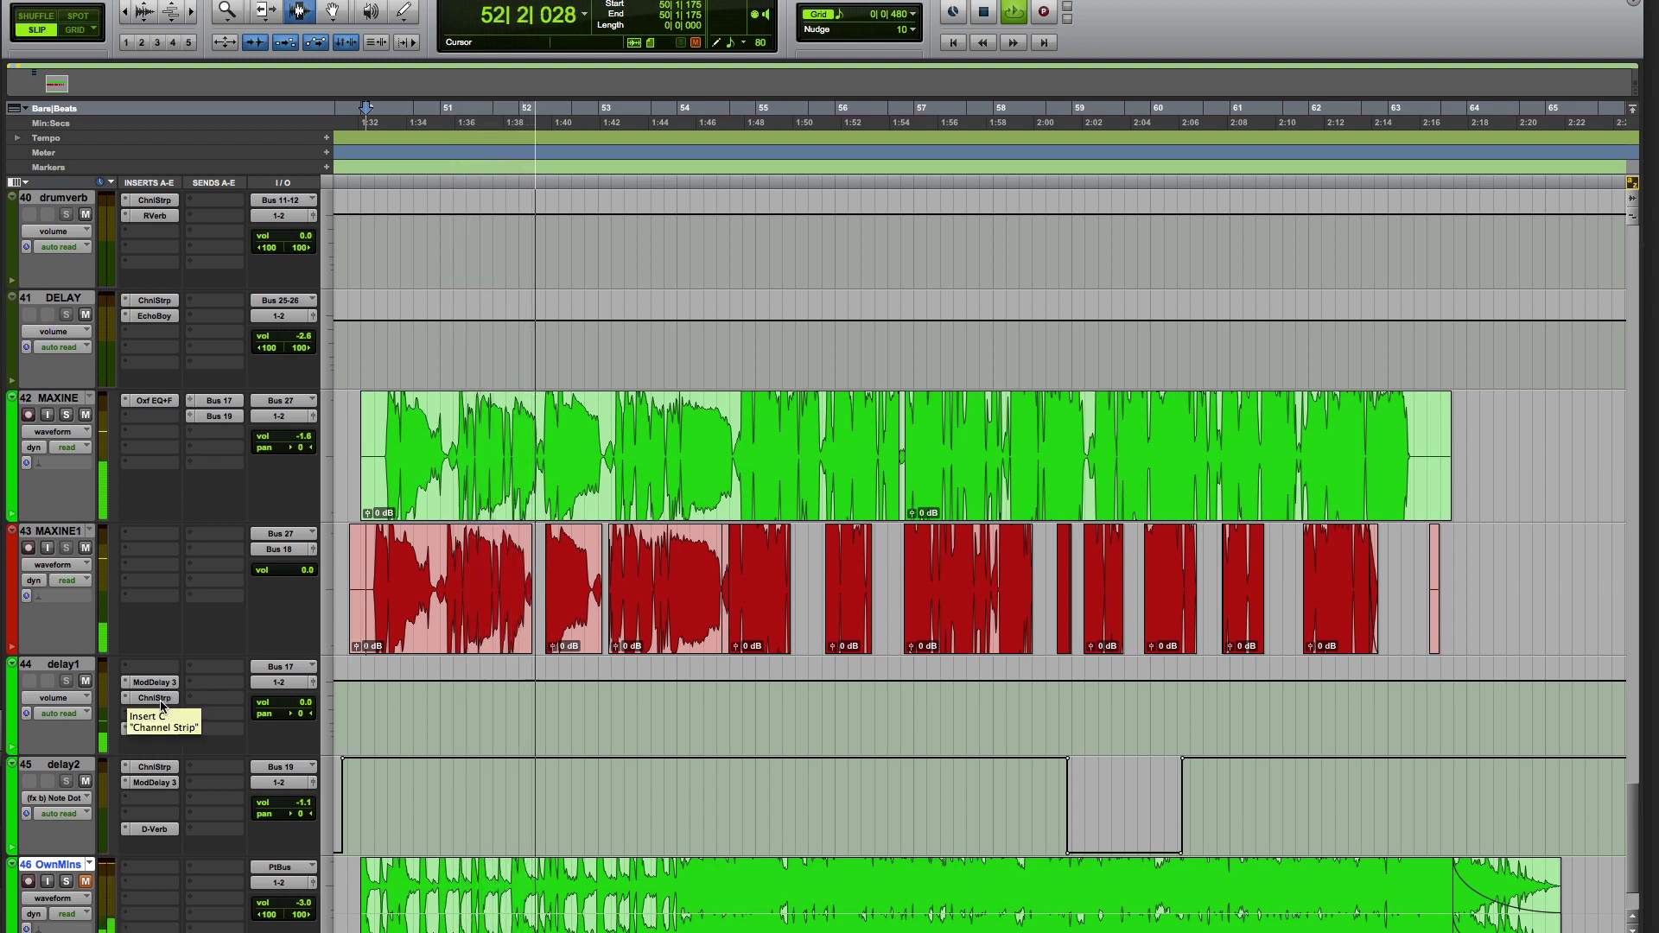
key(space)
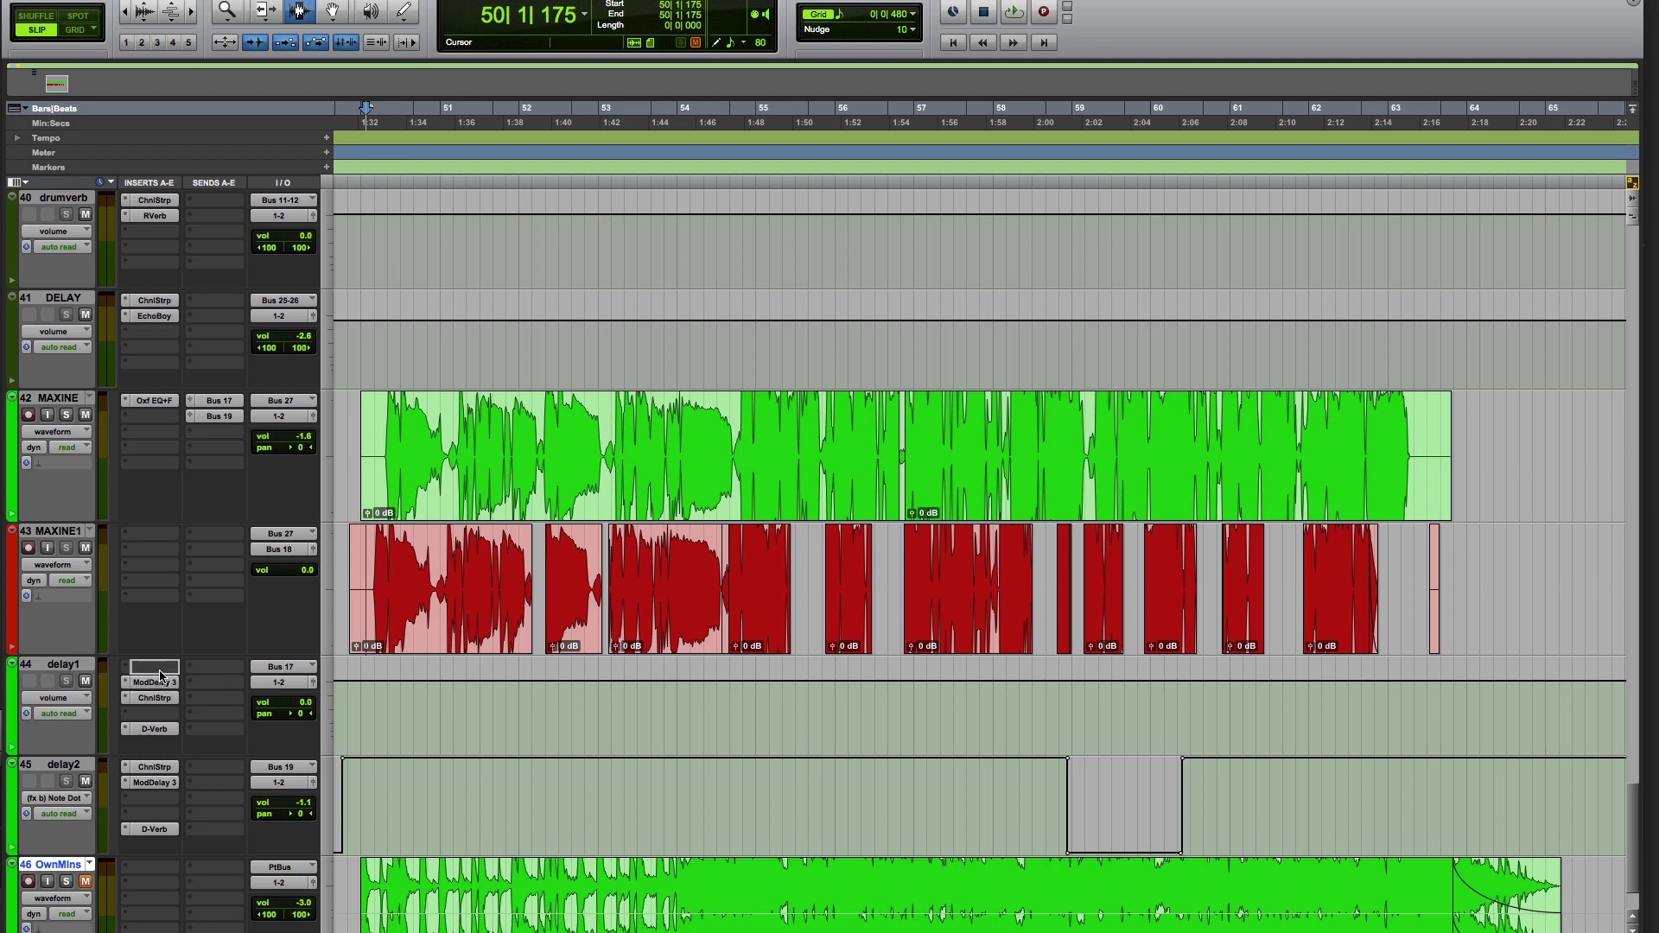
- Try the delay1 Channel Strip ahead of ModDelay 3, audition it from 50|1|175, and return it to its slot after the delay
drag(160, 676, 160, 676)
key(space)
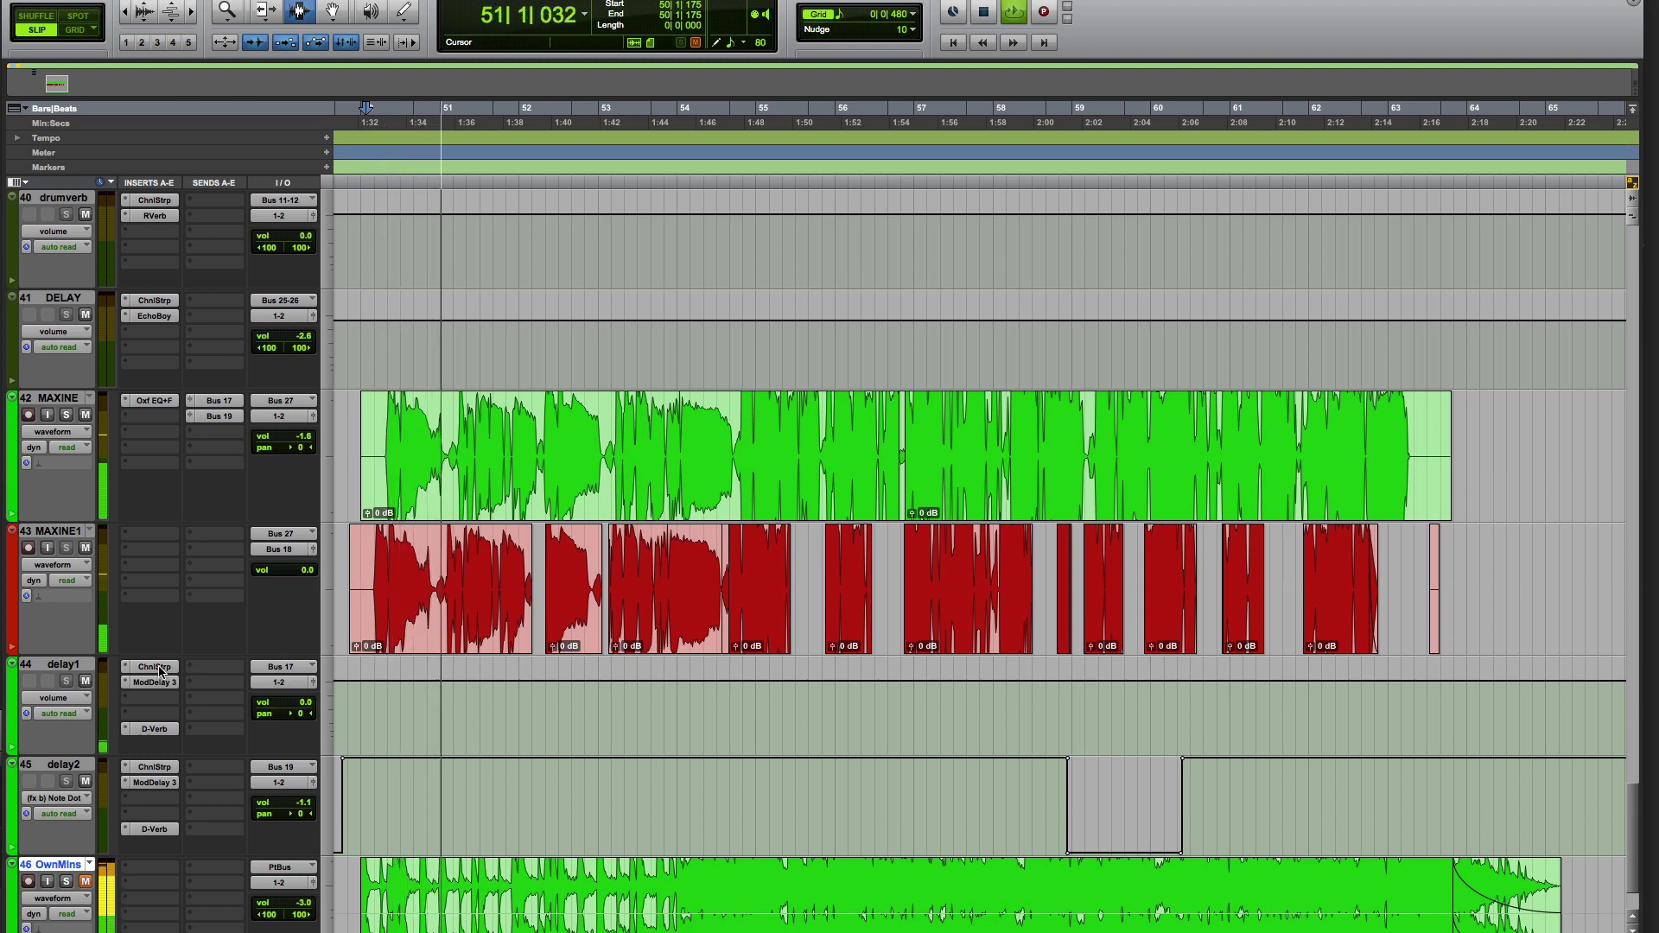
key(space)
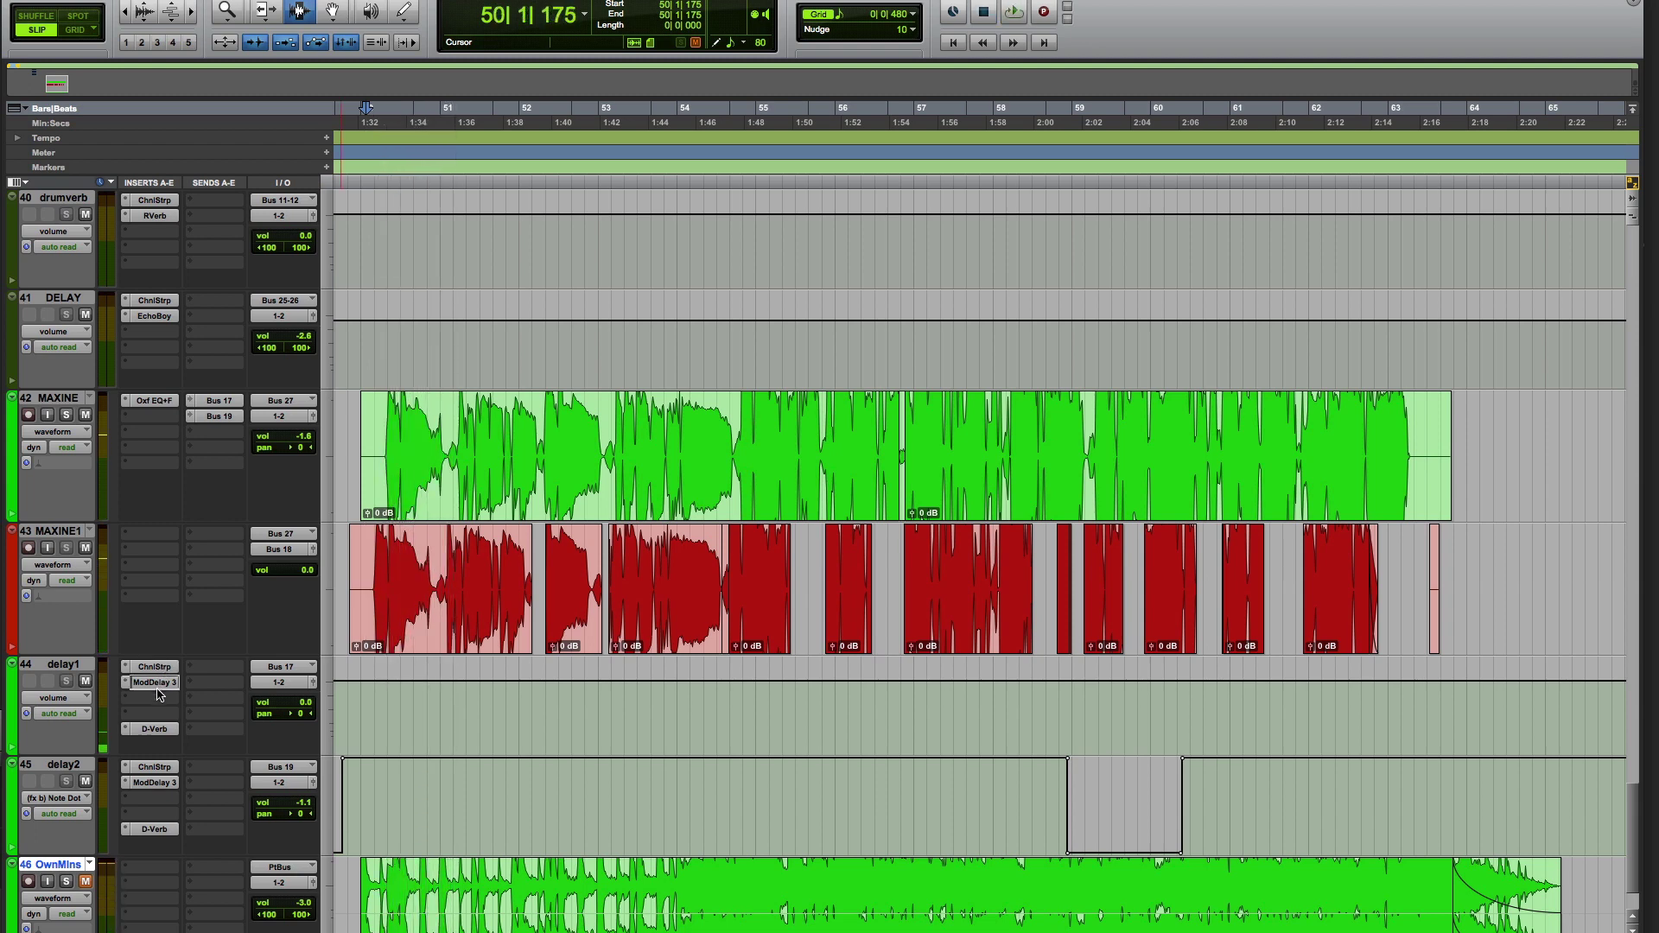
drag(158, 700, 157, 703)
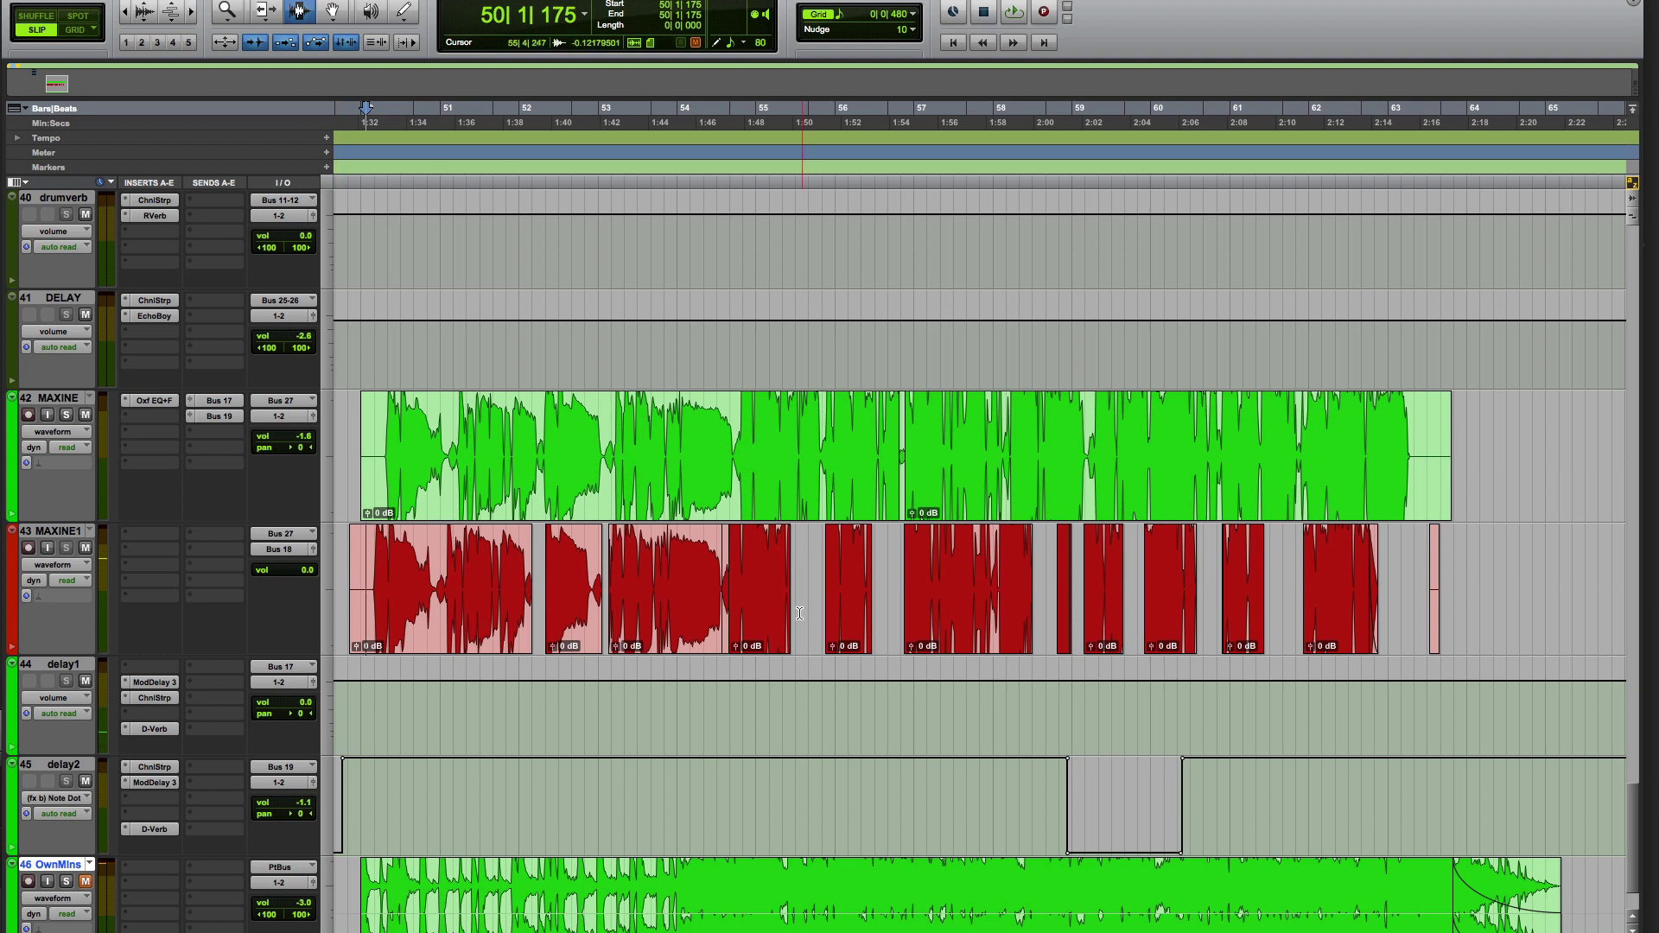
- Examine the gaps between the clips on the red vocal trigger track and audition across them from 54|4|197
drag(772, 591, 1040, 591)
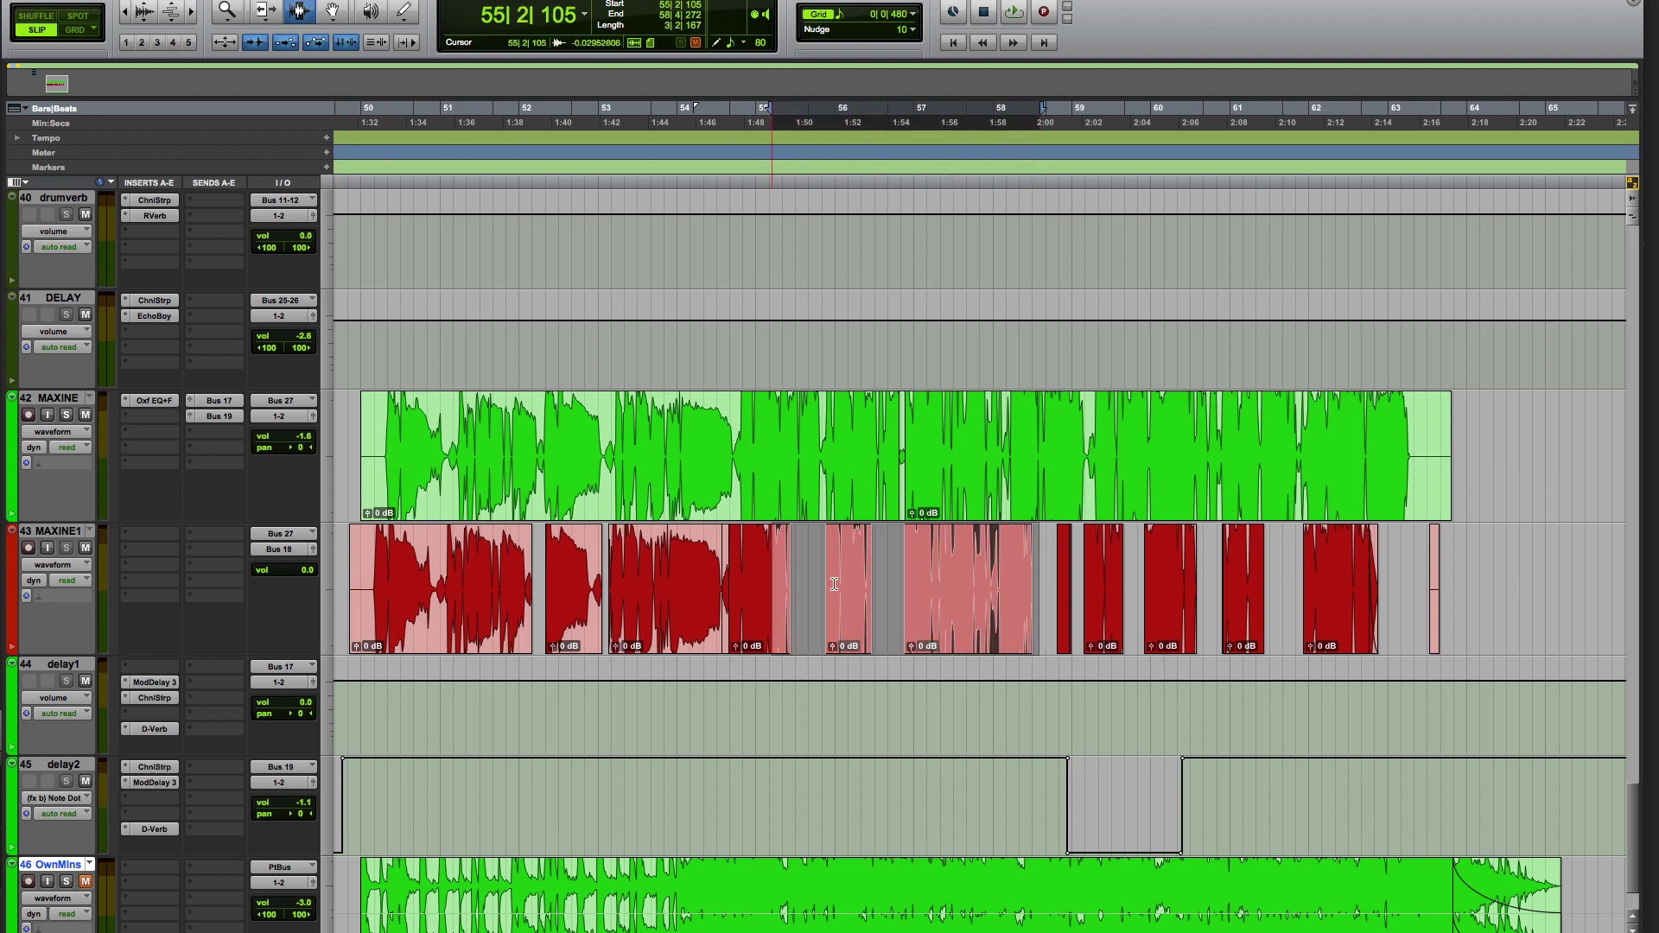
click(794, 583)
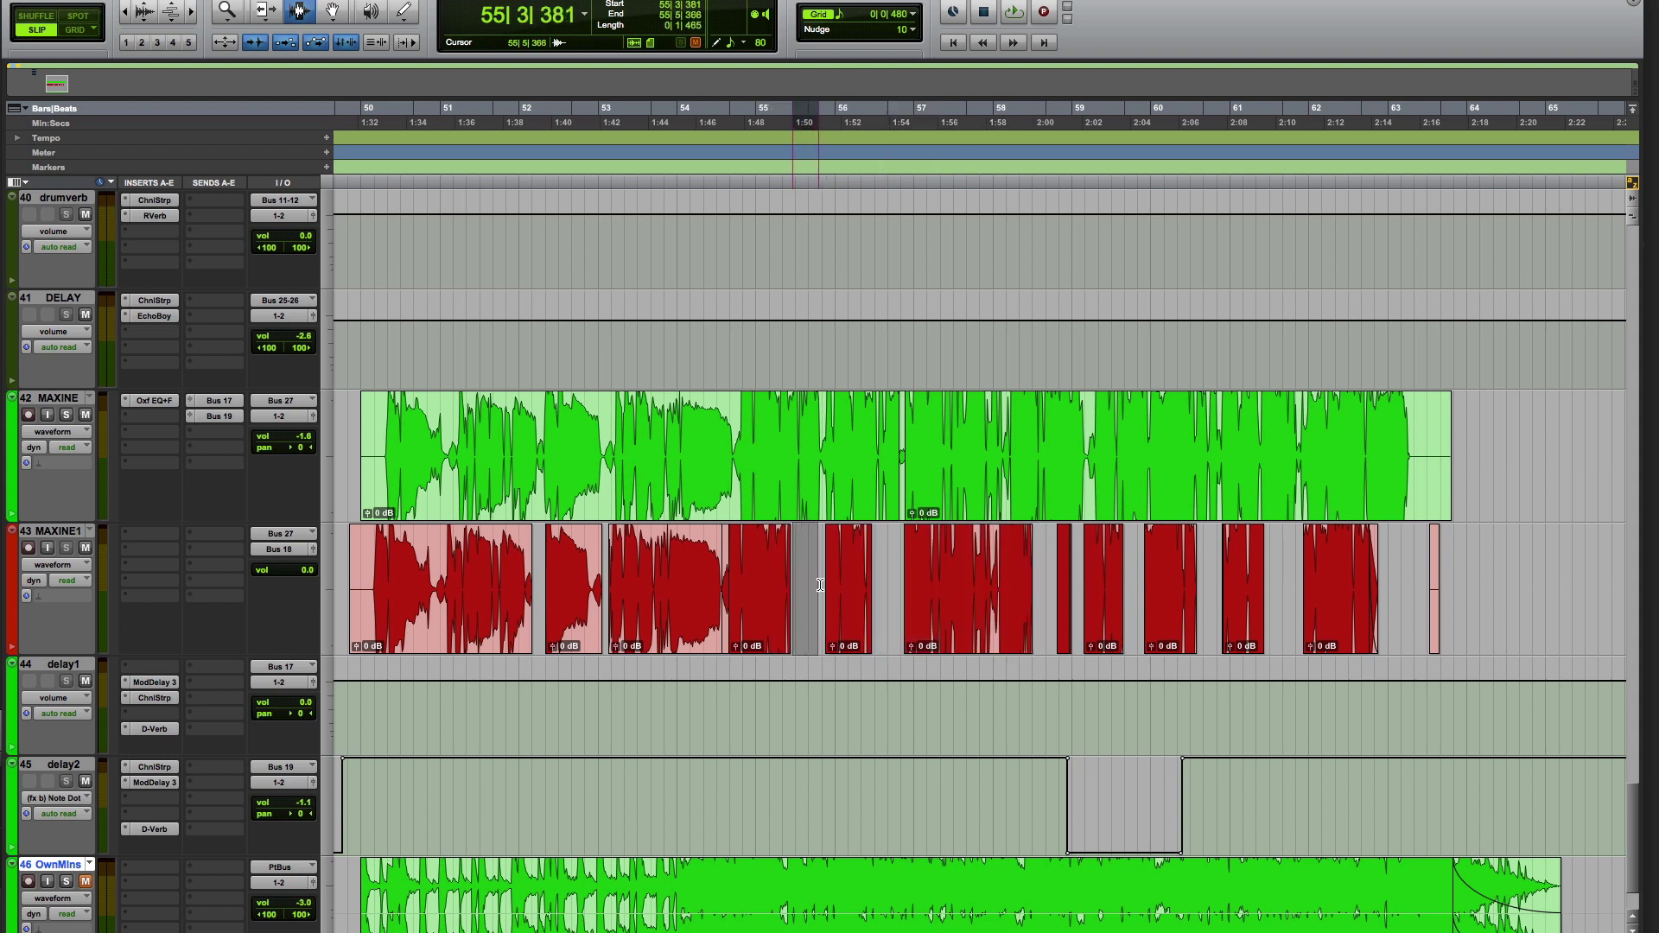
drag(881, 578, 897, 579)
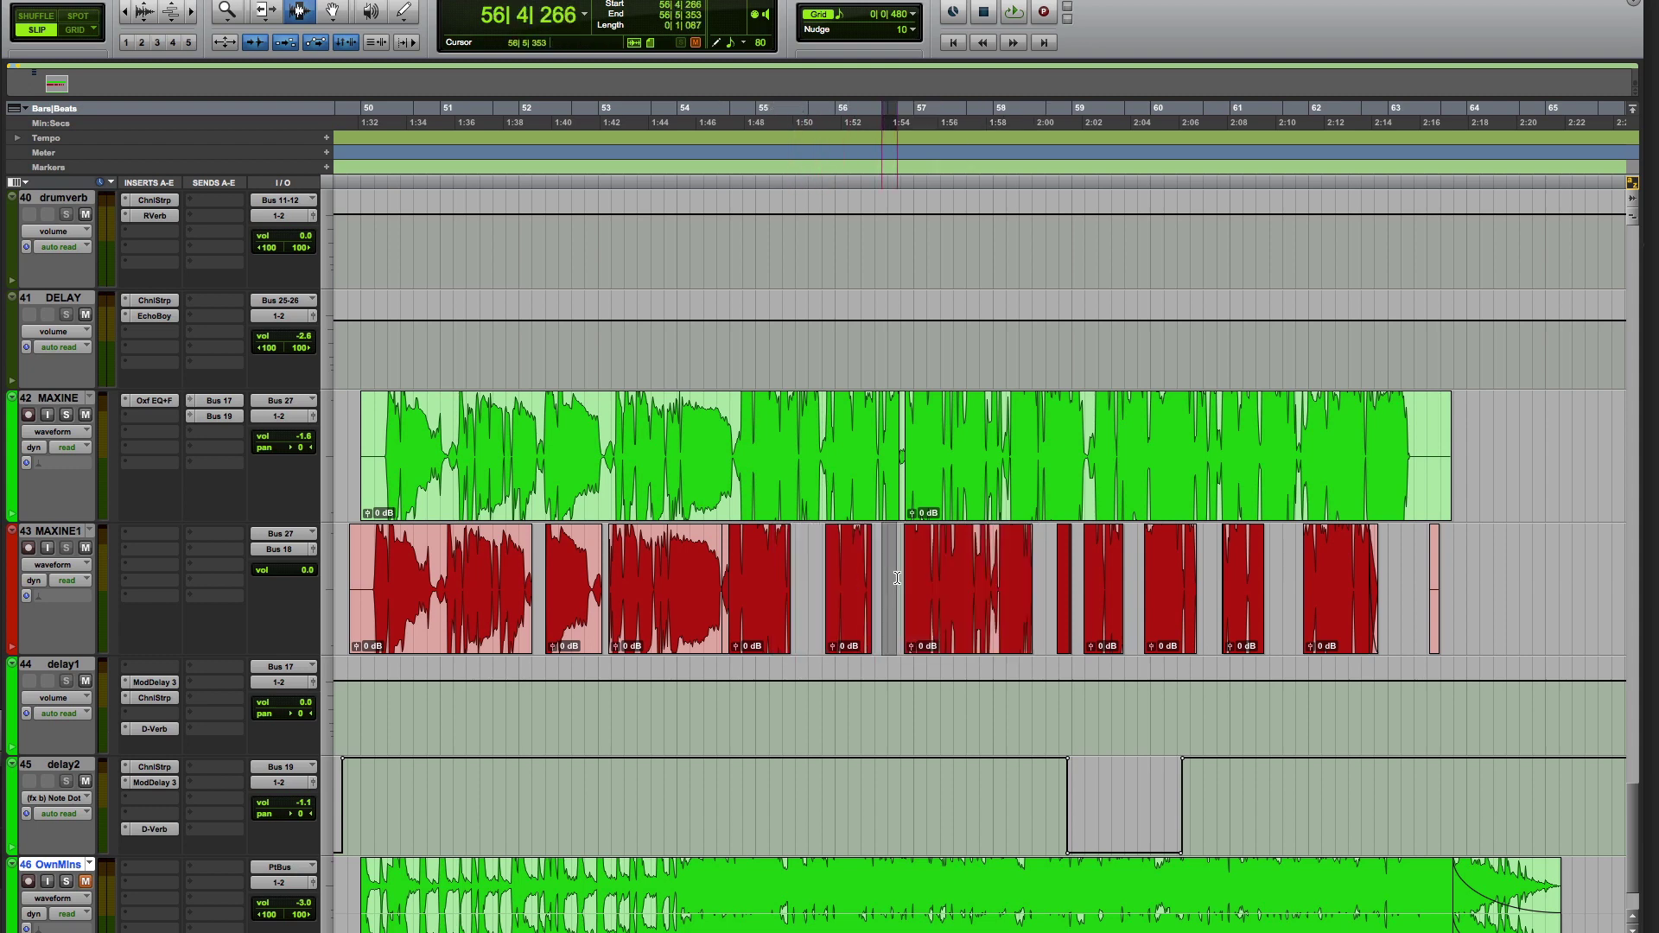
click(721, 578)
key(space)
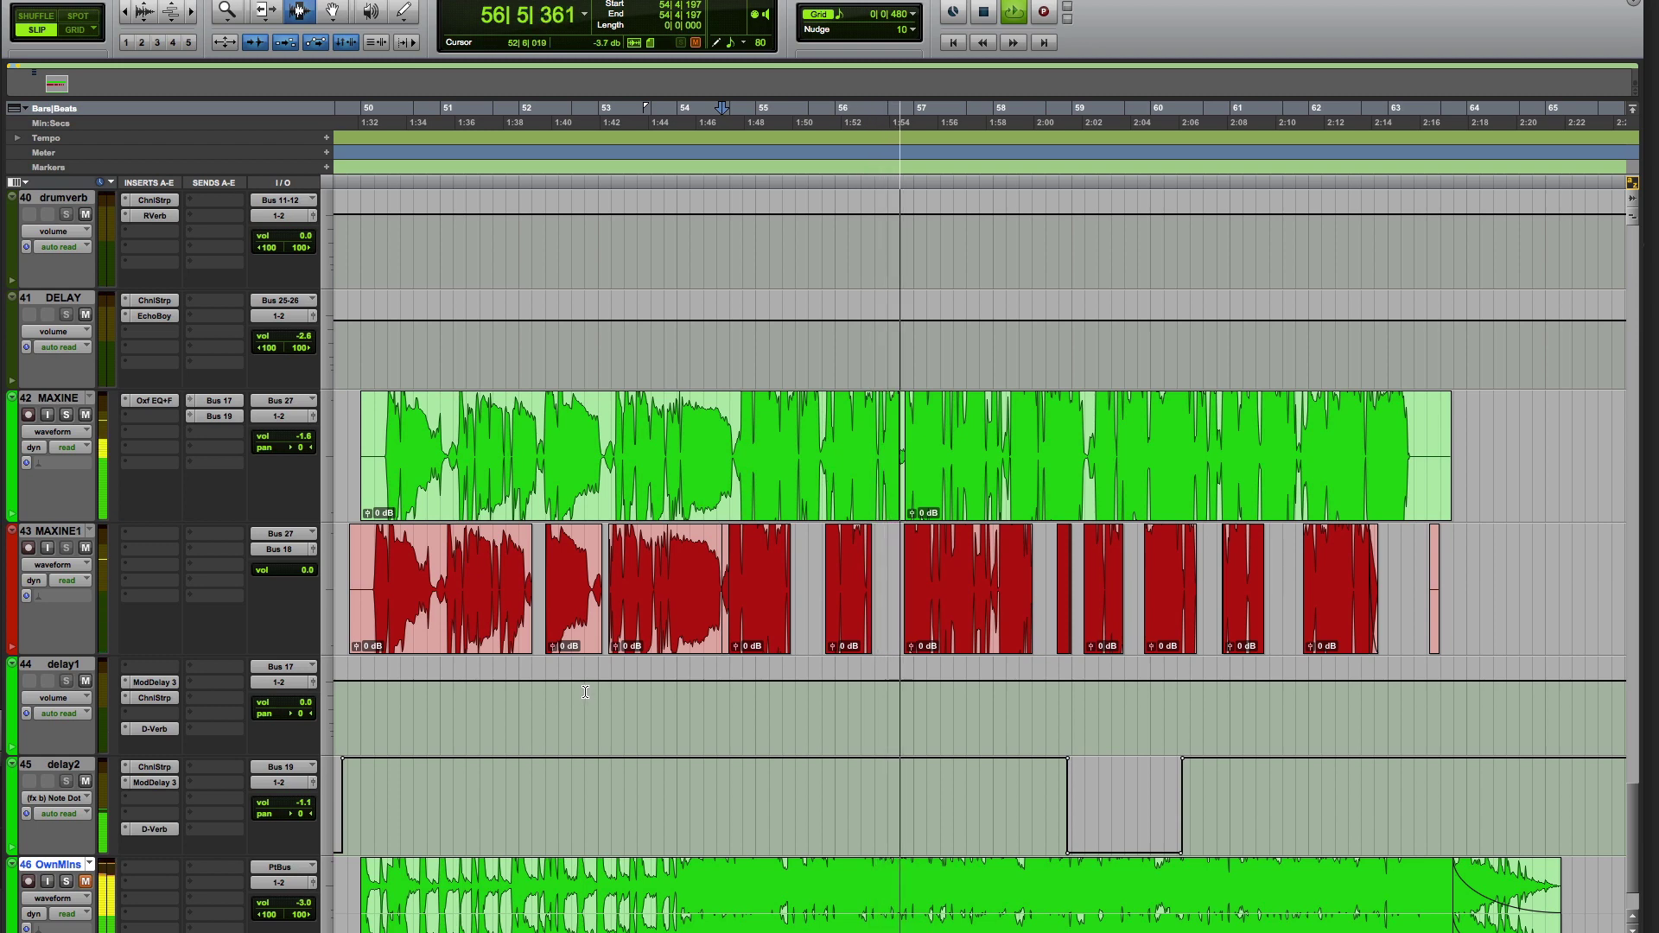
key(space)
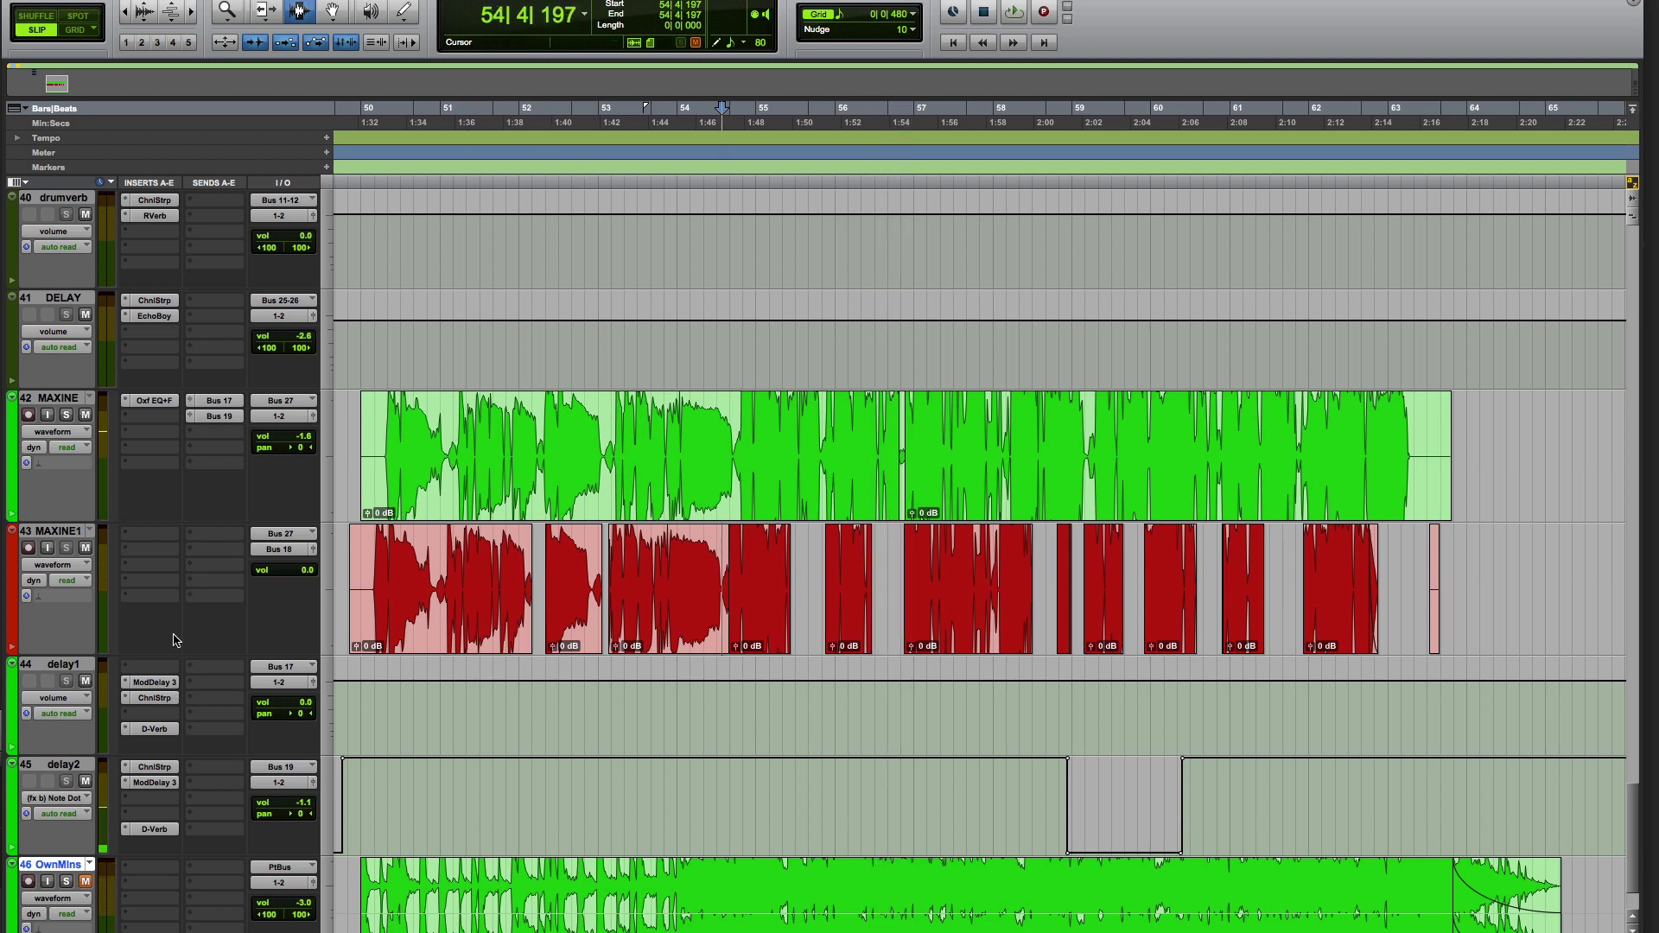
- Show the delay1 and delay2 Channel Strips side by side and start playback from 50|1|207 to compare their ducking
click(366, 592)
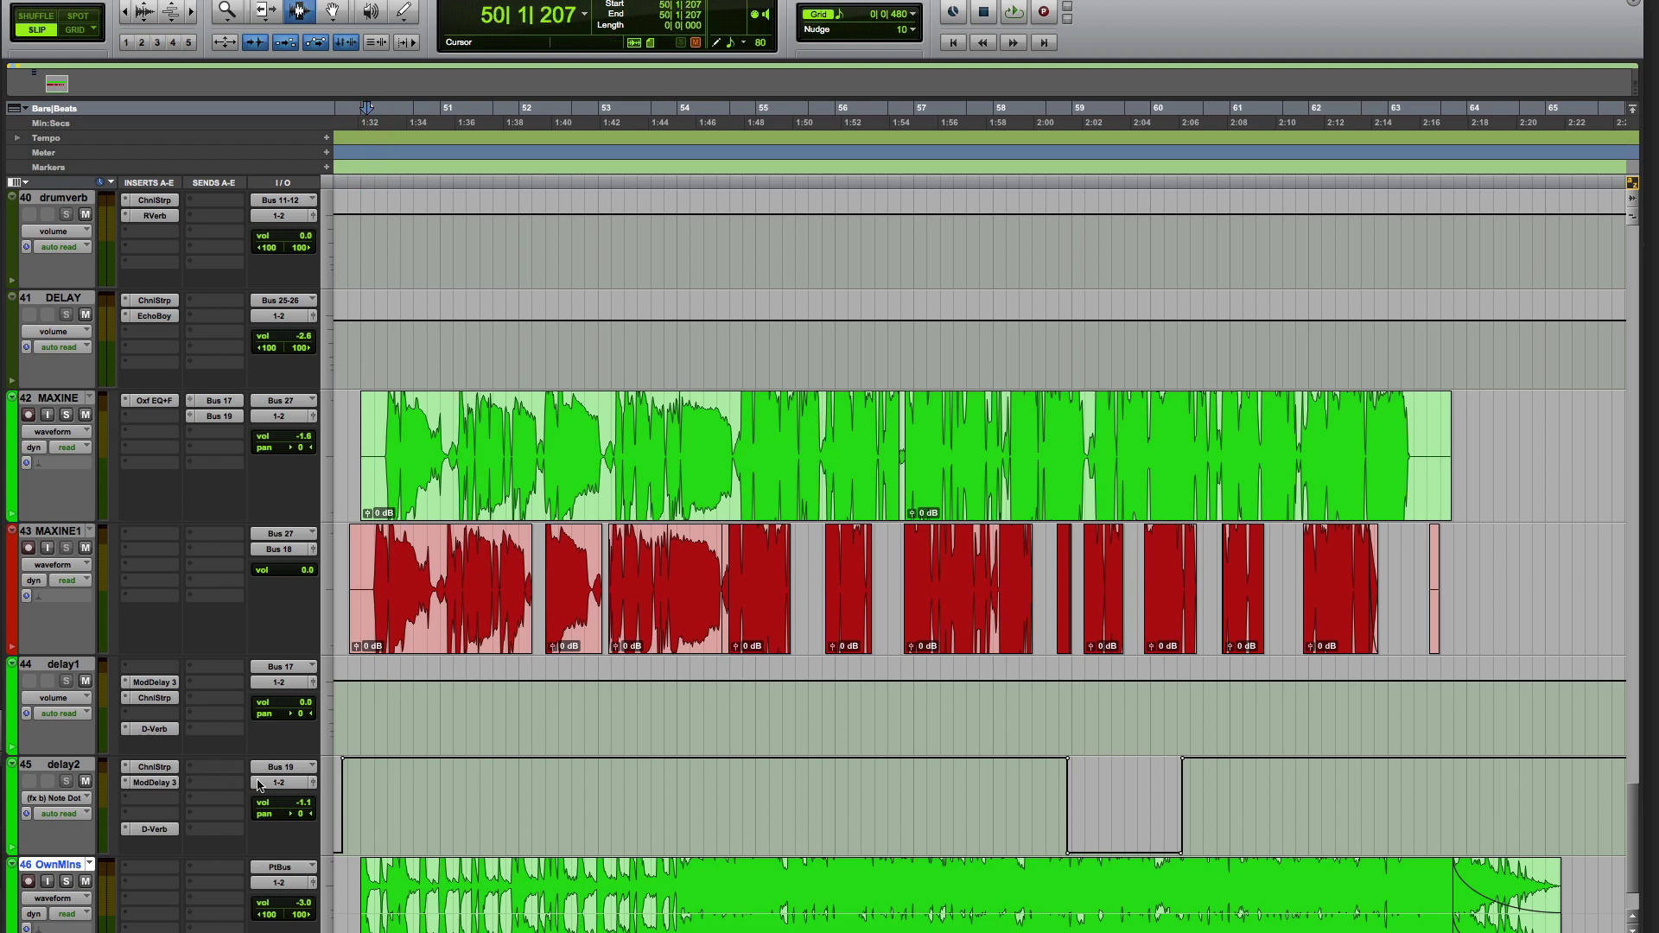
click(155, 768)
click(155, 698)
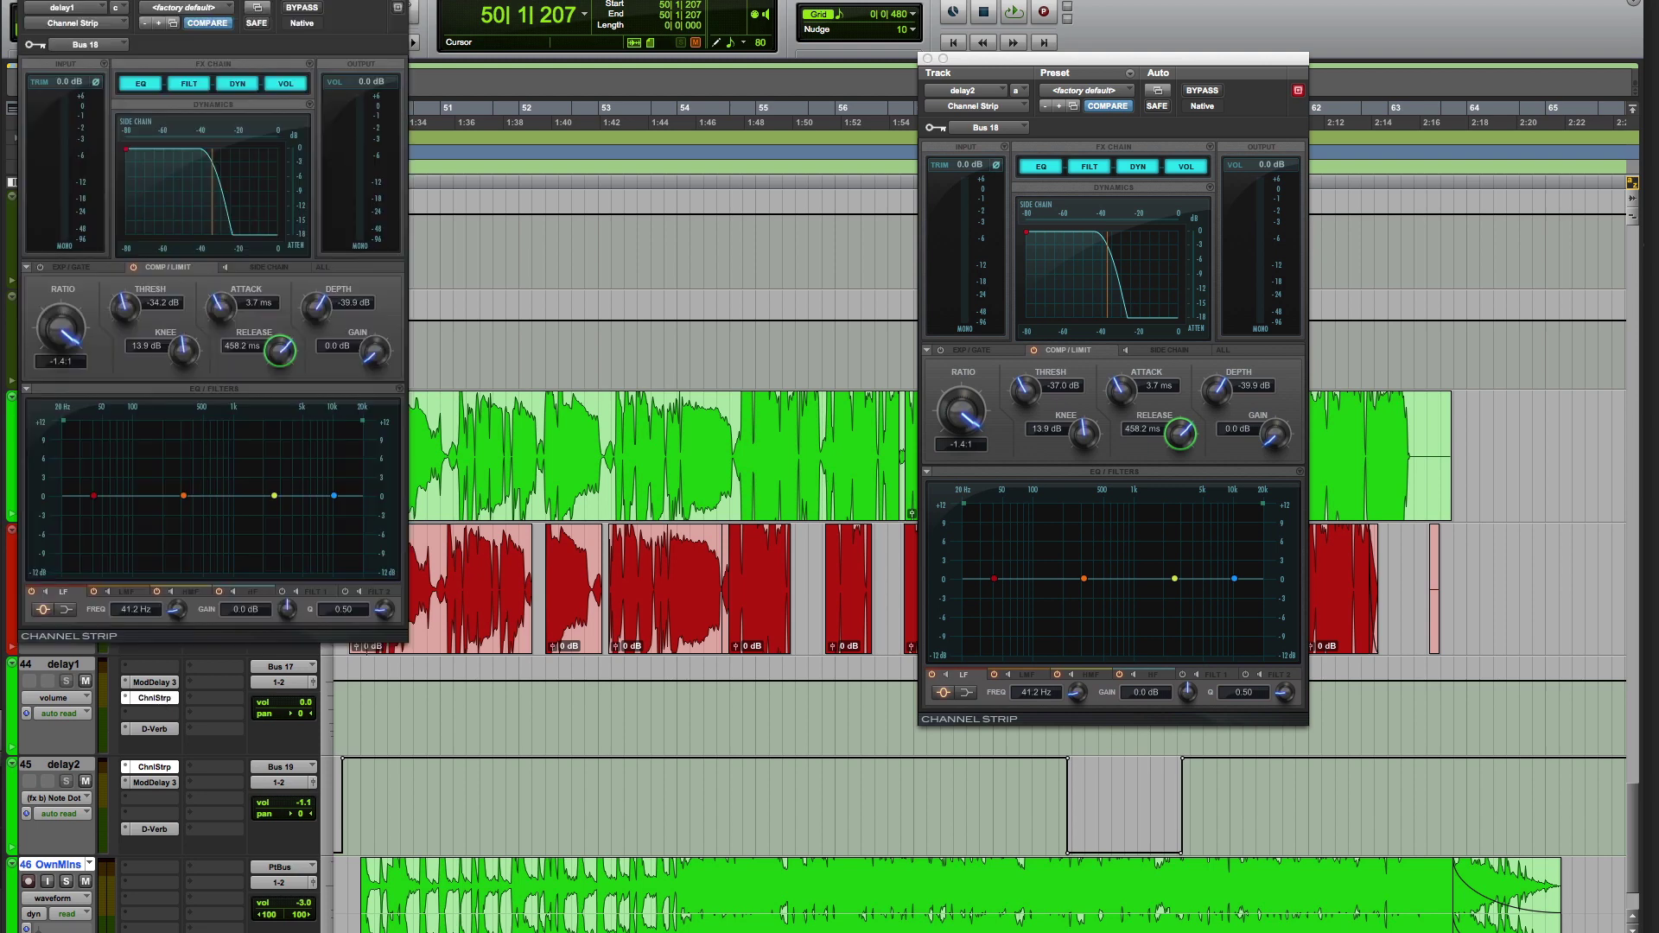
drag(261, 154, 709, 225)
key(space)
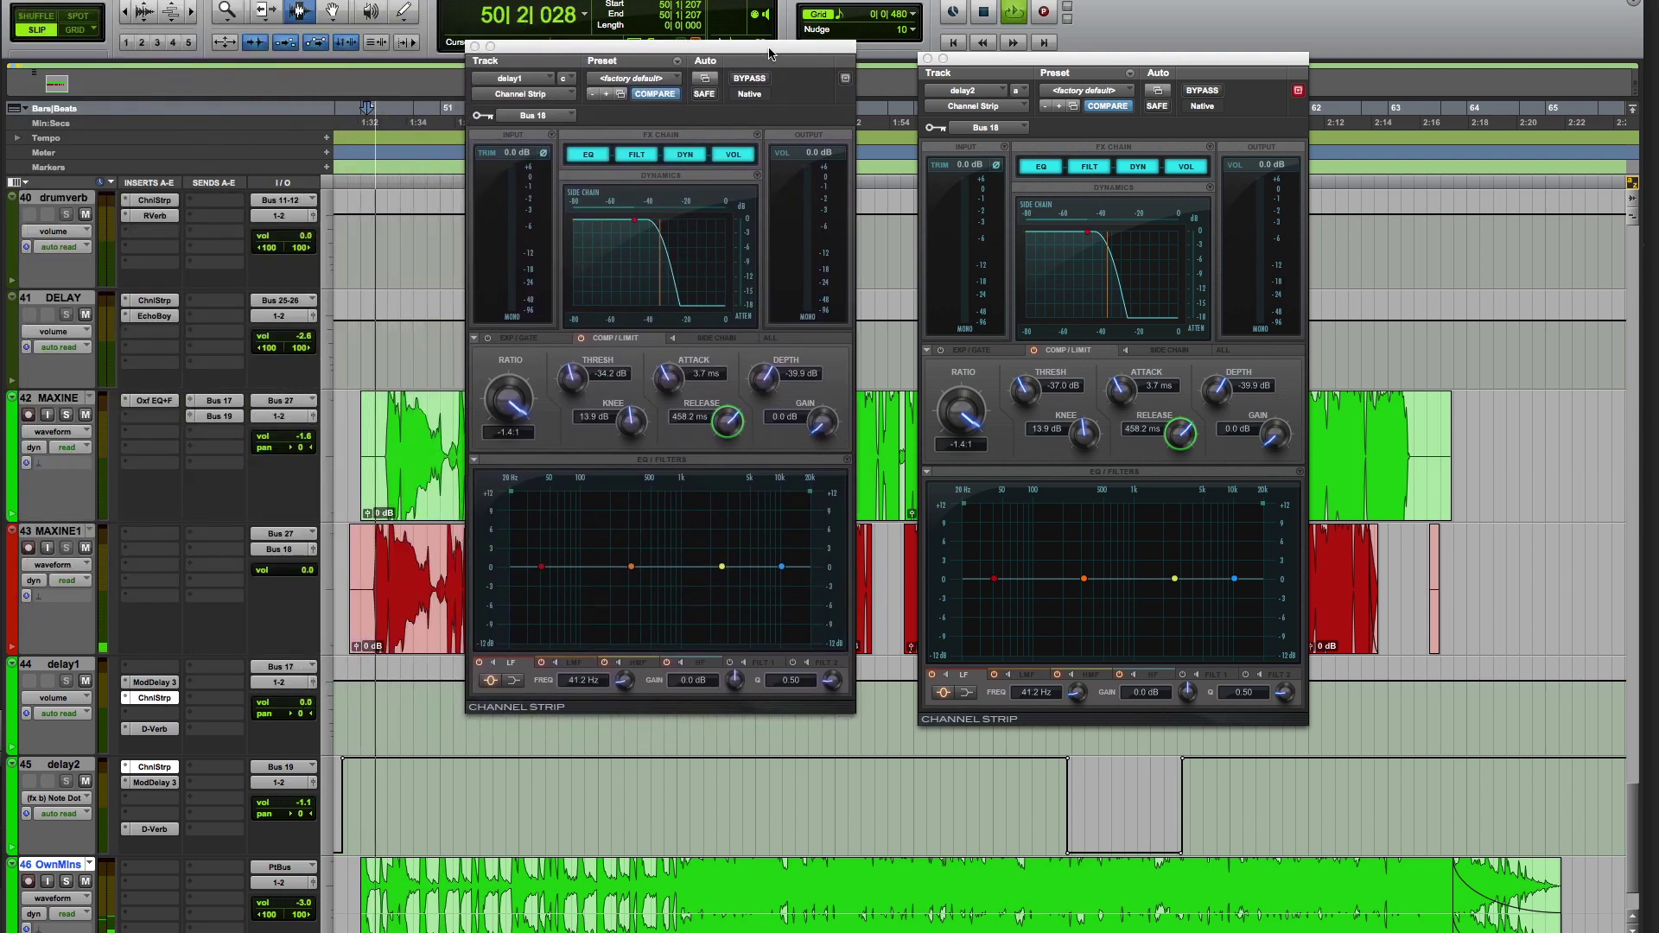